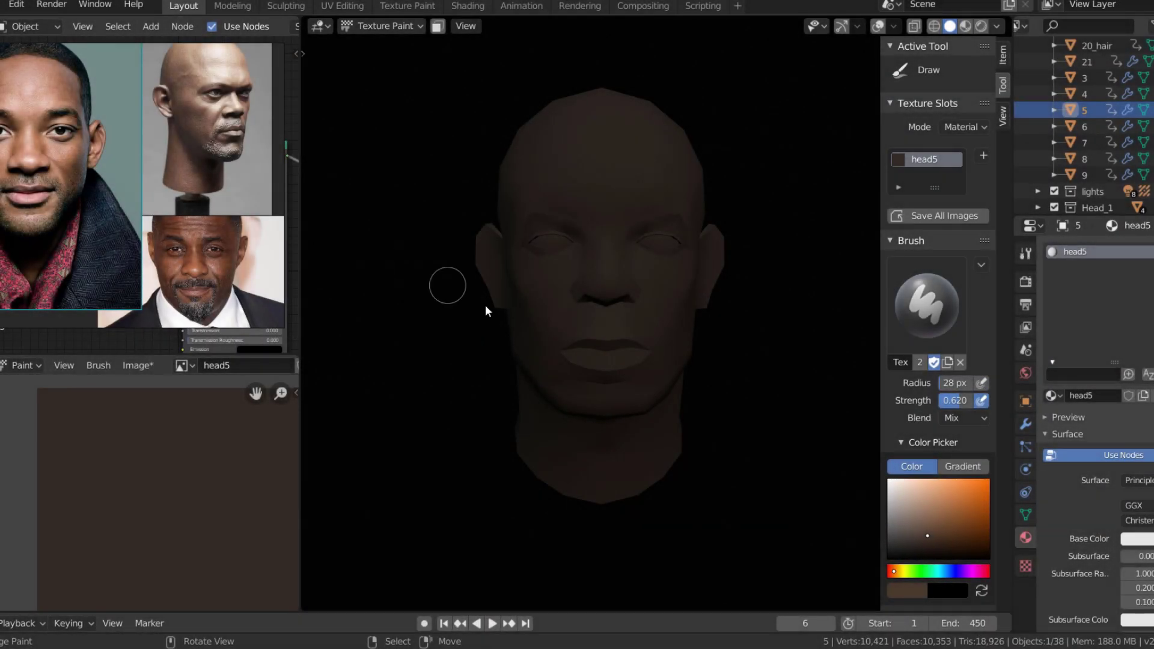
Pick a warm reddish-brown paint colour and paint it onto the nose
scroll(601, 269, up, 5)
click(942, 515)
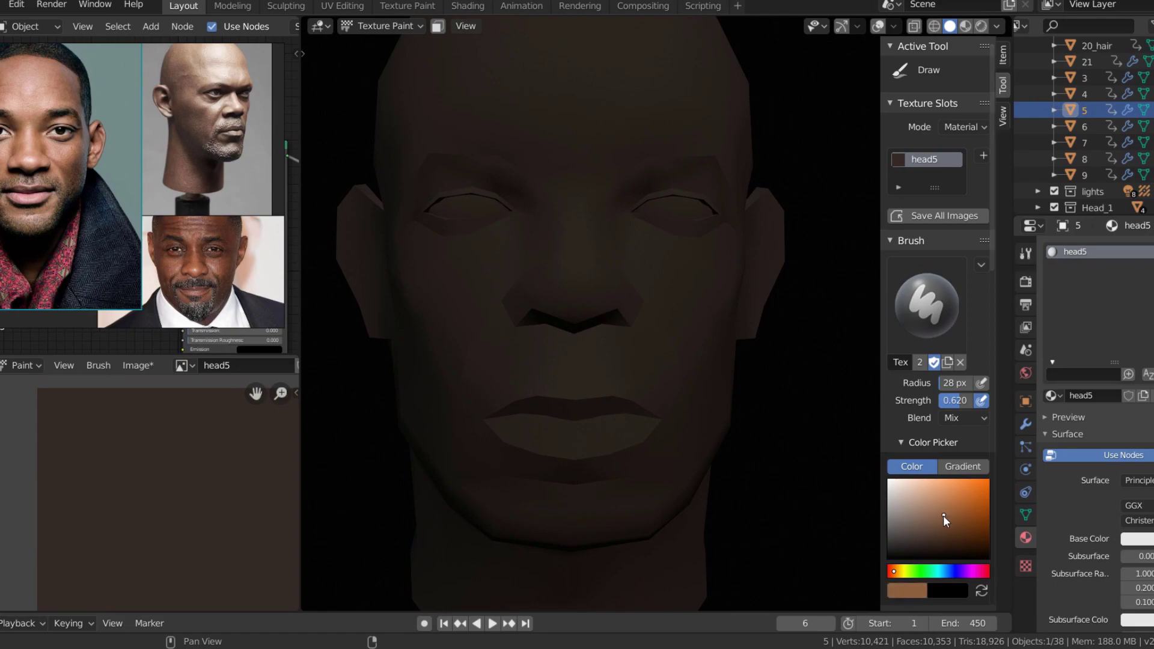
drag(896, 572, 892, 571)
click(950, 527)
drag(572, 280, 577, 226)
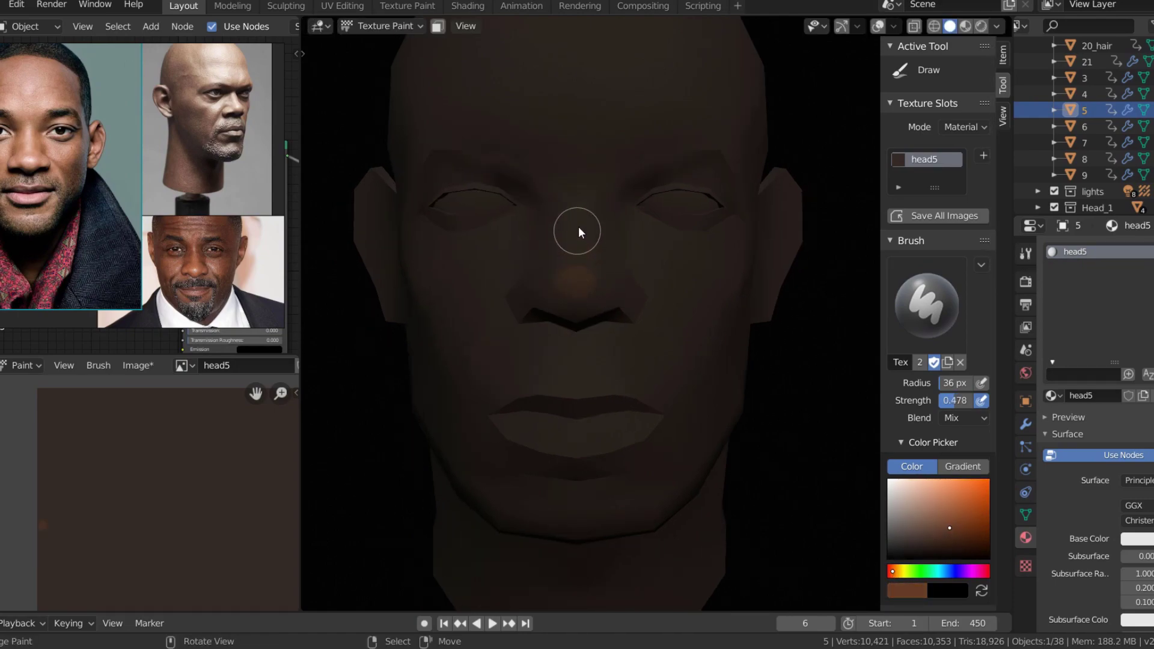
Enlarge the brush to about 52 px, darken the colour, paint cheek shading, and raise strength
key(bracketright)
key(bracketright)
key(bracketright)
middle_drag(634, 361, 637, 384)
drag(922, 482, 944, 539)
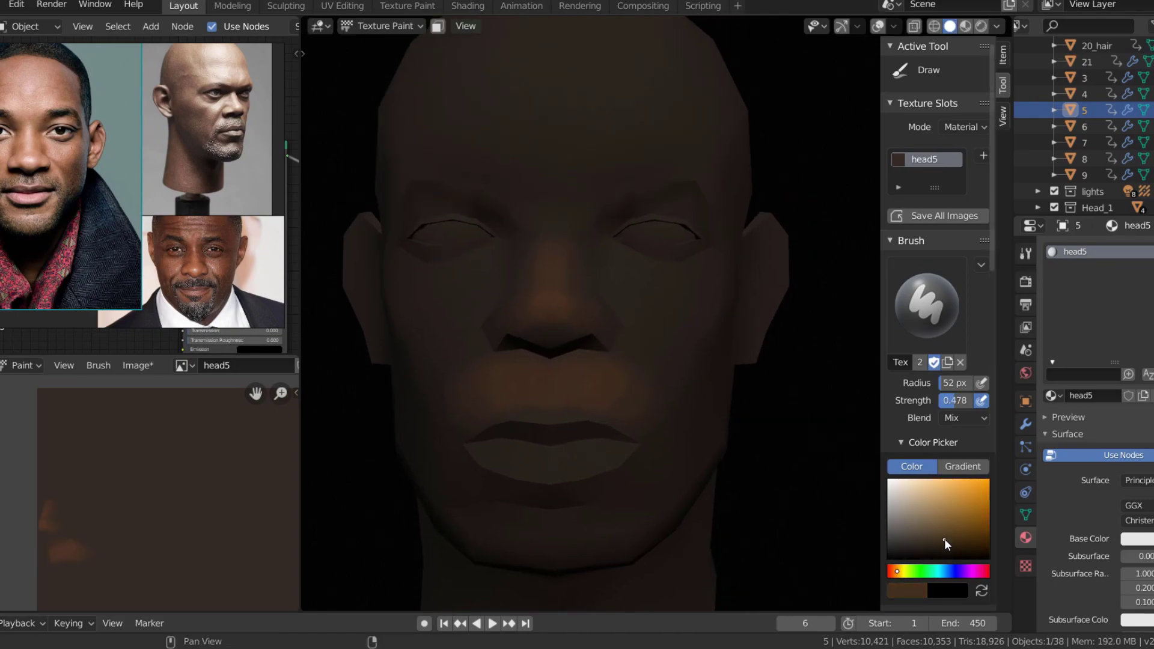
mouse_move(590, 359)
middle_down()
mouse_move(608, 362)
mouse_move(518, 330)
middle_up()
key(bracketleft)
key(bracketleft)
key(shift+f)
click(602, 393)
Shrink the brush radius and raise its strength while orbiting to see the face from below
mouse_move(663, 331)
middle_down()
mouse_move(578, 409)
mouse_move(560, 340)
middle_up()
key(f)
click(567, 404)
key(shift+f)
click(566, 403)
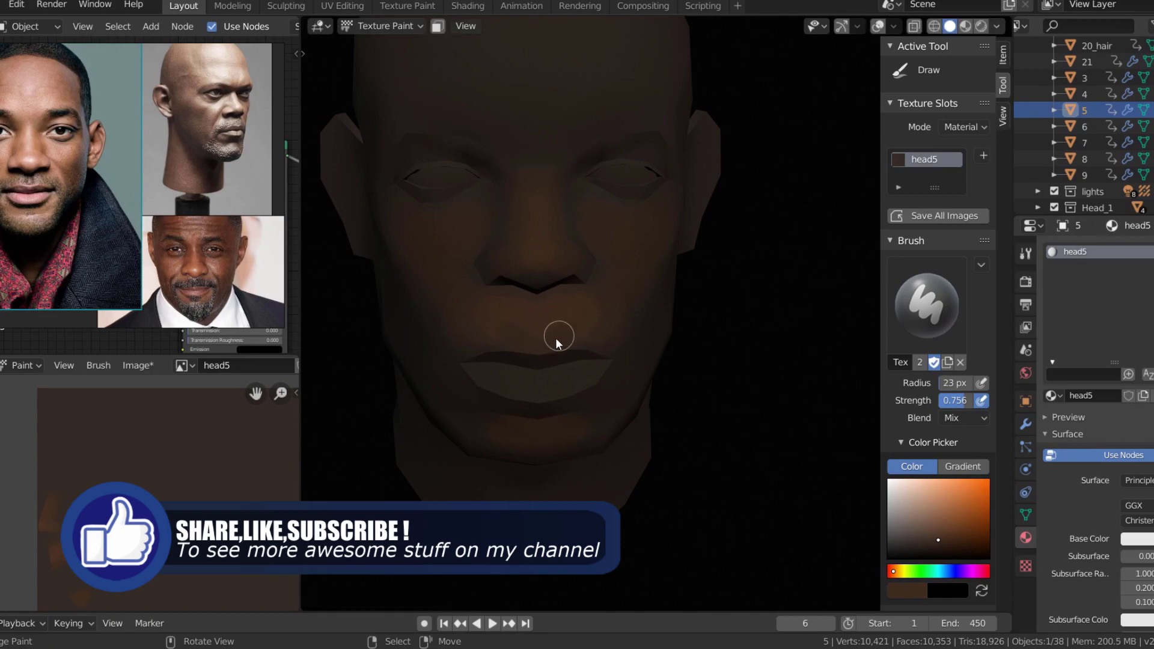
mouse_move(621, 289)
middle_down()
mouse_move(544, 324)
mouse_move(584, 275)
middle_up()
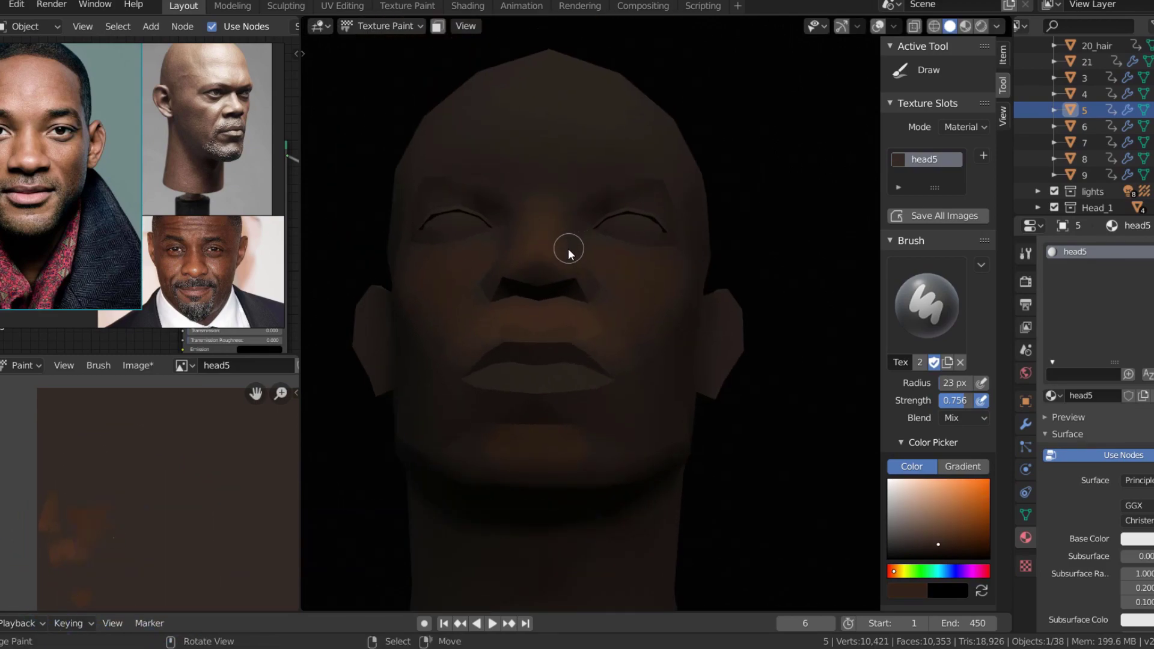
Show the wireframe overlay, sample a skin colour from the model, and snap to front view
click(997, 26)
click(878, 25)
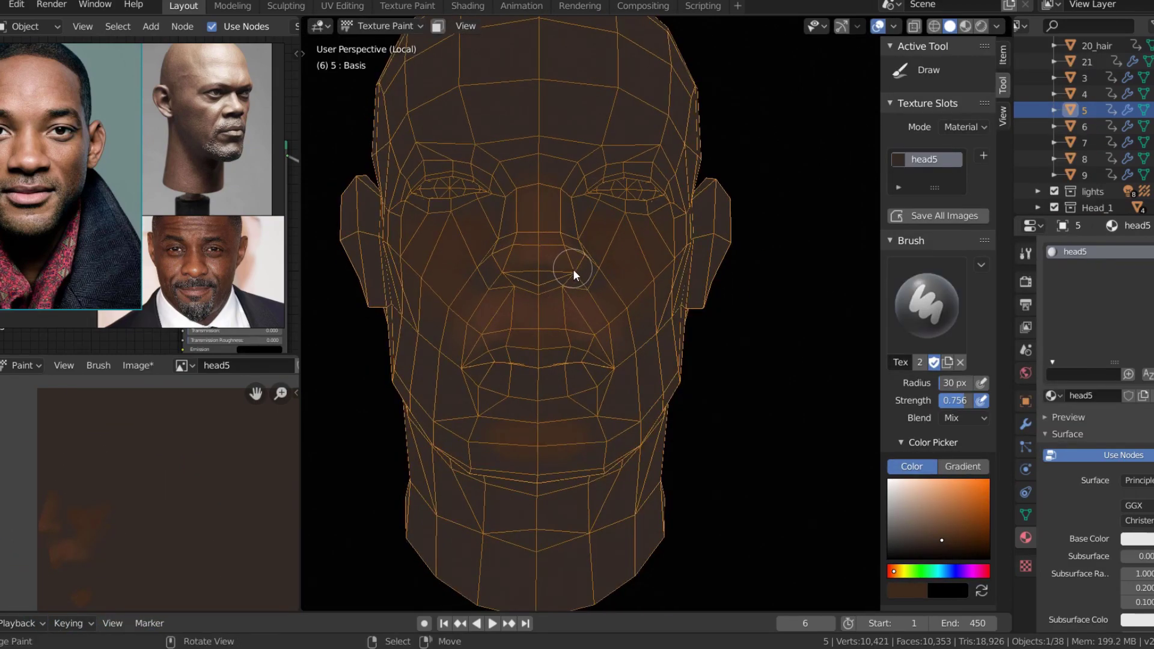
scroll(600, 317, up, 1)
mouse_move(601, 317)
middle_down()
mouse_move(614, 239)
mouse_move(618, 284)
mouse_move(572, 307)
middle_up()
key(s)
key(KP_1)
key(shift+alt+z)
key(shift+alt+z)
key(shift+space)
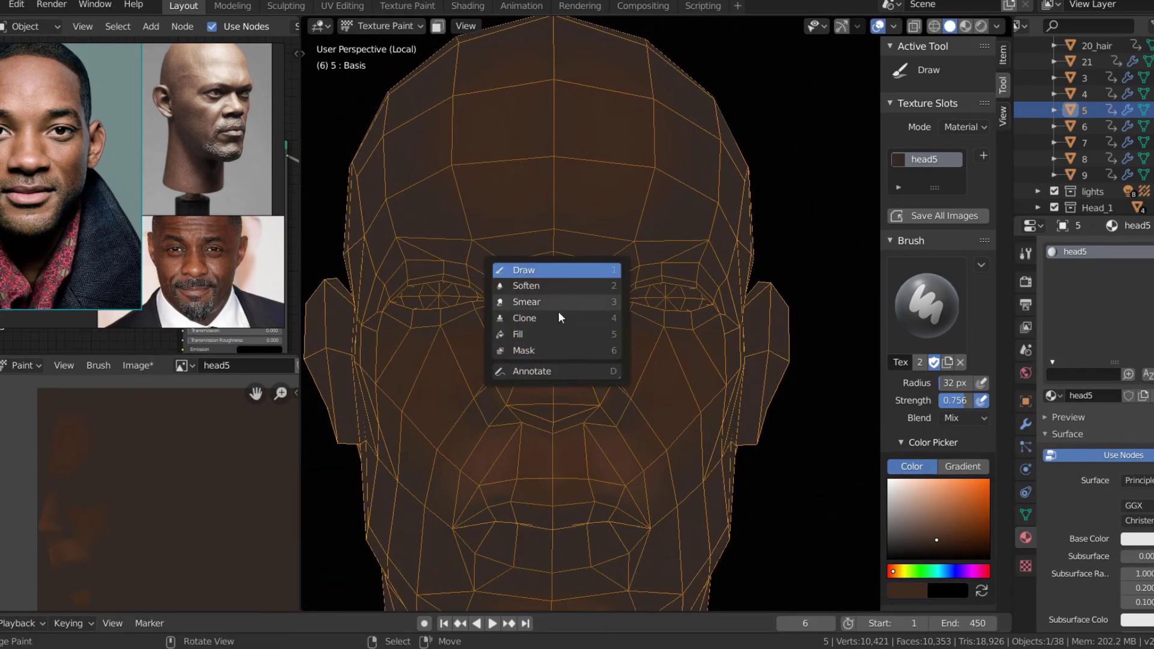
In Object Mode, set shape key Key 1 to its full value of 1.0
key(ctrl+Tab)
click(1026, 515)
click(1075, 393)
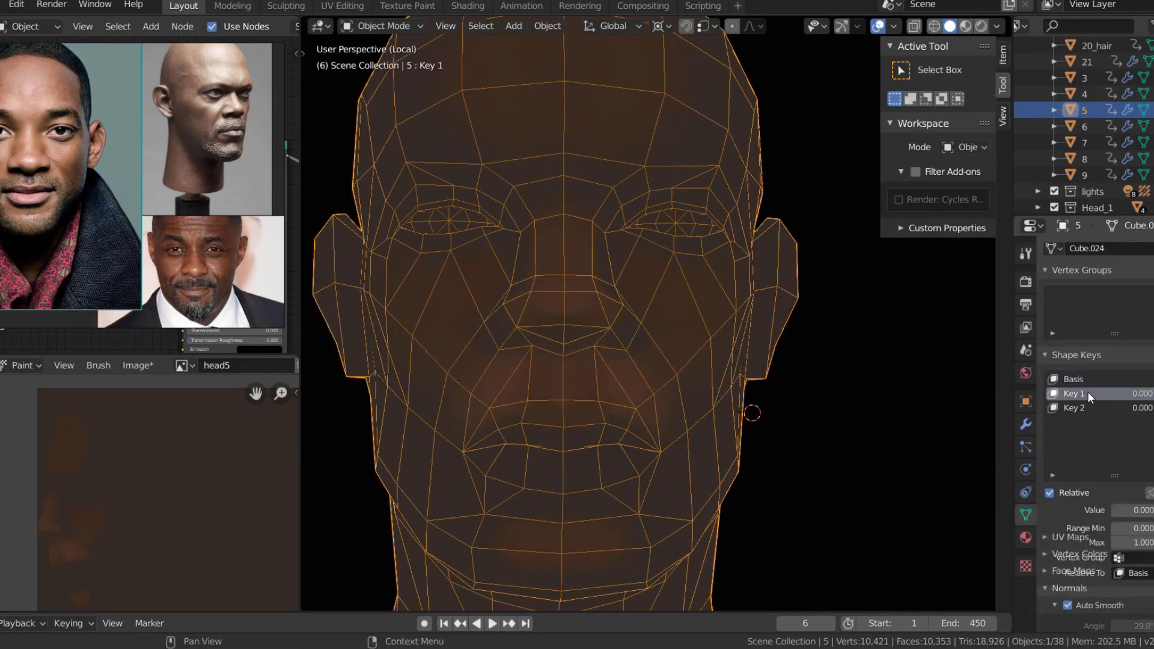
drag(1130, 394, 1151, 394)
scroll(578, 405, up, 2)
middle_drag(580, 405, 619, 427)
Return to Texture Paint and fill the eye faces with pale pink
key(ctrl+Tab)
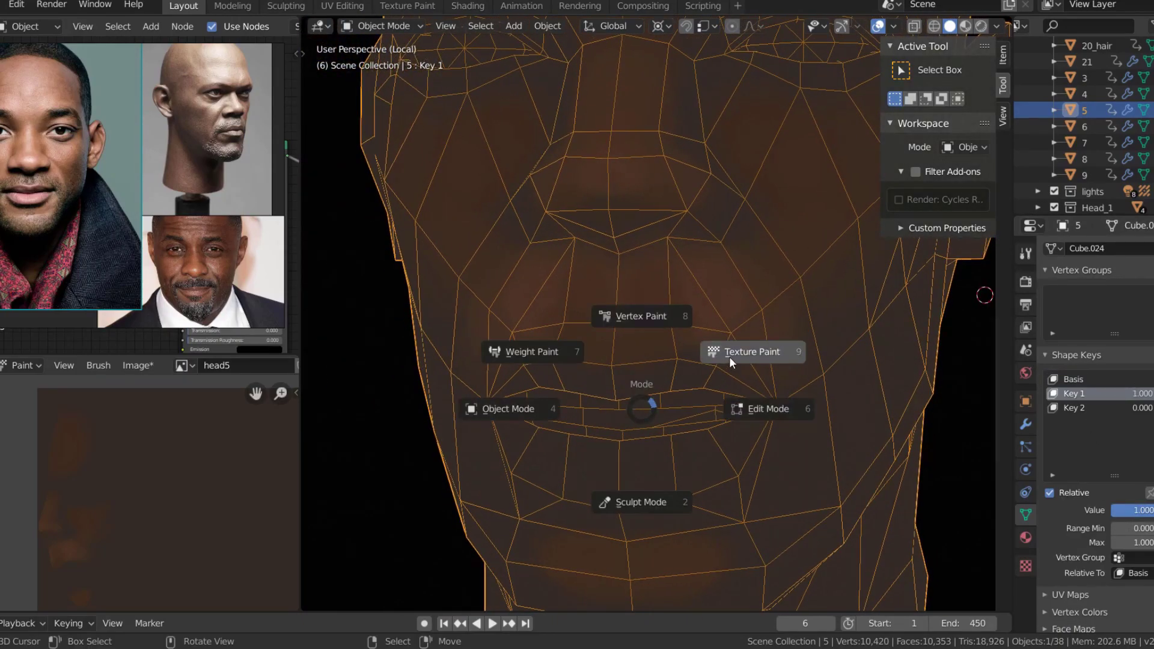
click(729, 356)
mouse_move(701, 395)
middle_down()
mouse_move(715, 427)
mouse_move(820, 445)
mouse_move(755, 324)
mouse_move(722, 342)
mouse_move(670, 235)
middle_up()
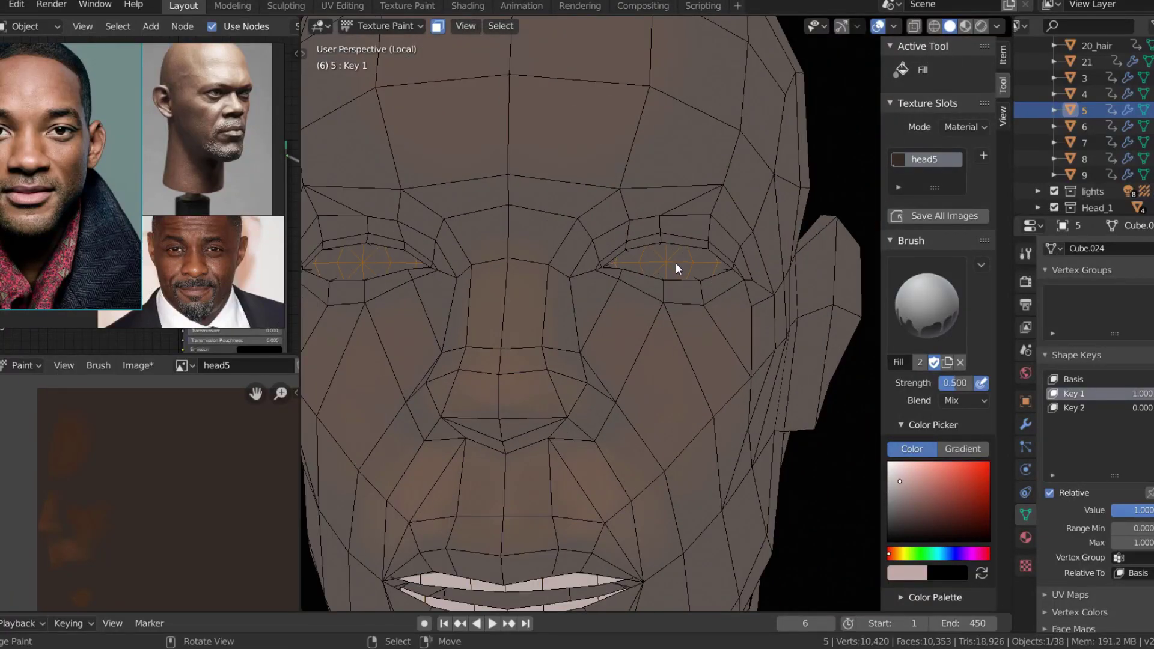
click(676, 264)
scroll(668, 266, down, 2)
scroll(631, 284, down, 2)
Turn off the face selection mask, save the head5 texture image, and show the wireframe
key(m)
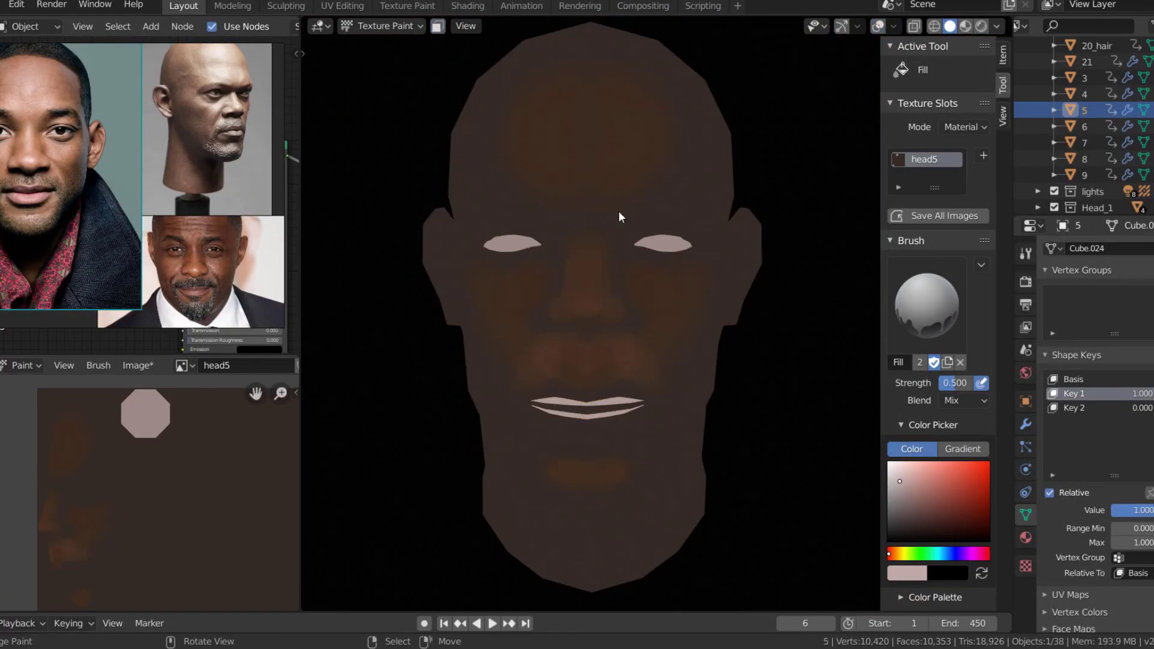
key(alt+s)
middle_drag(666, 279, 583, 286)
key(shift+alt+z)
Orbit to a close frontal view, sample skin tones, and pick a dark red for the lips
drag(580, 308, 636, 318)
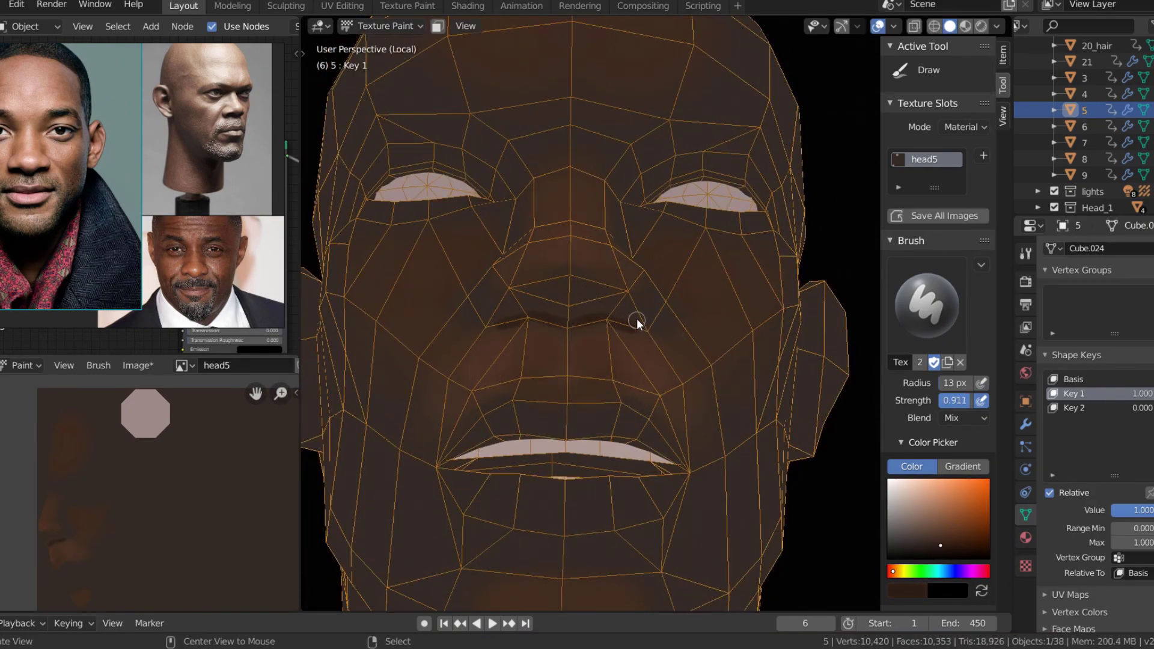
middle_drag(637, 318, 635, 304)
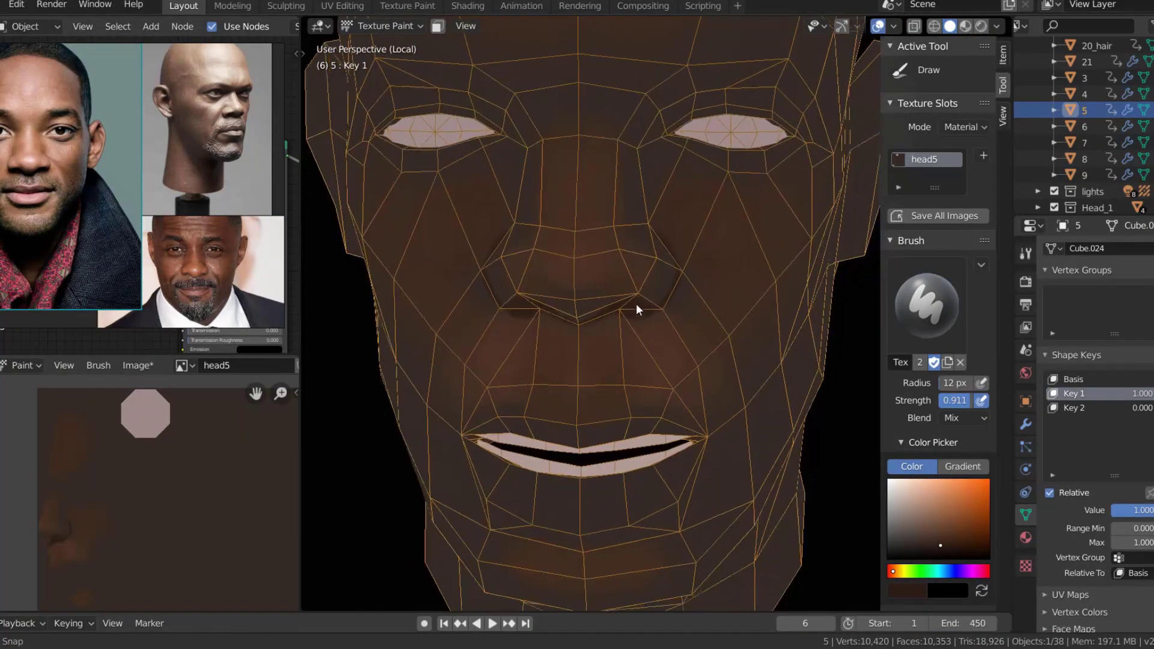
key(s)
mouse_move(683, 290)
middle_down()
mouse_move(692, 310)
mouse_move(597, 405)
mouse_move(602, 426)
middle_up()
key(f)
click(625, 395)
key(s)
key(s)
key(f)
click(598, 428)
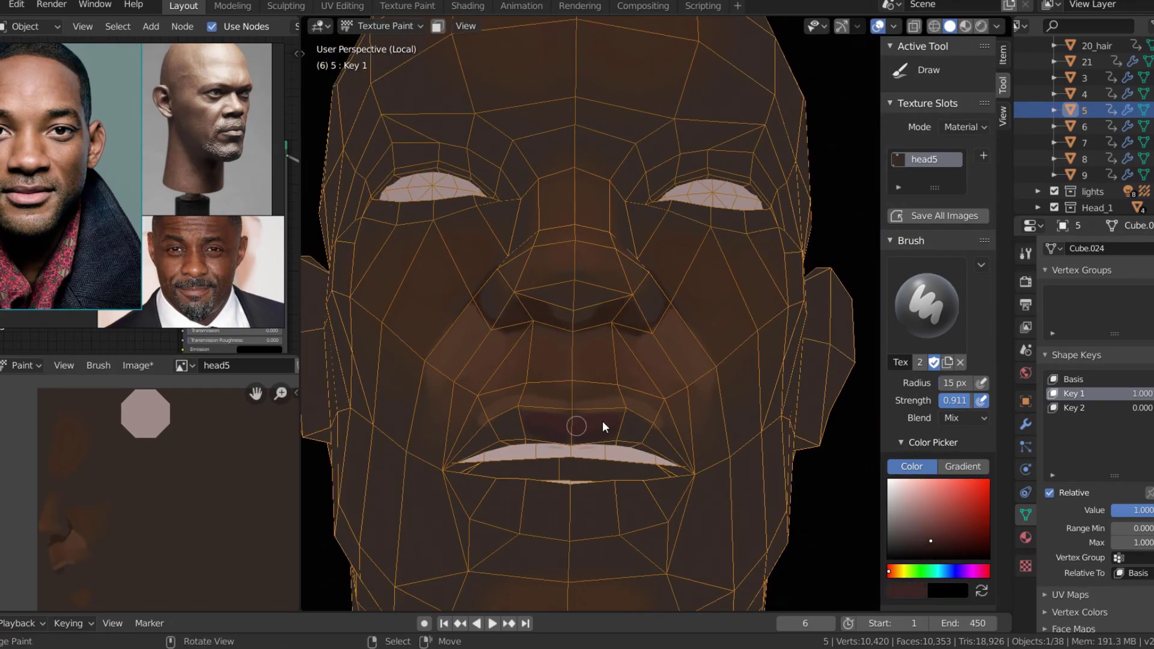
Hide the wireframe overlay, set the brush to about 14 px, and sample a face colour
key(z)
click(651, 389)
key(s)
scroll(638, 363, down, 3)
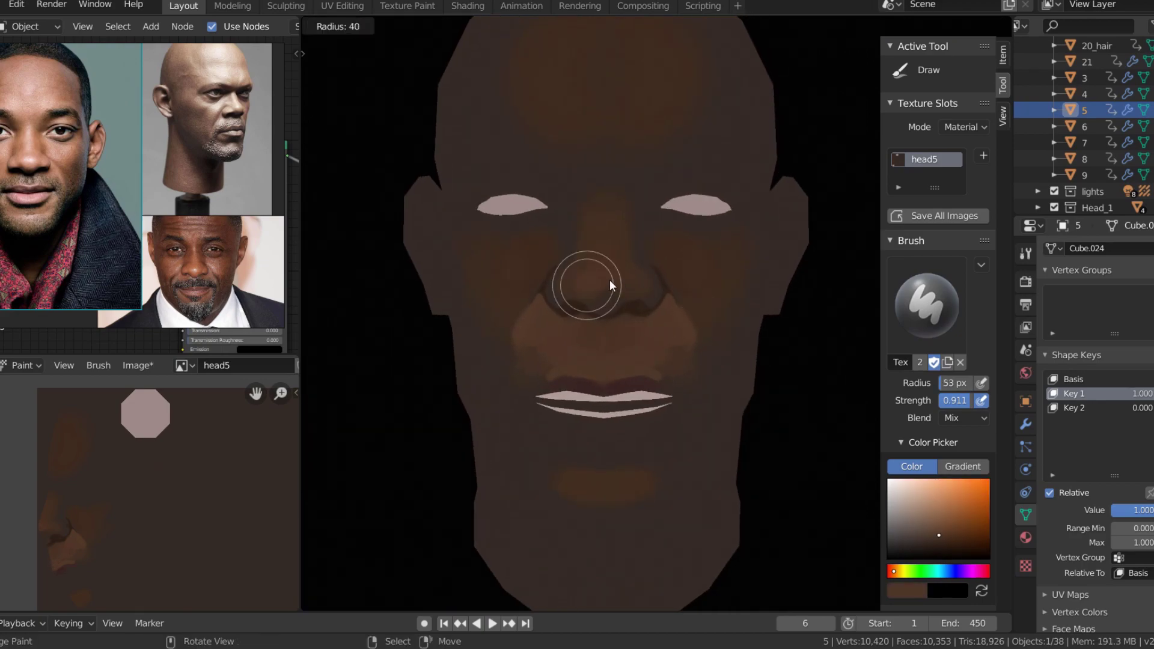
key(f)
click(633, 253)
middle_drag(649, 354, 623, 342)
key(s)
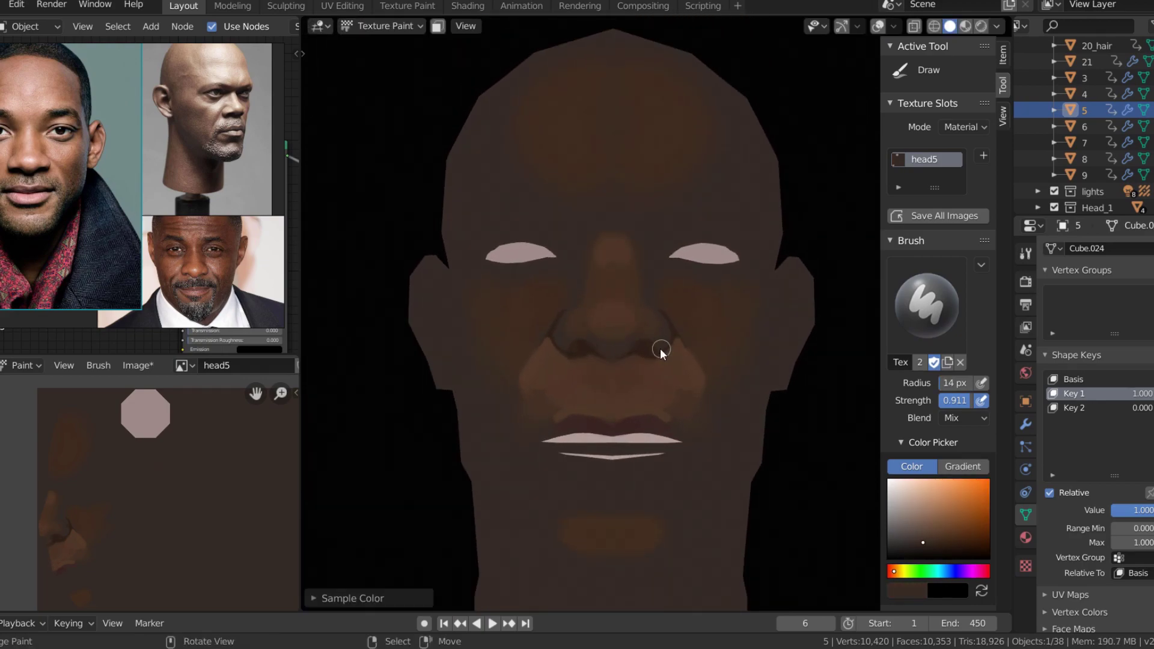
Pick a redder paint colour, enlarge the brush to about 57 px, and save the texture
key(s)
key(f)
click(620, 350)
mouse_move(648, 283)
middle_down()
mouse_move(698, 416)
mouse_move(676, 244)
mouse_move(615, 227)
middle_up()
scroll(699, 416, down, 2)
key(alt+s)
Paint a lighter brown patch on the forehead with a brush of about 118 px
key(f)
key(s)
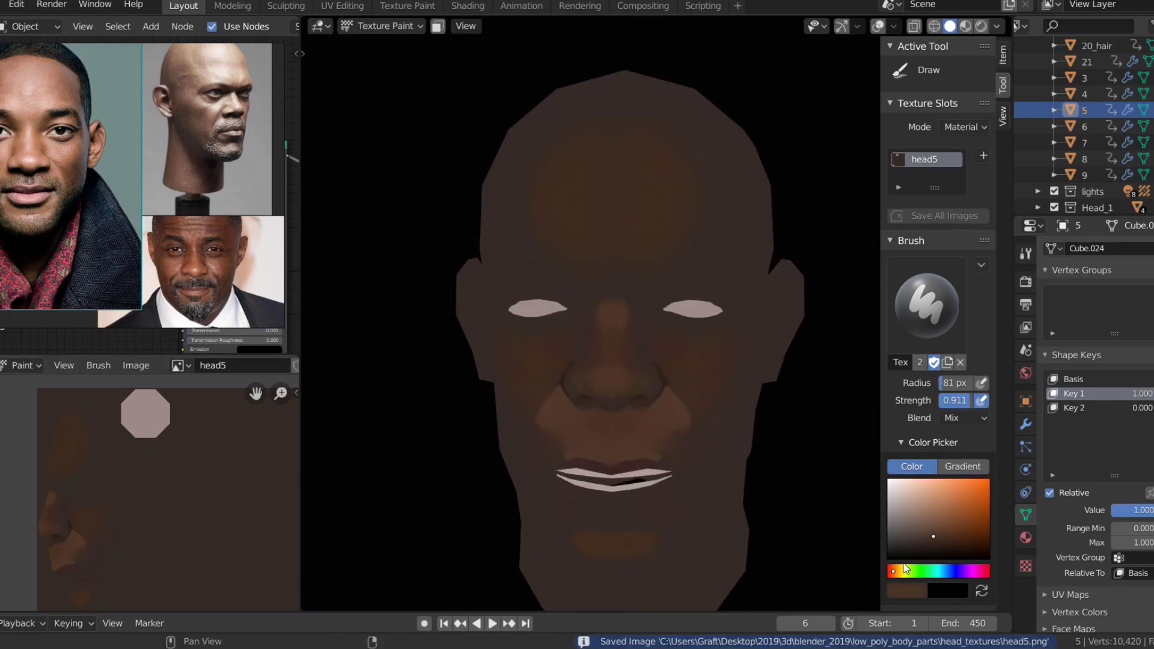
drag(623, 181, 631, 181)
key(f)
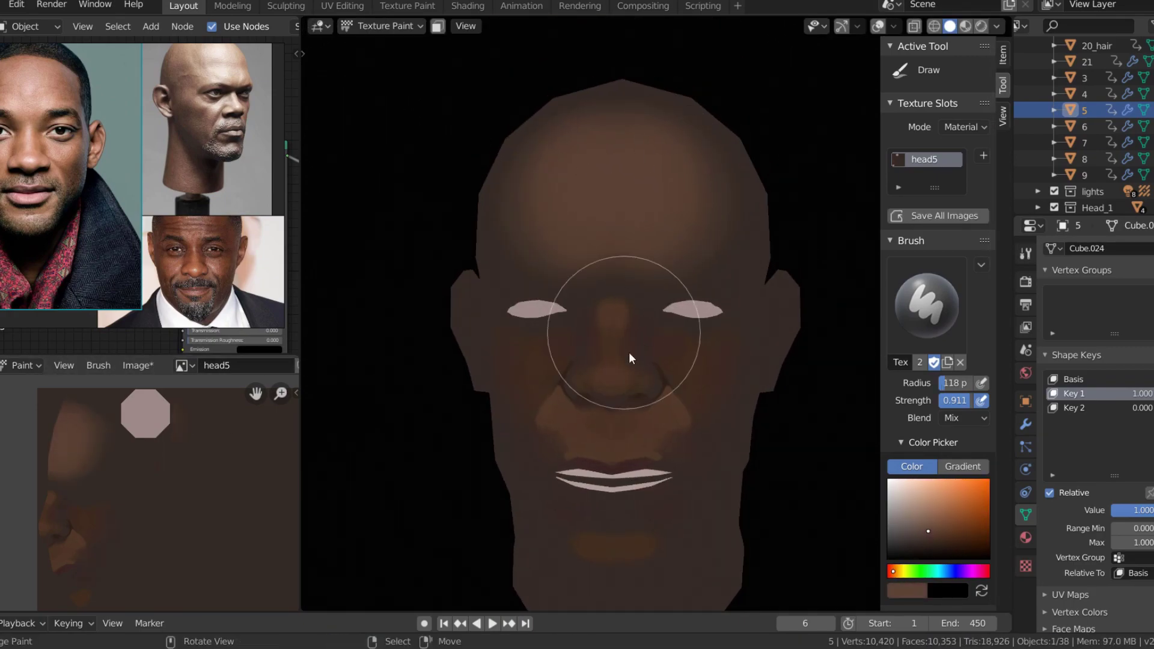
key(f)
click(653, 431)
key(shift+alt+z)
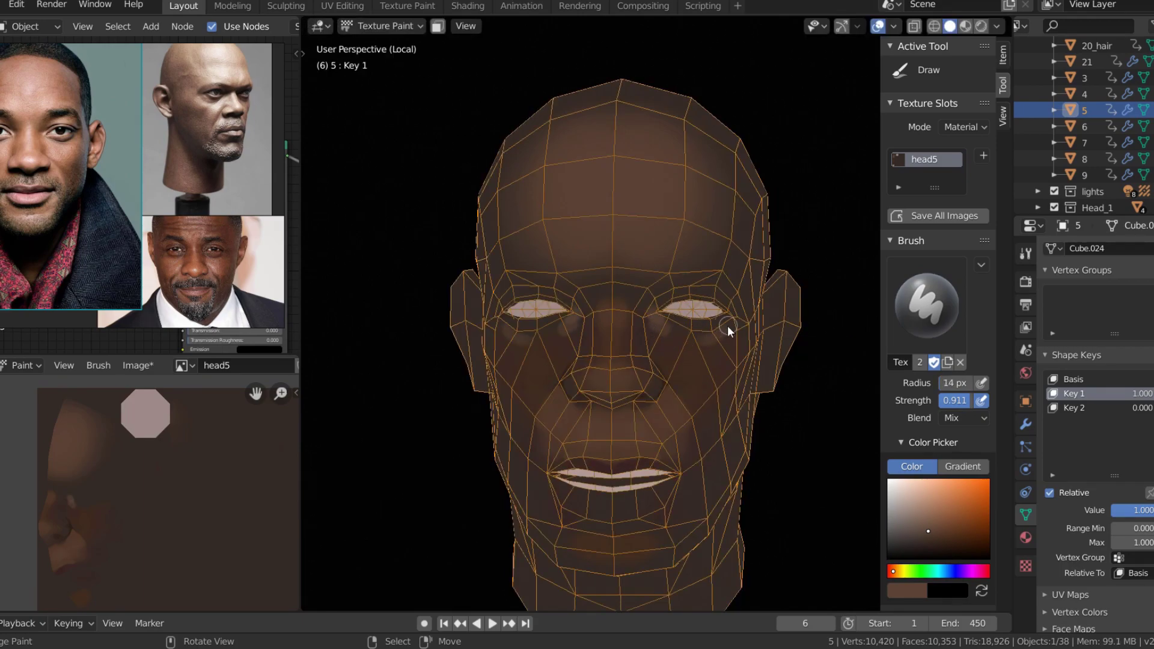
Set the brush to about 50 px and orbit to check the side of the head
key(f)
click(716, 349)
key(shift+alt+z)
middle_drag(697, 384, 621, 289)
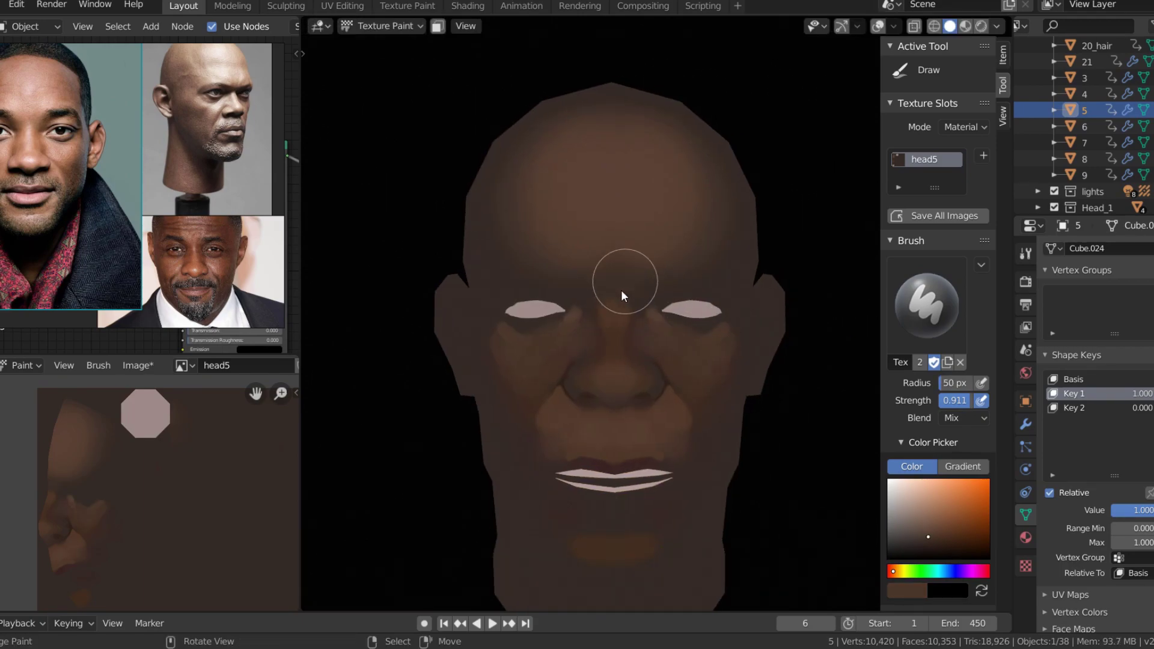
scroll(636, 247, down, 2)
middle_drag(623, 462, 662, 449)
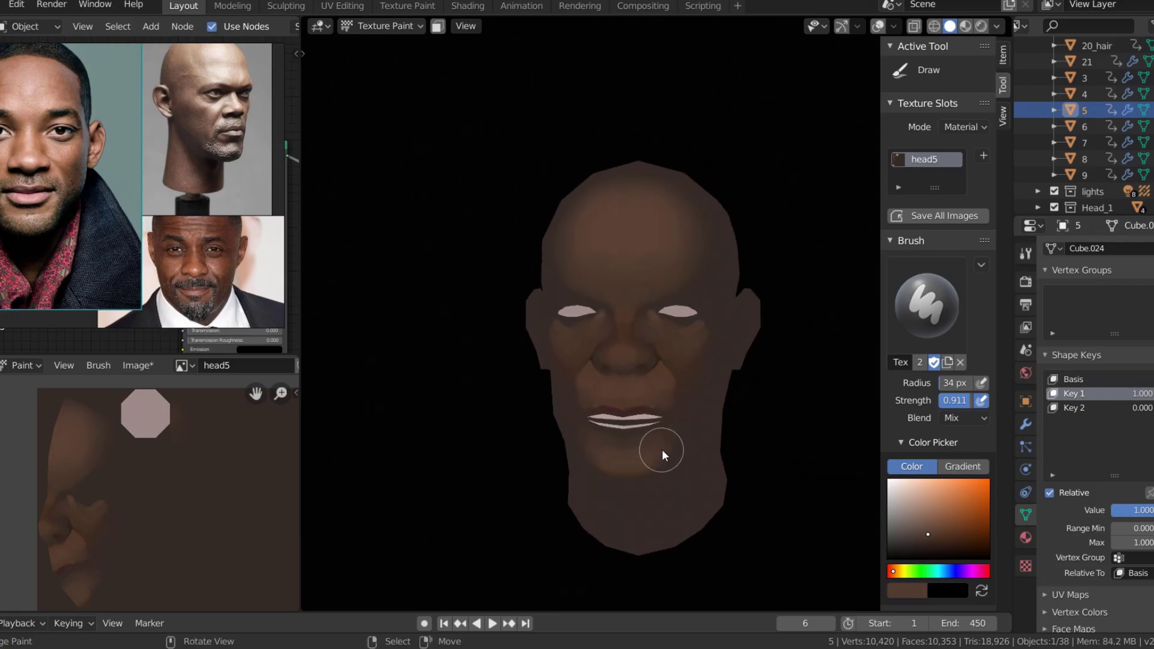
scroll(692, 378, up, 2)
scroll(648, 440, up, 3)
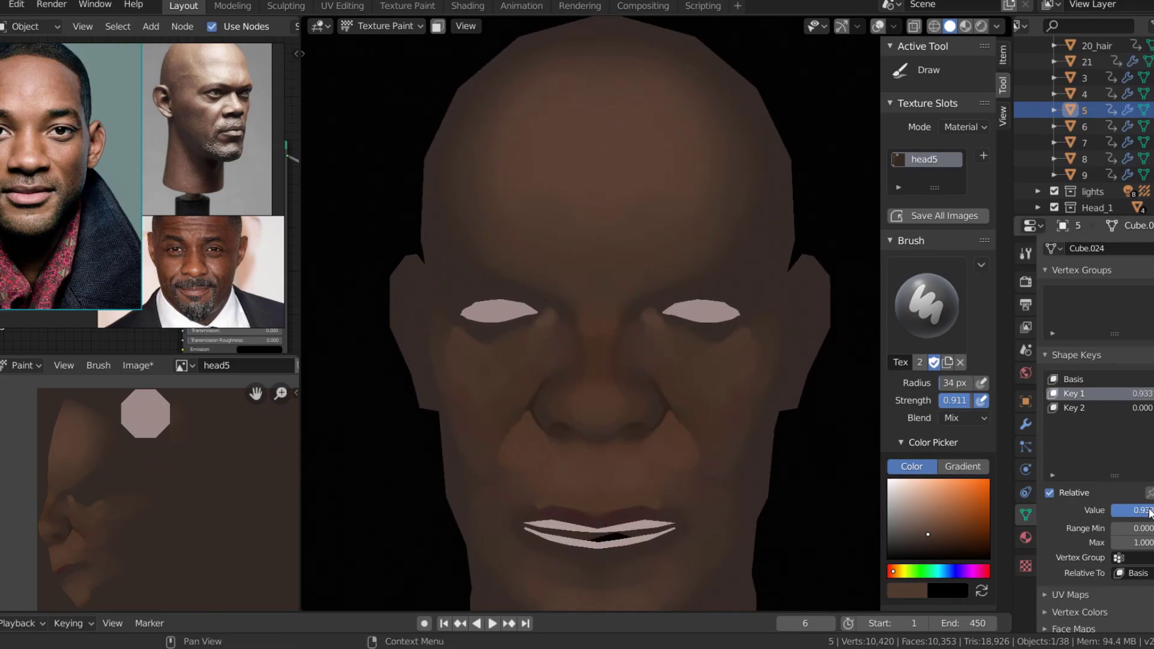
scroll(619, 392, up, 2)
With the wireframe shown, sample a redder face colour, shrink the brush, and turn the head left
key(shift+alt+z)
key(s)
key(f)
click(589, 408)
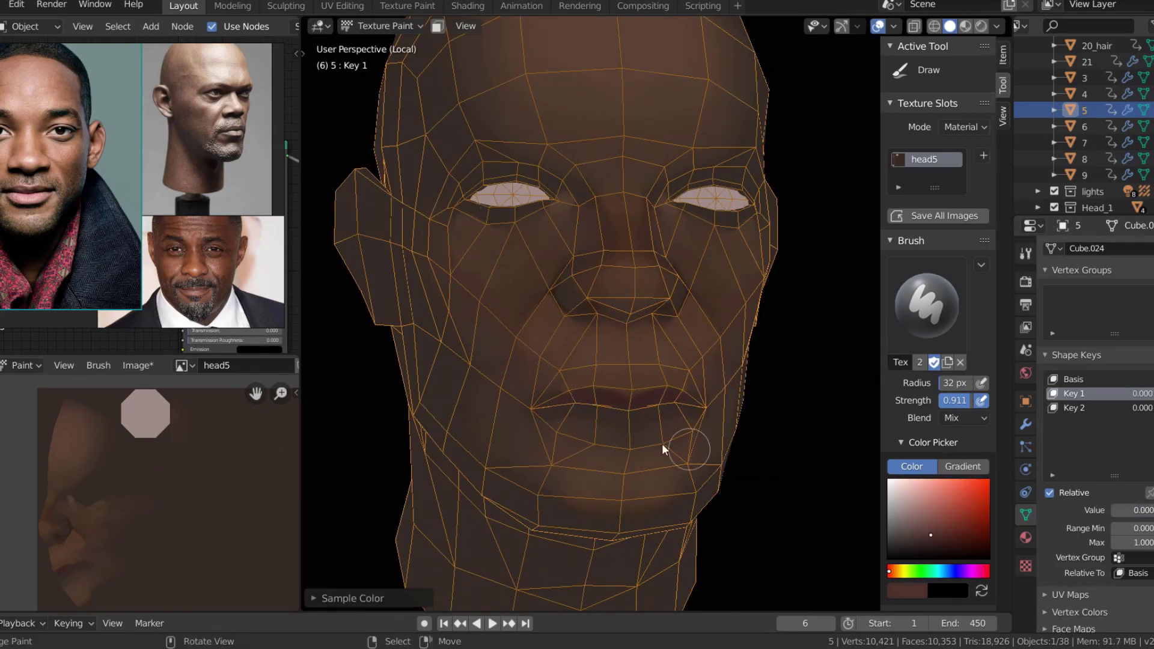
key(s)
middle_drag(631, 395, 661, 372)
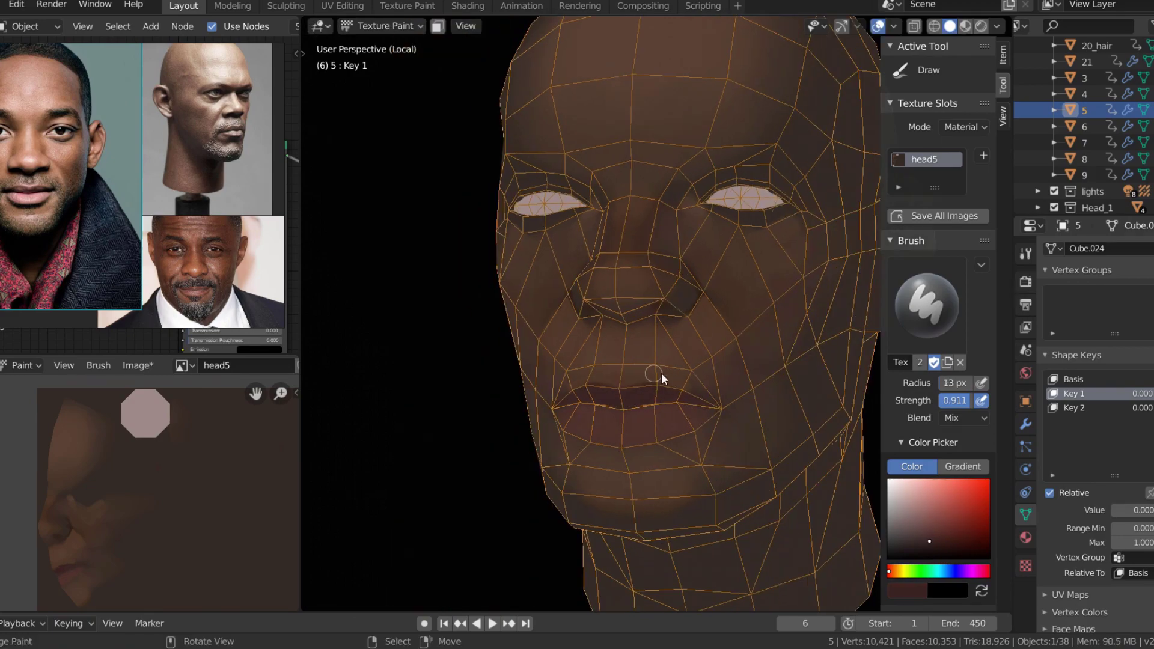
key(shift+alt+z)
Sample a darker skin colour with a small brush and orbit back to the front
scroll(730, 406, down, 2)
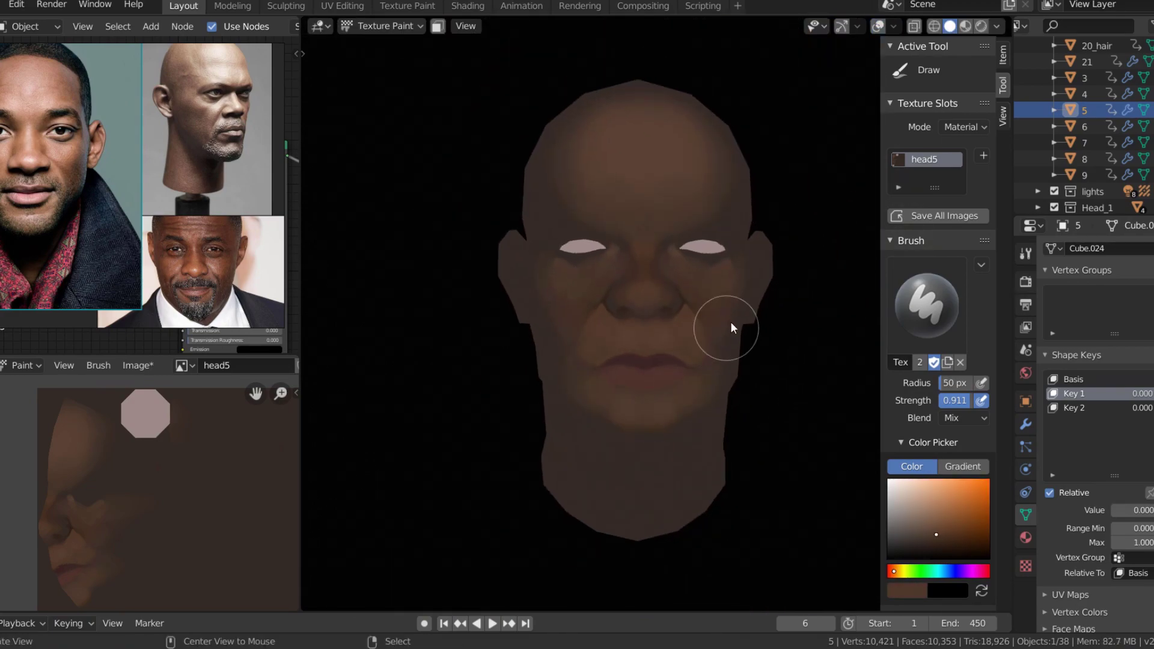
scroll(731, 321, up, 3)
key(s)
key(f)
click(679, 325)
mouse_move(655, 308)
middle_down()
mouse_move(717, 286)
mouse_move(735, 356)
middle_up()
scroll(652, 354, up, 2)
Sample face colours with a 16 px brush and show the wireframe over the head
key(s)
key(f)
click(651, 354)
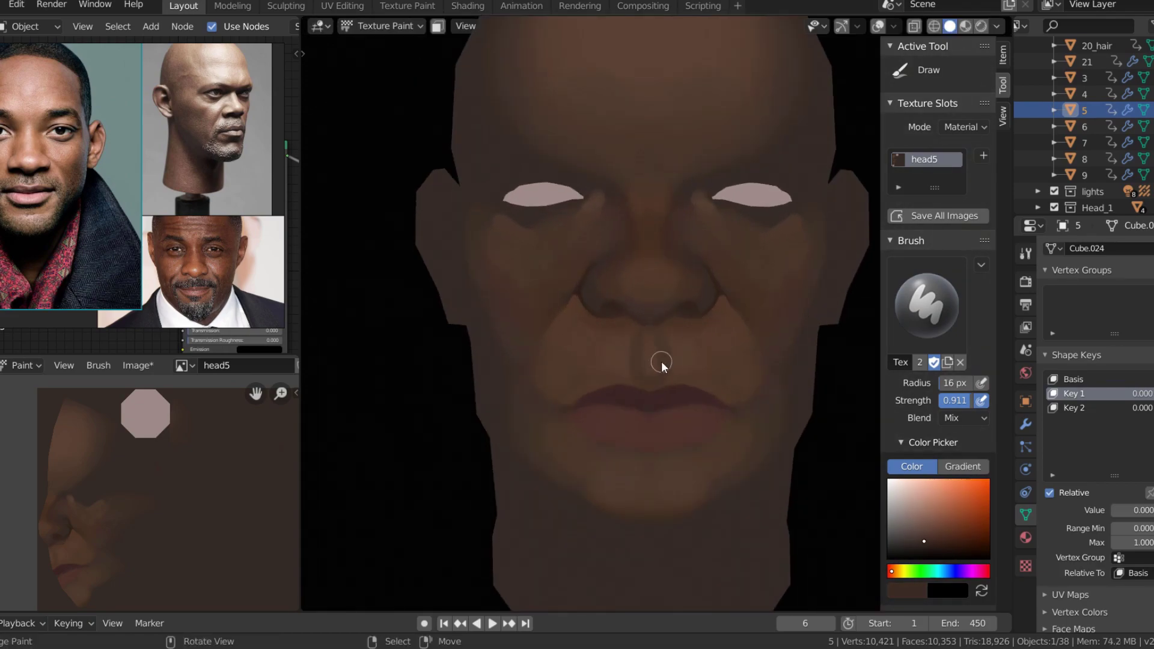
key(s)
scroll(673, 346, down, 4)
scroll(629, 391, up, 4)
key(z)
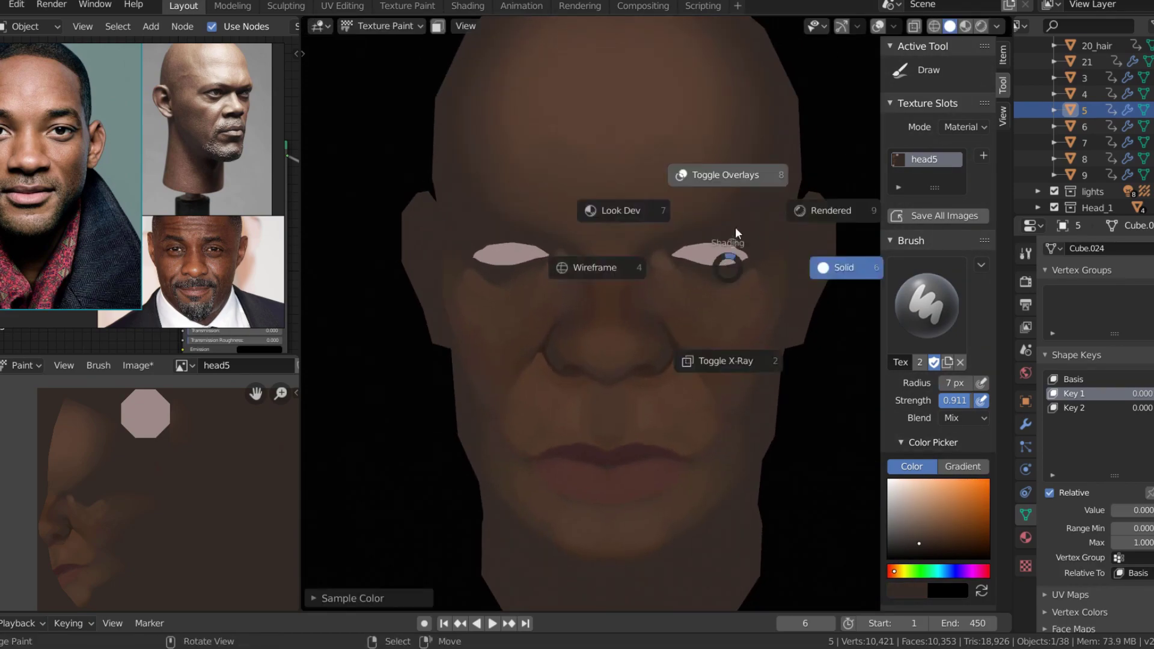
click(721, 176)
scroll(736, 224, up, 3)
Paint dark irises on the eye texture, hide the wireframe, and save the texture
middle_drag(177, 451, 184, 488)
scroll(185, 488, up, 3)
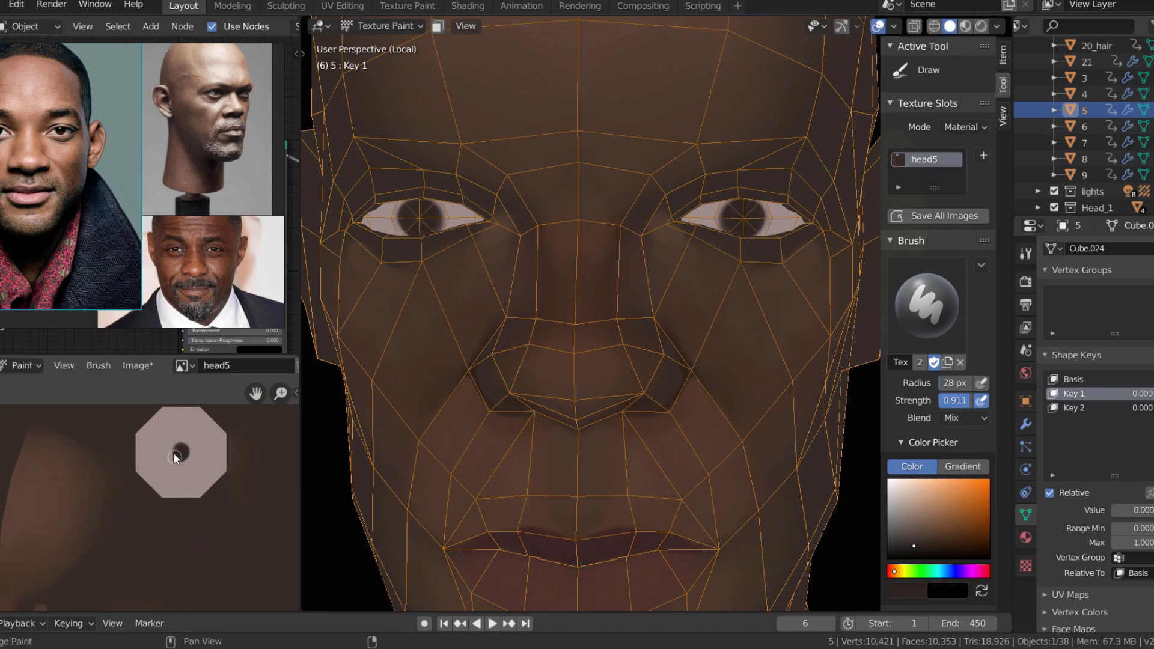
drag(739, 214, 748, 210)
key(shift+alt+z)
scroll(721, 271, down, 3)
middle_drag(721, 270, 702, 377)
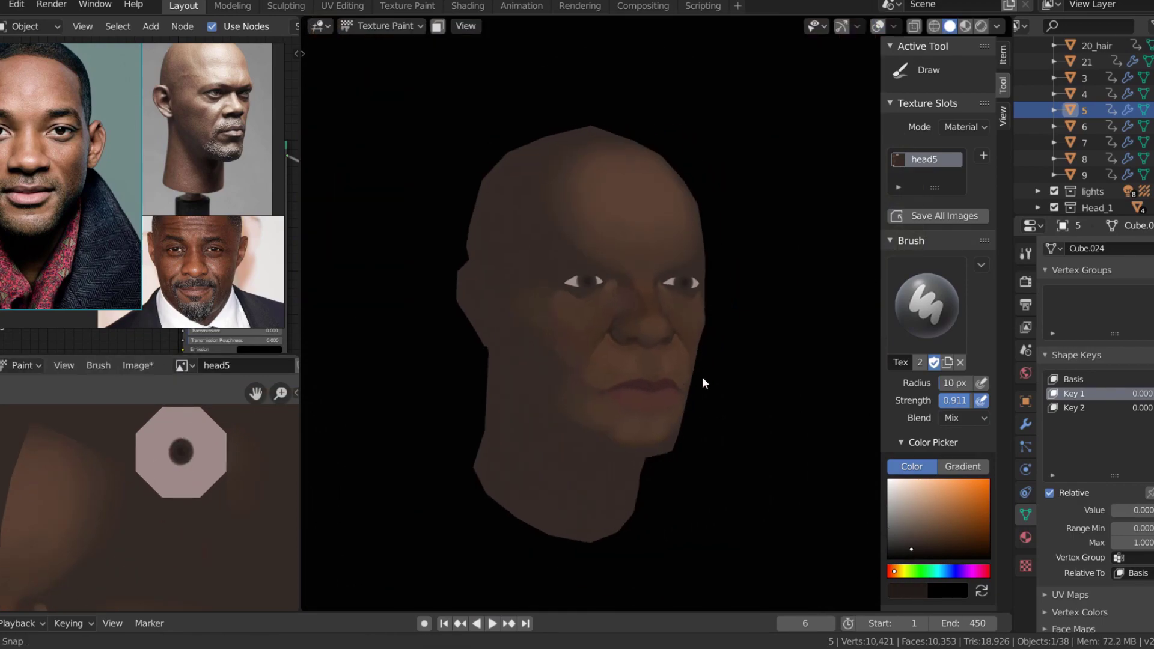
scroll(662, 304, up, 4)
key(alt+s)
Sample a face colour and orbit the head to inspect it from all sides
key(s)
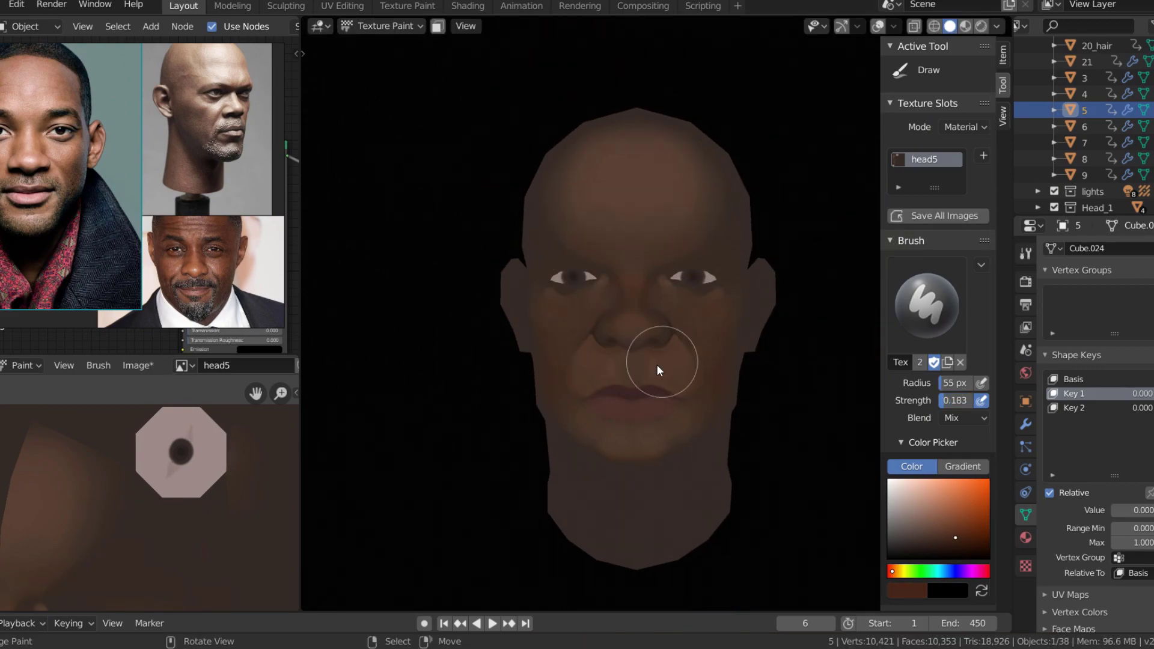
mouse_move(657, 364)
middle_down()
mouse_move(691, 369)
mouse_move(729, 423)
mouse_move(721, 186)
mouse_move(575, 257)
mouse_move(701, 389)
mouse_move(622, 376)
mouse_move(662, 286)
mouse_move(624, 500)
mouse_move(701, 397)
mouse_move(649, 405)
mouse_move(729, 321)
mouse_move(638, 240)
middle_up()
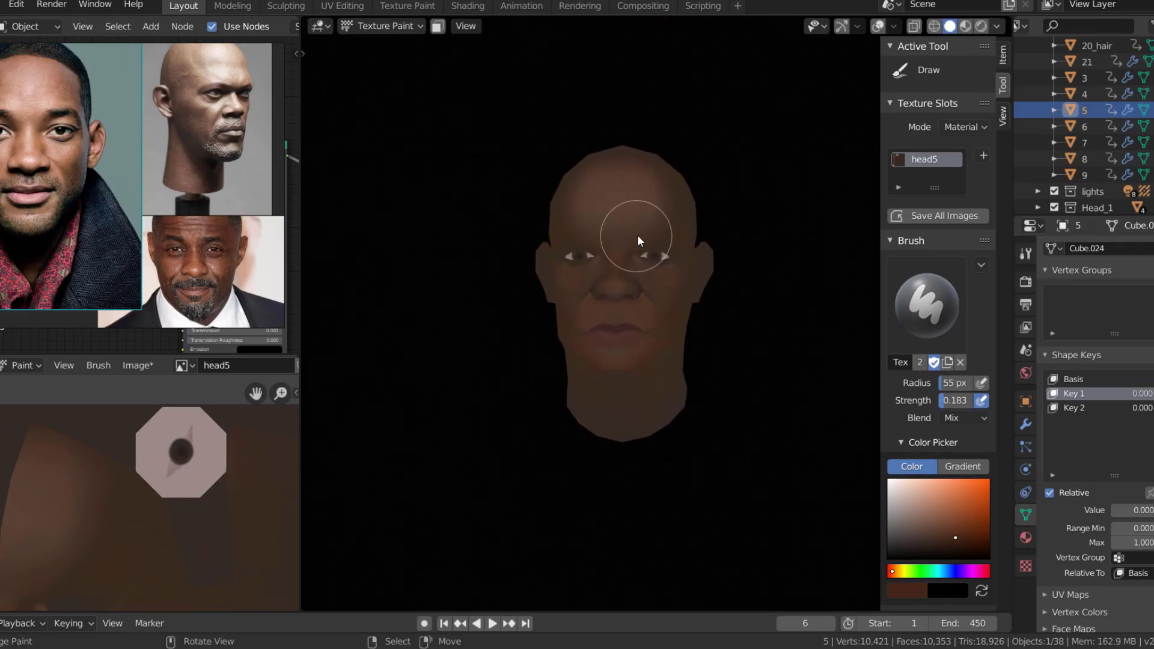
middle_drag(636, 180, 644, 314)
scroll(717, 317, down, 4)
scroll(699, 223, up, 5)
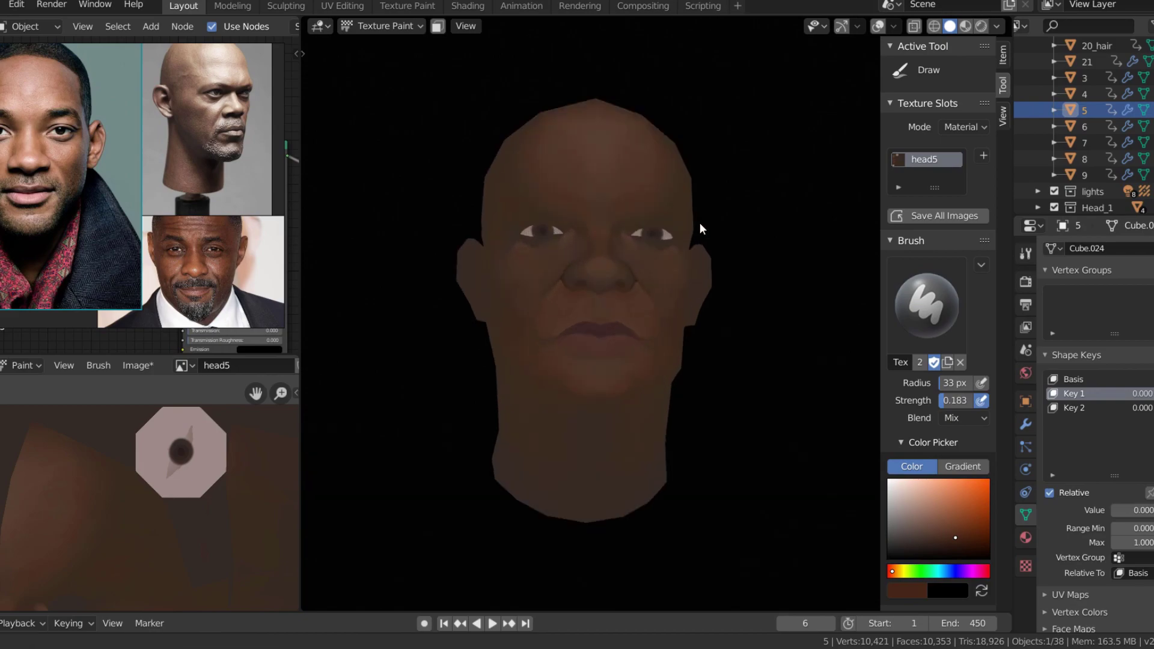
scroll(699, 223, up, 2)
scroll(564, 285, up, 2)
Raise the brush strength, make the brush smaller, and paint darker shading around nose and mouth
key(shift+f)
click(563, 284)
key(f)
click(565, 314)
middle_drag(565, 313, 648, 290)
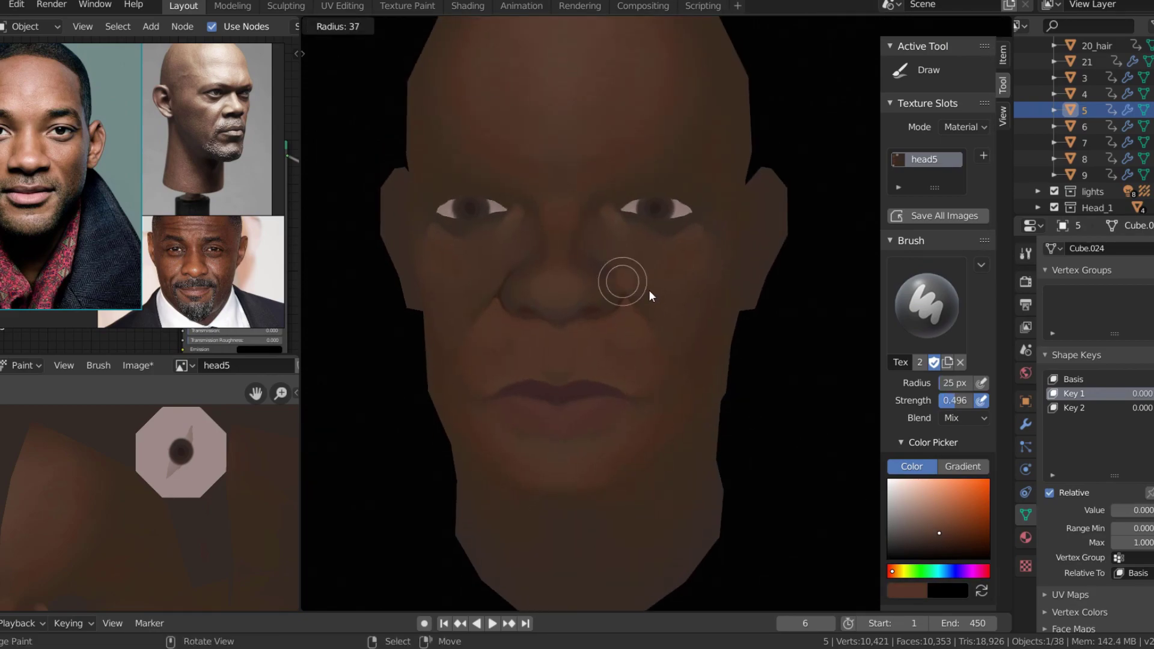
middle_drag(694, 252, 718, 288)
Sample a darker skin tone, shade the face, and paint a thin reddish shadow under the nose
key(f)
click(643, 382)
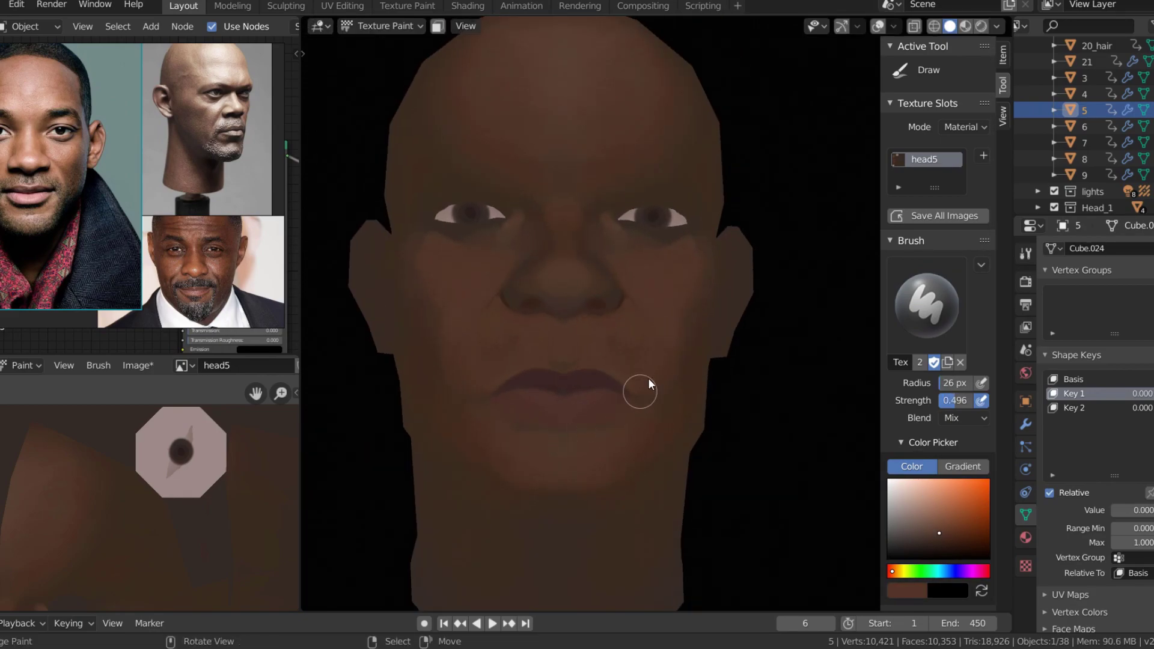
middle_drag(642, 381, 612, 198)
key(s)
key(f)
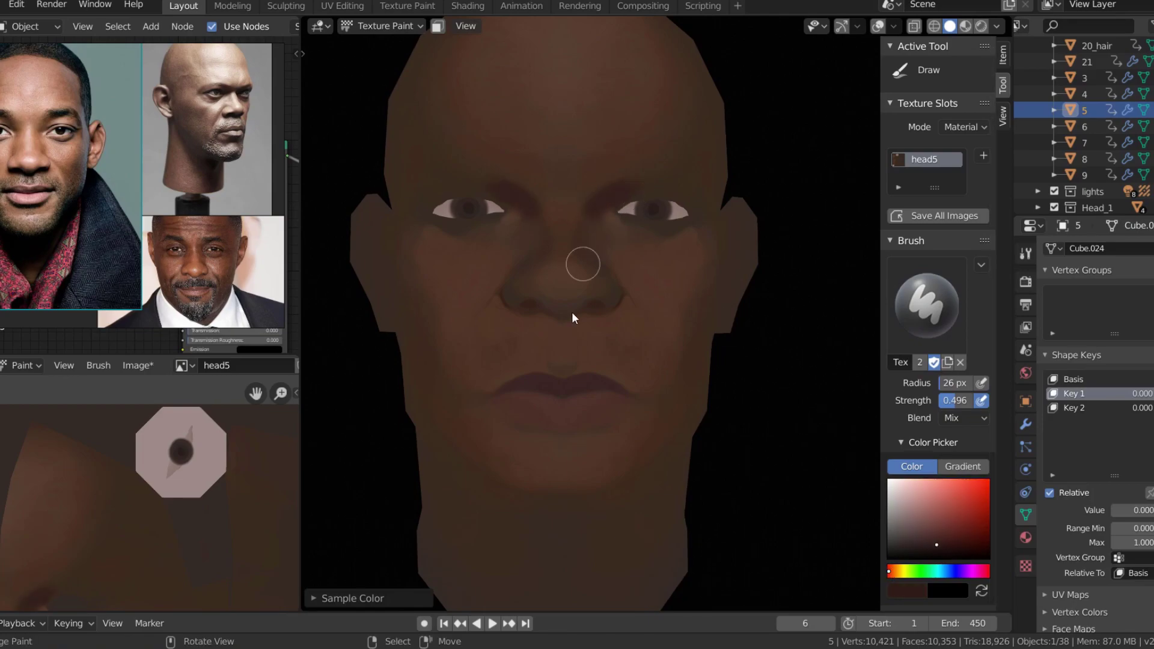
click(572, 312)
middle_drag(597, 296, 574, 373)
Sample a new skin tone, paint shading on the chin, and save the head texture
key(f)
click(568, 432)
key(s)
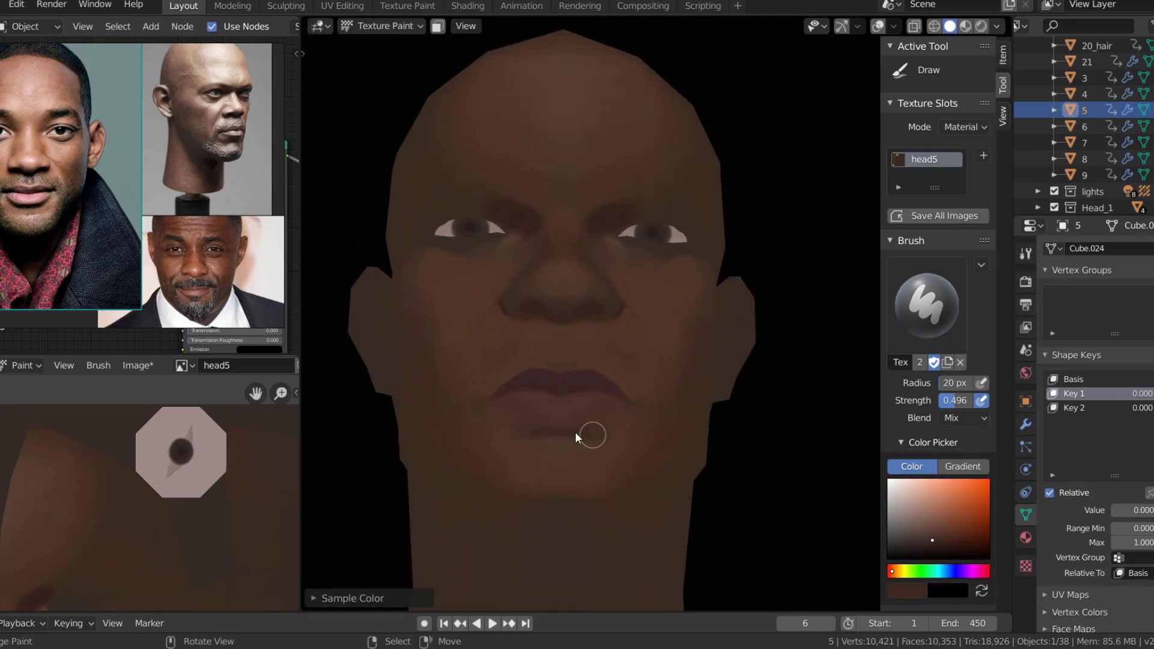
mouse_move(576, 432)
middle_down()
mouse_move(604, 438)
mouse_move(602, 281)
middle_up()
scroll(633, 412, down, 5)
key(alt+s)
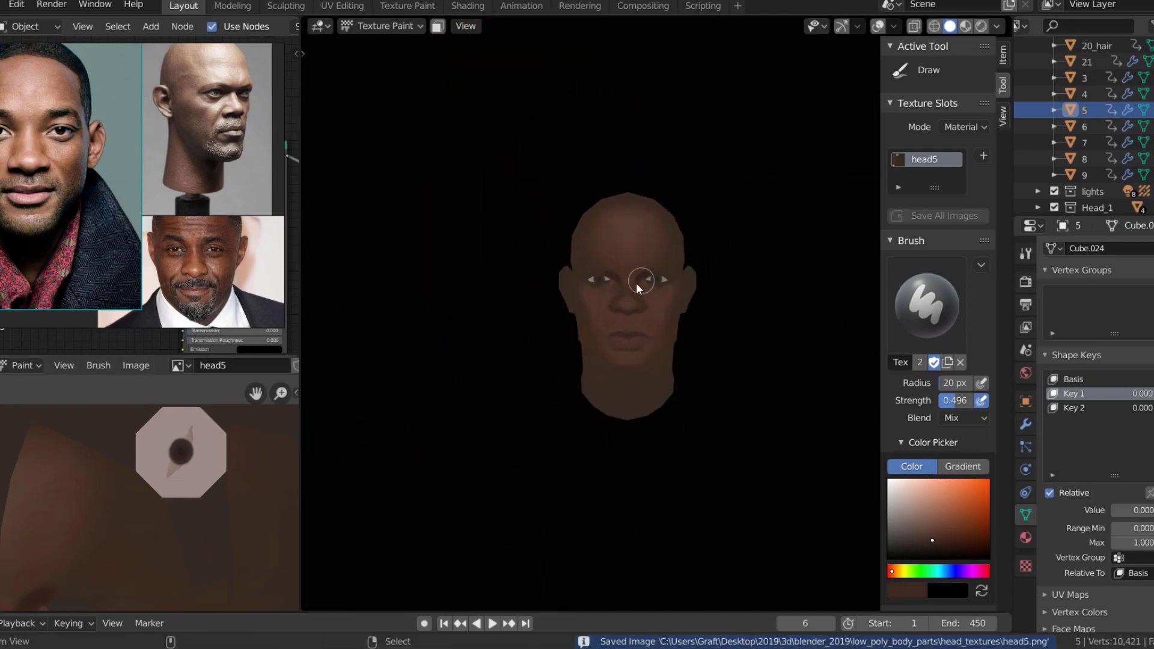
scroll(600, 282, up, 5)
Sample skin tones from the face and dab shading onto the cheek
key(shift+alt+z)
key(f)
click(529, 246)
key(s)
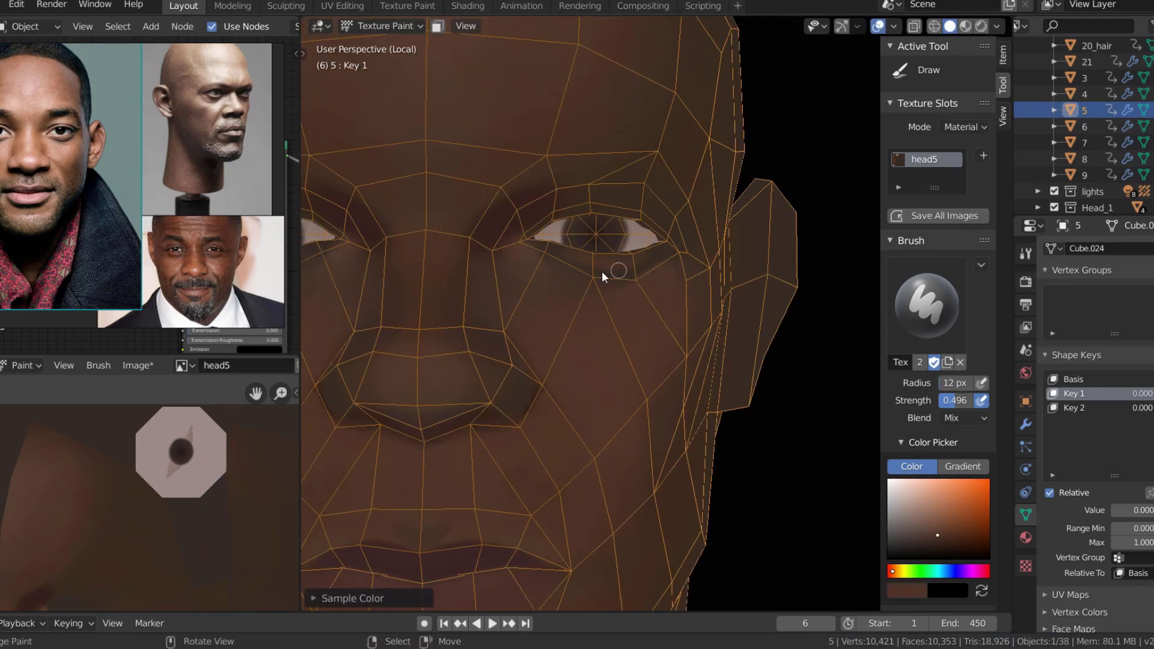
key(shift+alt+z)
key(s)
key(s)
Paint broad shading around the mouth and an upper-lip detail, then save the head5 texture
key(s)
scroll(586, 282, down, 3)
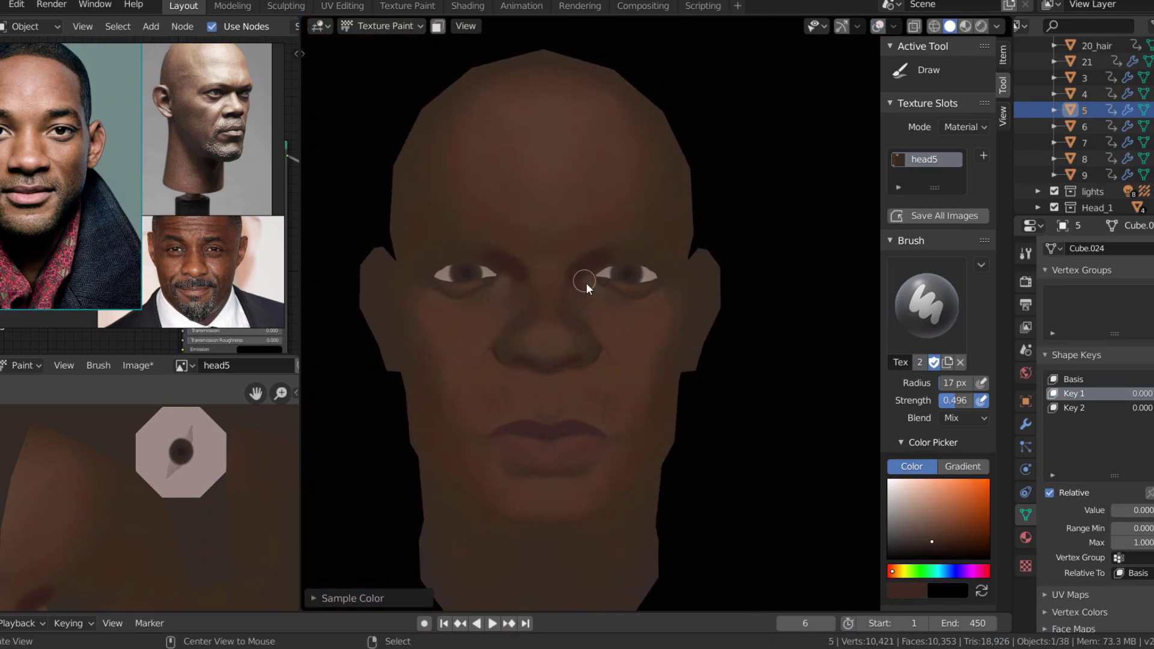
scroll(586, 282, up, 3)
key(s)
key(f)
click(491, 356)
mouse_move(491, 356)
middle_down()
mouse_move(513, 358)
mouse_move(531, 321)
mouse_move(534, 355)
middle_up()
key(f)
mouse_move(495, 265)
middle_down()
mouse_move(513, 247)
mouse_move(587, 265)
mouse_move(631, 297)
mouse_move(616, 297)
mouse_move(700, 287)
mouse_move(623, 374)
middle_up()
key(f)
click(632, 414)
key(s)
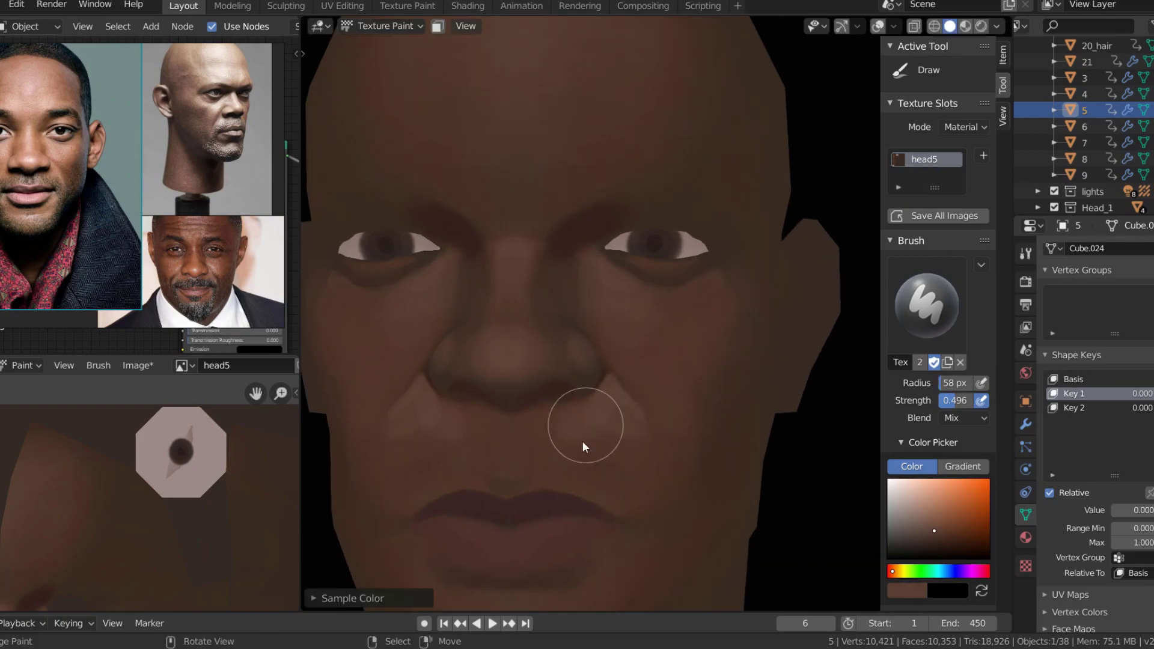
scroll(630, 469, down, 5)
key(f)
click(564, 406)
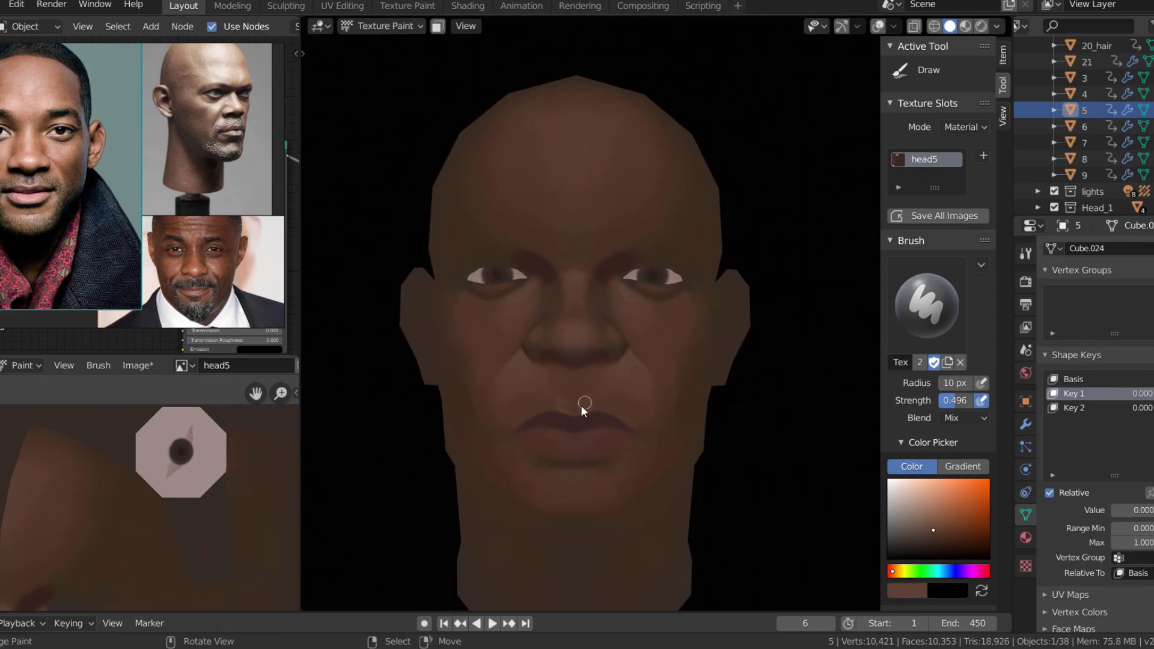
scroll(581, 405, down, 2)
key(alt+s)
Paint eyebrows above both eyes and save the head5 texture
mouse_move(700, 295)
middle_down()
mouse_move(598, 289)
mouse_move(627, 272)
middle_up()
scroll(627, 273, up, 4)
key(s)
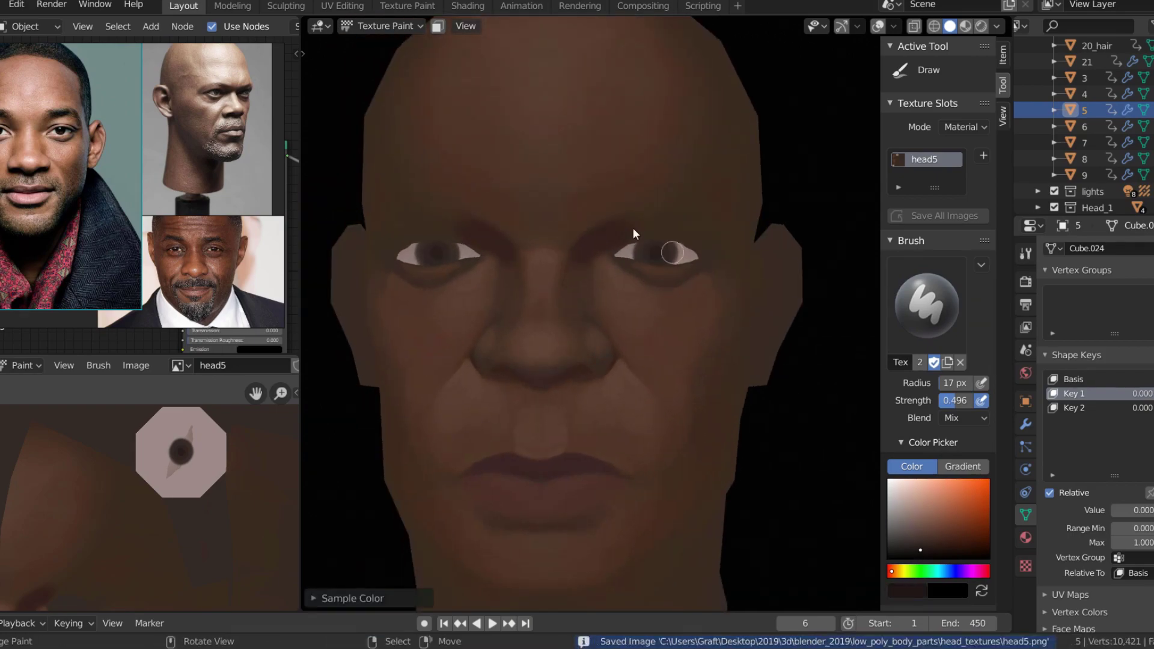
key(shift+alt+z)
drag(598, 213, 651, 202)
key(shift+alt+z)
mouse_move(651, 202)
middle_down()
mouse_move(736, 209)
mouse_move(619, 213)
middle_up()
key(s)
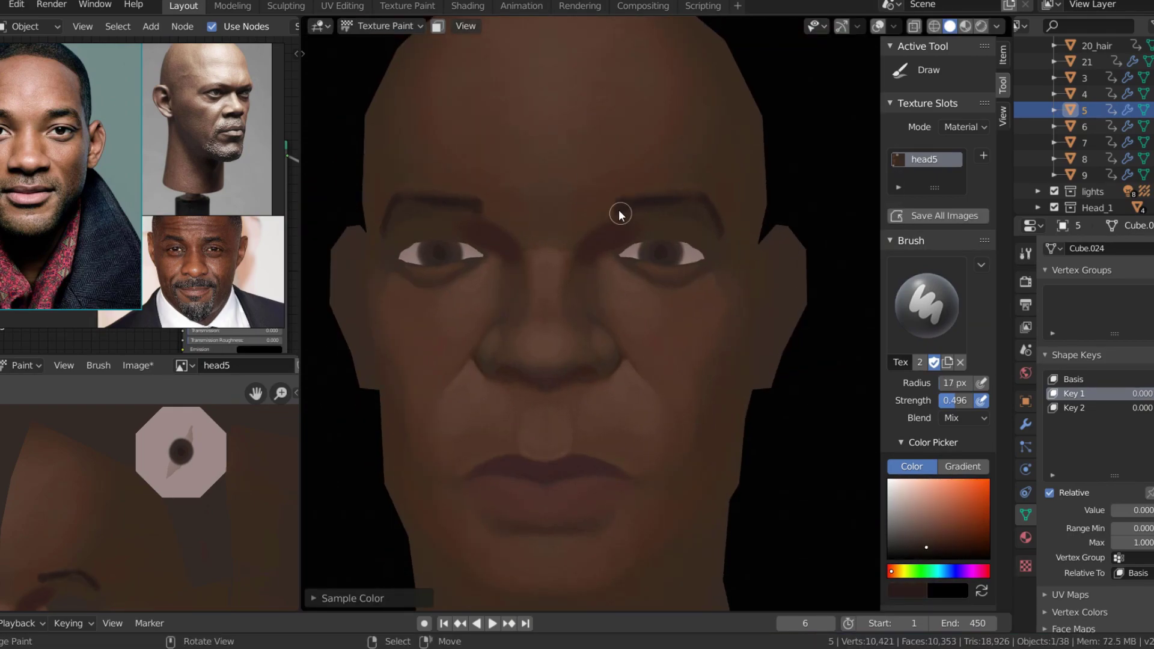
middle_drag(725, 224, 675, 180)
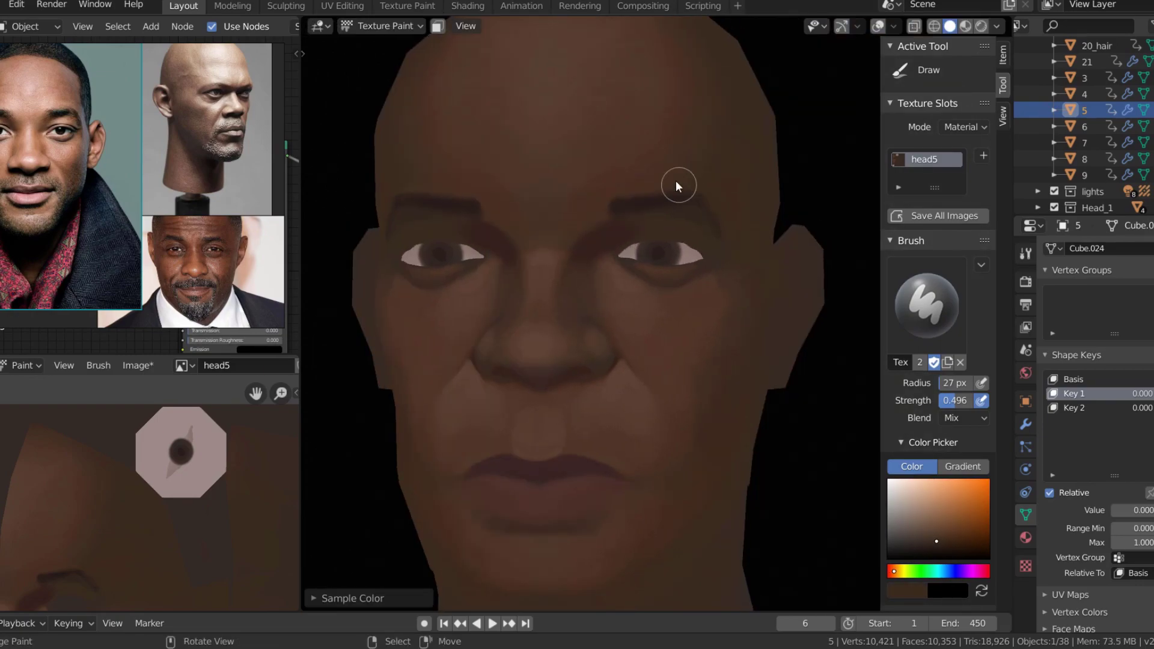
scroll(735, 350, down, 5)
scroll(735, 349, up, 5)
mouse_move(735, 349)
middle_down()
mouse_move(715, 256)
mouse_move(606, 279)
mouse_move(601, 235)
mouse_move(670, 246)
middle_up()
key(alt+s)
Paint a dark pupil in the eye and save the texture again
scroll(671, 248, up, 3)
click(920, 553)
click(713, 183)
scroll(647, 230, up, 1)
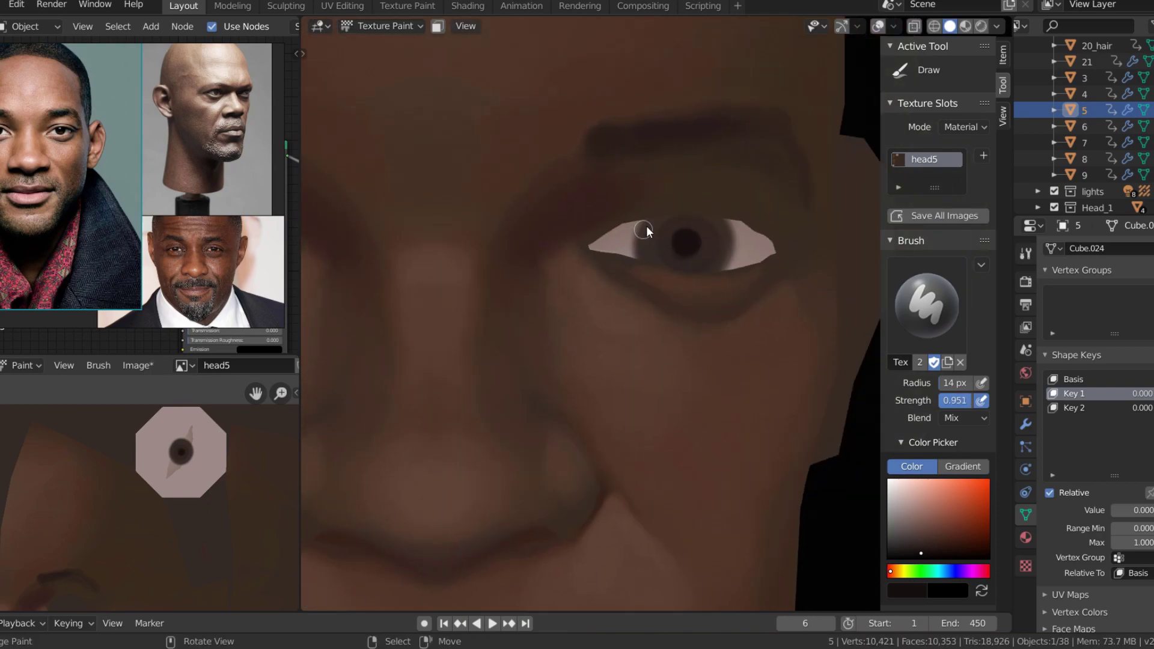
key(s)
scroll(704, 223, down, 5)
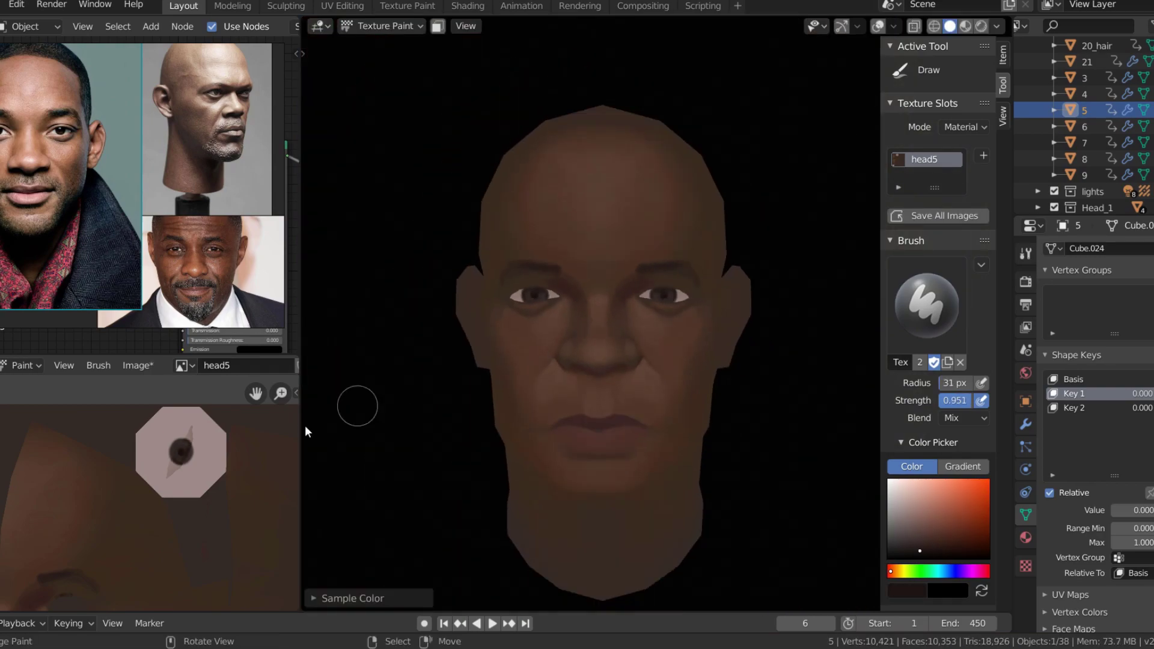
key(alt+s)
Deepen the nostril shadow with a smaller brush, then switch to the Soften tool
scroll(586, 370, up, 4)
scroll(557, 392, up, 3)
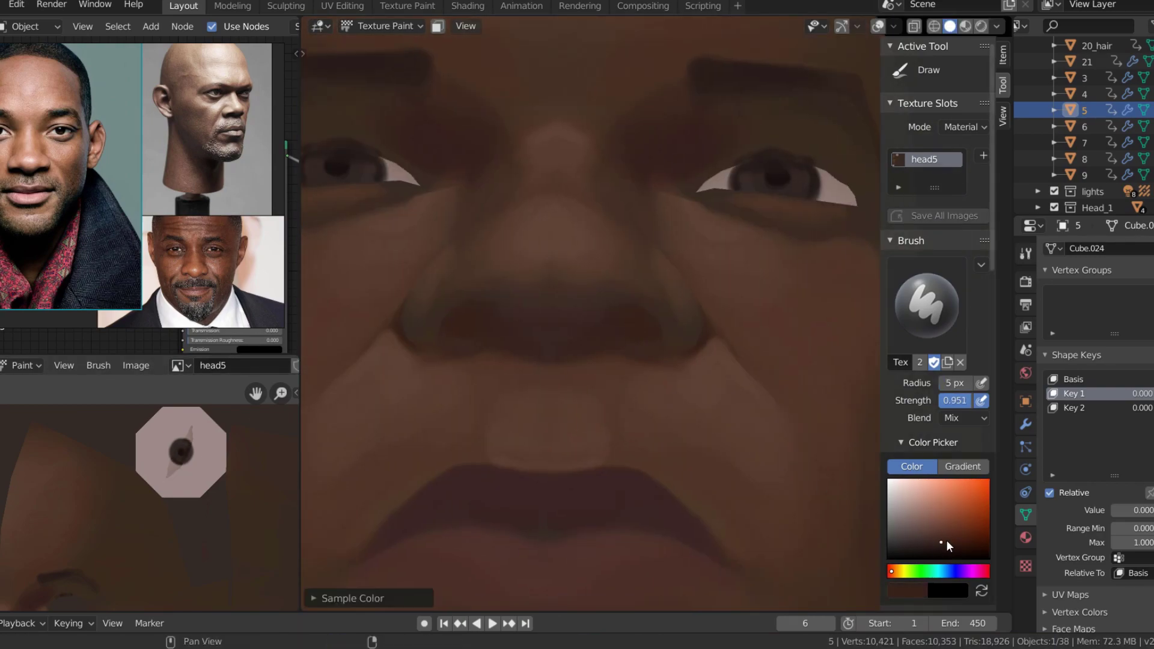
key(s)
mouse_move(621, 314)
middle_down()
mouse_move(615, 283)
mouse_move(648, 324)
middle_up()
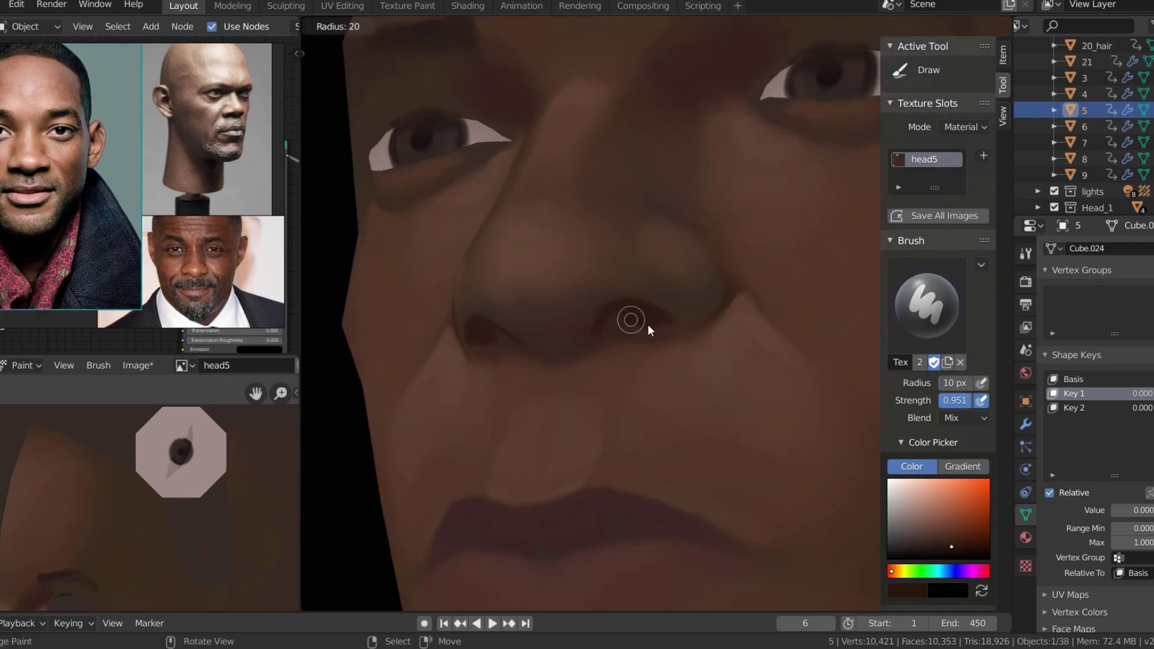
click(611, 352)
key(s)
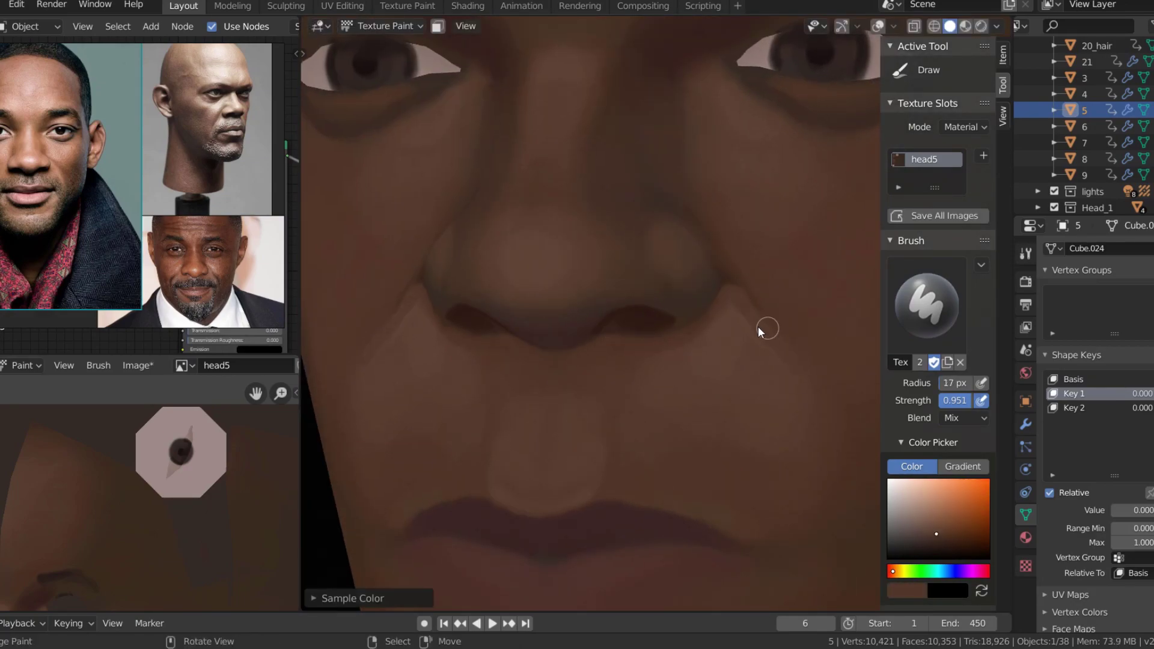
scroll(768, 312, down, 5)
key(shift+space)
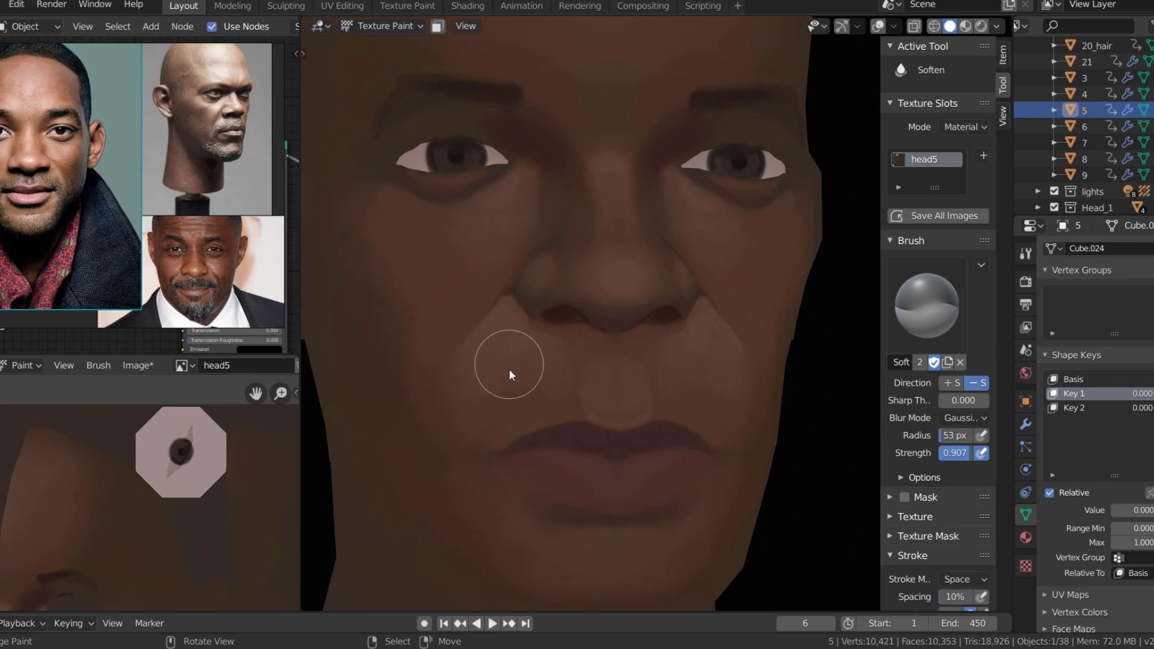
Smear the cheek shading beside the nose smoother and save the head5 texture
middle_drag(659, 344, 711, 324)
key(shift+space)
key(f)
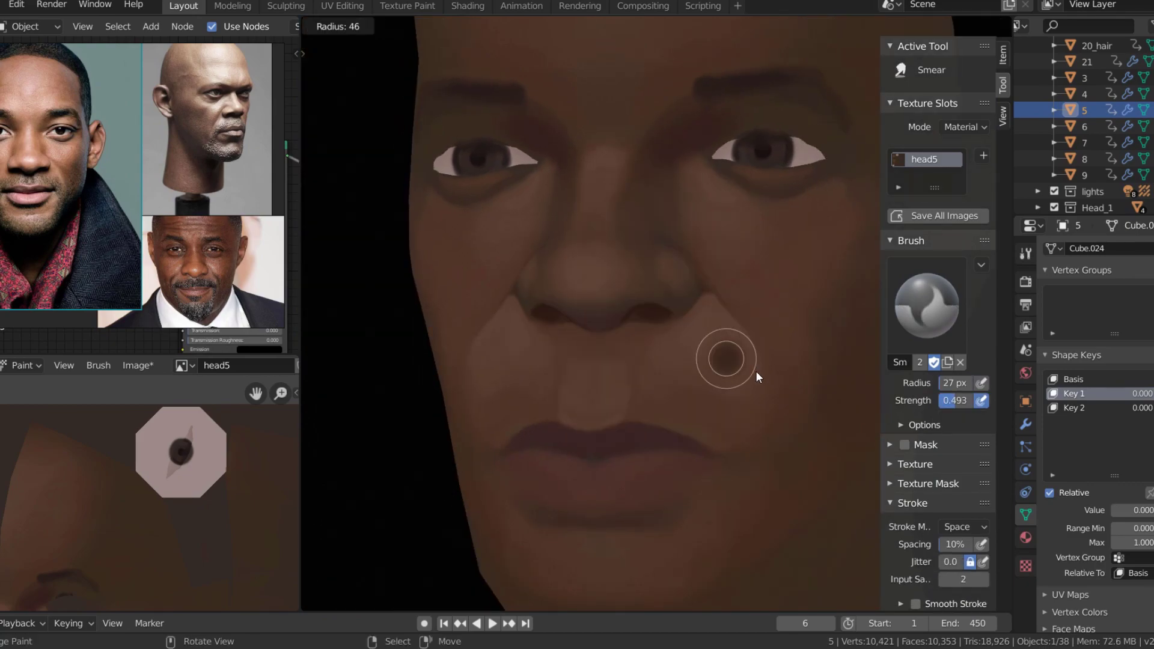
click(755, 371)
middle_drag(521, 398, 690, 376)
scroll(712, 311, down, 3)
key(alt+s)
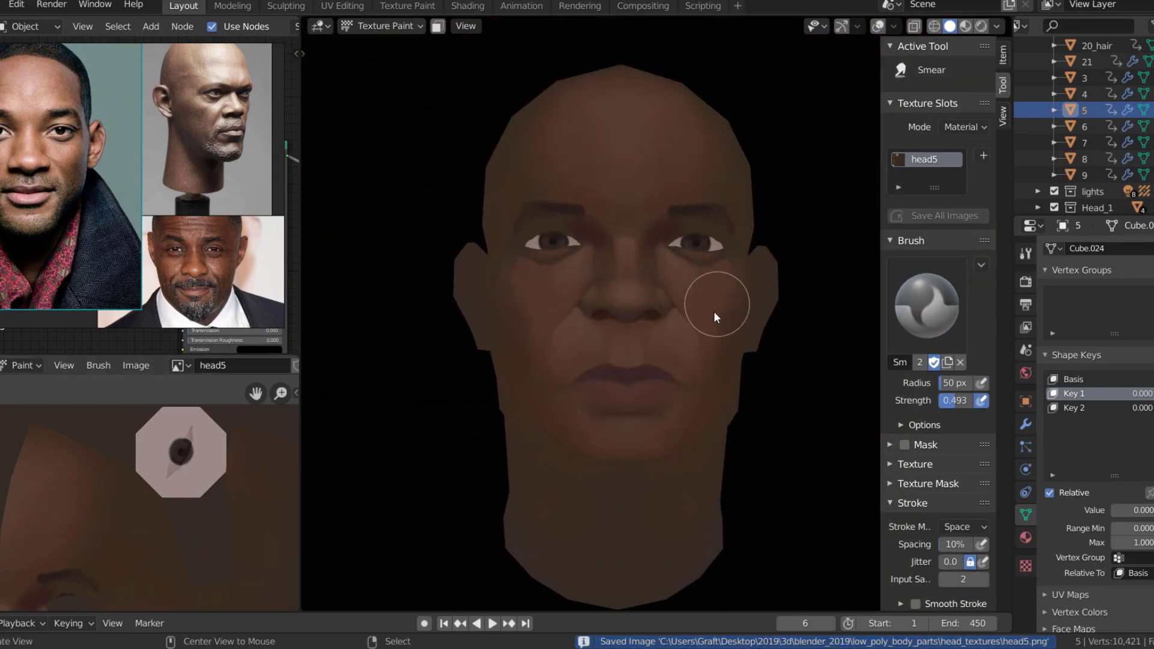
scroll(674, 354, down, 4)
Compare against the lineup of other heads, then return to painting with the Draw tool
key(KP_Divide)
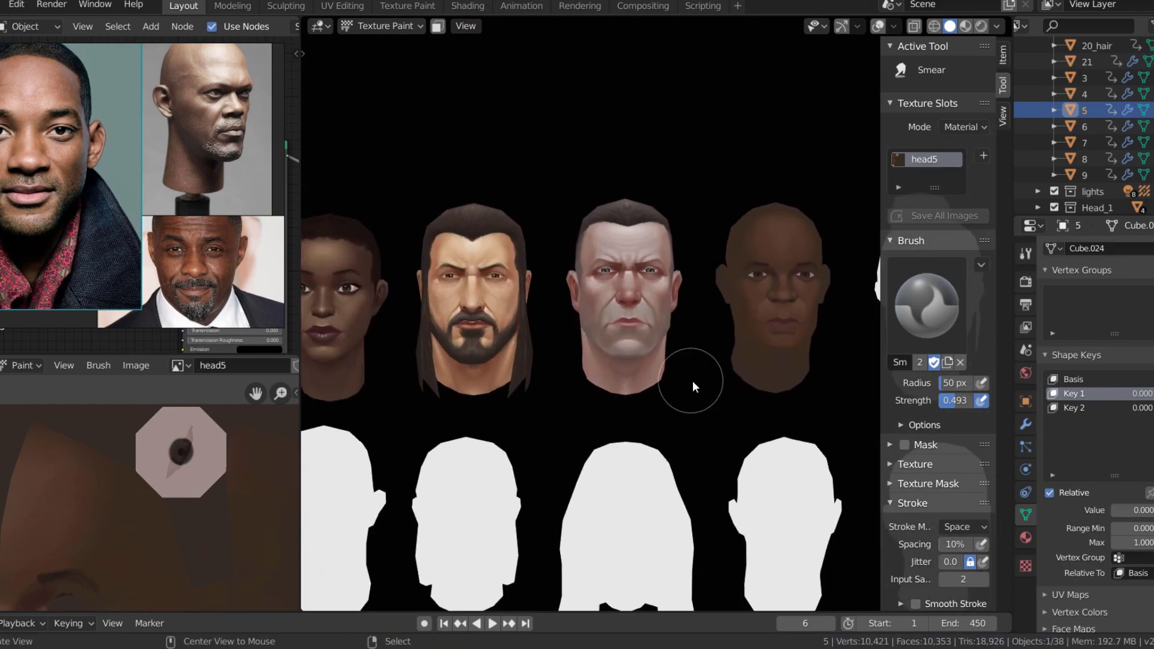
key(KP_Divide)
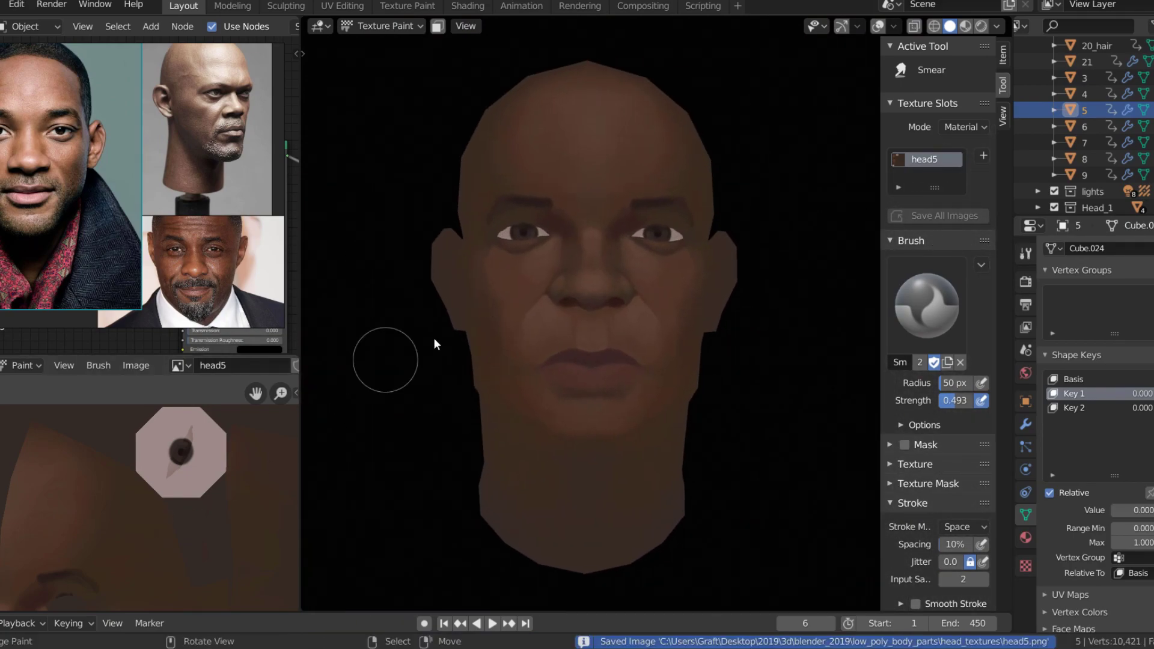
key(s)
middle_drag(656, 396, 657, 357)
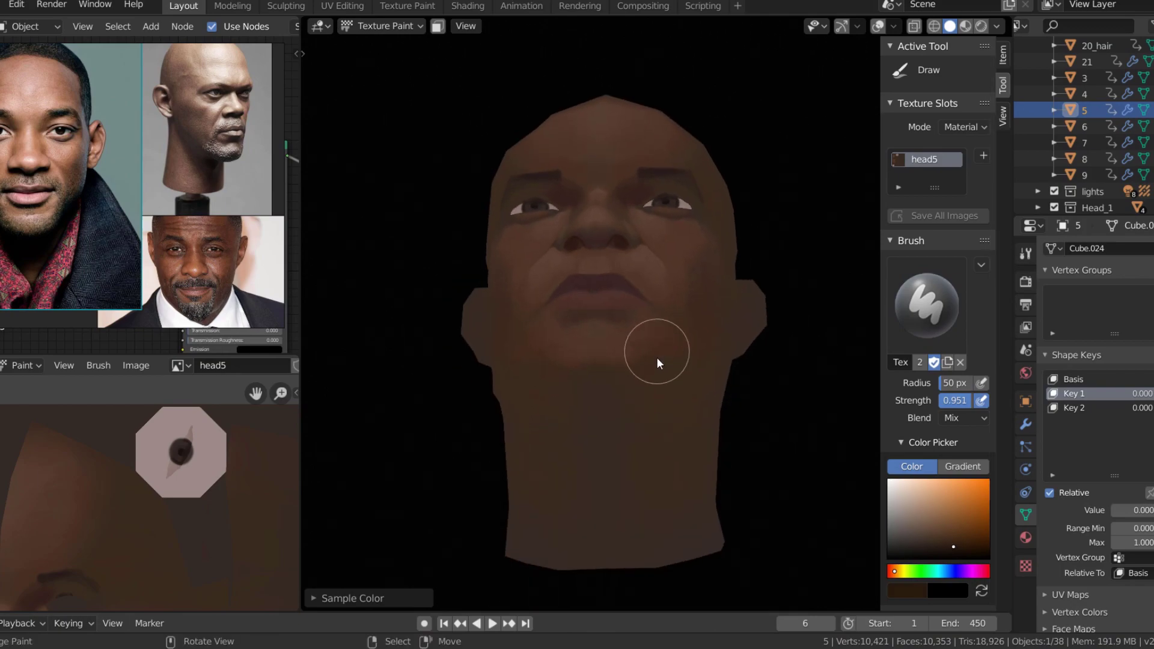
key(shift+alt+z)
Sample skin tones and dab shading onto the face from a three-quarter view
key(f)
click(611, 413)
mouse_move(611, 413)
middle_down()
mouse_move(752, 332)
mouse_move(755, 277)
mouse_move(611, 392)
mouse_move(615, 365)
middle_up()
key(shift+alt+z)
key(f)
click(685, 367)
key(s)
scroll(596, 334, up, 3)
key(f)
click(638, 208)
key(s)
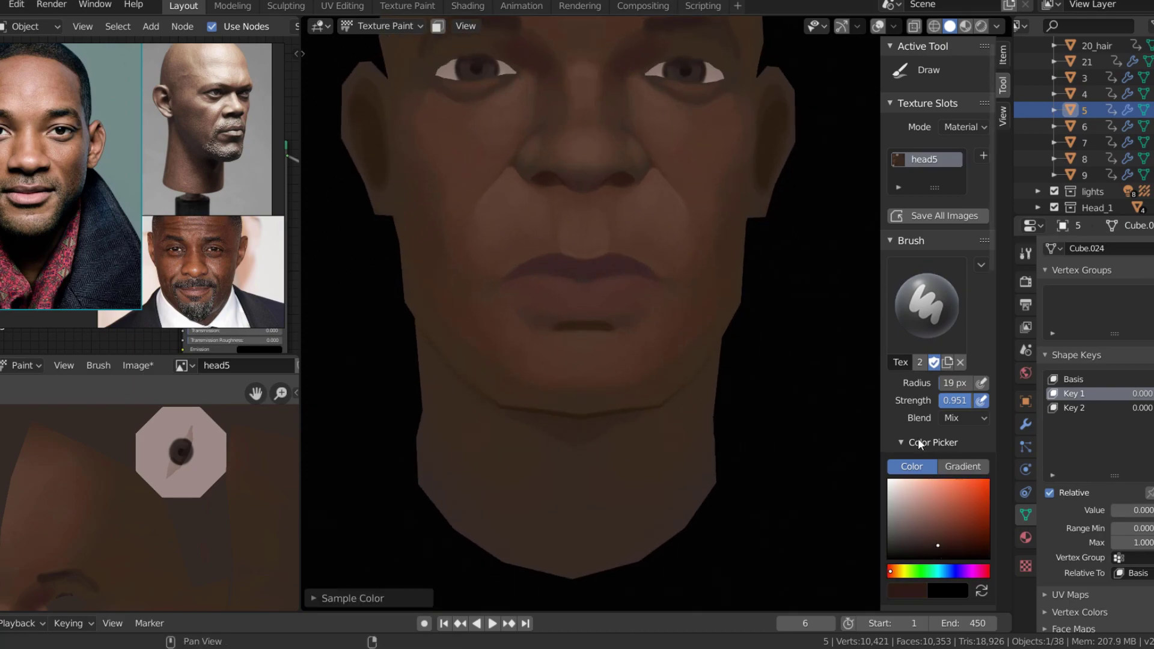
scroll(881, 377, down, 2)
Lower the brush strength and paint shading down the face and near the mouth corner
key(shift+f)
click(633, 140)
key(s)
key(f)
mouse_move(681, 117)
middle_down()
mouse_move(637, 332)
mouse_move(584, 367)
middle_up()
key(f)
click(575, 315)
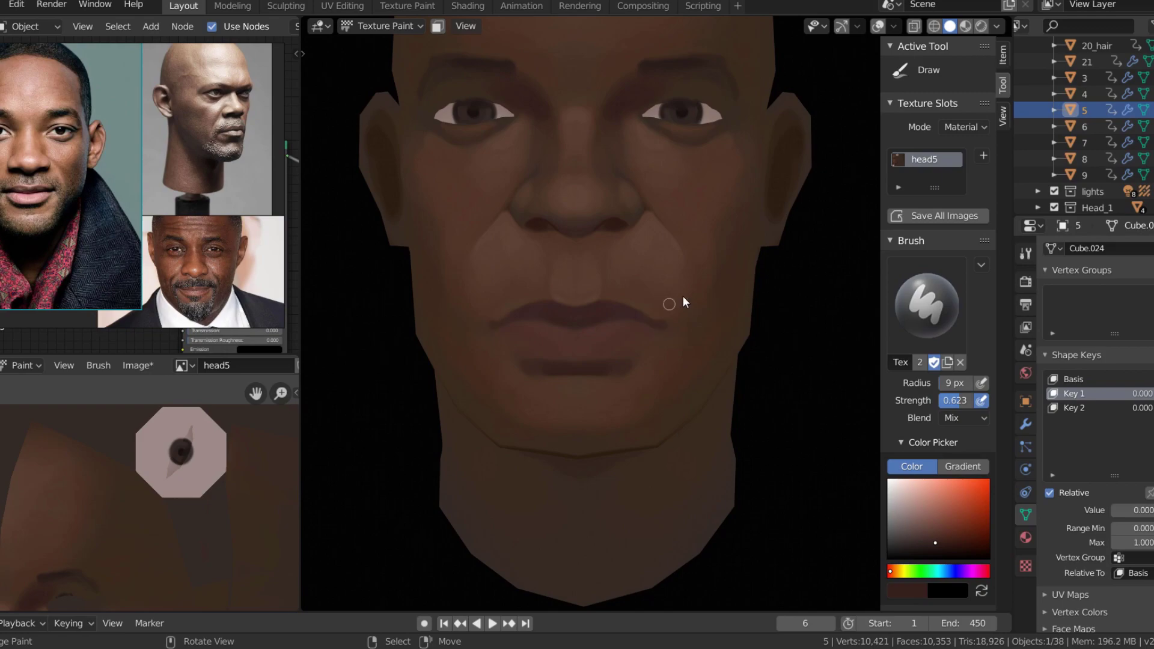
Check the lip shape with the wireframe and the grey solid view, then resample skin
key(shift+alt+z)
scroll(683, 296, up, 5)
key(z)
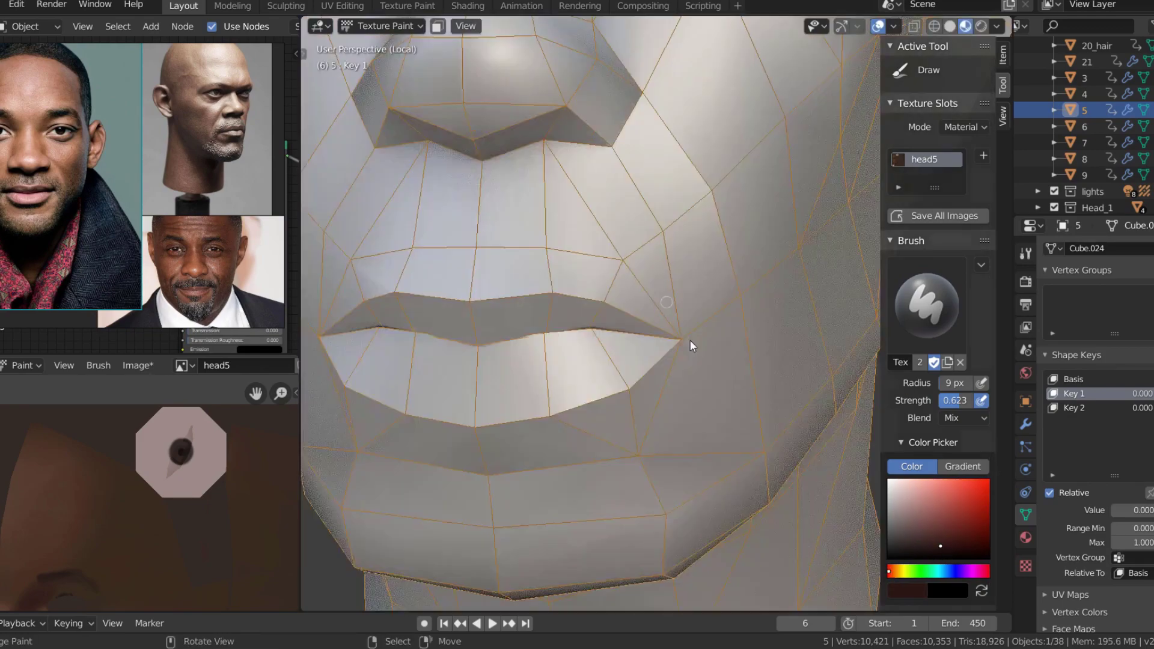
key(z)
key(shift+alt+z)
scroll(700, 355, down, 4)
key(f)
key(s)
scroll(608, 354, down, 2)
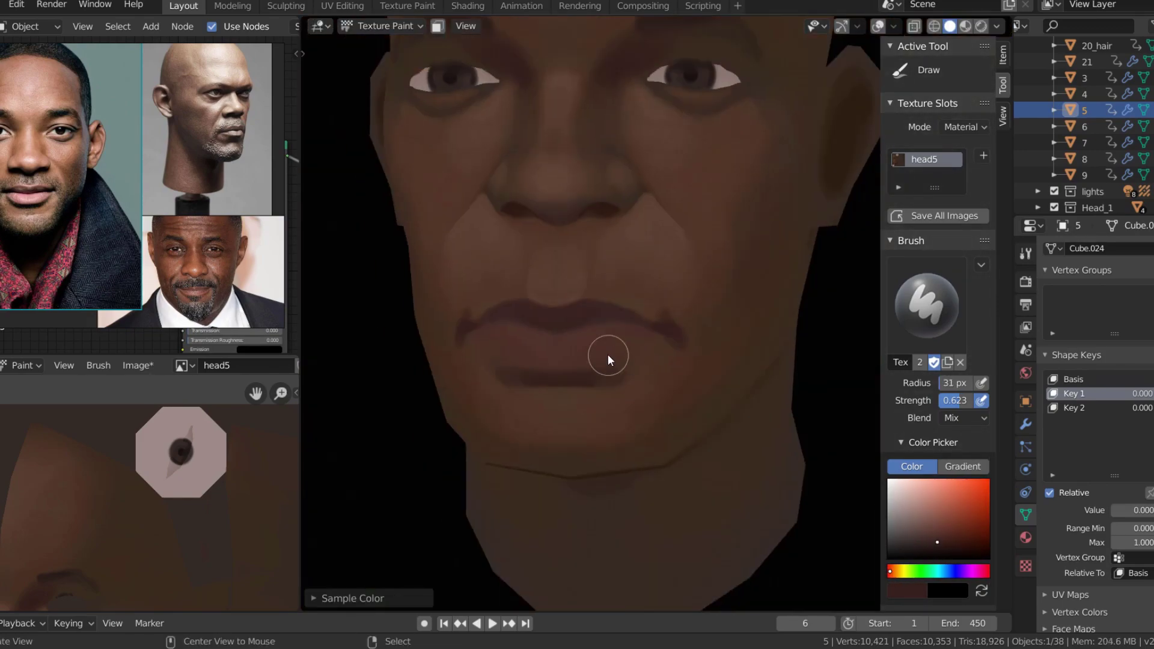
Orbit the head and sample brown and skin tones from the face
mouse_move(608, 354)
middle_down()
mouse_move(481, 326)
mouse_move(730, 239)
middle_up()
key(s)
scroll(686, 252, down, 3)
scroll(638, 265, up, 2)
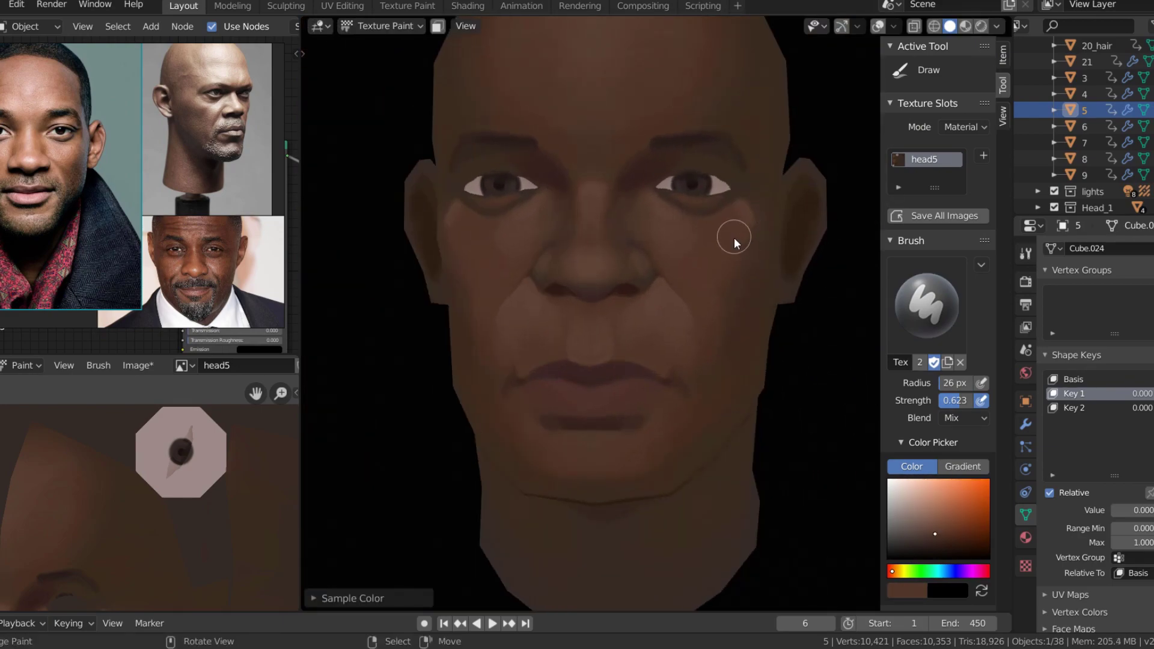
key(s)
scroll(681, 234, up, 3)
Set shape key Key 2 to 1 to close the eyes and paint the eyelids with sampled skin
click(1073, 408)
drag(1119, 513, 1142, 513)
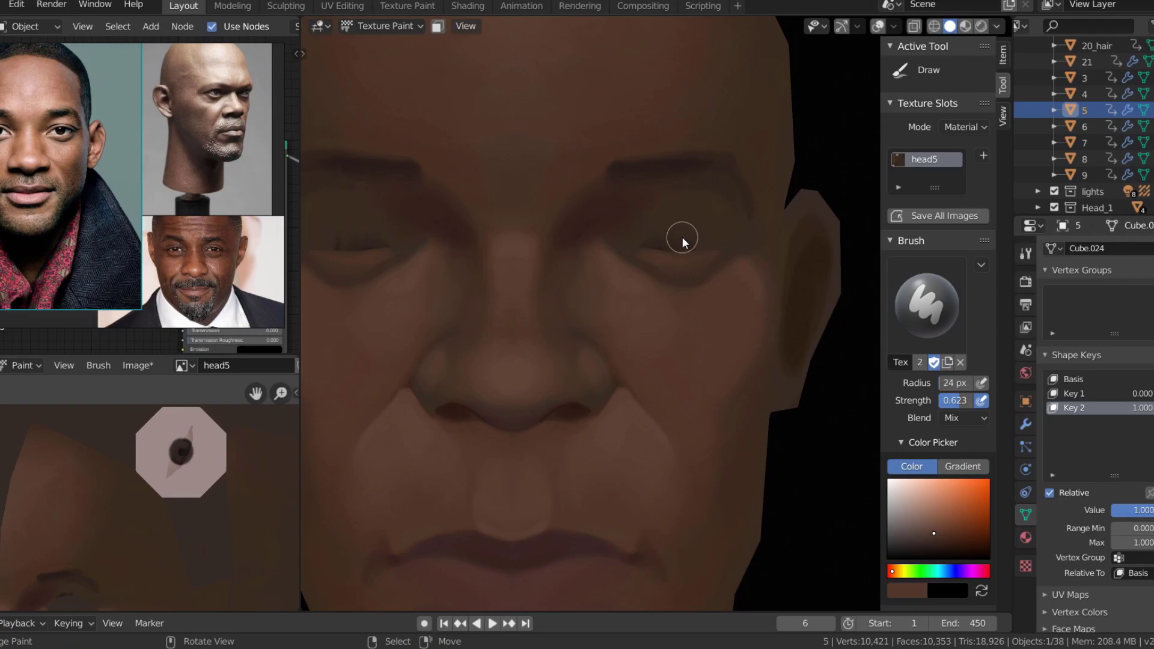
key(shift+alt+z)
key(s)
key(s)
key(shift+alt+z)
scroll(693, 227, down, 1)
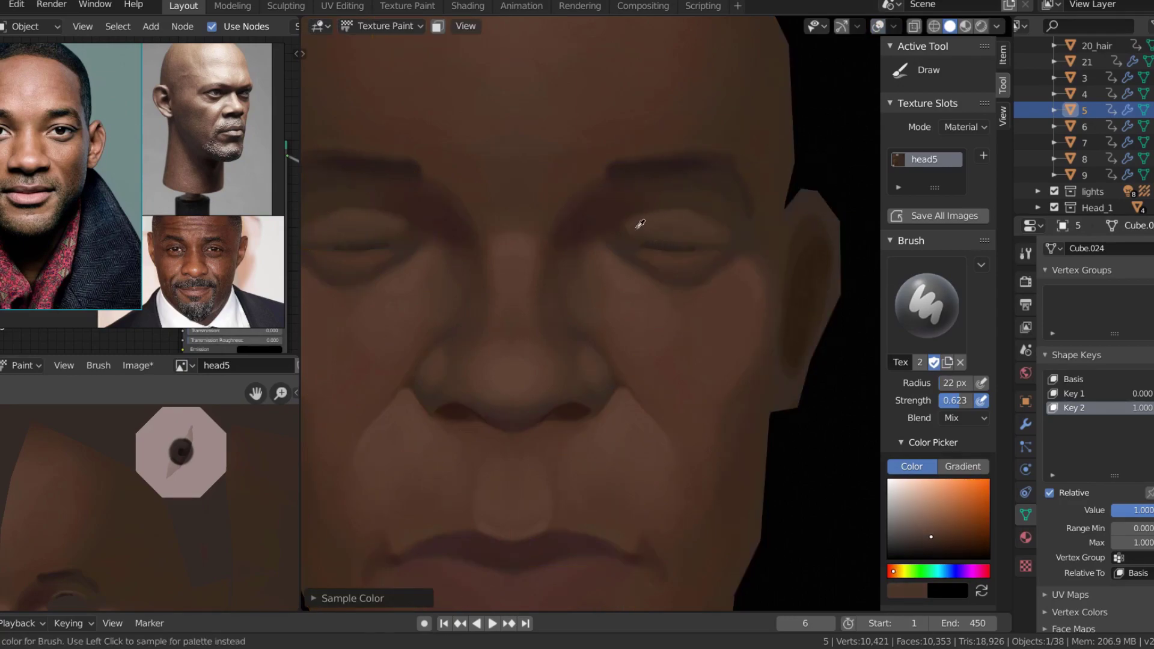
scroll(674, 277, down, 3)
Reset Key 2 to 0 to reopen the eyes and lower brush strength to 0.146
drag(1129, 510, 1096, 504)
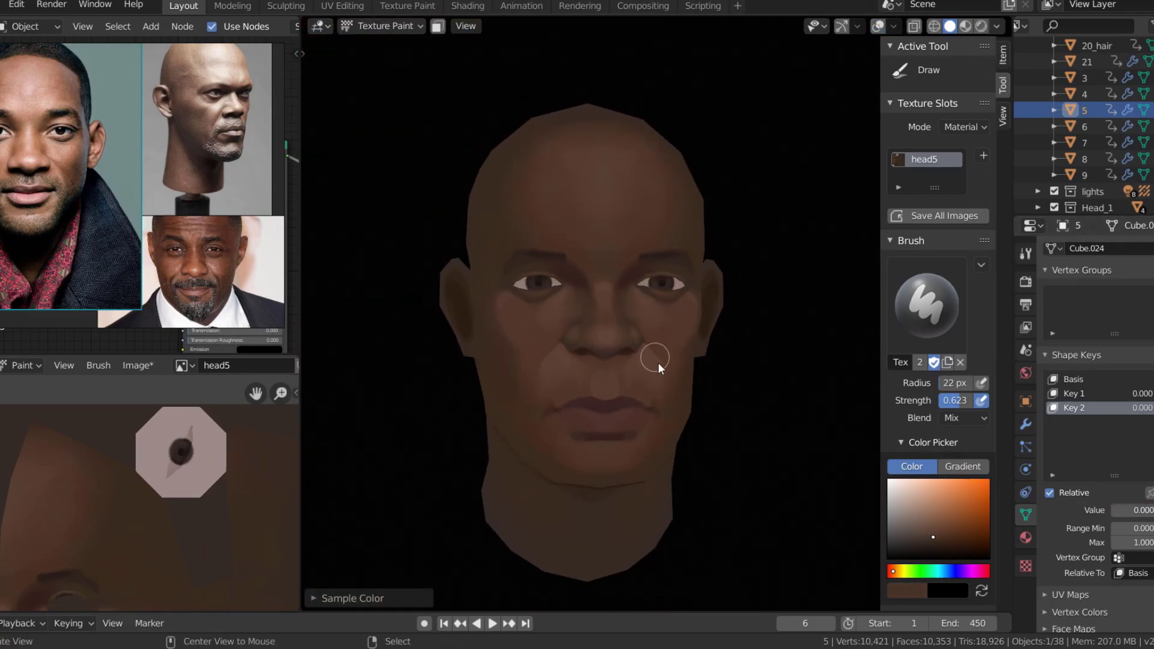
click(1073, 393)
scroll(628, 307, up, 4)
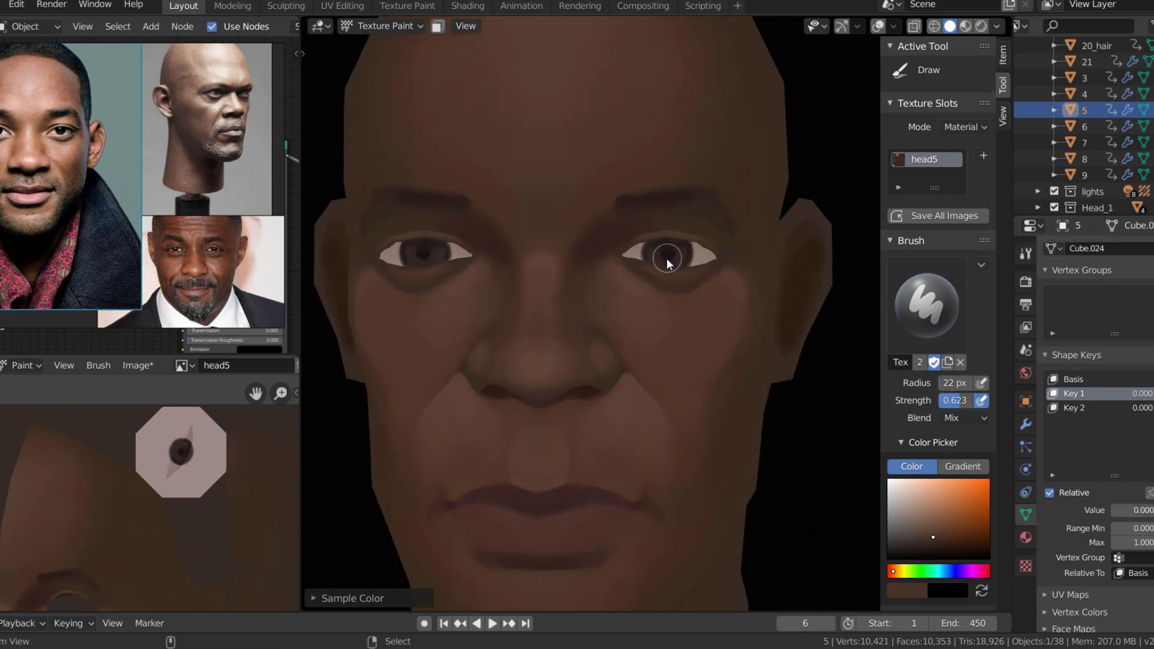
key(s)
key(f)
click(629, 295)
key(shift+f)
click(602, 336)
Shade the sides of the nose with a darker, redder skin tone and a smaller brush
mouse_move(601, 337)
middle_down()
mouse_move(580, 309)
mouse_move(701, 304)
middle_up()
key(s)
key(s)
key(f)
click(696, 336)
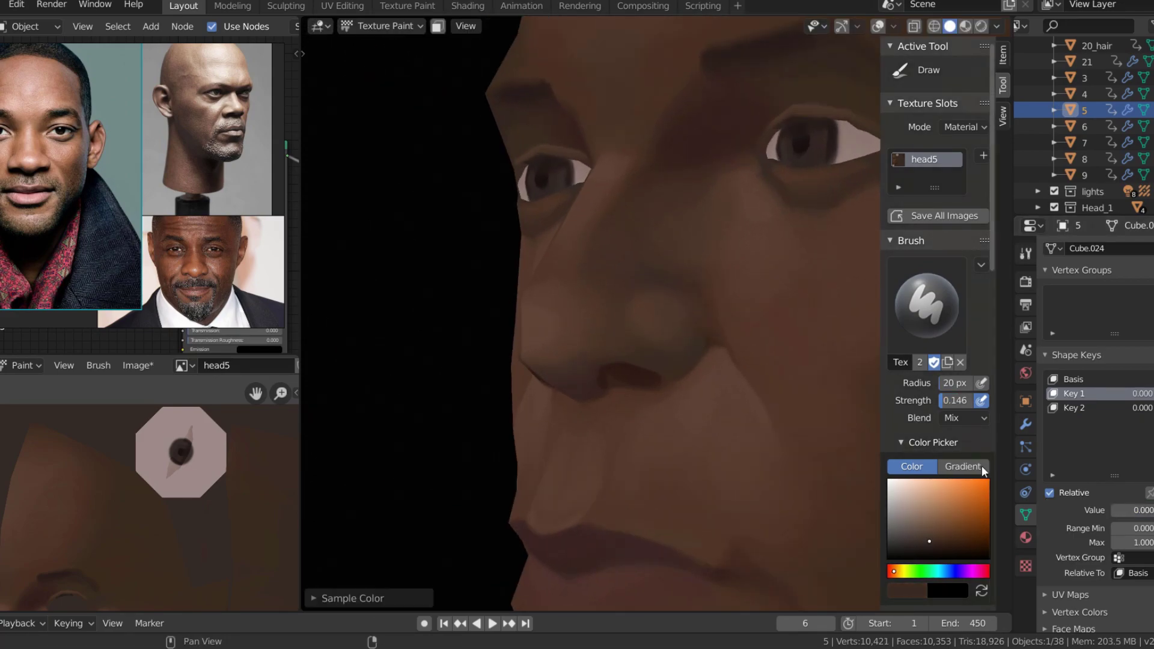
click(891, 570)
key(f)
click(699, 348)
key(shift+f)
click(689, 324)
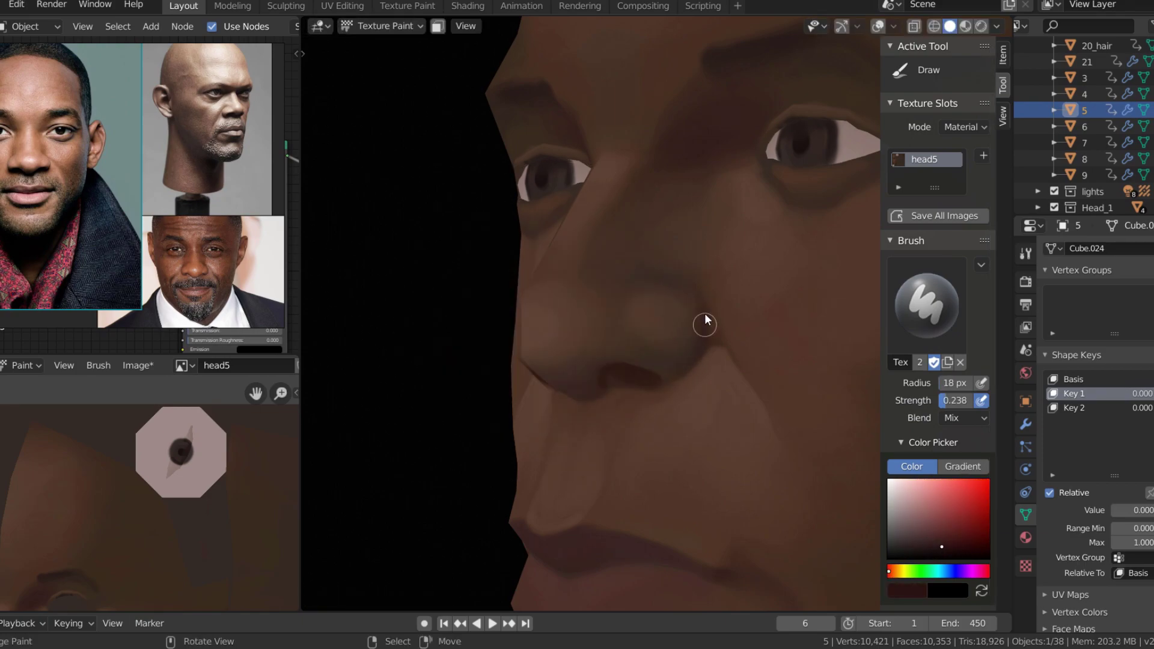
key(s)
click(950, 540)
key(f)
click(683, 327)
Paint a light highlight line along the upper lip edge from the front
middle_drag(682, 327, 680, 404)
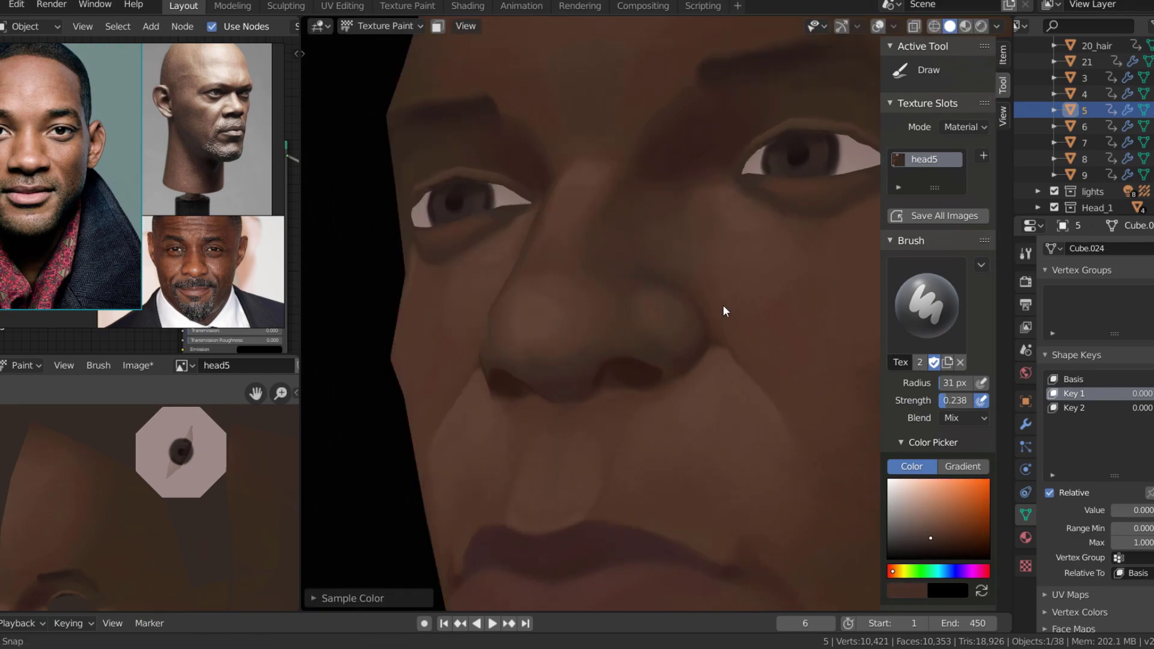
key(s)
key(f)
click(721, 480)
key(shift+f)
shift+middle_drag(722, 481, 592, 432)
drag(517, 433, 603, 437)
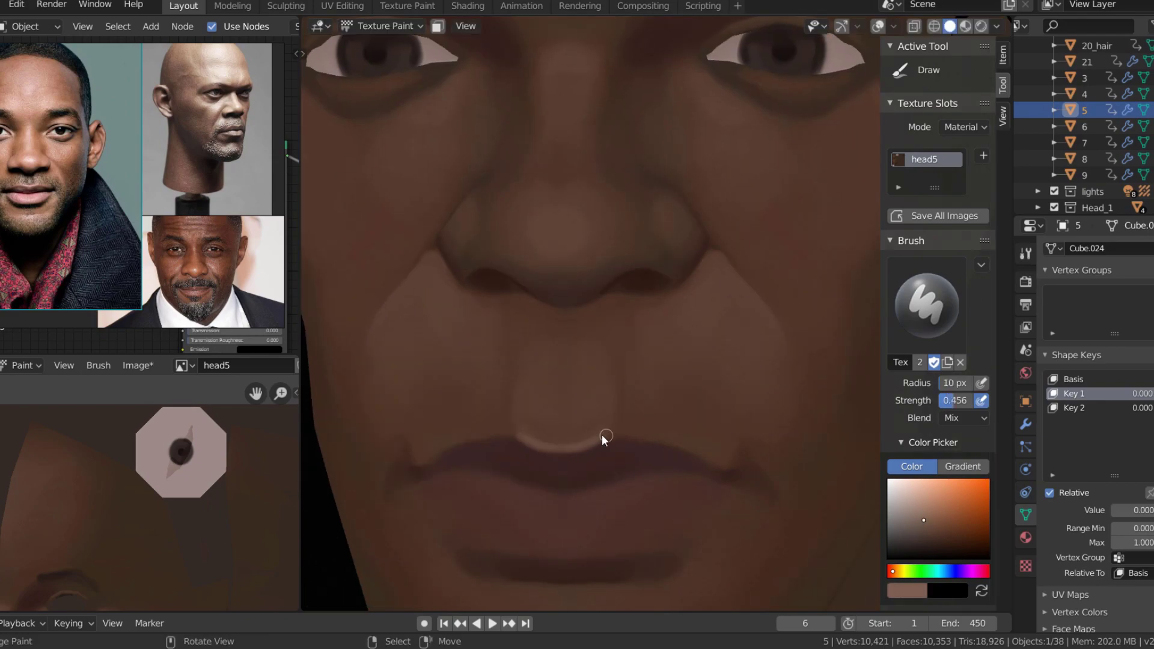
scroll(620, 431, down, 4)
middle_drag(619, 431, 523, 288)
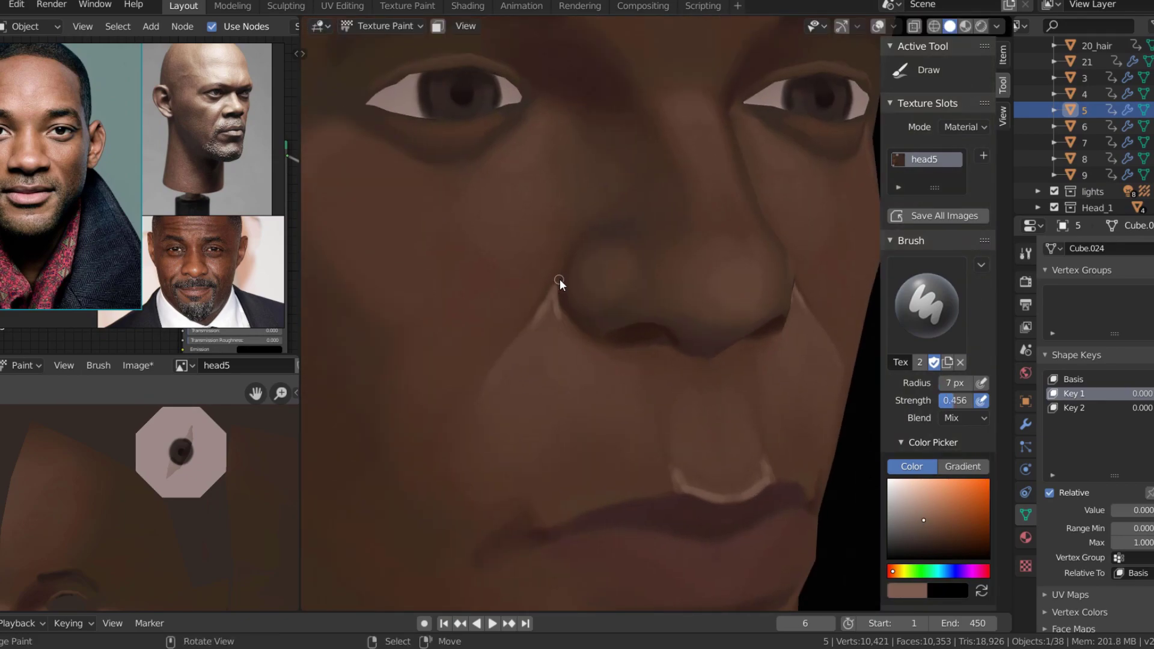
Add broad shading around the mouth with sampled skin tones and an 18 px brush
key(f)
key(s)
scroll(602, 328, down, 5)
key(s)
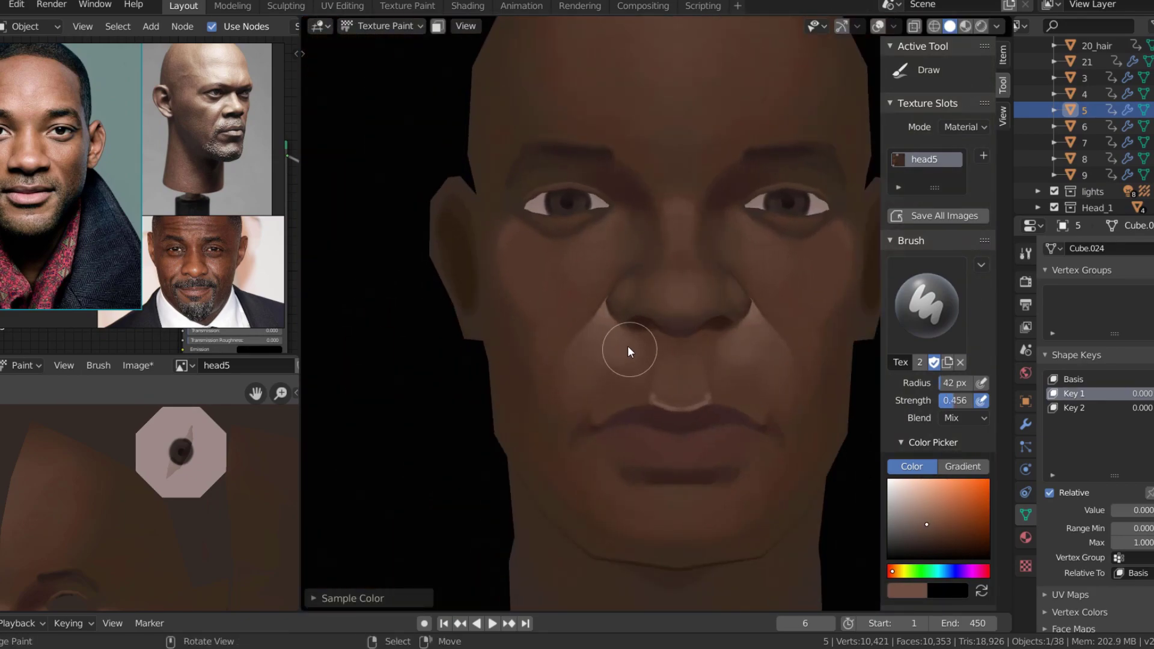
scroll(633, 358, down, 3)
key(f)
click(675, 358)
key(s)
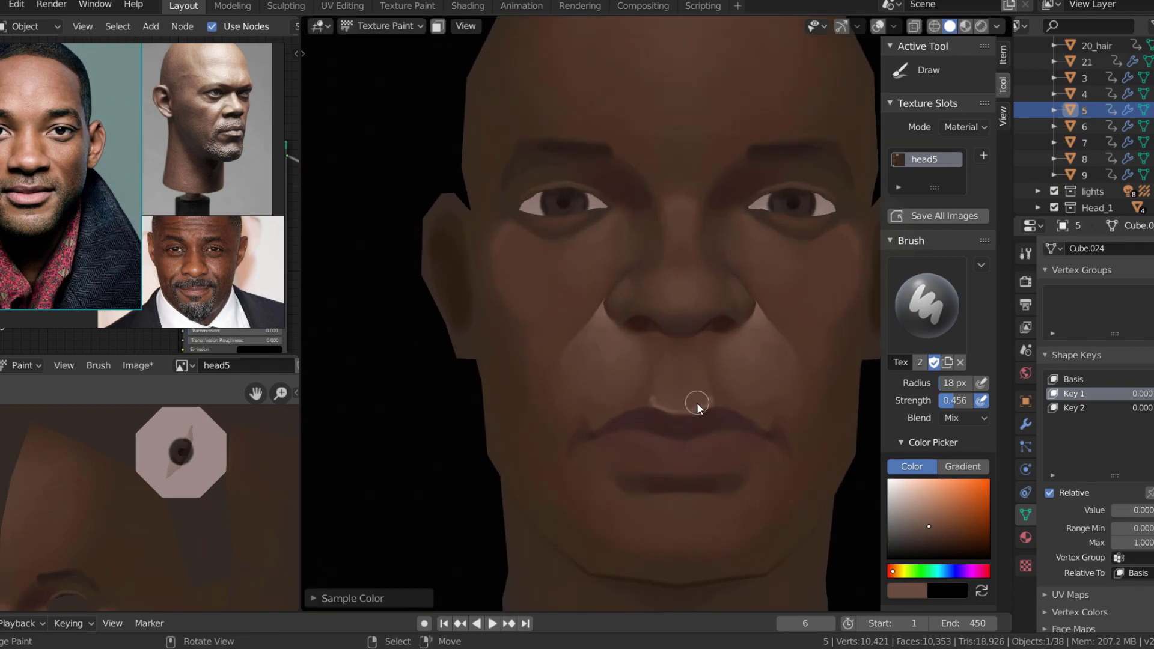
key(f)
mouse_move(692, 379)
middle_down()
mouse_move(670, 255)
mouse_move(664, 303)
middle_up()
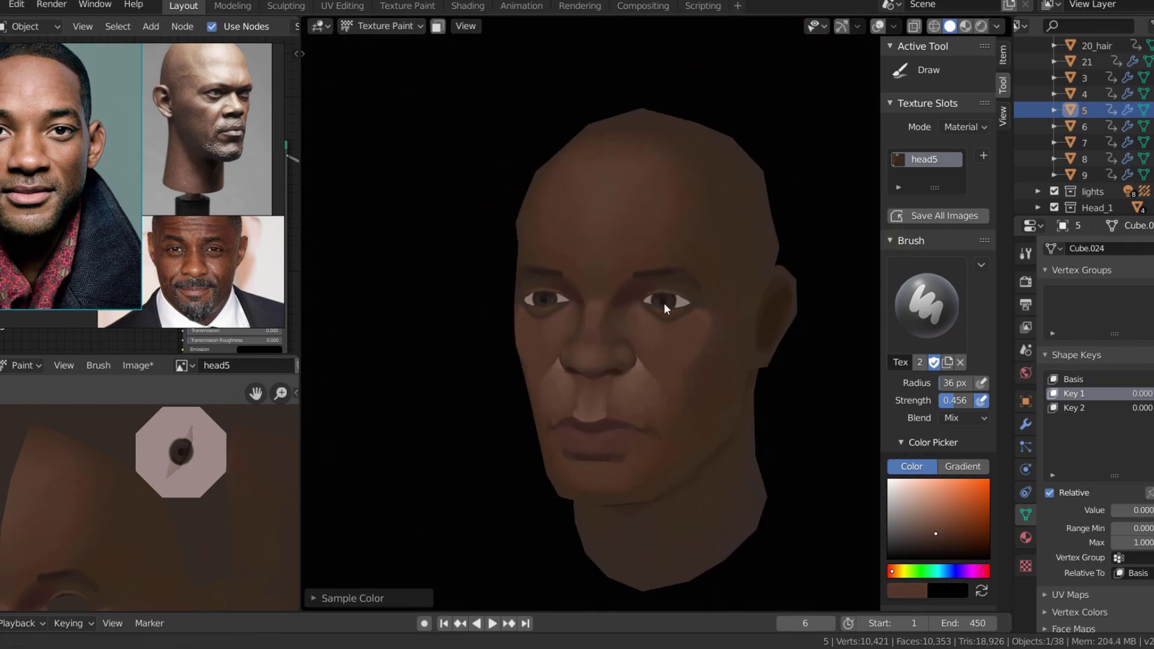
scroll(664, 303, up, 5)
Shade the inner eye corner, using the wireframe overlay as a guide
key(alt+s)
key(f)
key(shift+alt+z)
key(s)
click(531, 280)
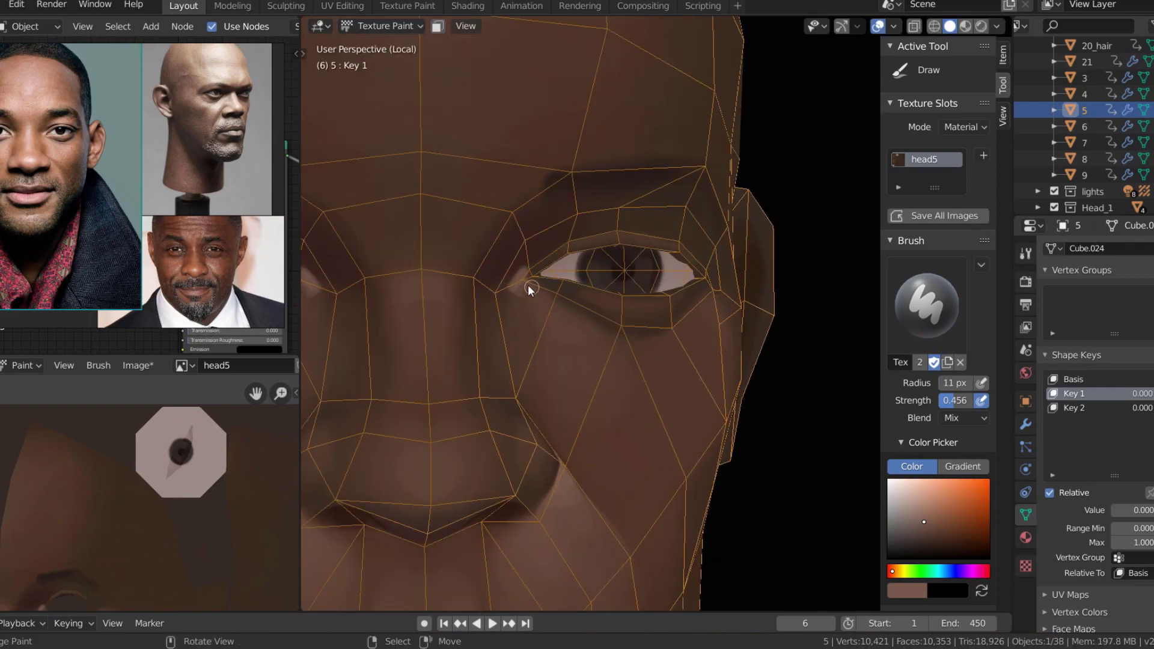
key(shift+alt+z)
key(f)
key(s)
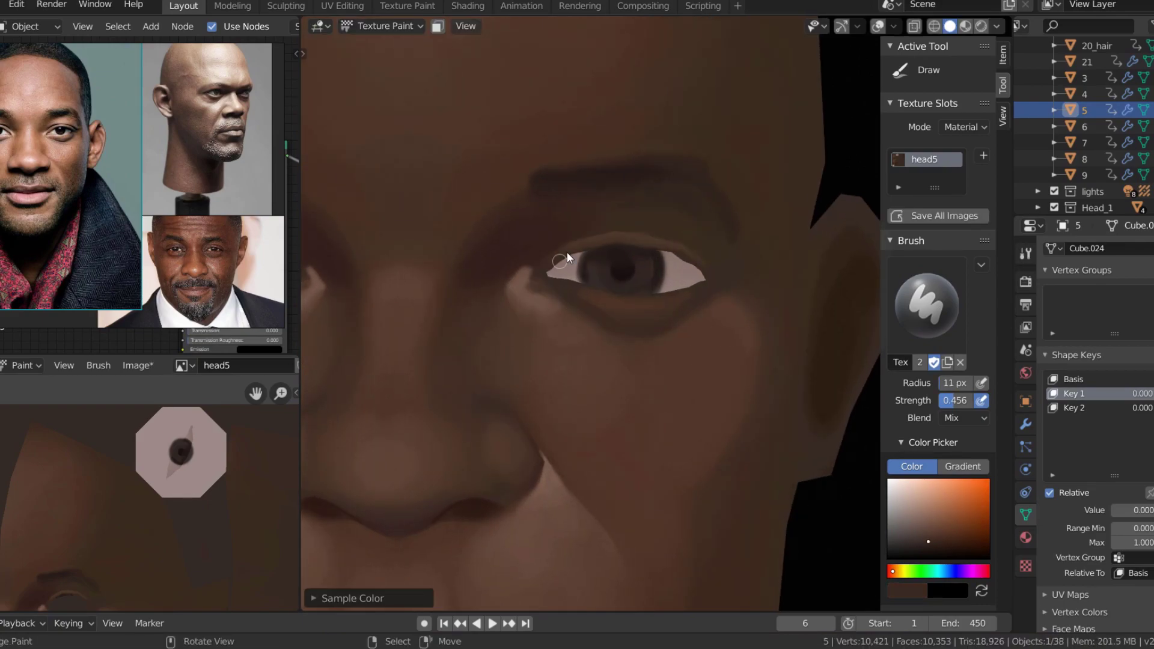
Refine shading under the eyes and across the nose with resized brushes
scroll(567, 252, down, 4)
key(s)
key(f)
scroll(710, 322, up, 4)
key(f)
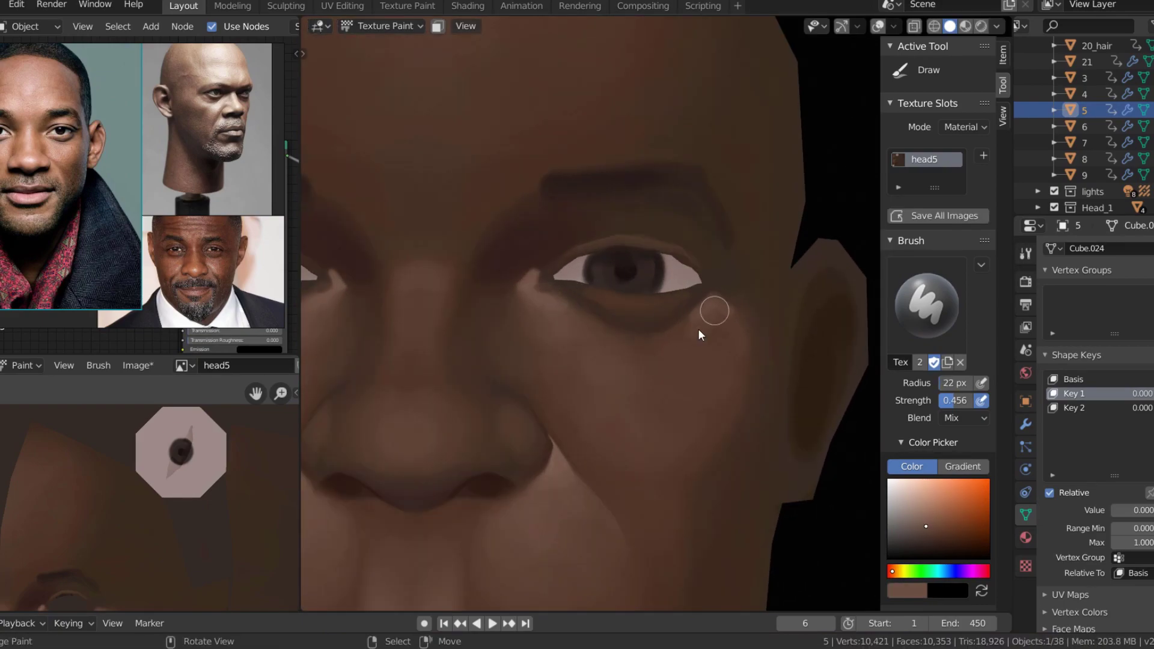
click(699, 329)
scroll(699, 329, down, 4)
scroll(656, 277, up, 2)
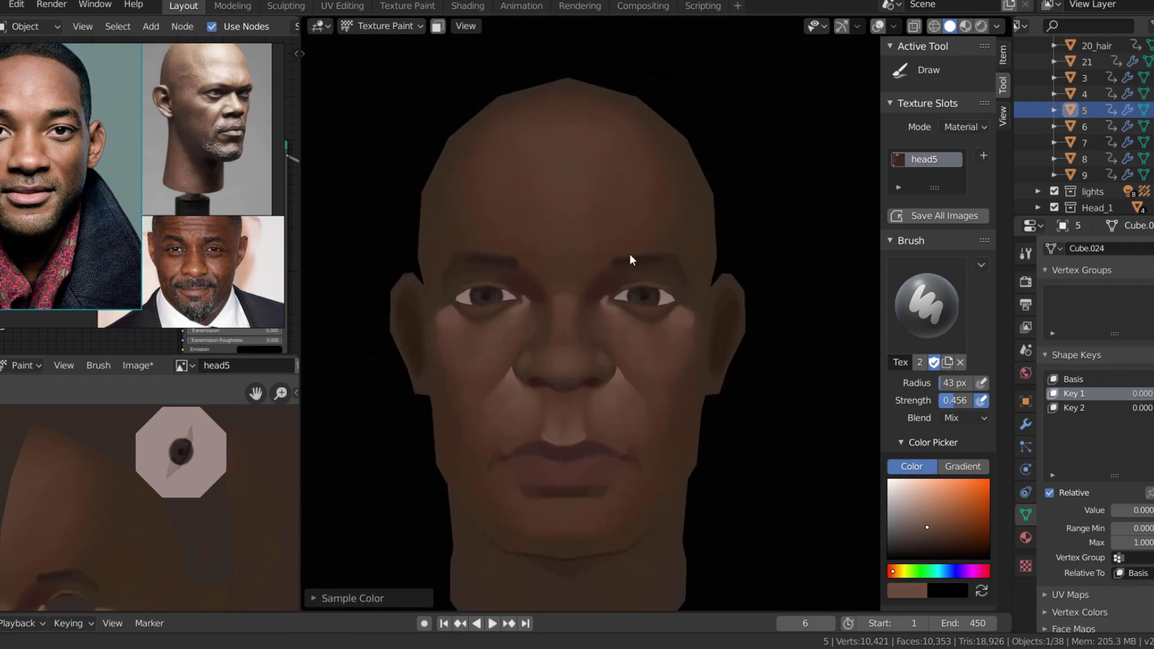
scroll(601, 313, up, 2)
key(f)
click(540, 372)
scroll(540, 373, up, 2)
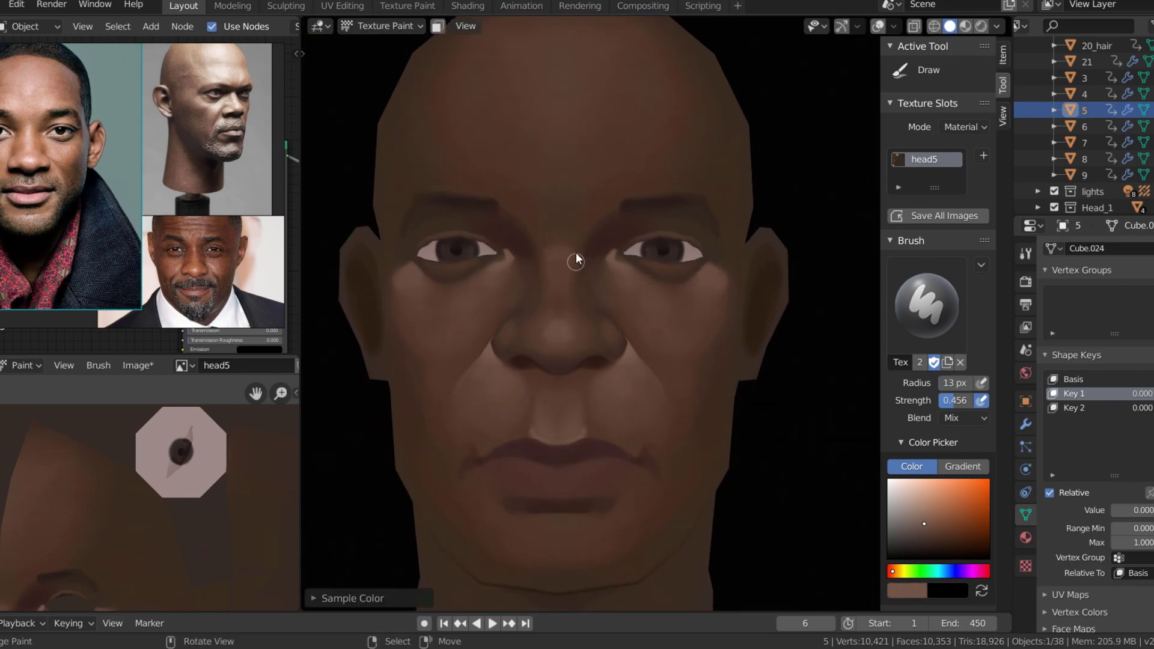
Shade the area from nose to chin using a colour sampled from the chin
mouse_move(562, 311)
middle_down()
mouse_move(538, 370)
mouse_move(643, 277)
mouse_move(615, 415)
middle_up()
key(f)
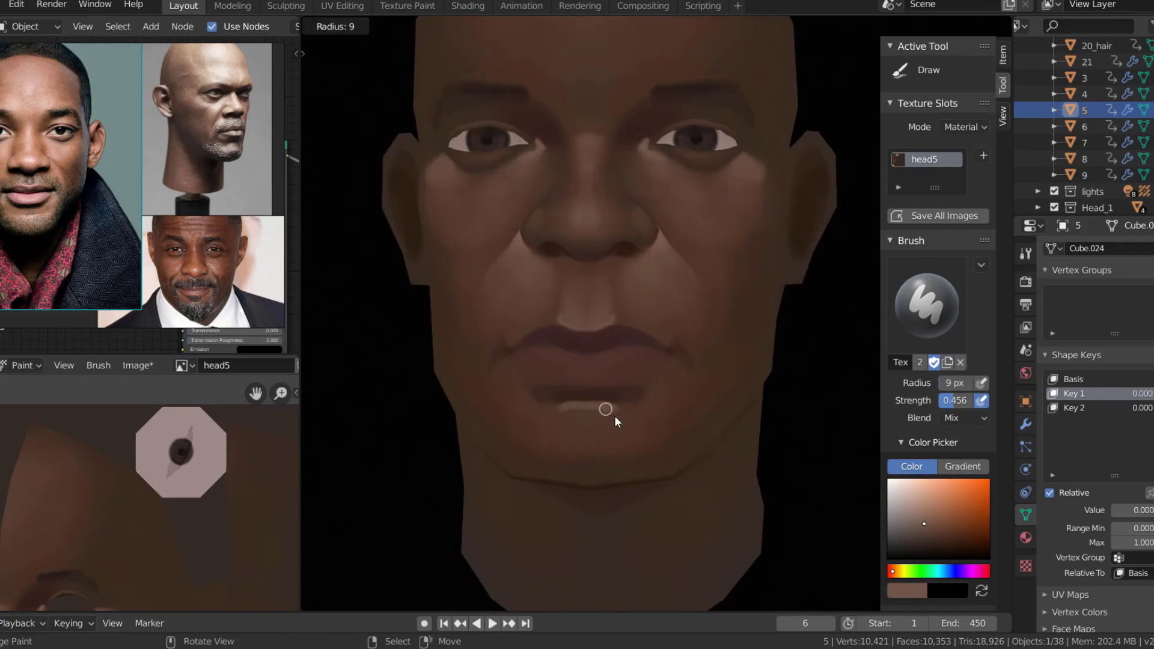
click(614, 421)
key(s)
scroll(615, 417, down, 1)
scroll(637, 376, down, 3)
scroll(642, 387, down, 2)
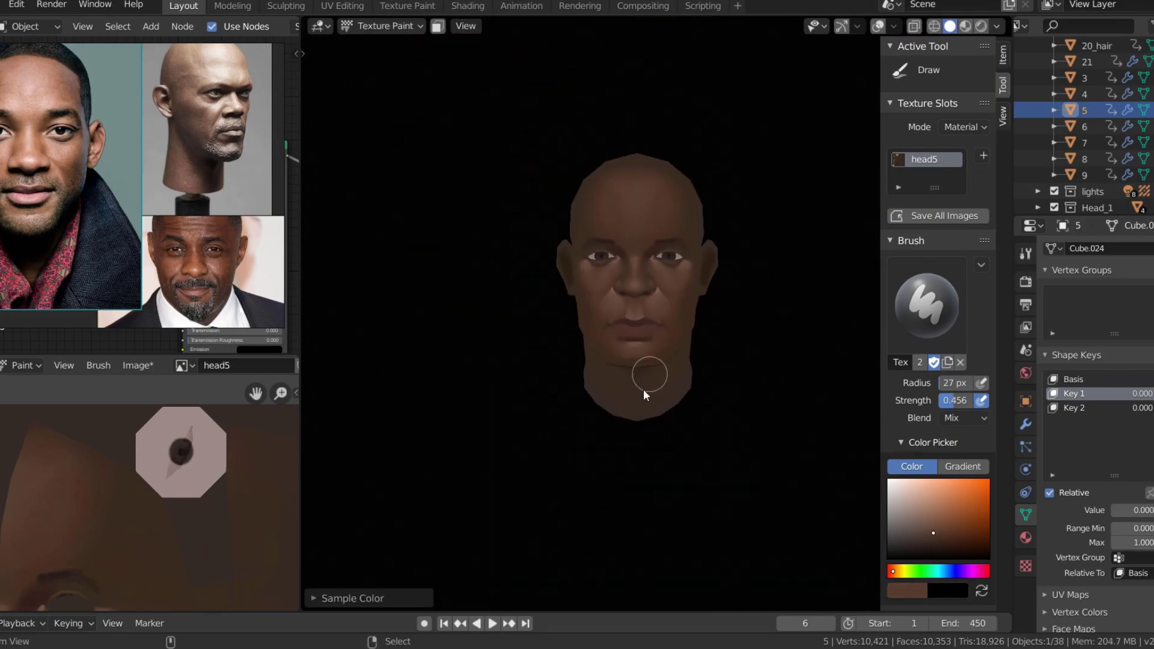
scroll(630, 345, up, 3)
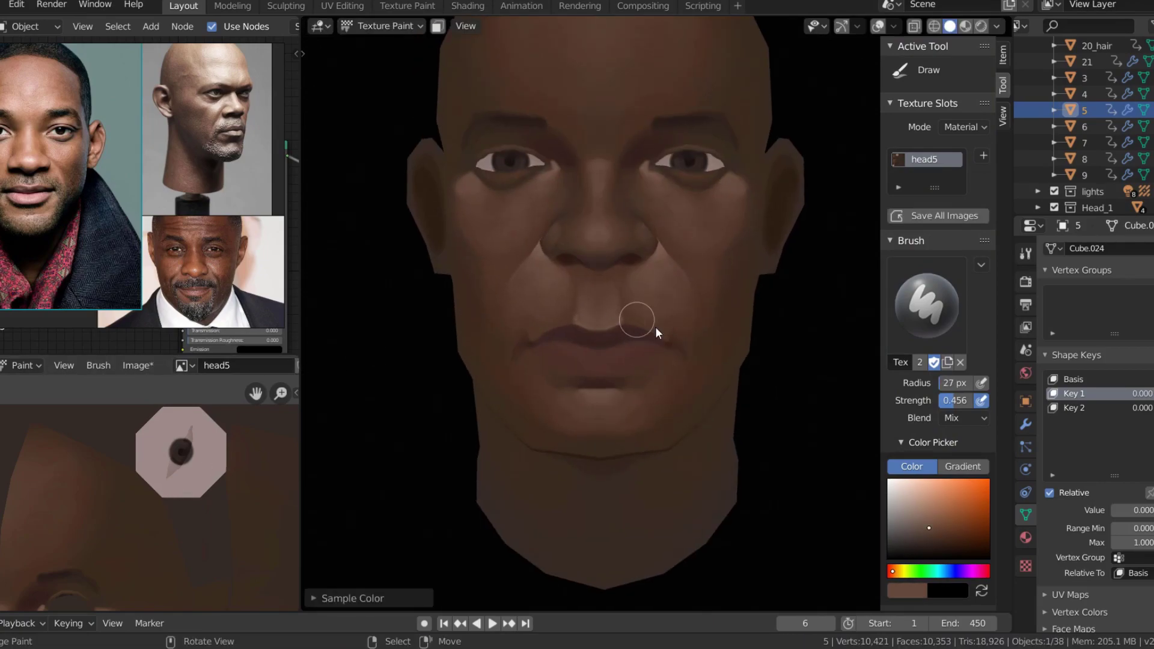
scroll(656, 327, up, 2)
Sample a lip colour and paint the lips with a 38 px brush
key(f)
click(718, 444)
scroll(717, 444, up, 2)
key(s)
scroll(715, 452, up, 3)
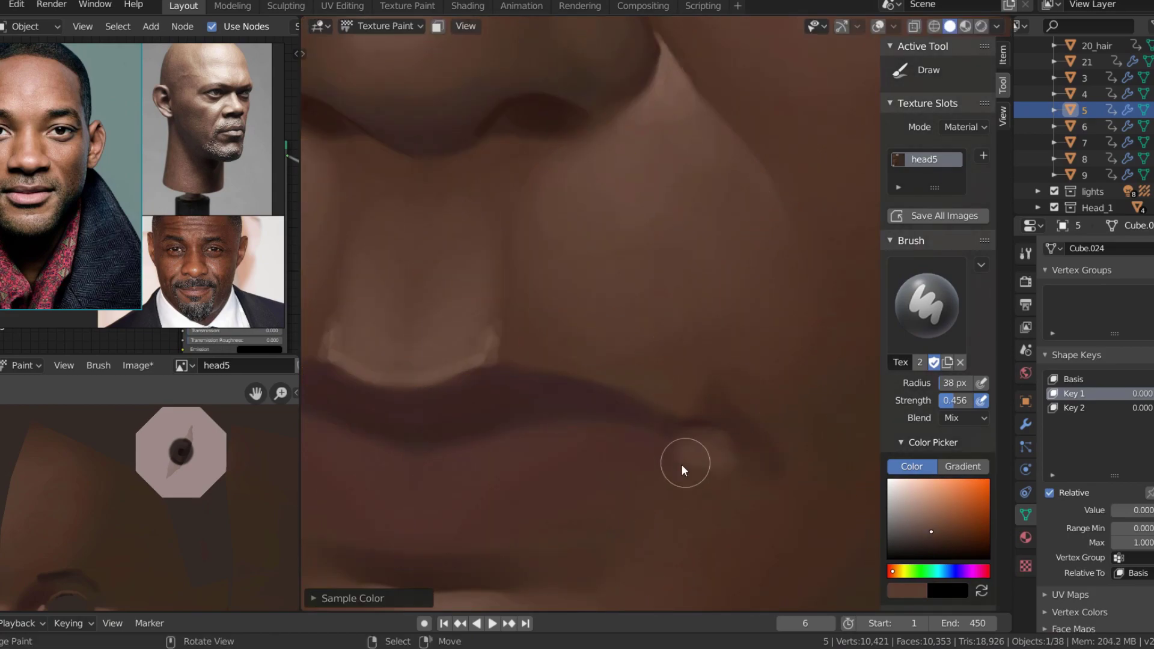
scroll(680, 464, up, 2)
Open the mouth with Key 1 at about 0.89 and sample a lighter face tone
drag(1133, 513, 1151, 512)
scroll(687, 431, down, 2)
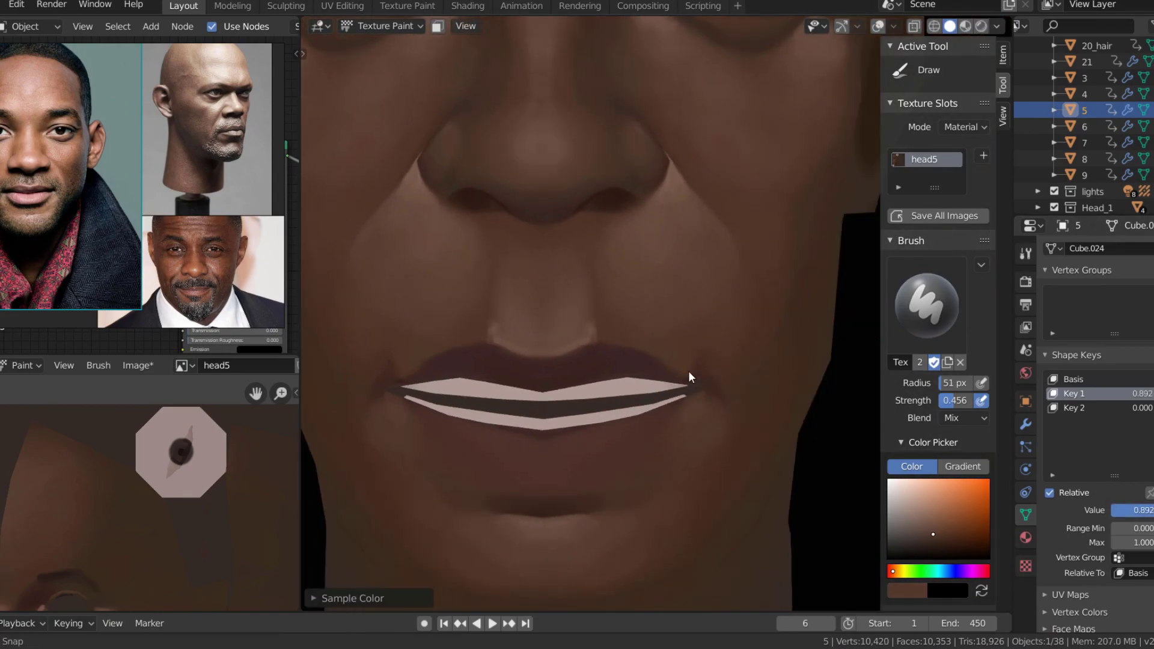
scroll(442, 411, down, 1)
scroll(442, 411, down, 3)
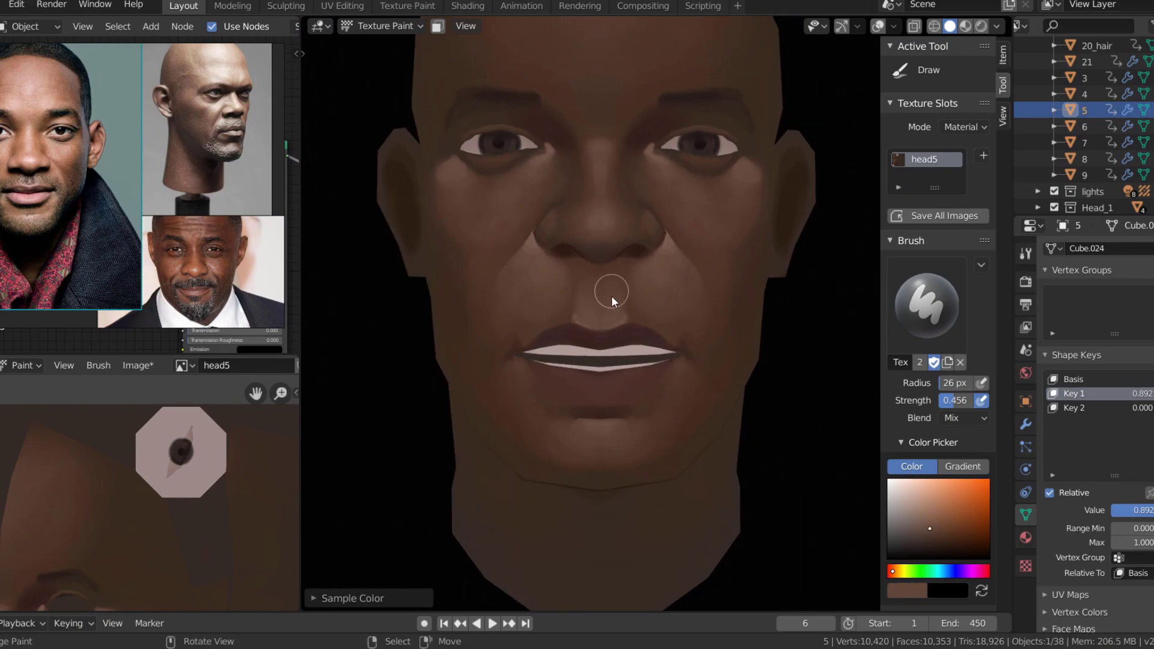
key(s)
scroll(668, 268, down, 1)
scroll(601, 283, down, 1)
key(f)
click(594, 319)
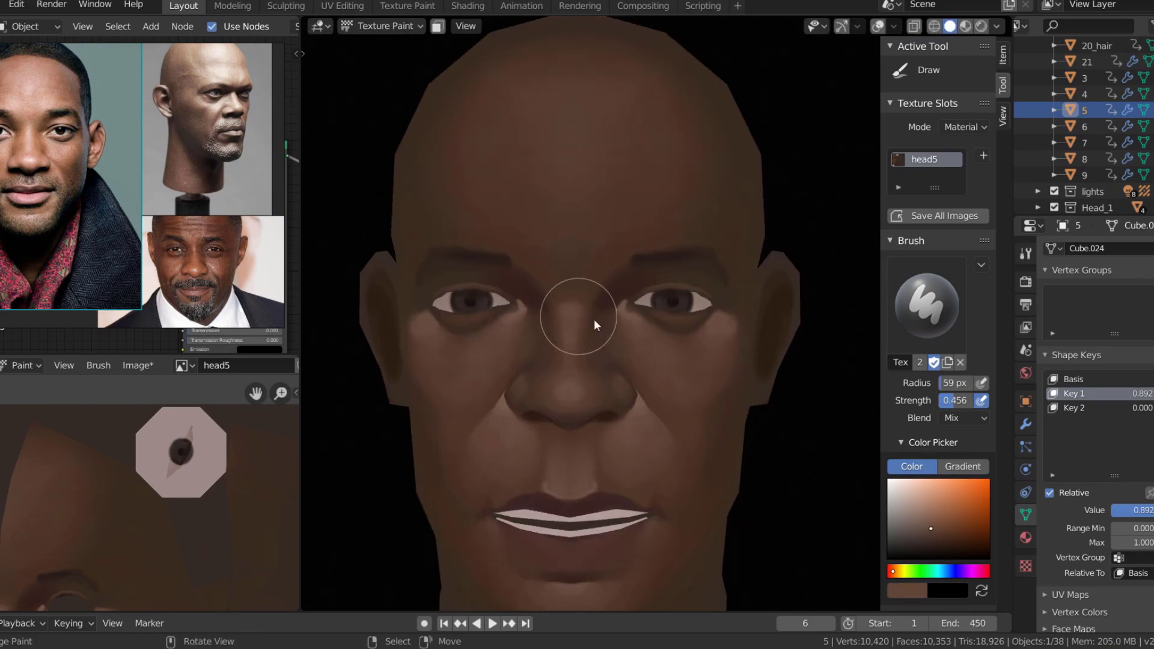
scroll(577, 180, up, 2)
scroll(642, 199, down, 3)
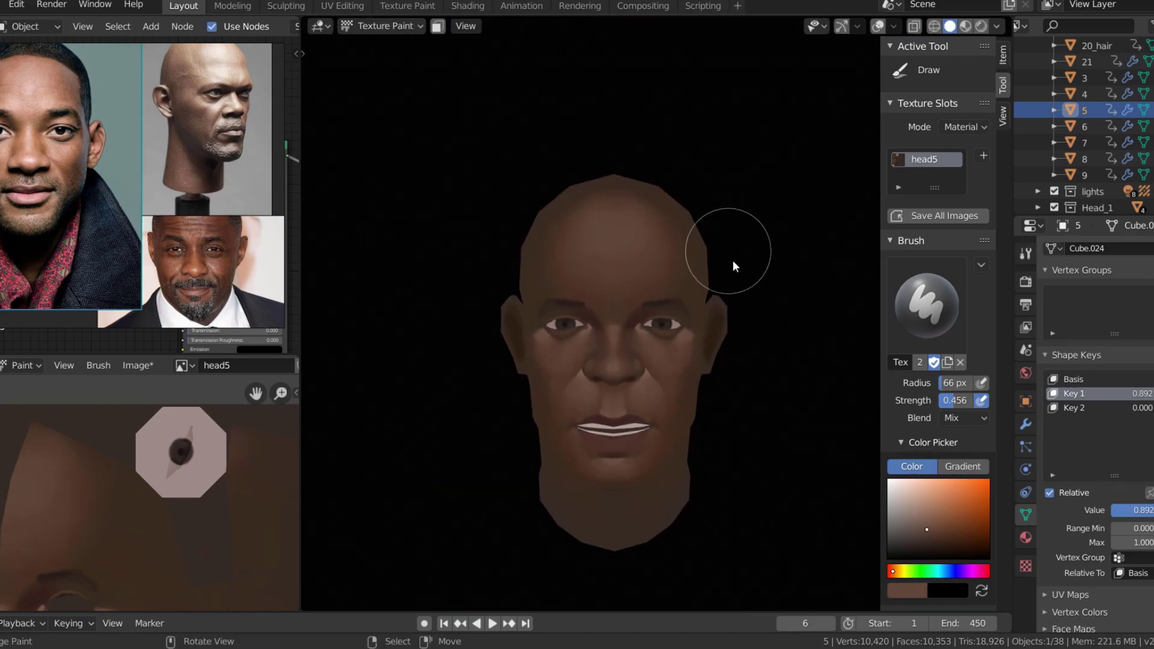
Paint the open lips from three-quarter and frontal views, checking against the wireframe
mouse_move(729, 250)
middle_down()
mouse_move(715, 410)
mouse_move(607, 394)
middle_up()
scroll(651, 271, up, 3)
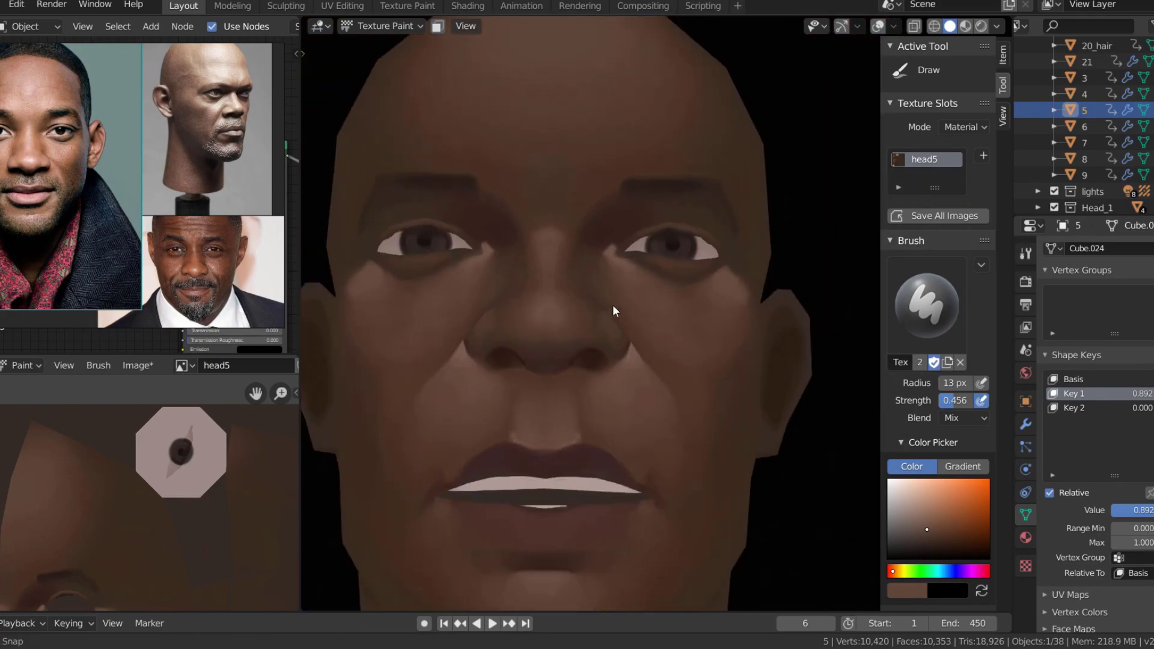
scroll(612, 305, down, 2)
middle_drag(612, 304, 746, 317)
scroll(746, 318, down, 2)
mouse_move(696, 357)
middle_down()
mouse_move(649, 430)
mouse_move(685, 399)
mouse_move(675, 391)
middle_up()
key(shift+alt+z)
scroll(630, 413, up, 2)
key(f)
click(634, 444)
key(shift+alt+z)
key(s)
Paint the mouth interior around the teeth from above and from the front
scroll(733, 355, down, 2)
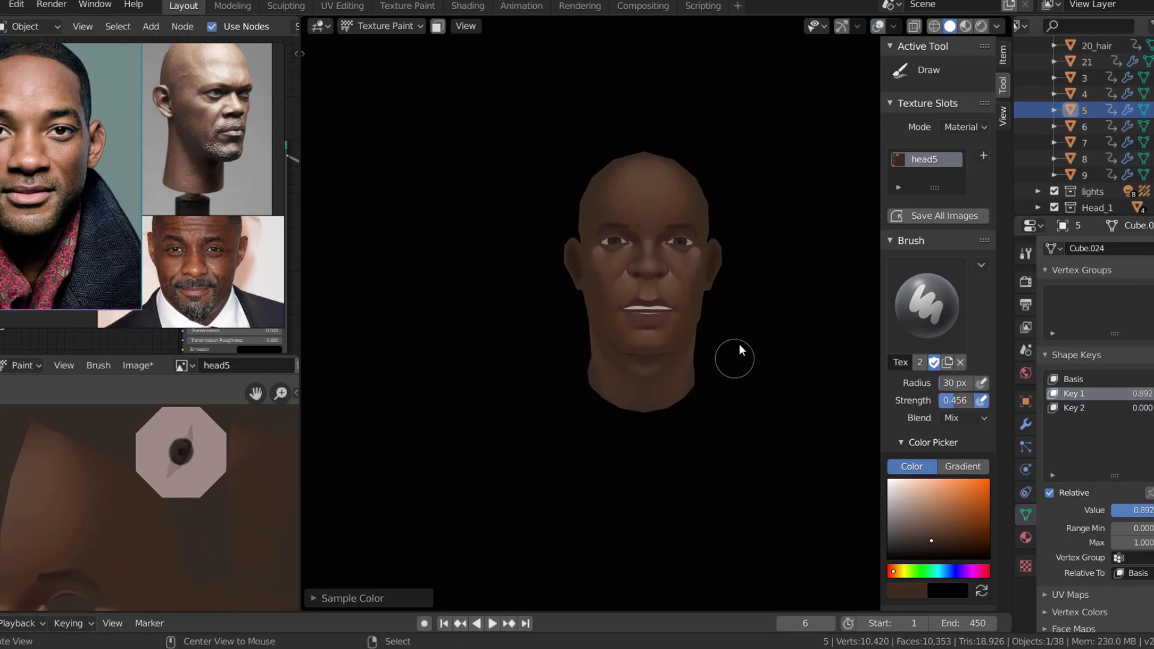
scroll(734, 356, up, 2)
middle_drag(733, 355, 654, 226)
key(f)
click(640, 232)
middle_drag(633, 327, 706, 223)
key(f)
click(635, 355)
Finish shading the lower face, then set Key 1 back to 0 to close the mouth
scroll(650, 327, up, 1)
scroll(650, 326, up, 3)
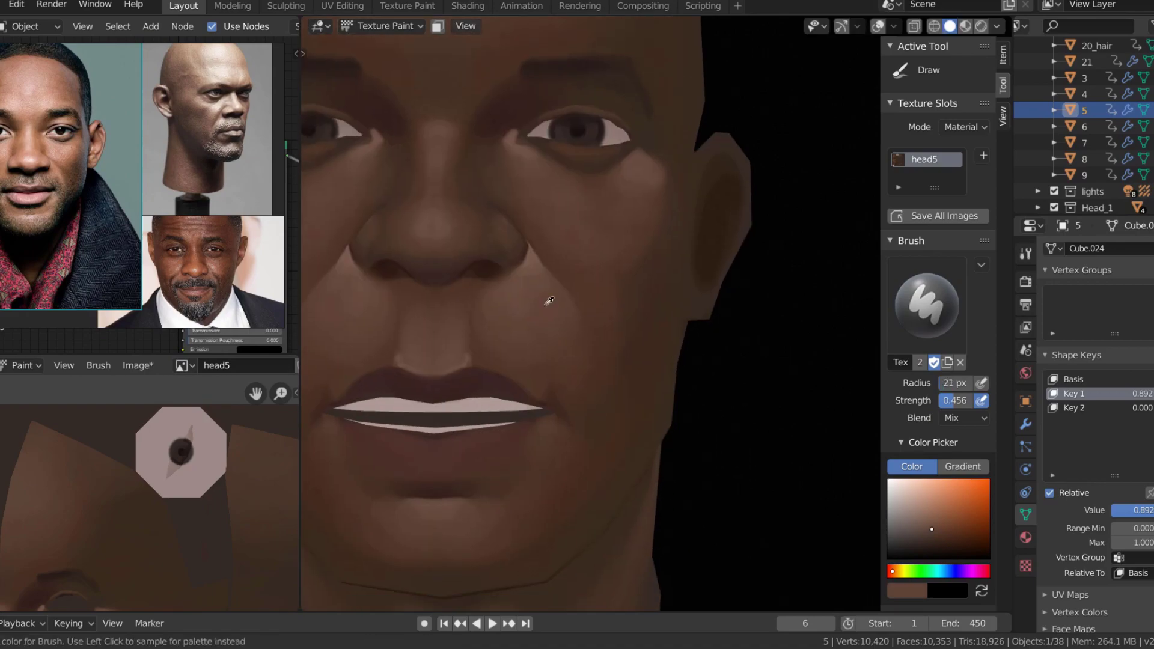
key(s)
key(f)
click(580, 379)
scroll(577, 354, down, 5)
mouse_move(486, 356)
middle_down()
mouse_move(469, 302)
mouse_move(310, 405)
mouse_move(556, 315)
middle_up()
scroll(556, 315, up, 2)
scroll(536, 315, up, 2)
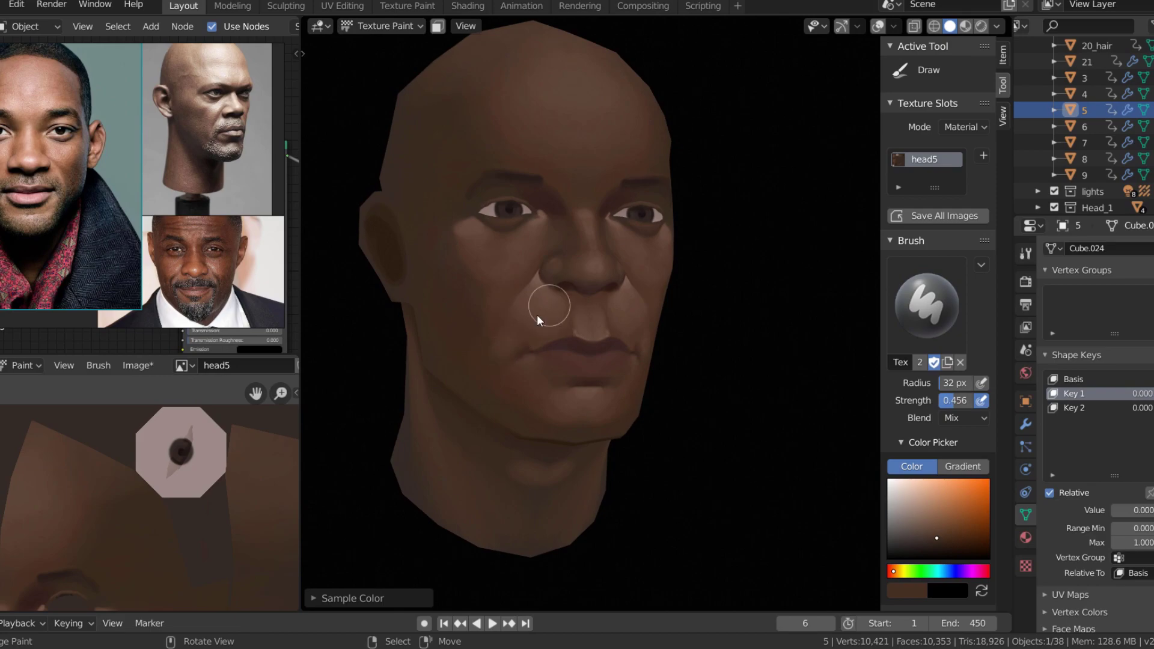
scroll(595, 318, up, 2)
key(s)
scroll(596, 318, down, 3)
Save the head5 texture and set shape key Key 2 to close the eyelids
key(s)
middle_drag(593, 413, 508, 331)
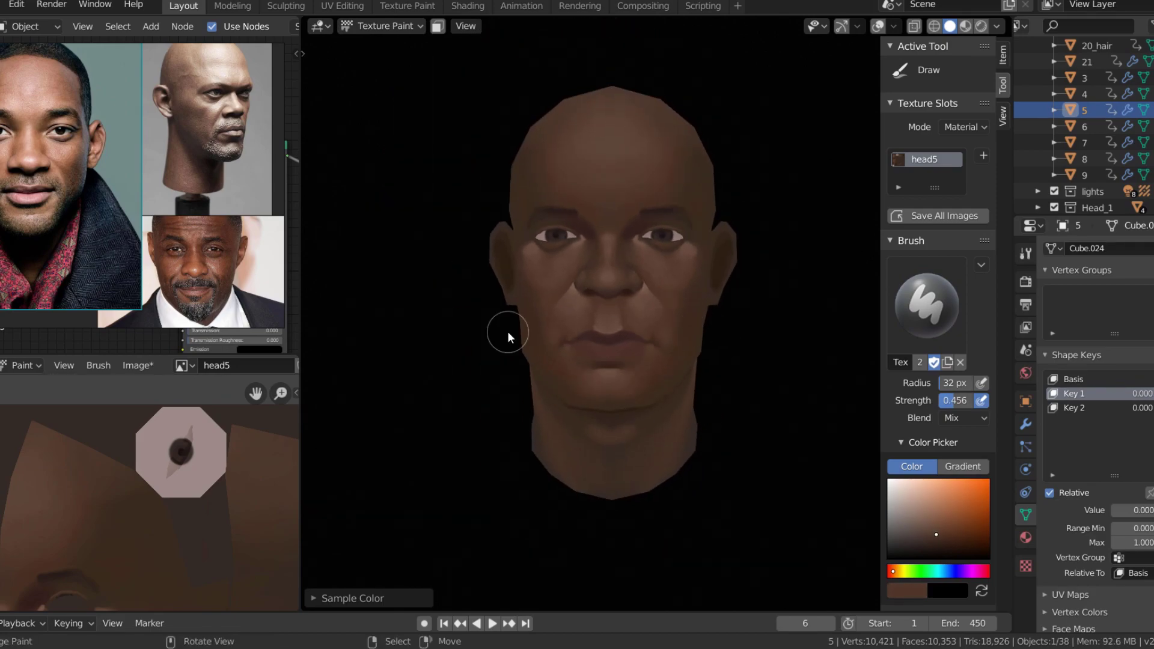
scroll(542, 277, up, 4)
key(alt+s)
scroll(588, 234, up, 4)
middle_drag(617, 329, 719, 281)
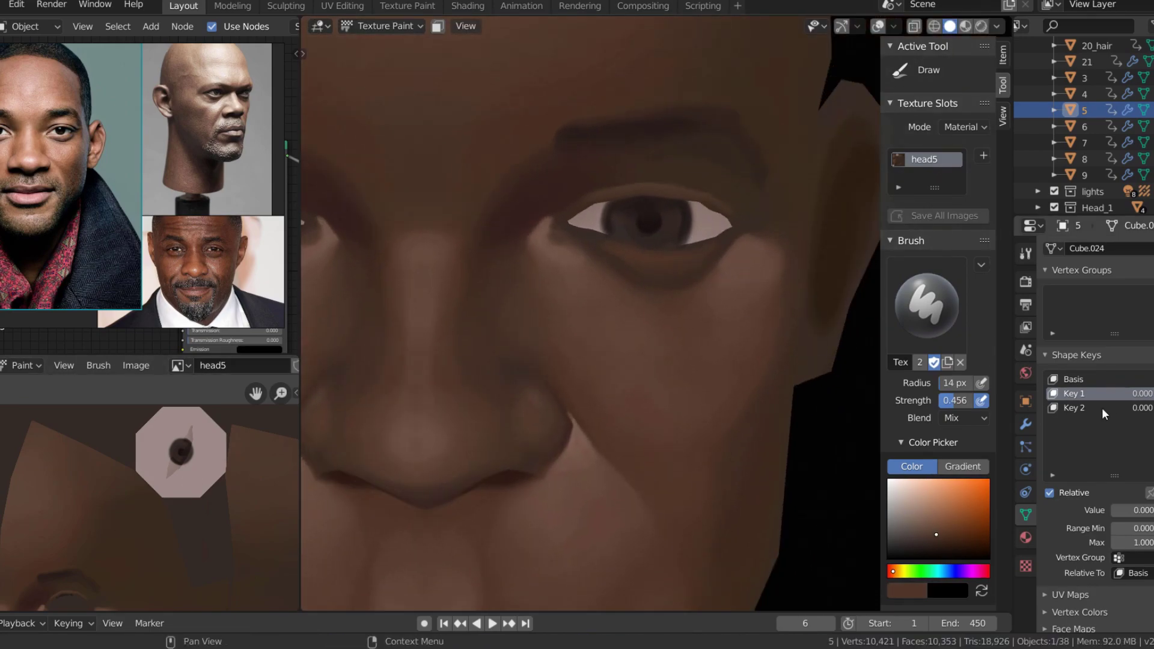
Sample a darker skin tone and resize the brush from 14 and 8 px up to 43 px
drag(1102, 407, 1141, 407)
scroll(630, 235, down, 1)
key(s)
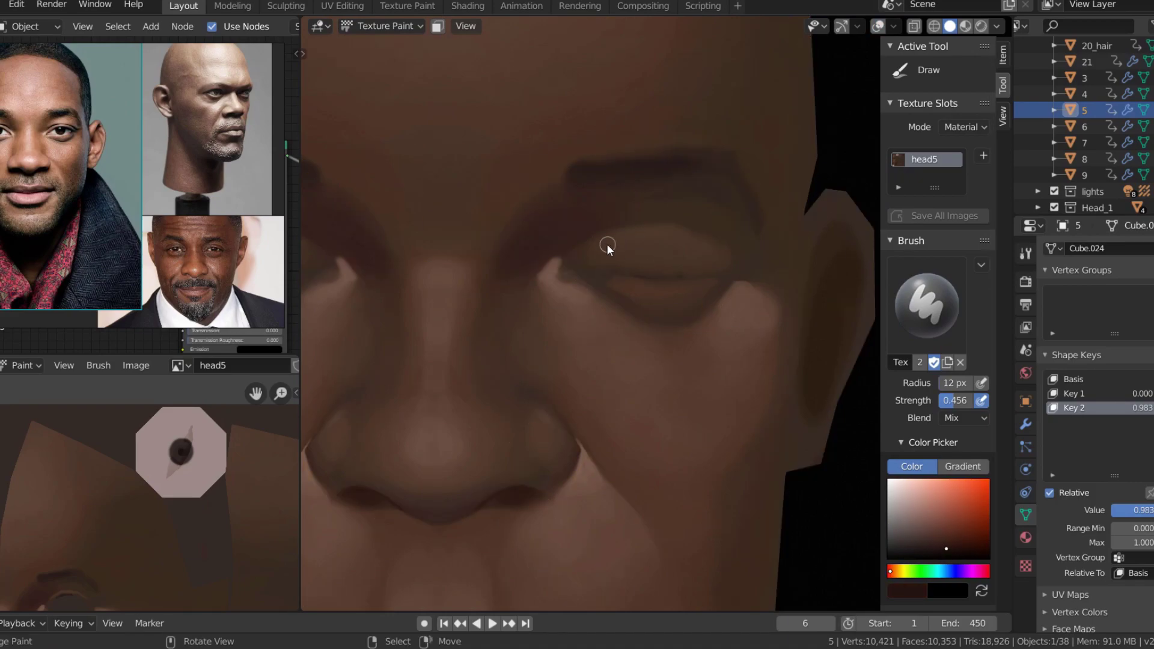
key(bracketleft)
key(bracketleft)
middle_drag(713, 228, 580, 245)
key(f)
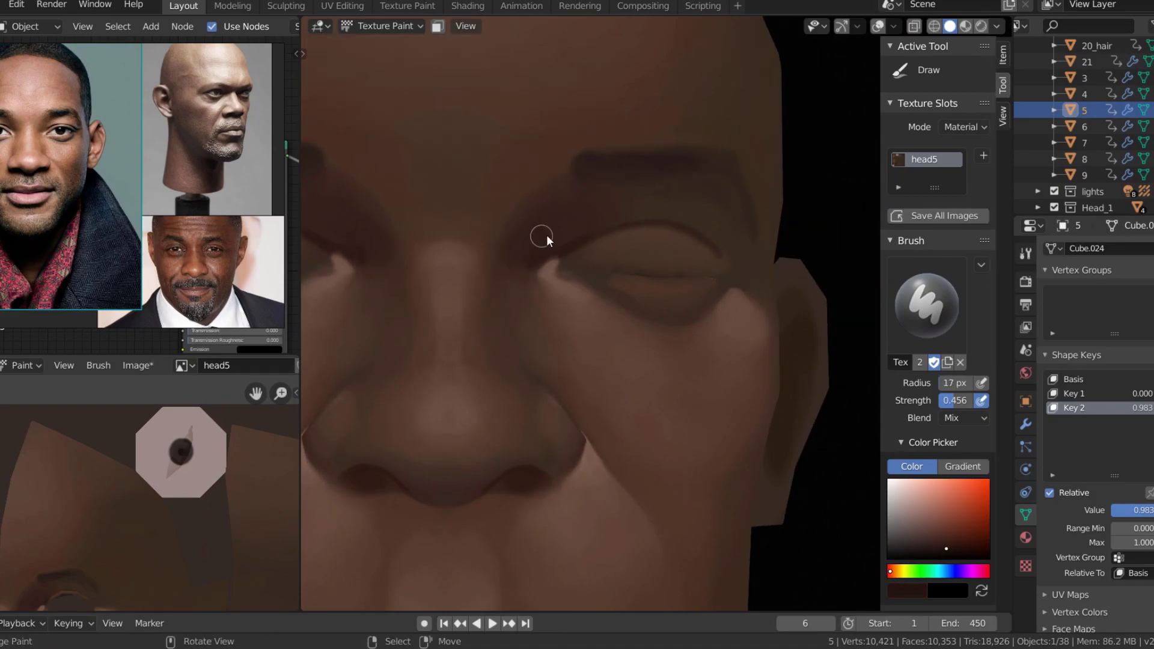
click(546, 235)
Sample another face colour and set a 13 px brush at strength 1.000 for eyelid shading
middle_drag(690, 204, 696, 259)
key(s)
key(bracketleft)
key(bracketleft)
key(bracketleft)
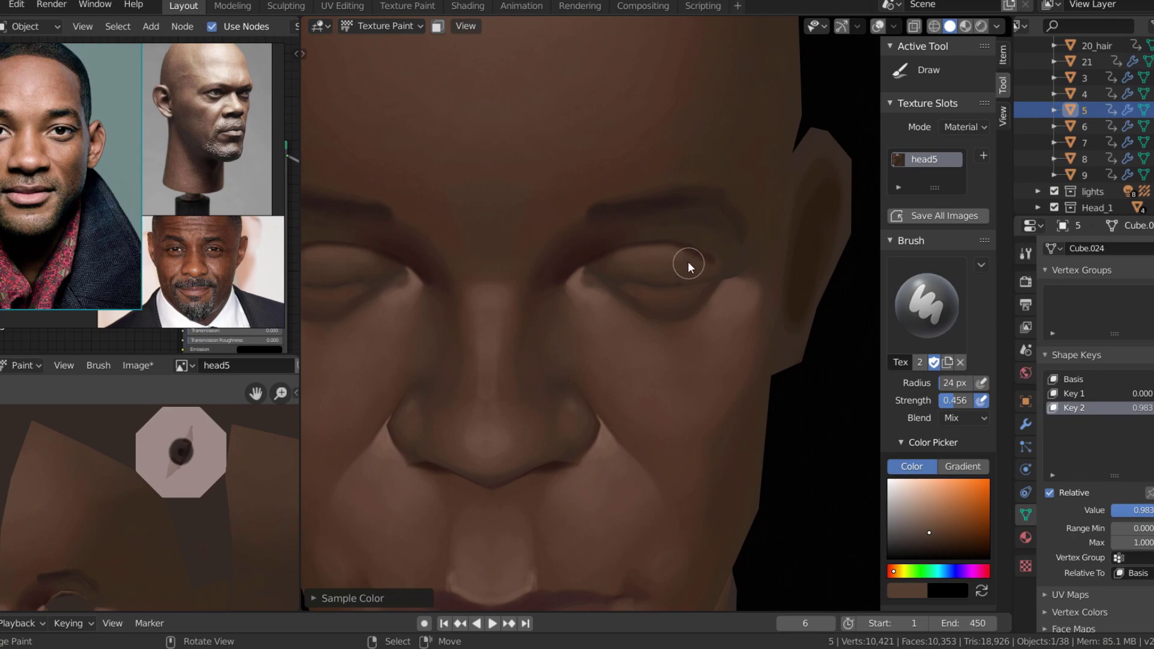
key(s)
key(bracketleft)
key(bracketleft)
key(bracketleft)
scroll(650, 301, up, 5)
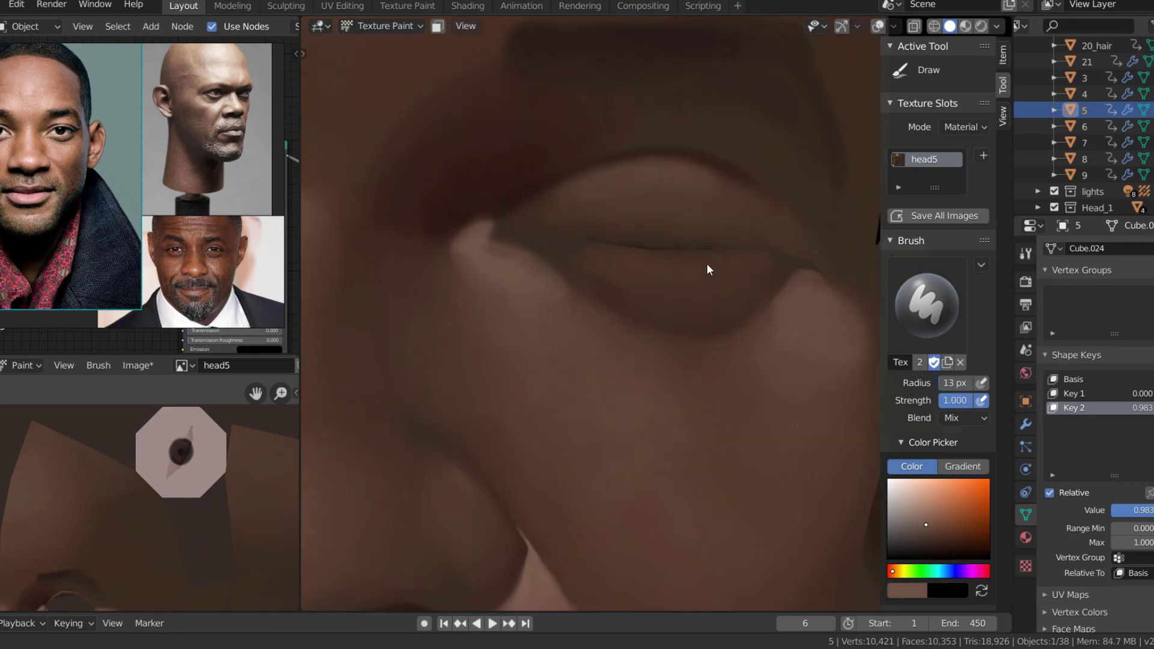
Paint a dark line along the lower eyelid, with the wireframe shown temporarily
key(s)
key(shift+alt+z)
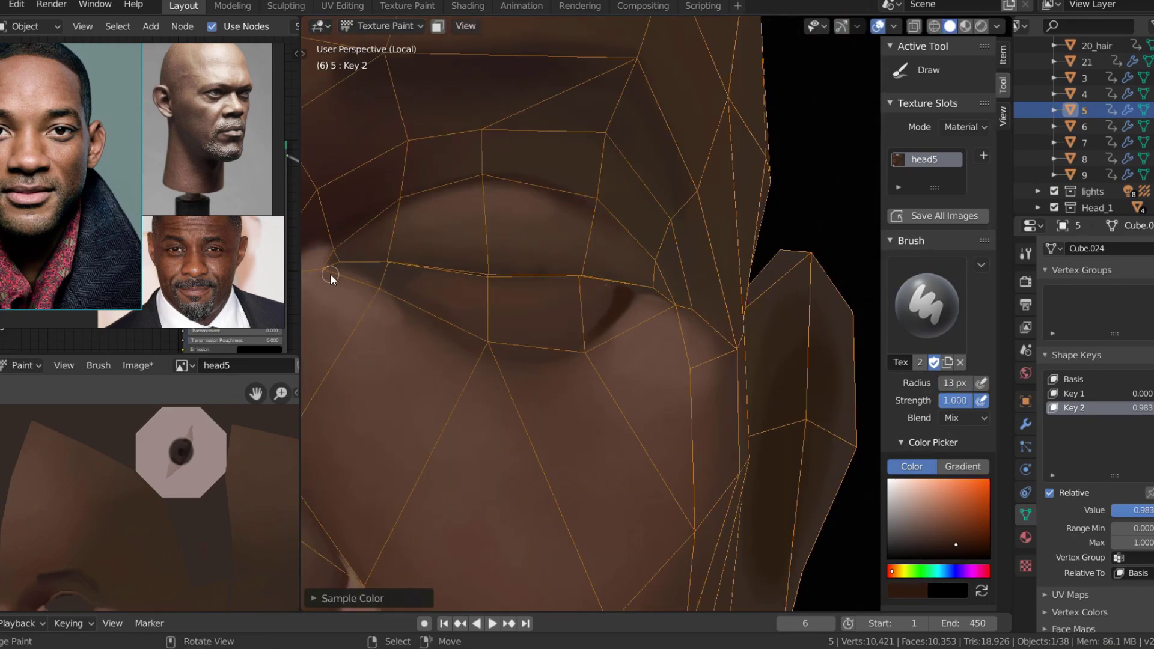
drag(330, 272, 468, 358)
key(shift+alt+z)
Blend the eyelid shading with a 58 px Smear brush
key(shift+space)
click(529, 340)
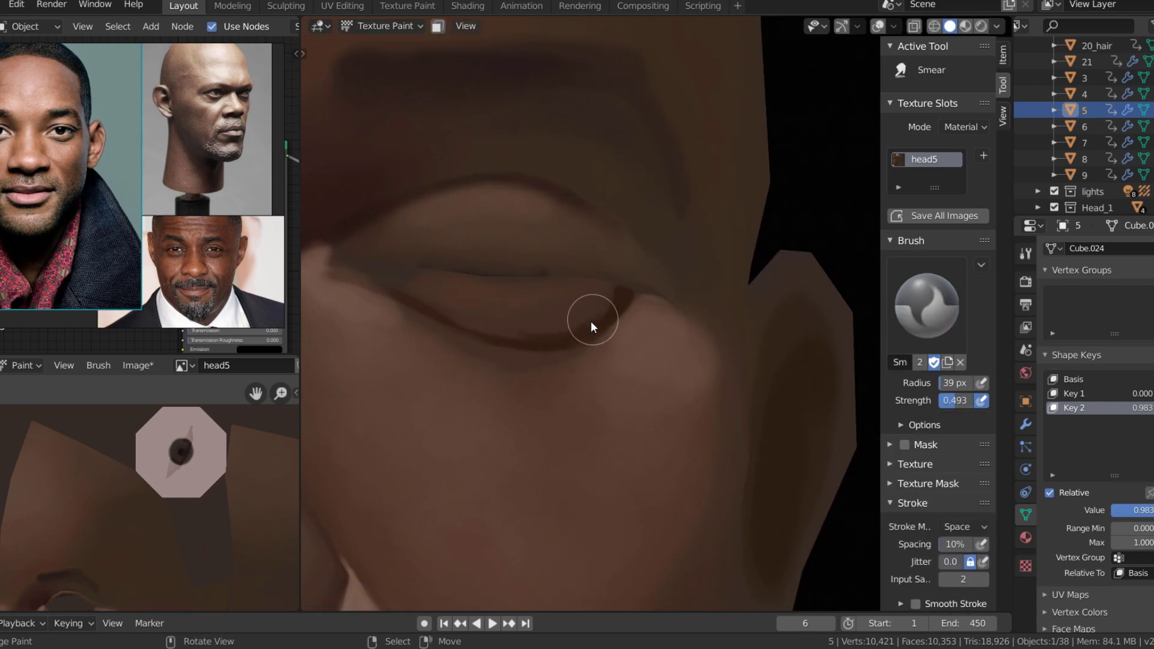
key(f)
click(537, 329)
mouse_move(443, 309)
middle_down()
mouse_move(418, 336)
mouse_move(585, 317)
middle_up()
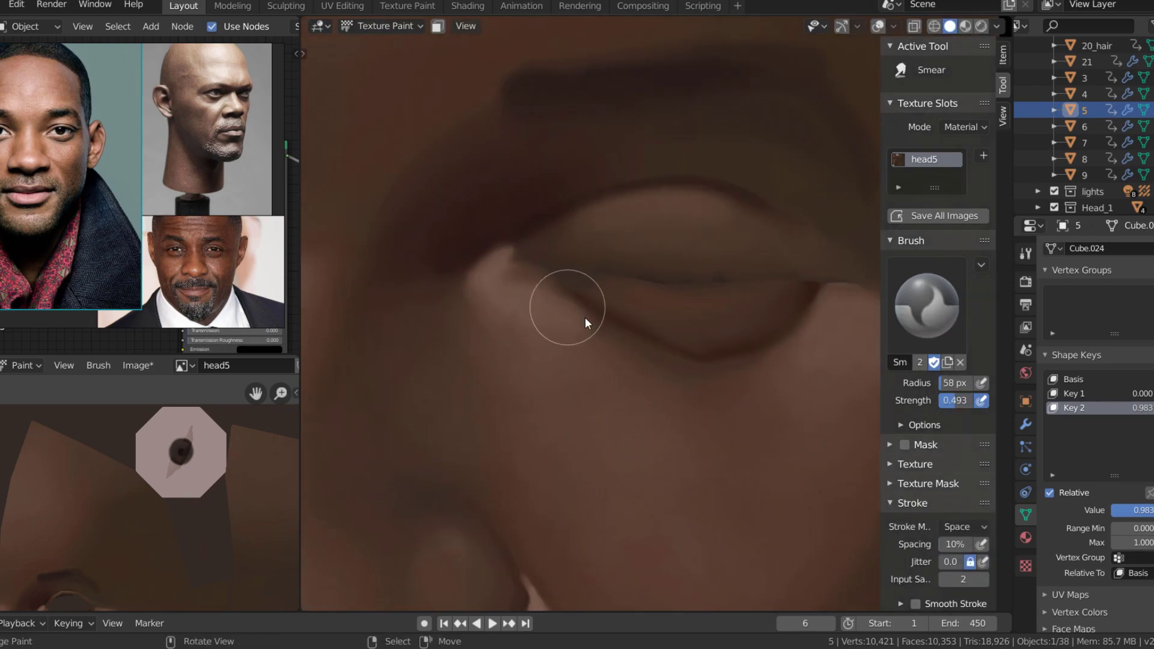
drag(585, 317, 503, 249)
scroll(475, 312, down, 5)
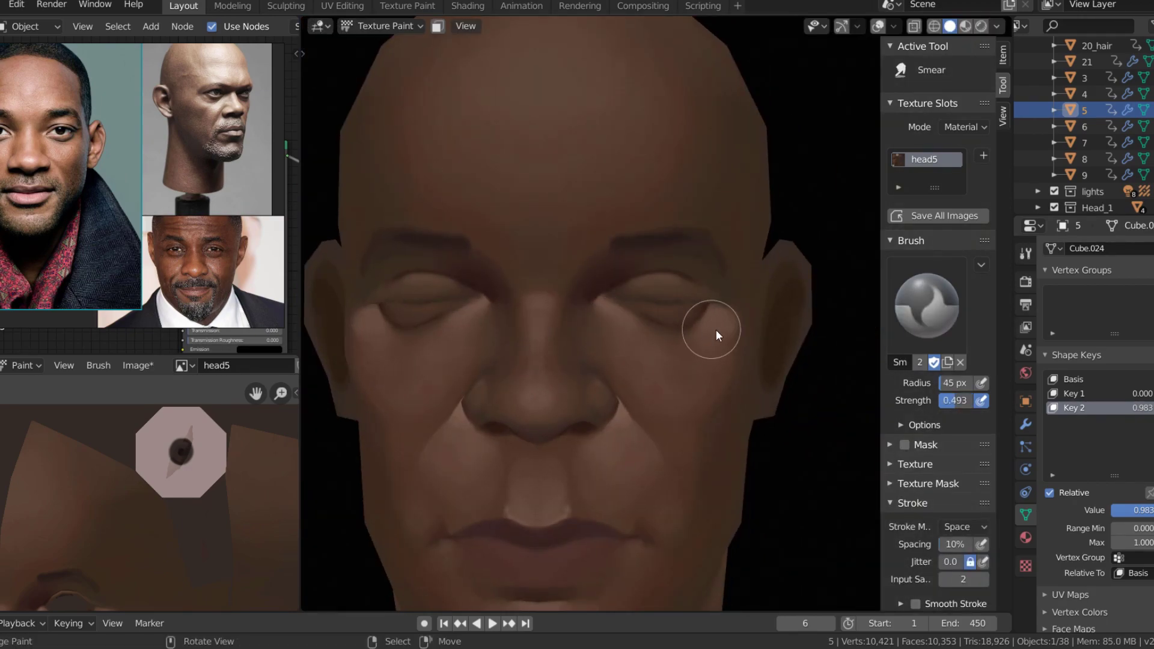
scroll(704, 325, down, 3)
scroll(704, 326, up, 2)
Return to a 7 px Draw brush and reset Key 2 to 0 to reopen the eyes
key(shift+space)
click(662, 281)
scroll(658, 326, up, 3)
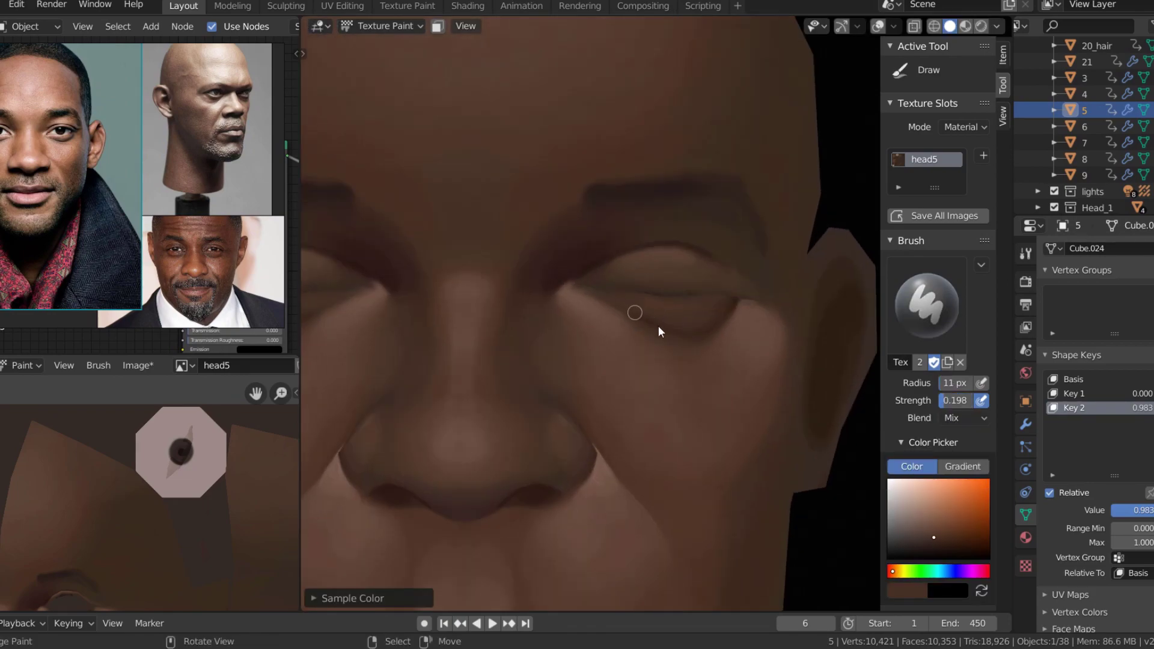
key(s)
scroll(686, 327, down, 4)
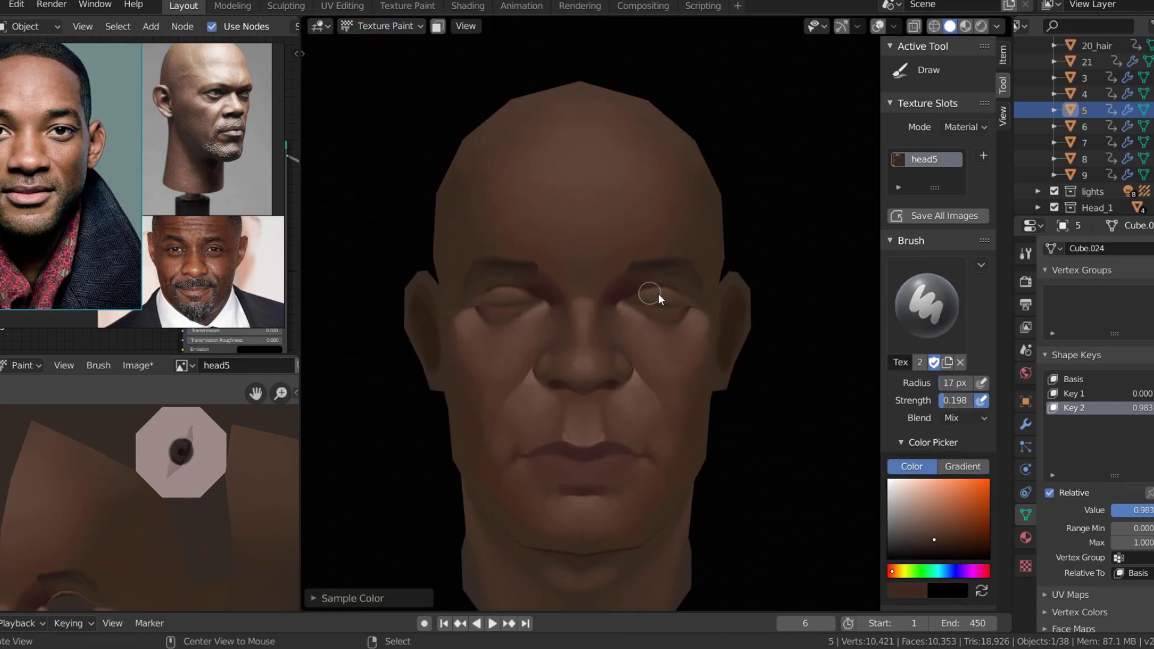
key(s)
middle_drag(685, 283, 504, 298)
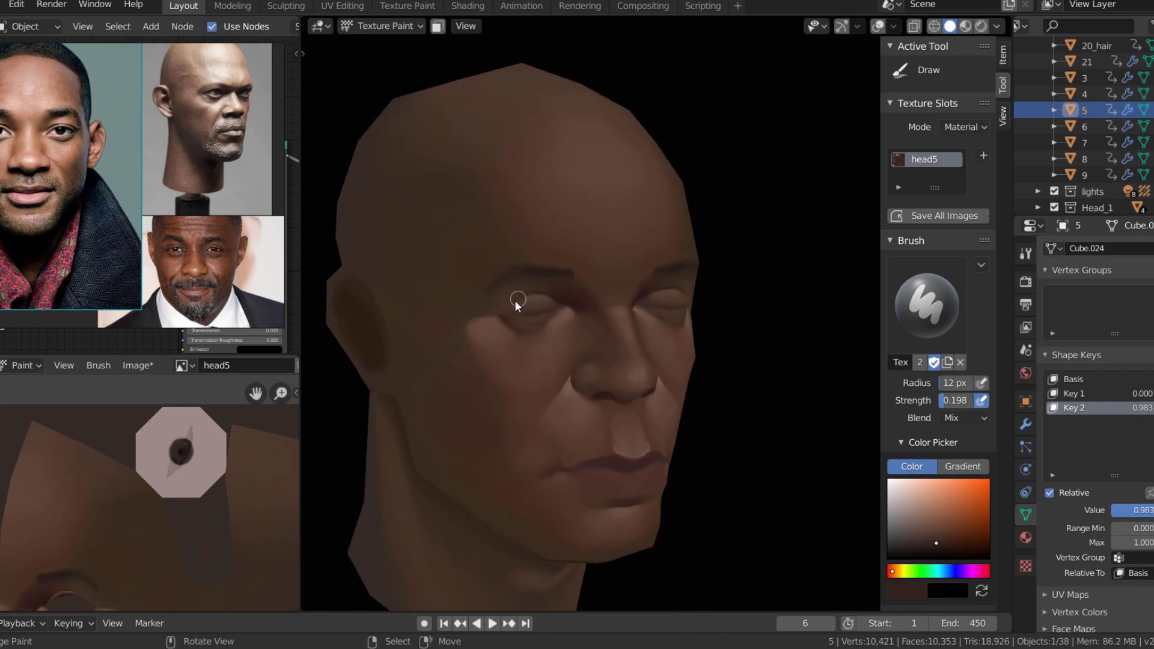
scroll(473, 326, up, 3)
key(f)
click(427, 296)
Set a 13 px brush at 0.339 strength, sample a skin colour, and save the texture
key(s)
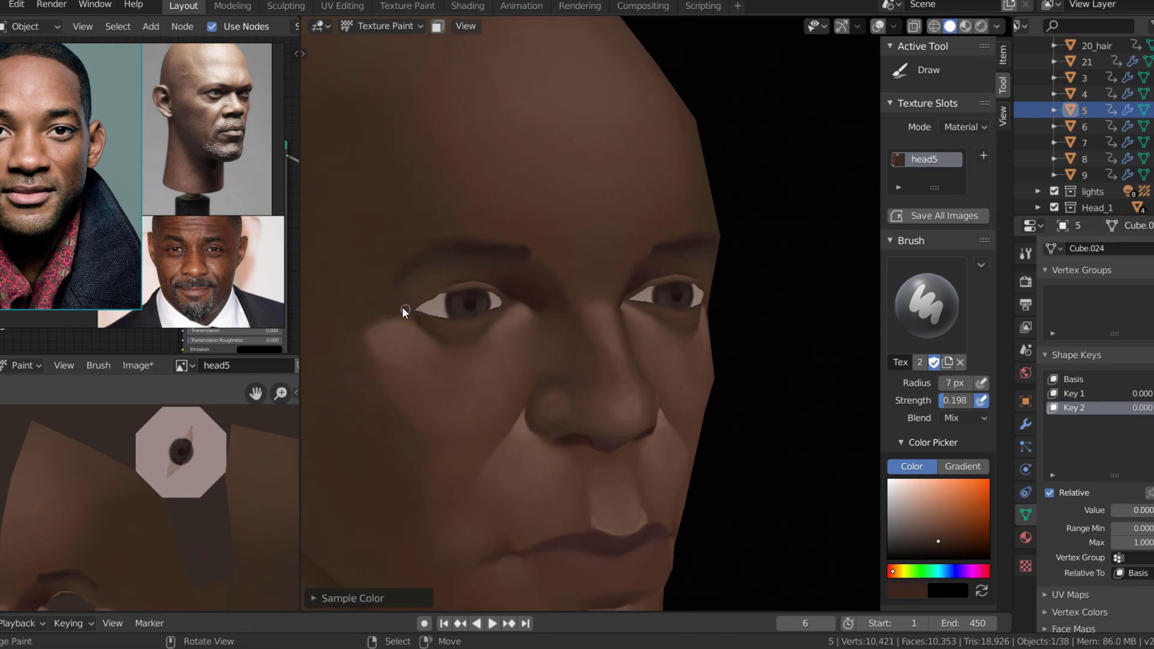
mouse_move(403, 306)
middle_down()
mouse_move(702, 286)
mouse_move(639, 320)
middle_up()
key(f)
key(shift+f)
click(395, 311)
key(s)
key(s)
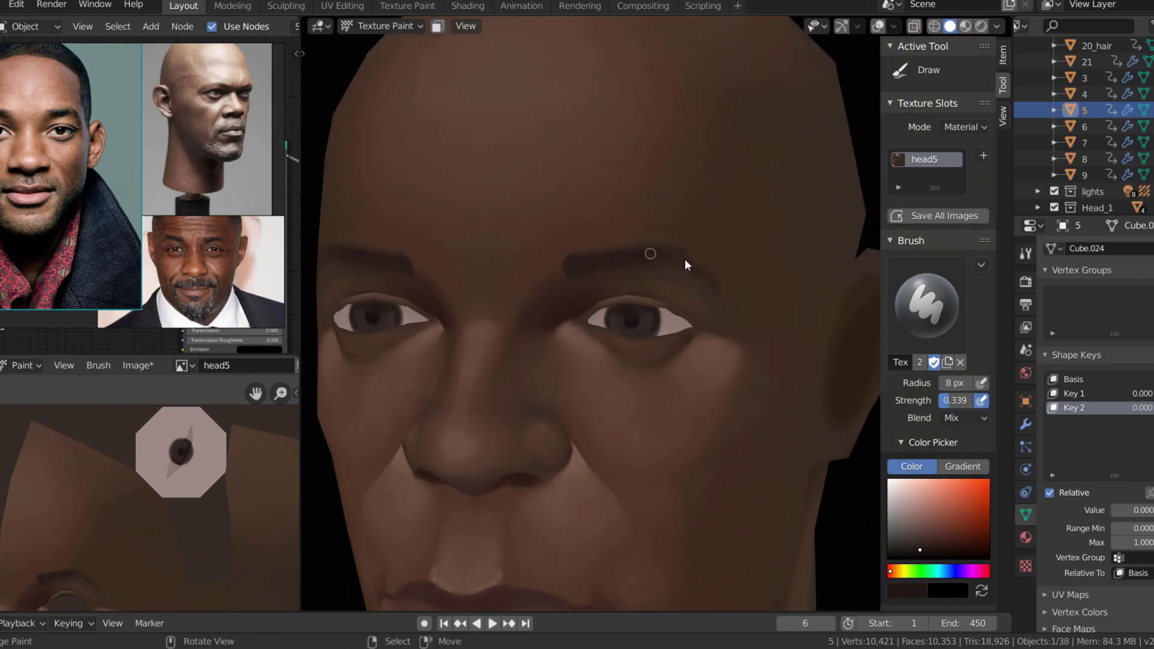
middle_drag(685, 259, 692, 255)
scroll(691, 255, down, 3)
scroll(610, 225, down, 3)
scroll(667, 335, up, 4)
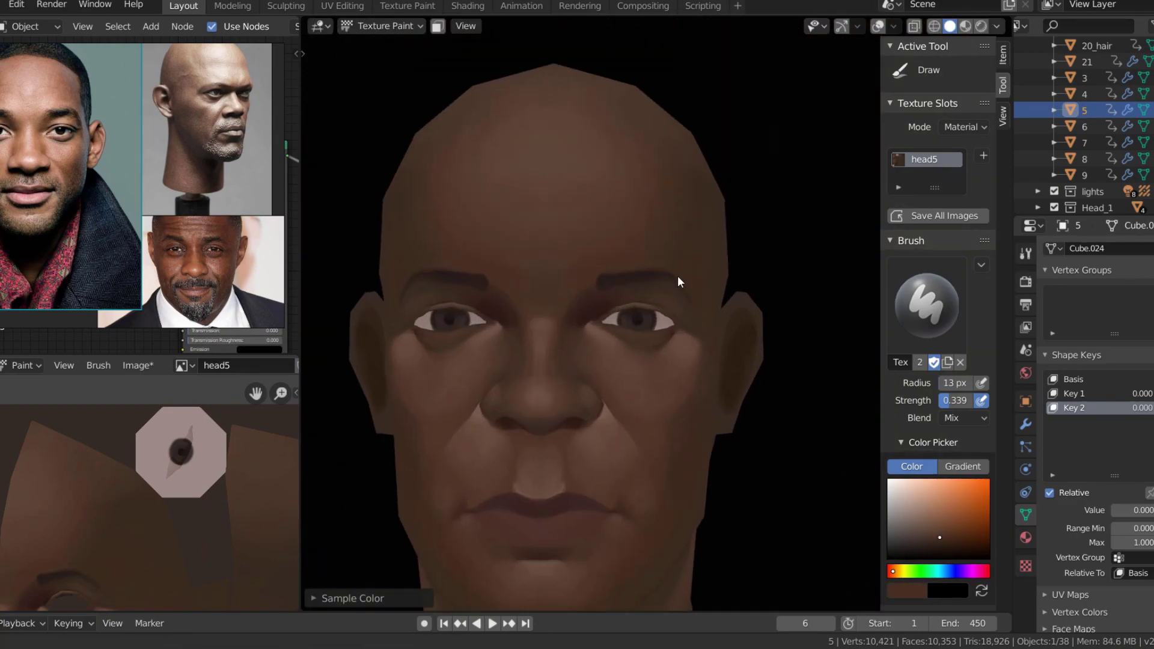
scroll(677, 281, down, 1)
key(alt+s)
Paint deeper shading under the eye and pick a new colour from the face
scroll(579, 295, up, 3)
scroll(583, 306, up, 3)
drag(584, 306, 445, 358)
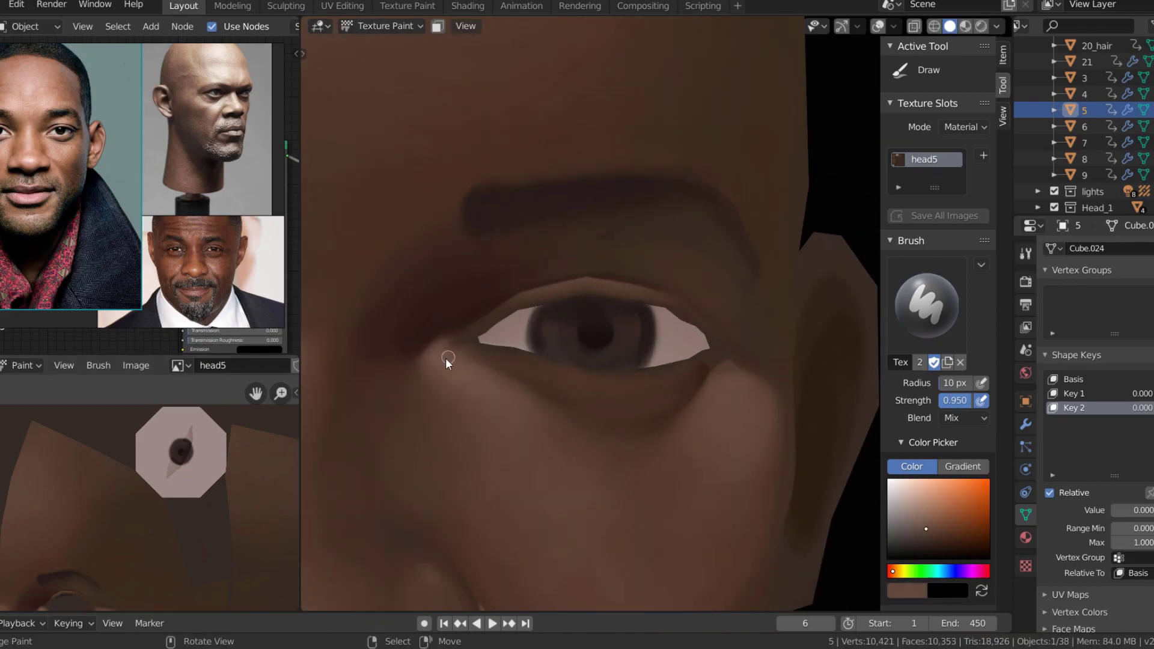
key(s)
click(735, 380)
scroll(657, 334, down, 4)
scroll(588, 342, up, 4)
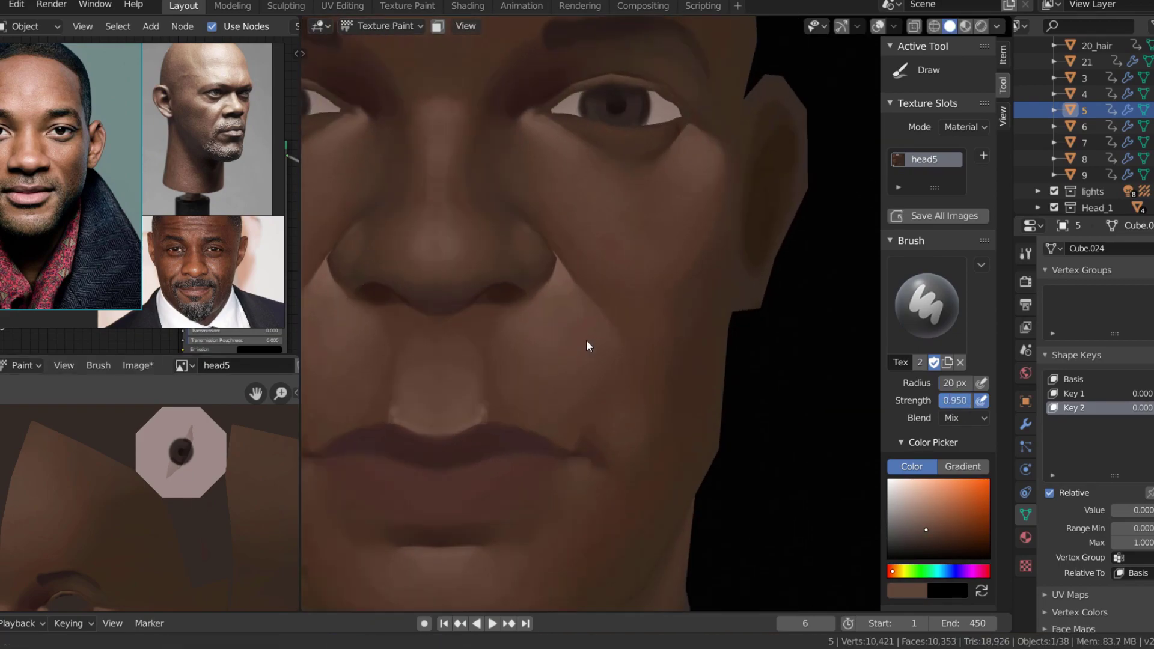
Blend the paint at the mouth corner with a 59 px Smear brush
key(shift+space)
click(413, 442)
mouse_move(438, 392)
middle_down()
mouse_move(457, 427)
mouse_move(503, 380)
mouse_move(568, 401)
middle_up()
key(f)
click(664, 432)
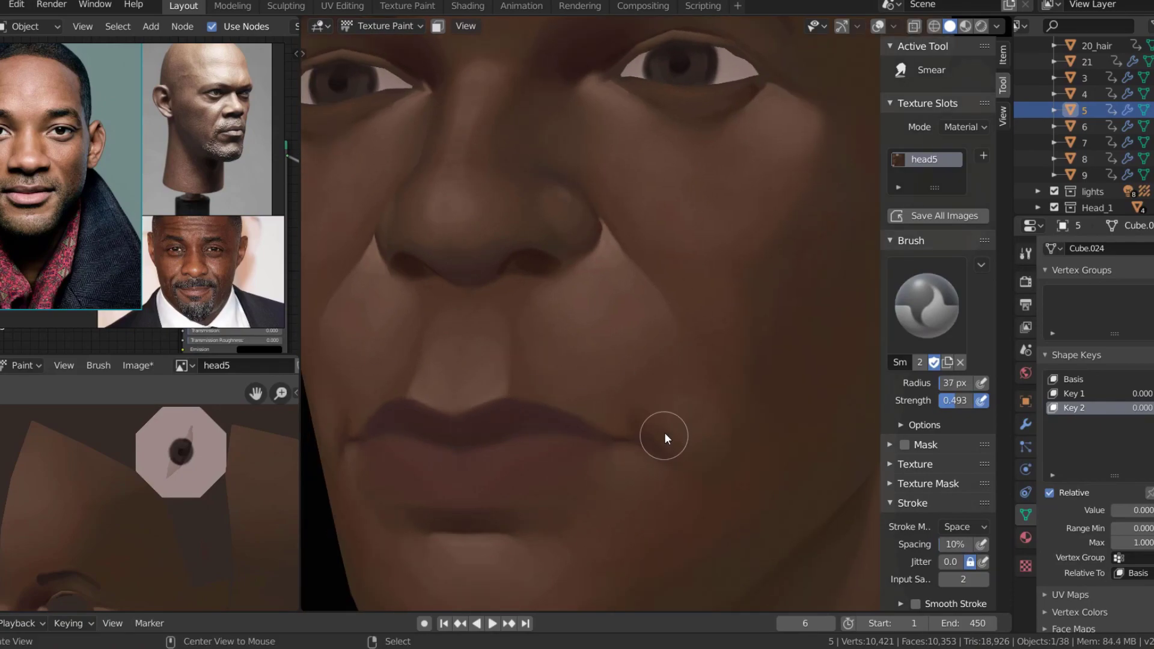
scroll(602, 390, down, 2)
scroll(559, 336, down, 3)
scroll(614, 319, down, 3)
Return to the Draw brush at 21 px with 0.307 strength
key(d)
scroll(535, 387, up, 4)
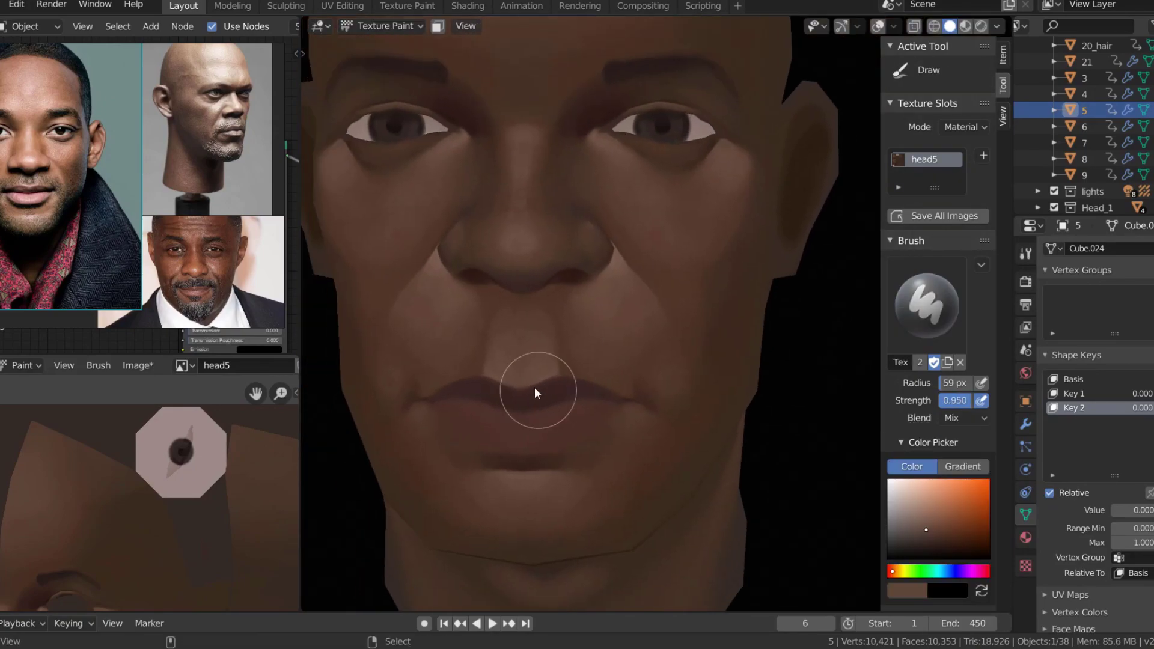
key(s)
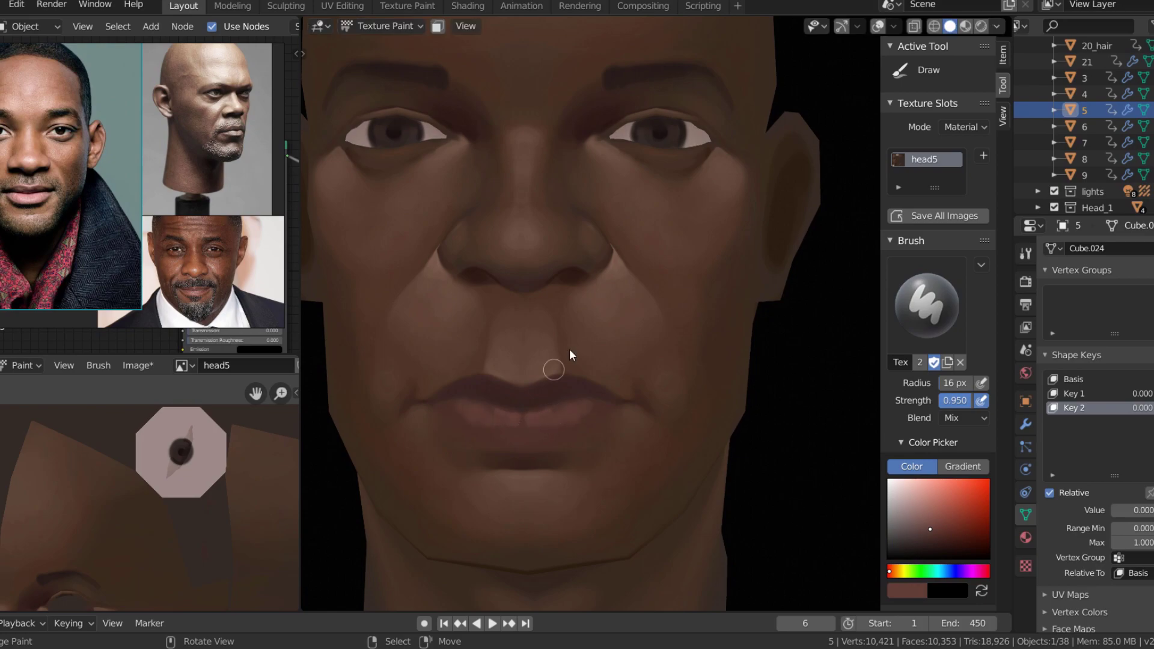
scroll(569, 349, down, 3)
scroll(610, 317, up, 3)
key(shift+f)
click(563, 398)
key(f)
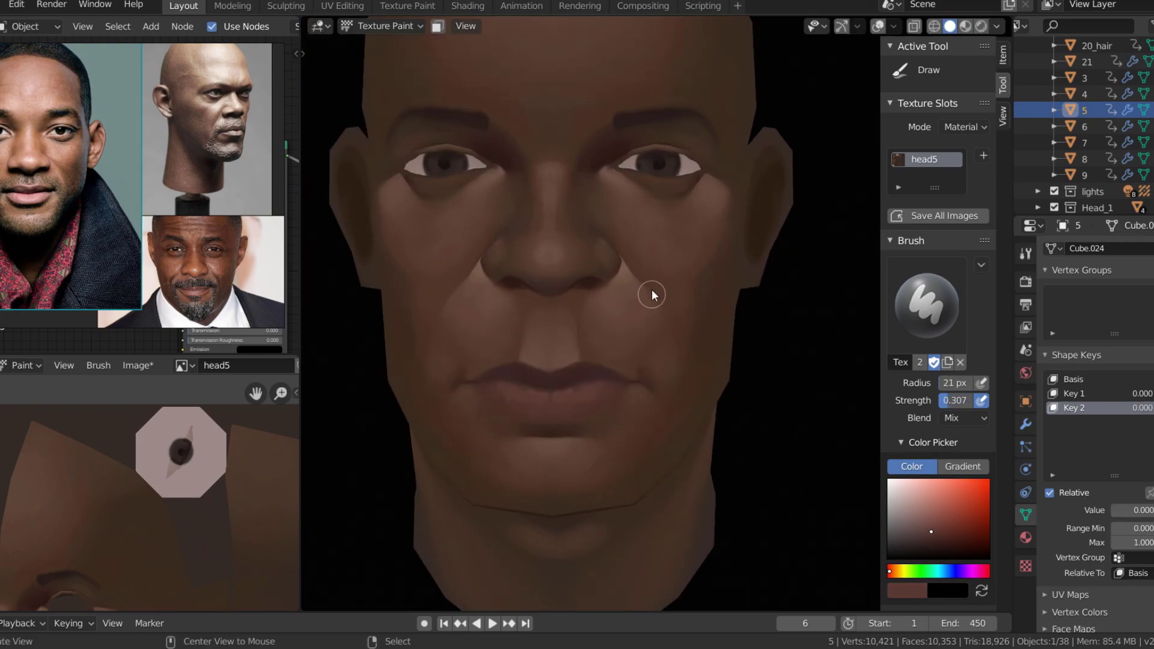
scroll(652, 291, down, 3)
mouse_move(652, 292)
middle_down()
mouse_move(522, 347)
mouse_move(609, 311)
middle_up()
scroll(608, 311, up, 3)
scroll(605, 242, up, 3)
Sample a light pink highlight colour with a 2 px brush
key(s)
mouse_move(605, 242)
middle_down()
mouse_move(564, 299)
mouse_move(583, 302)
middle_up()
key(s)
key(f)
click(564, 304)
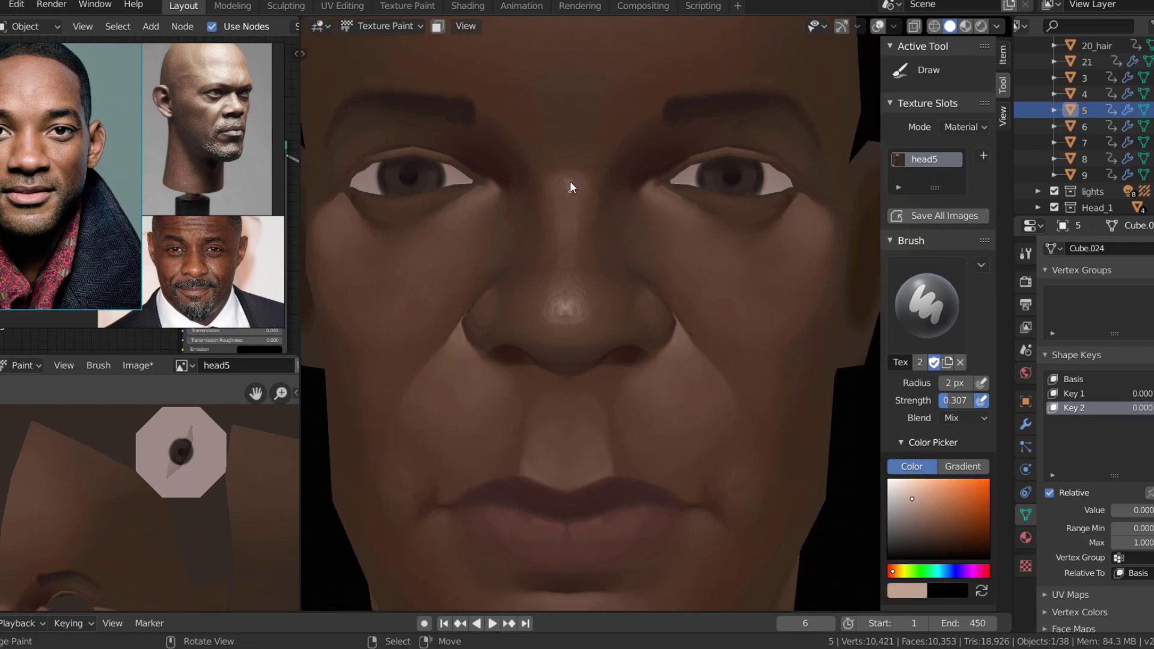
Save the head5 texture and paint light highlights on the lip and chin
scroll(570, 182, down, 3)
scroll(643, 351, up, 5)
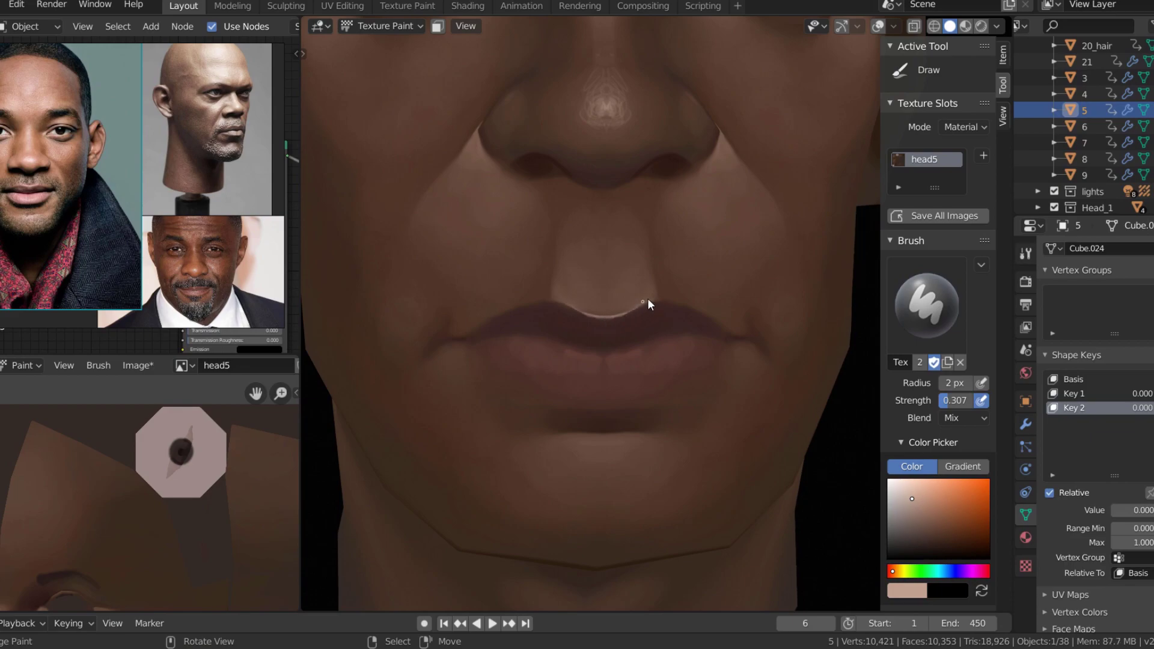
key(alt+s)
middle_drag(653, 358, 609, 454)
drag(610, 453, 615, 463)
Set a 36 px brush and sample forehead skin colours for a soft forehead highlight
scroll(647, 301, down, 4)
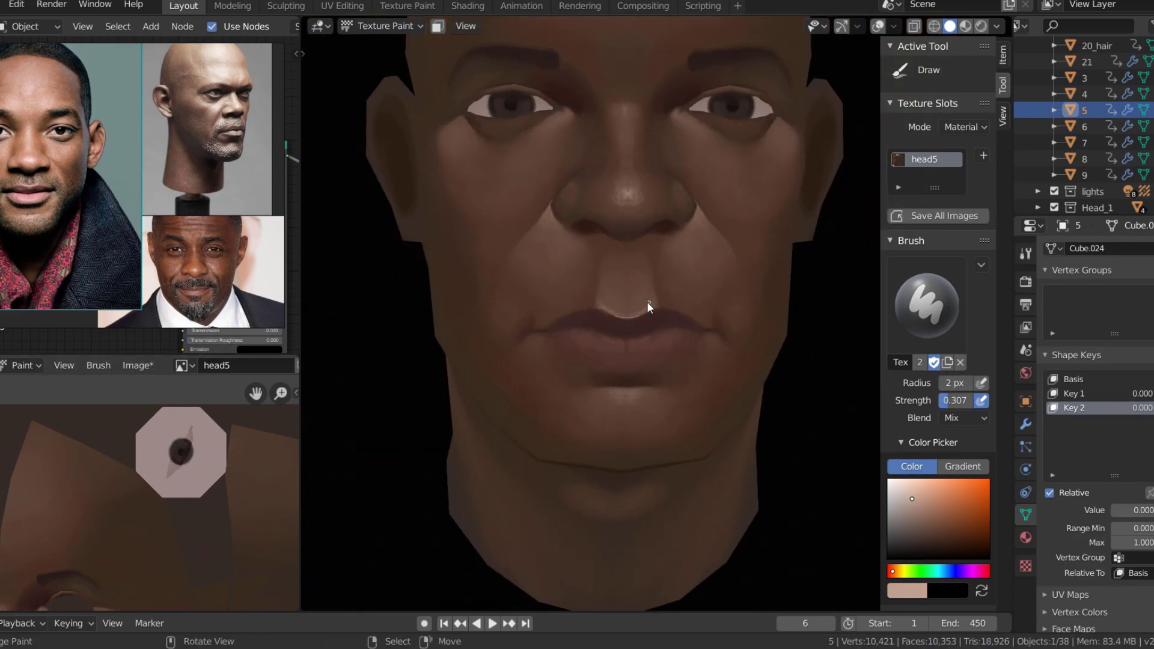
scroll(630, 280, down, 5)
scroll(429, 326, up, 4)
scroll(465, 309, up, 1)
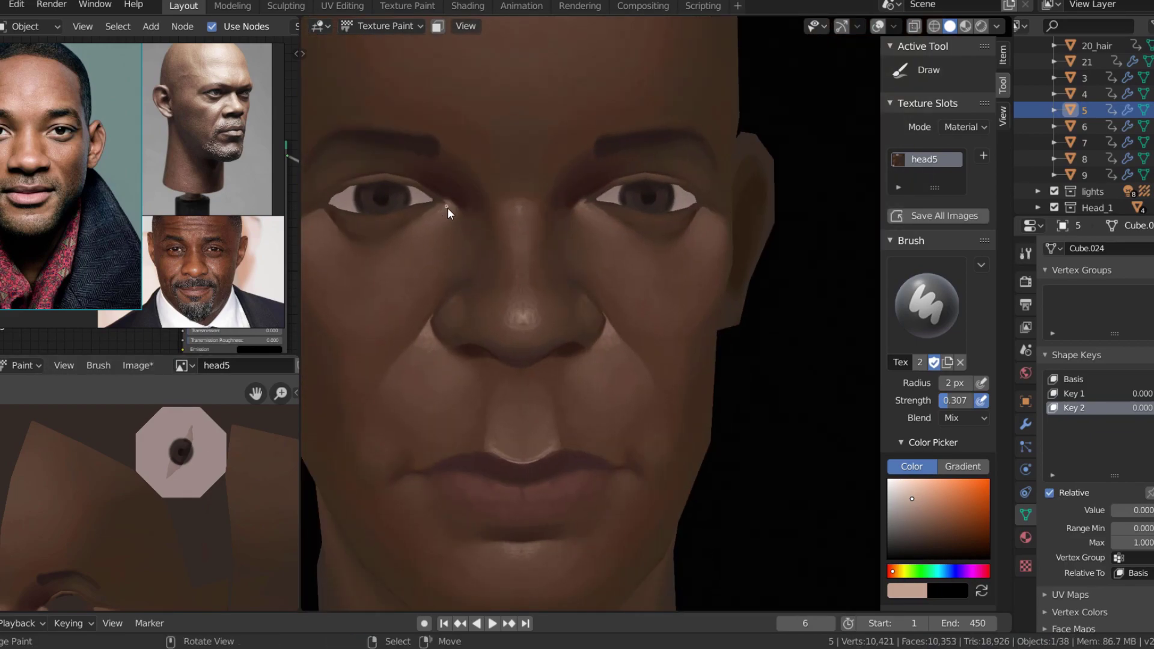
scroll(414, 296, down, 4)
scroll(697, 248, up, 4)
scroll(674, 261, down, 1)
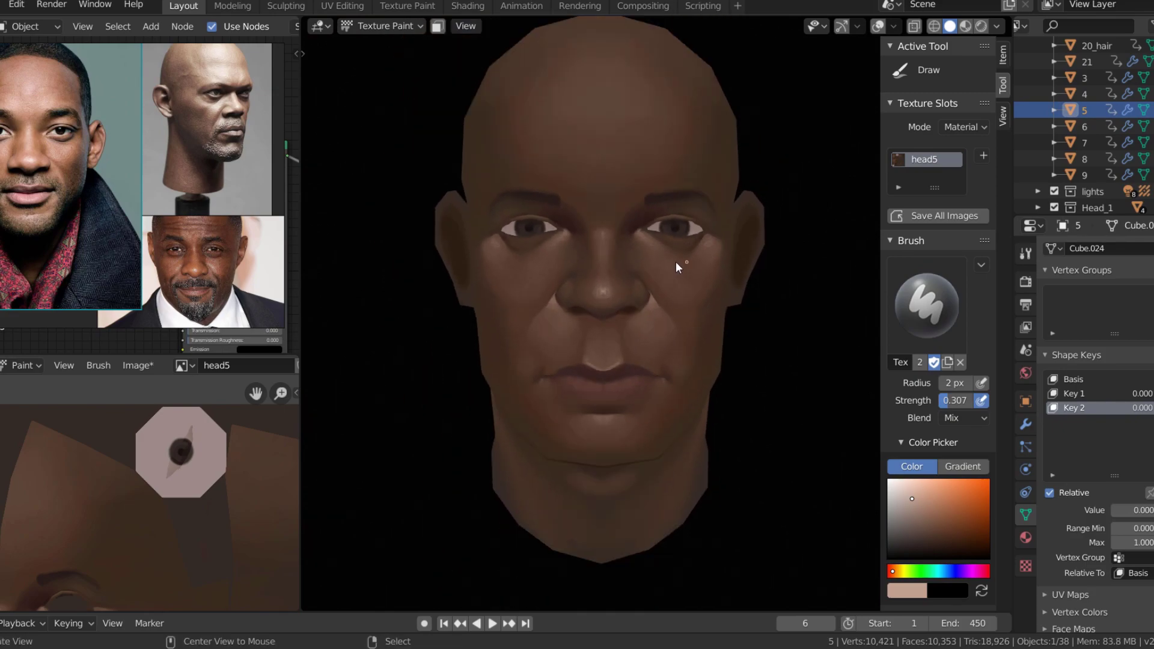
scroll(570, 221, down, 2)
scroll(614, 174, up, 3)
scroll(628, 167, up, 2)
key(f)
click(627, 167)
key(s)
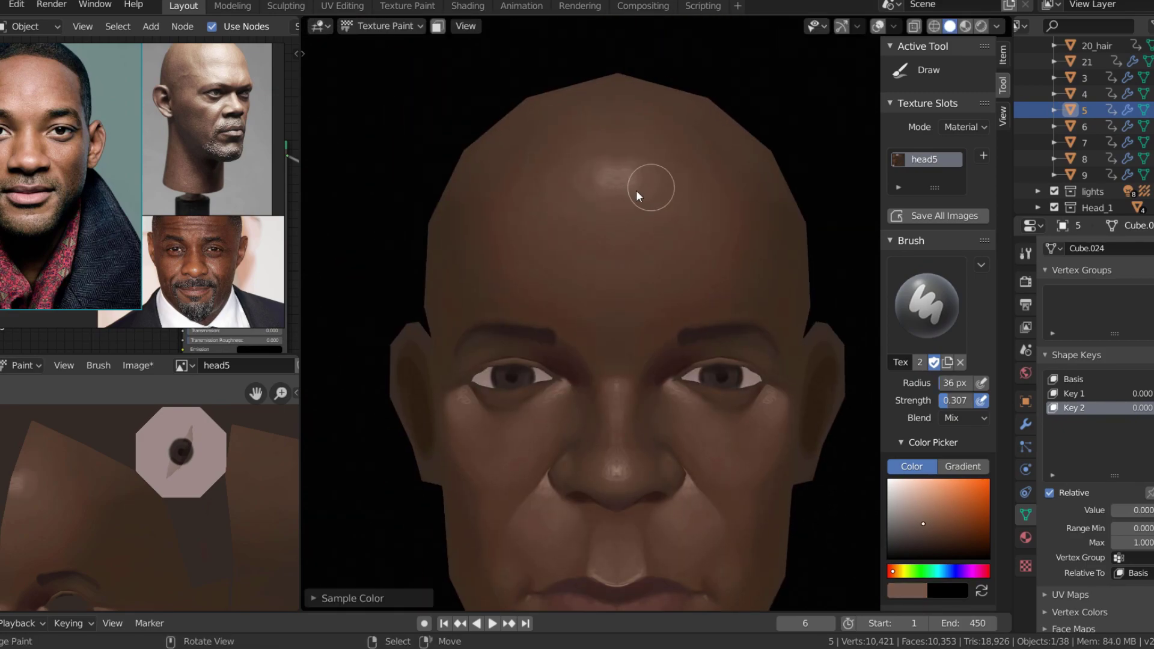
key(s)
Save the head5 texture and leave local view to show the full lineup of heads
scroll(642, 185, down, 3)
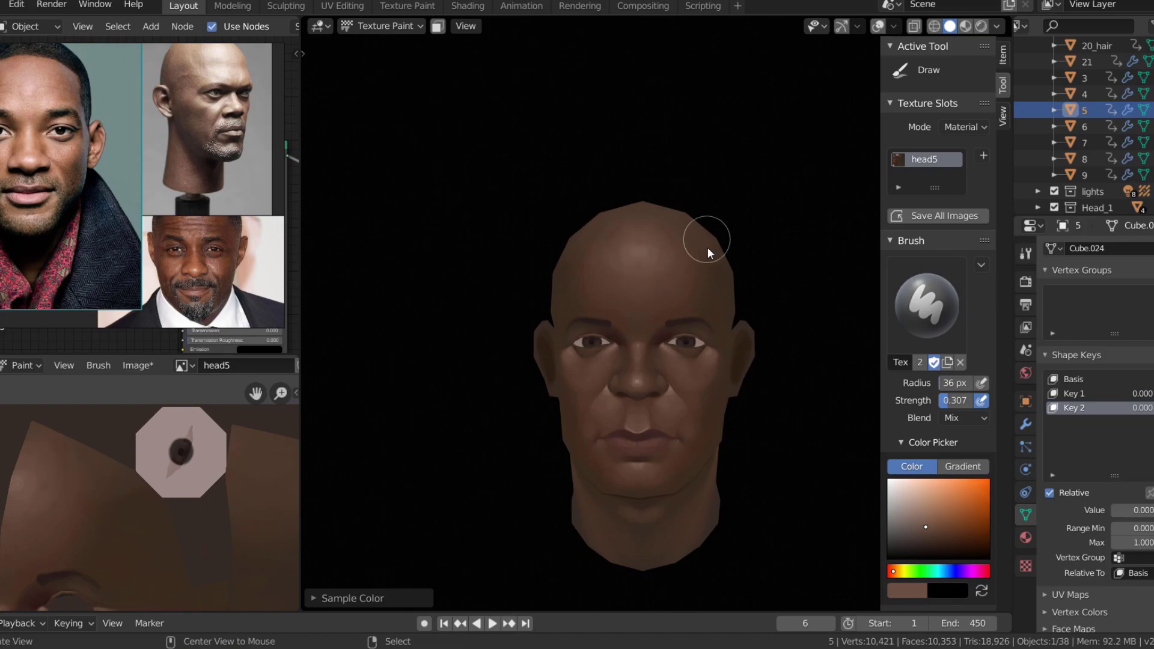
scroll(708, 241, down, 4)
key(alt+s)
key(slash)
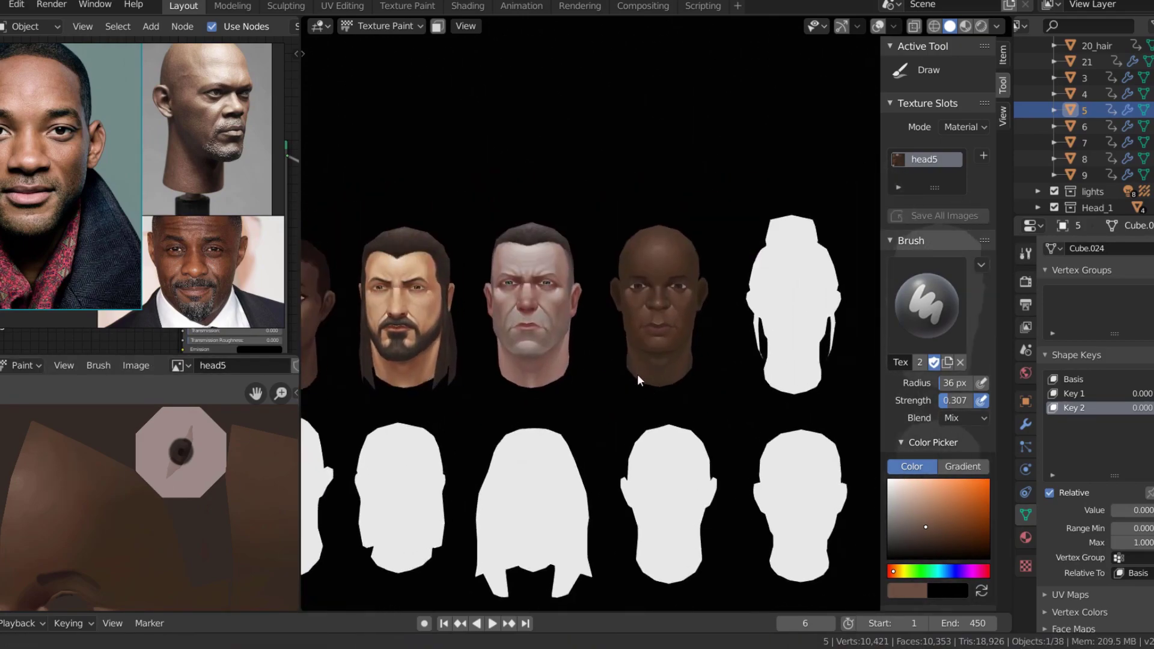
Compare the dark head with the lineup in Material Preview, with the 3D viewport maximized
scroll(638, 374, up, 5)
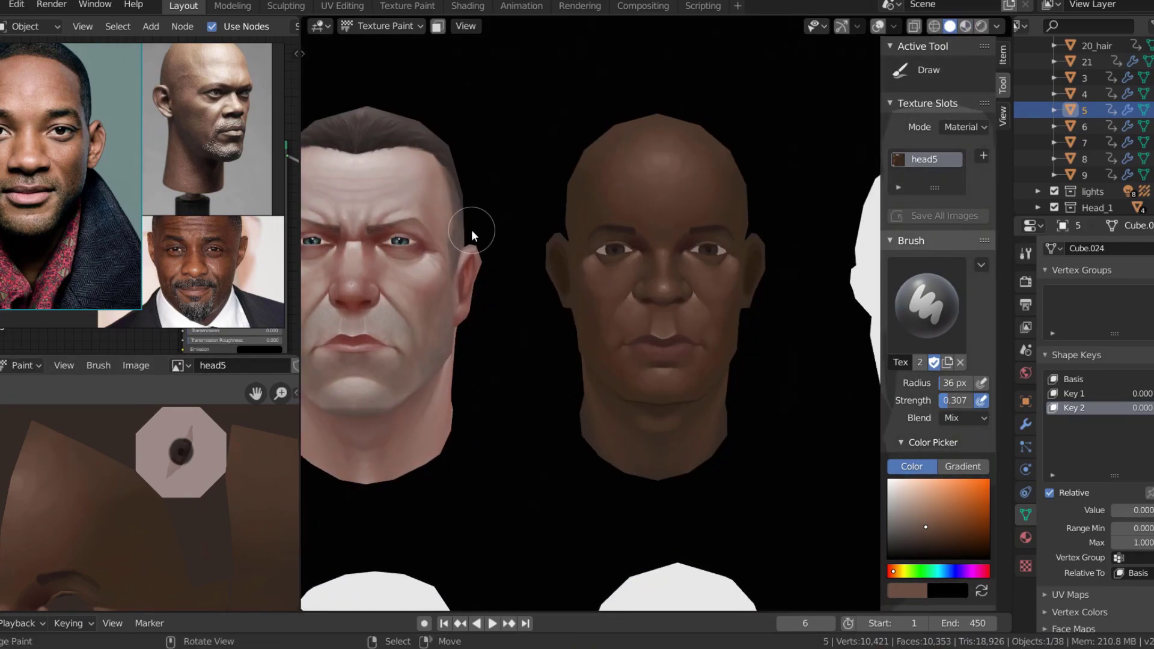
key(z)
middle_drag(779, 278, 709, 292)
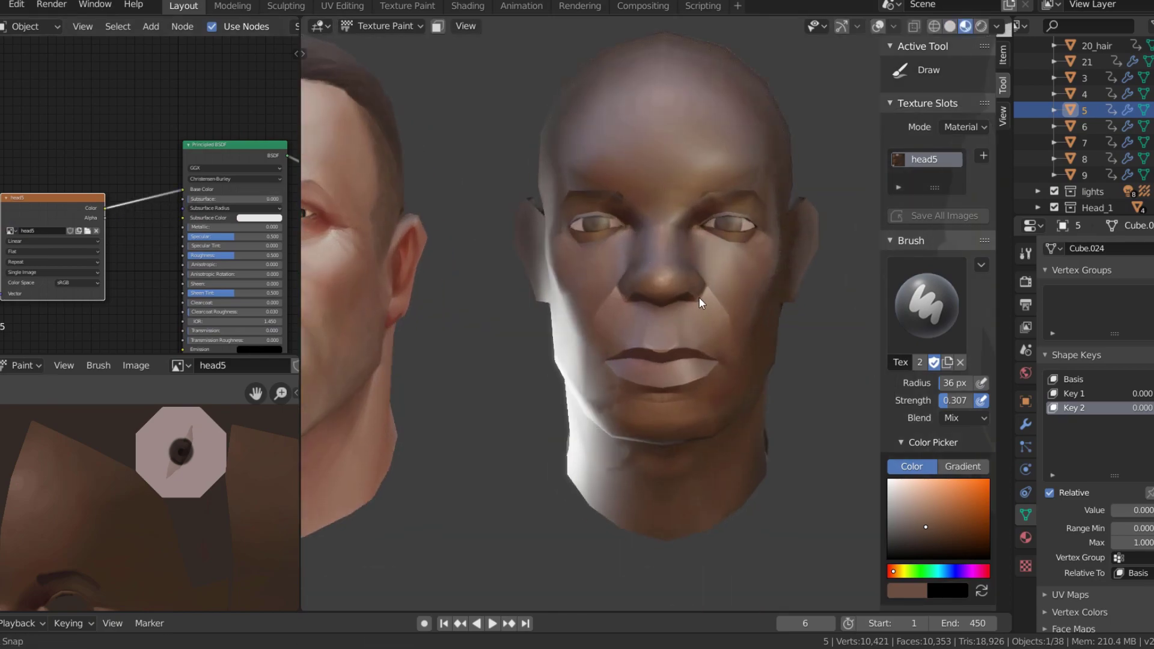
scroll(661, 290, up, 2)
scroll(657, 307, down, 3)
mouse_move(614, 307)
middle_down()
mouse_move(658, 308)
mouse_move(744, 361)
mouse_move(705, 356)
middle_up()
key(ctrl+space)
key(z)
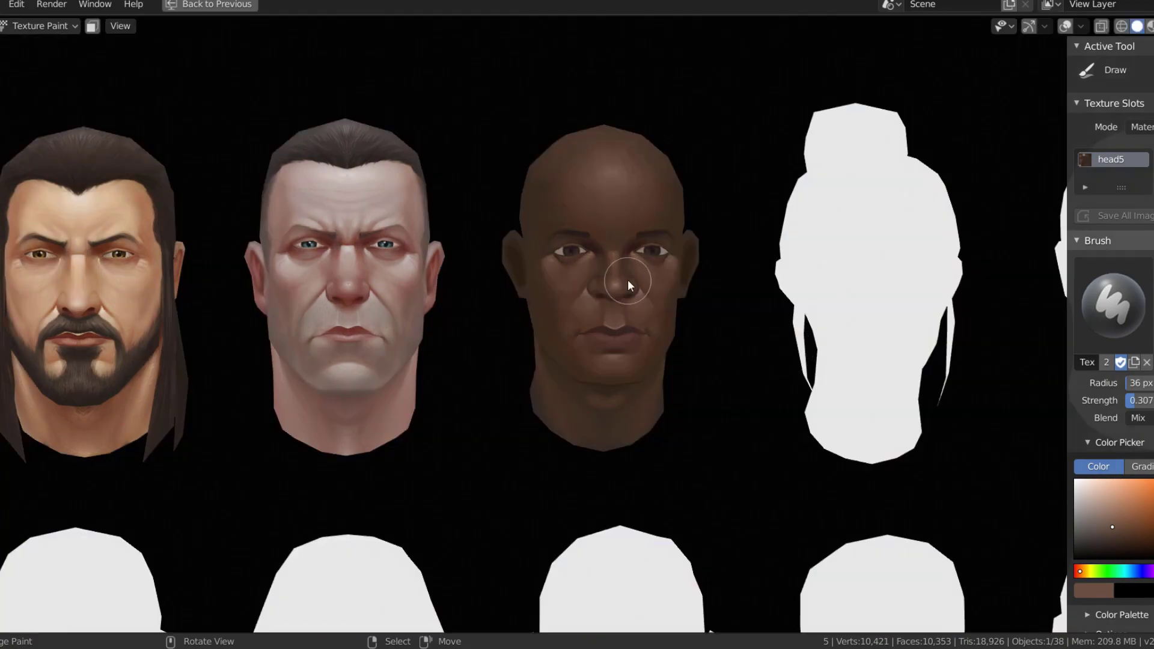
scroll(628, 280, up, 3)
scroll(837, 320, down, 3)
scroll(603, 312, up, 3)
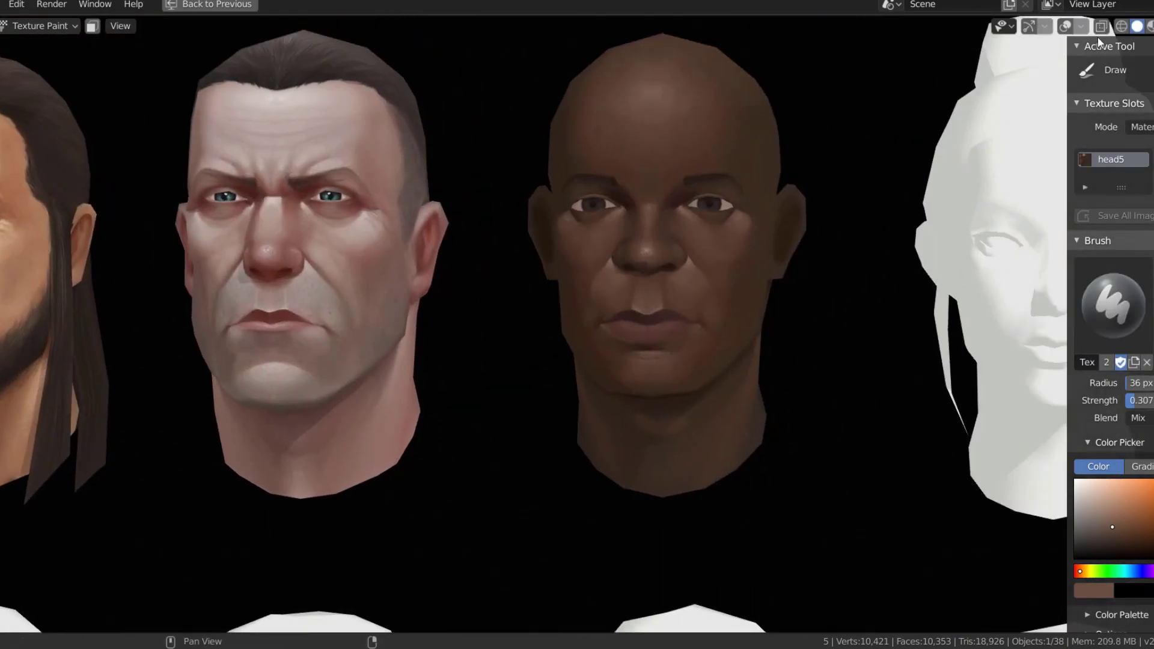
Switch viewport lighting to Studio, restore the layout, and save head5.png
click(1152, 26)
click(1018, 102)
scroll(824, 328, down, 2)
scroll(626, 289, down, 2)
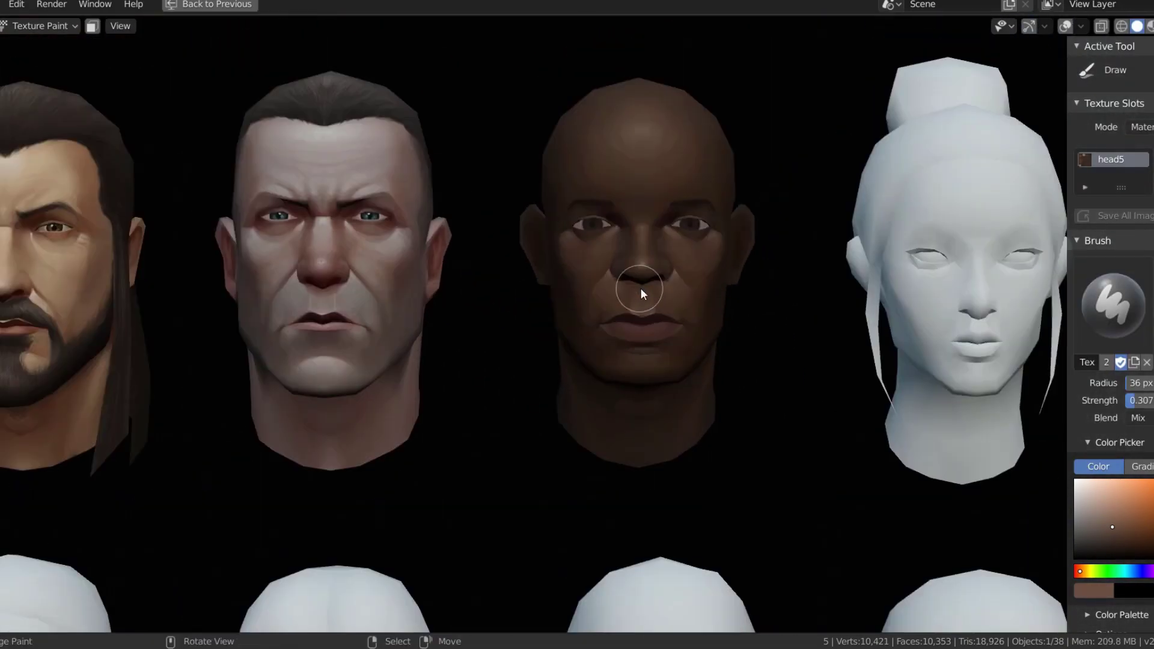
click(1151, 27)
key(ctrl+space)
key(alt+s)
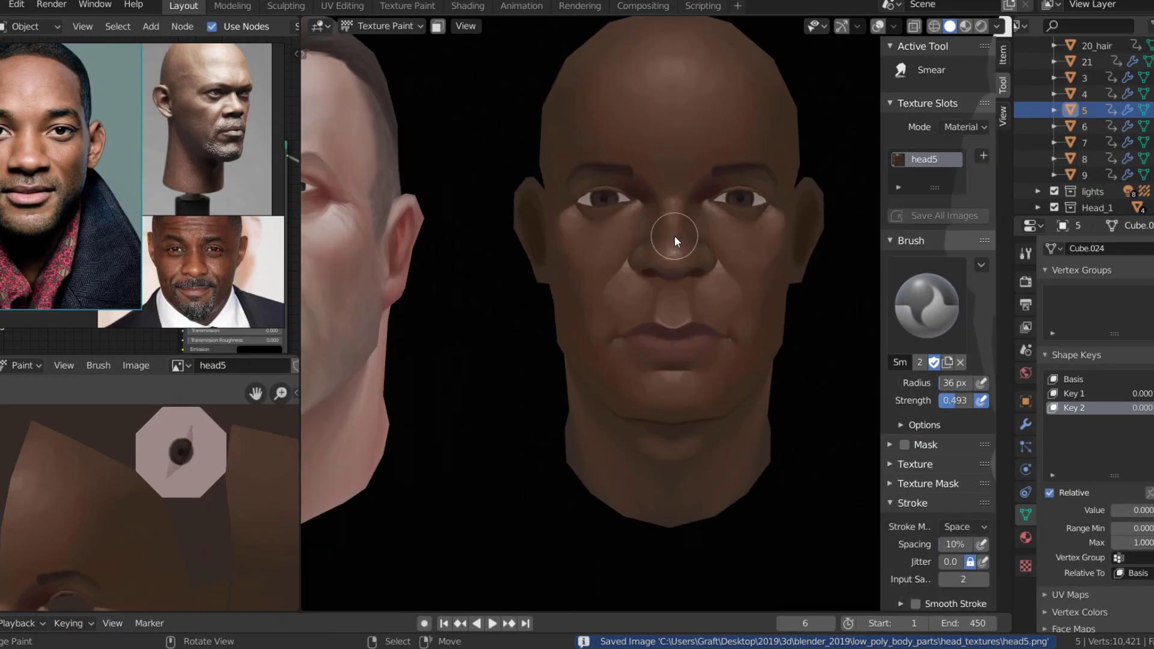
Show the wireframe, mask painting to the upper eyelid faces, and sample a skin tone
scroll(674, 236, up, 3)
scroll(215, 284, up, 5)
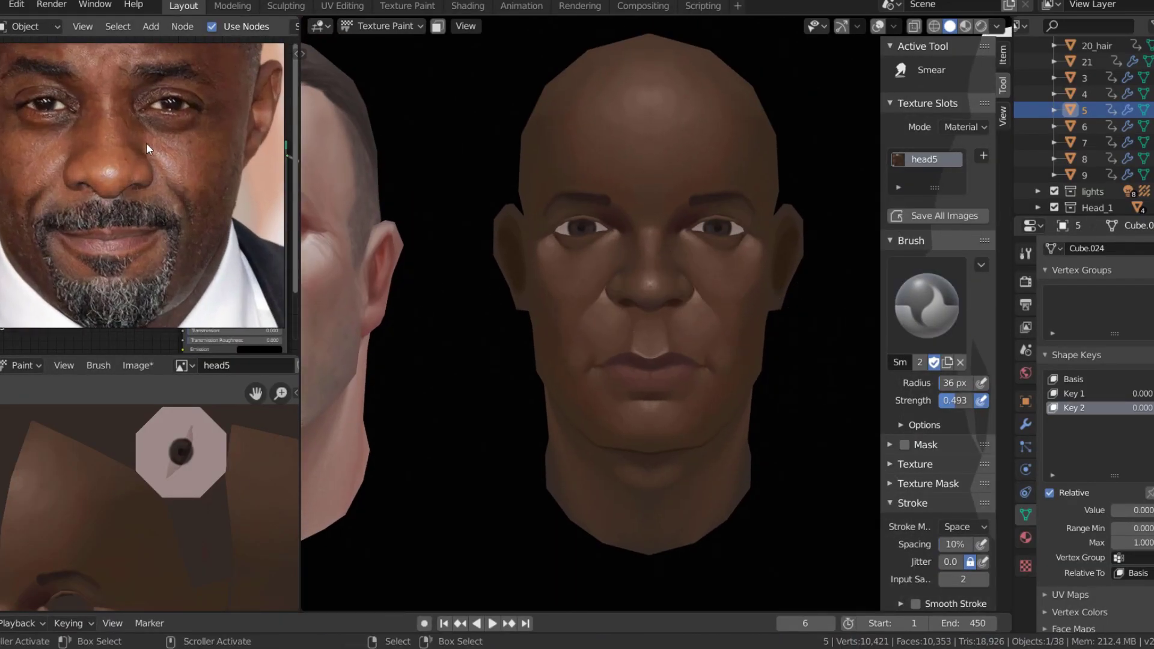
scroll(703, 252, up, 2)
scroll(691, 198, up, 5)
key(shift+alt+z)
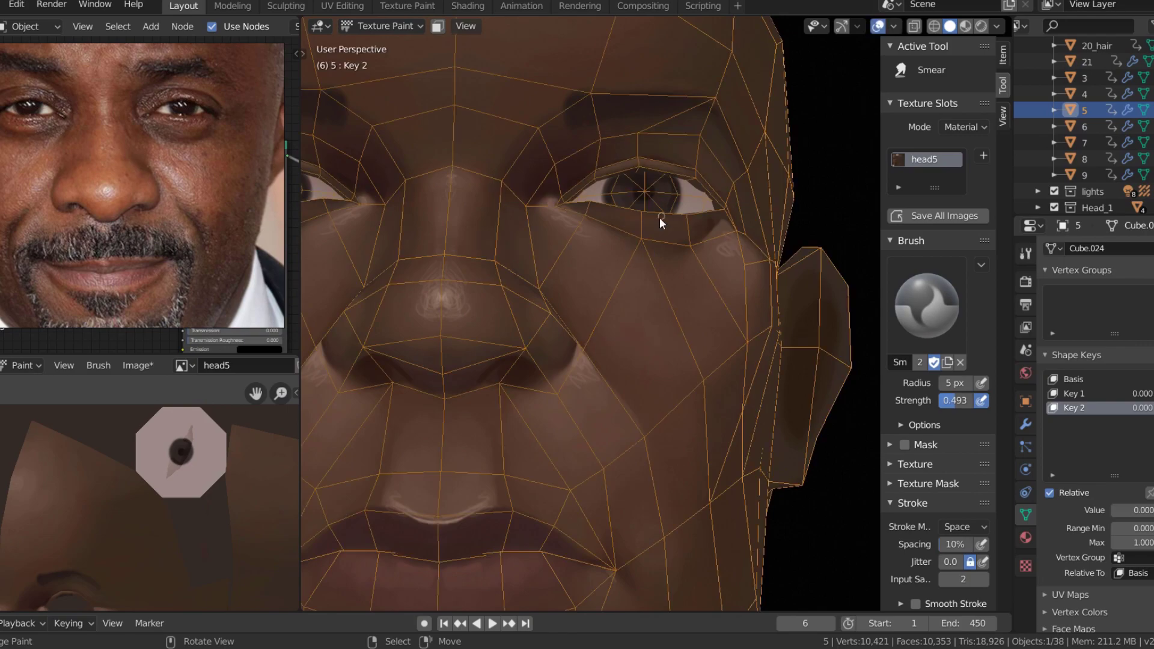
key(m)
click(606, 177)
scroll(653, 173, up, 2)
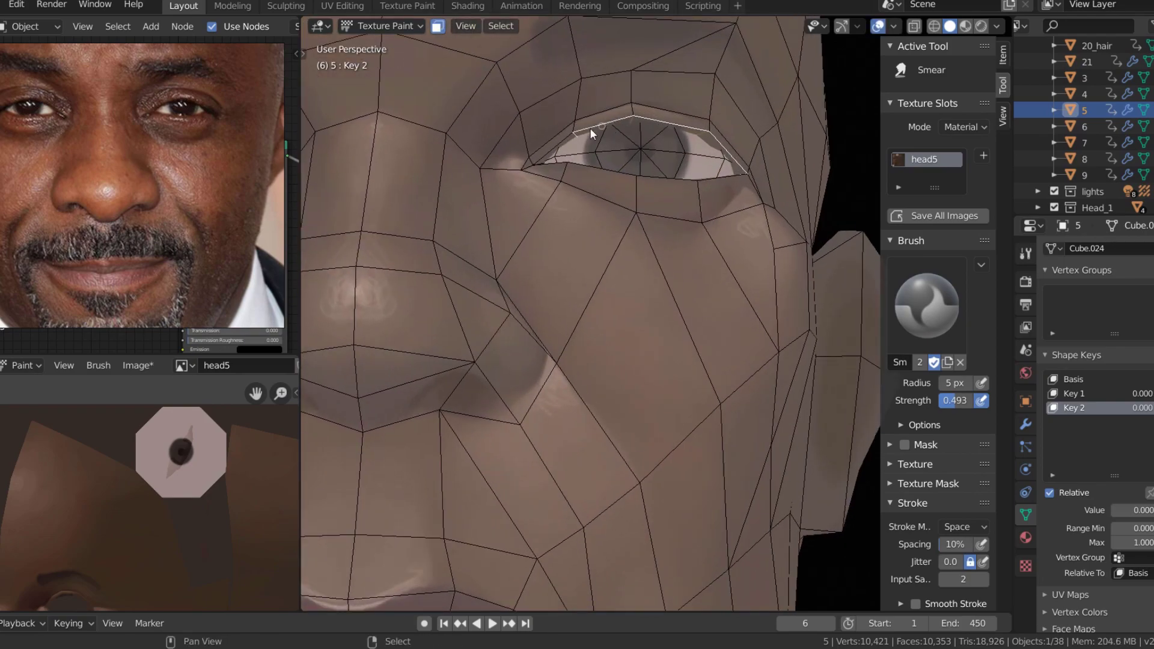
key(shift+alt+z)
key(s)
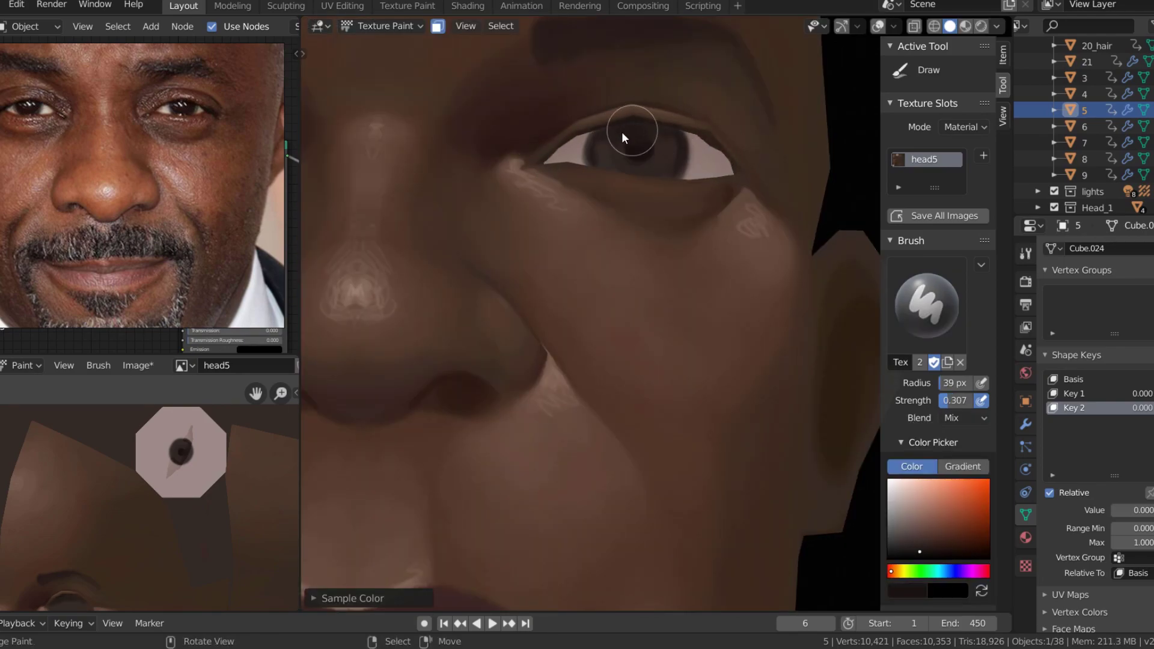
key(shift+alt+z)
Move the face mask to the lower eyelid faces and sample a skin colour with the wireframe hidden
scroll(661, 157, down, 3)
middle_drag(587, 126, 523, 207)
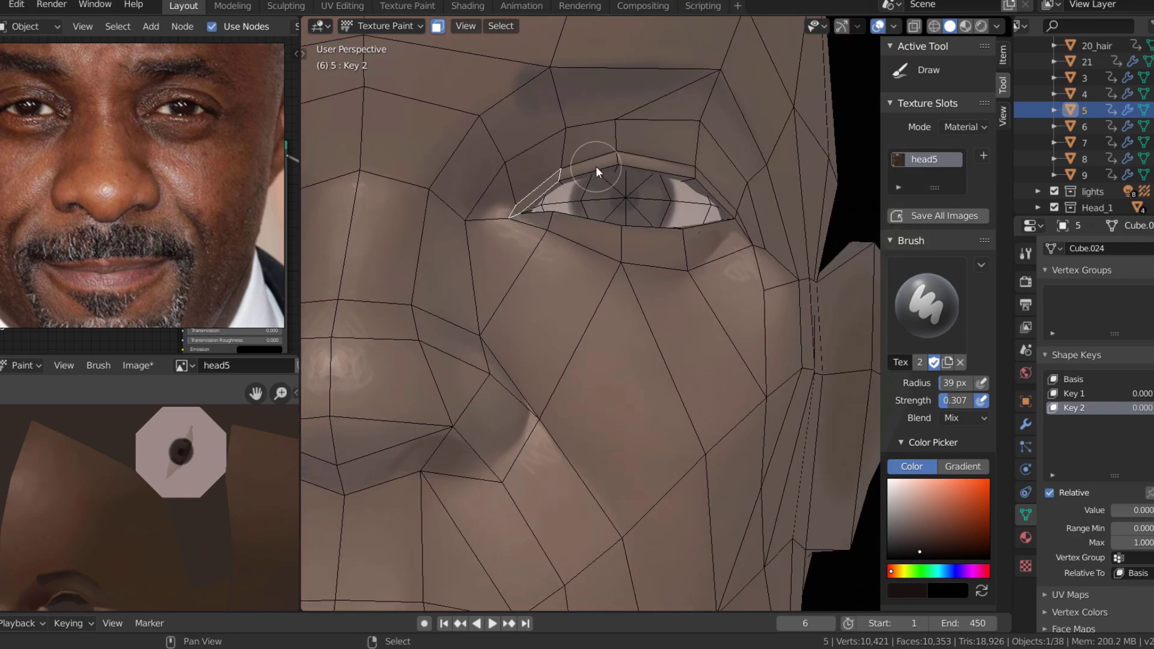
click(740, 217)
middle_drag(704, 233, 675, 211)
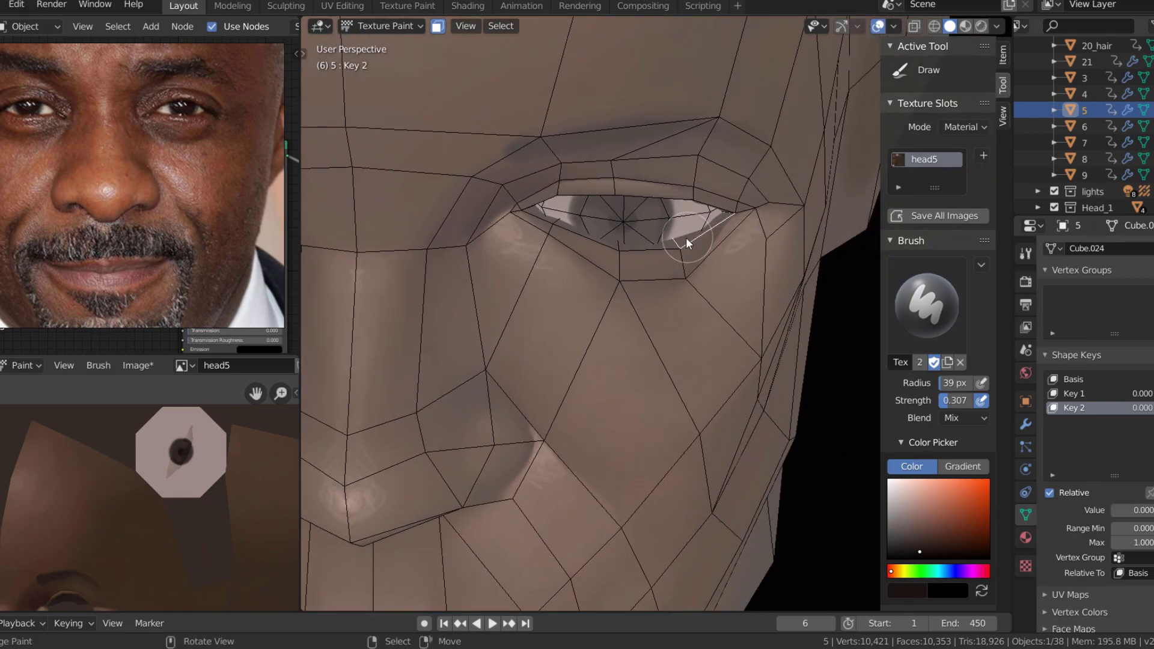
key(shift+alt+z)
key(s)
Toggle the viewport overlays off and save the head5 texture with Alt+S
scroll(688, 238, down, 5)
key(grave)
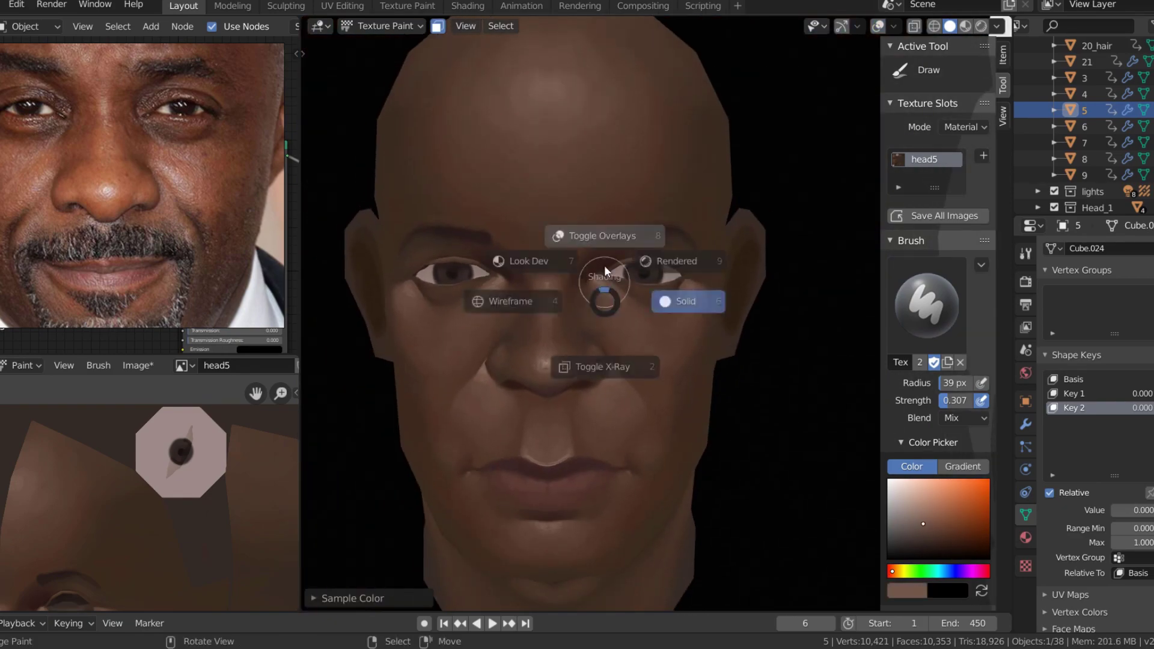
click(546, 108)
key(shift+alt+z)
key(shift+alt+z)
key(alt+s)
Paint dark red-brown shading around the nostril, enlarging the brush to about 23 px
scroll(587, 358, up, 5)
middle_drag(587, 358, 531, 379)
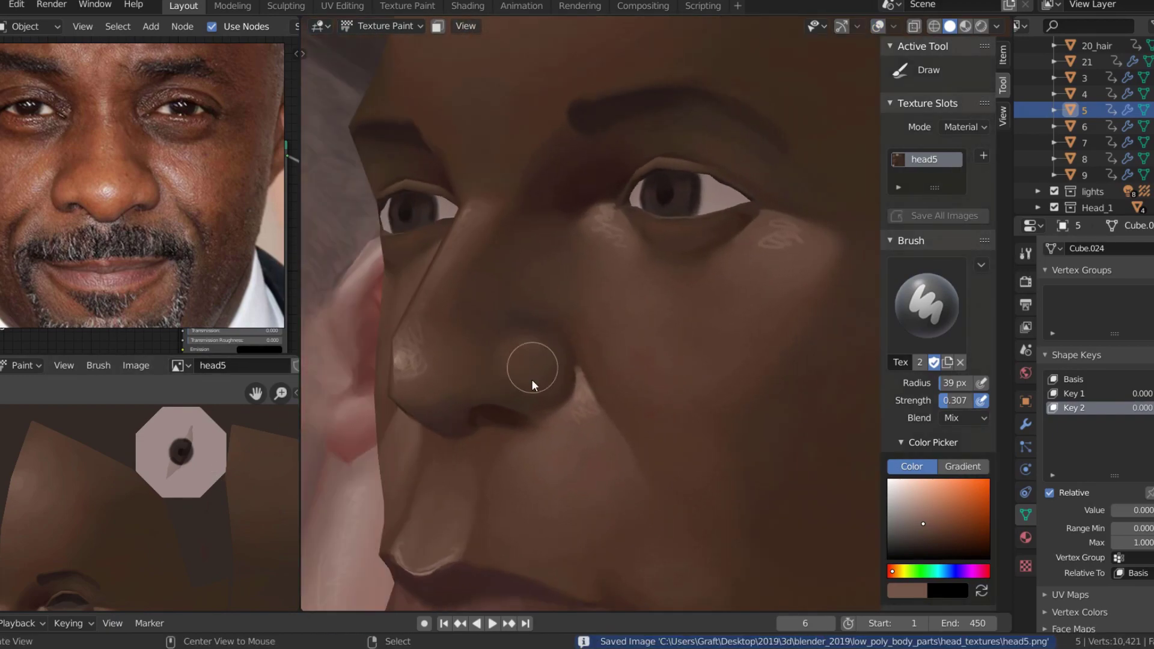
click(936, 541)
drag(936, 542, 960, 544)
drag(503, 450, 529, 431)
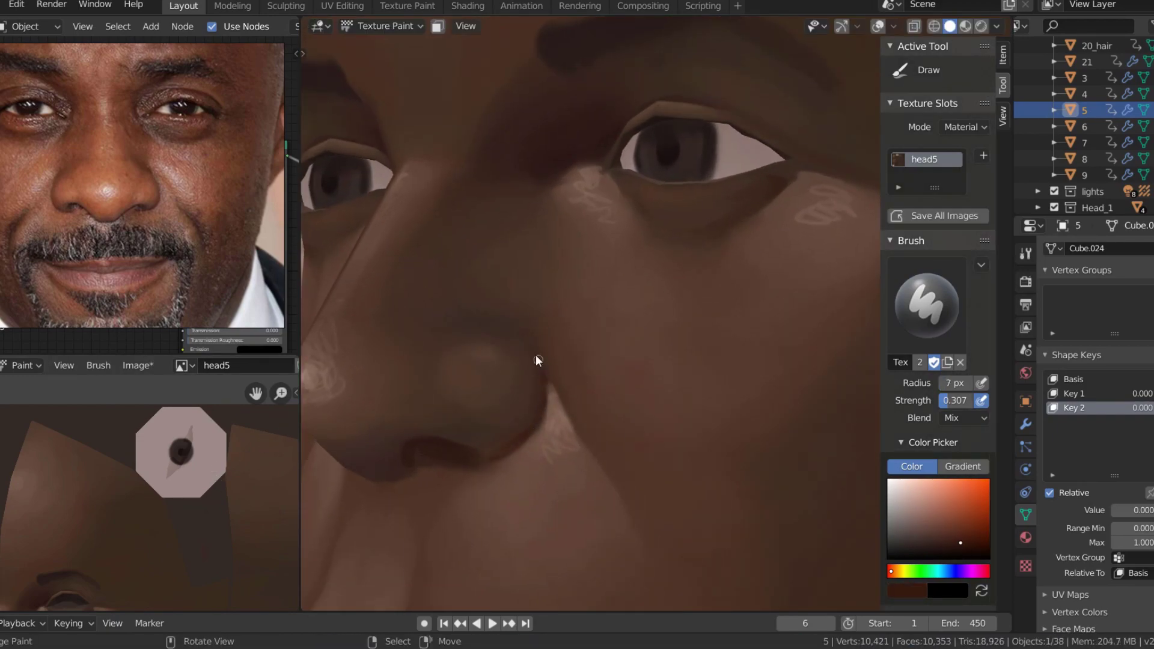
key(f)
click(493, 452)
mouse_move(516, 359)
middle_down()
mouse_move(367, 408)
mouse_move(695, 375)
mouse_move(509, 412)
middle_up()
scroll(368, 415, down, 3)
Sample a lighter brown from the face and enlarge the brush to about 41 px
scroll(720, 432, up, 2)
scroll(685, 412, up, 2)
key(s)
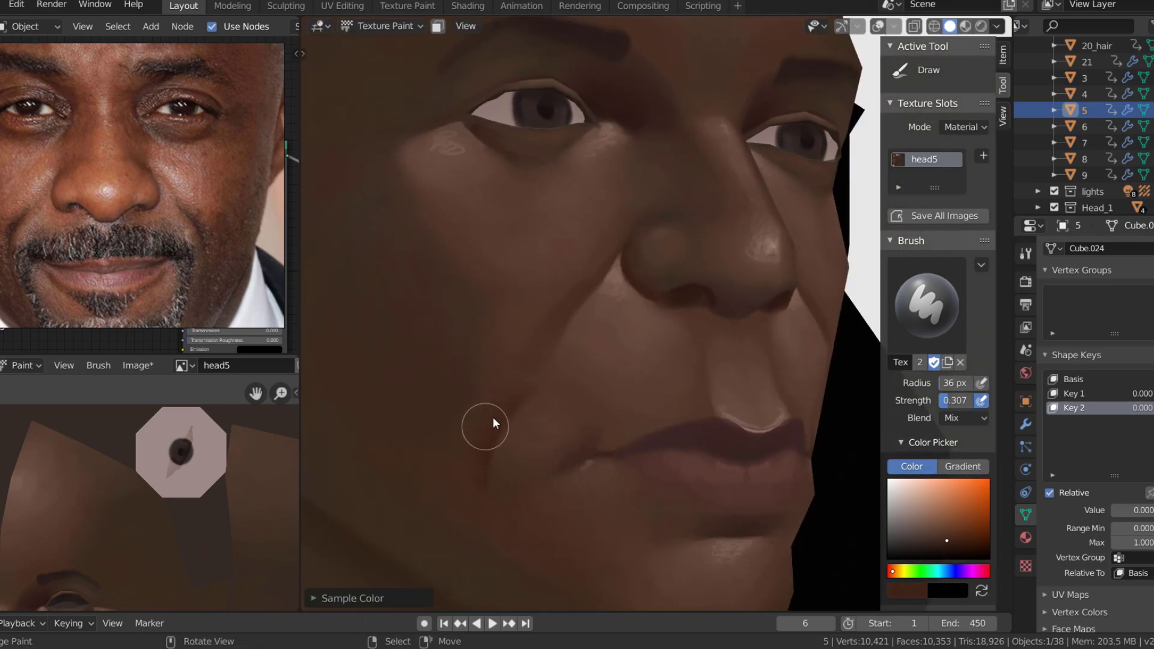
click(493, 417)
scroll(518, 399, down, 2)
key(s)
mouse_move(468, 470)
middle_down()
mouse_move(726, 383)
mouse_move(632, 405)
mouse_move(633, 264)
middle_up()
key(s)
scroll(702, 413, down, 3)
Halve the brush strength at about 35 px and darken the brown slightly
scroll(633, 263, up, 3)
key(s)
scroll(567, 273, up, 2)
key(s)
key(s)
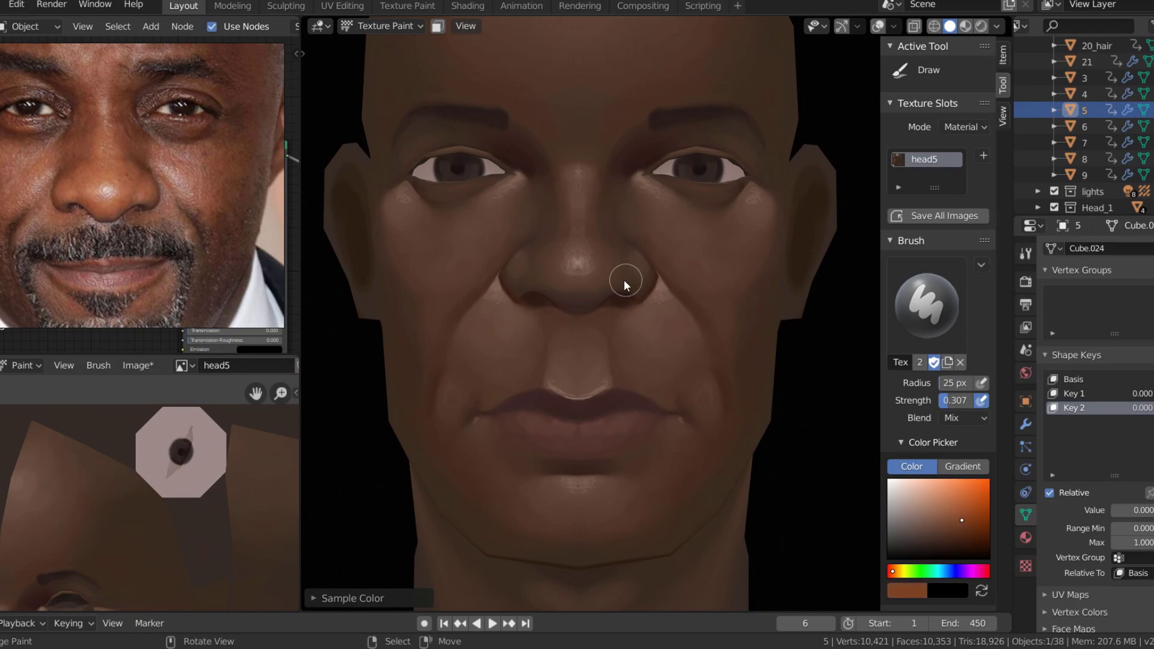
key(shift+f)
click(632, 263)
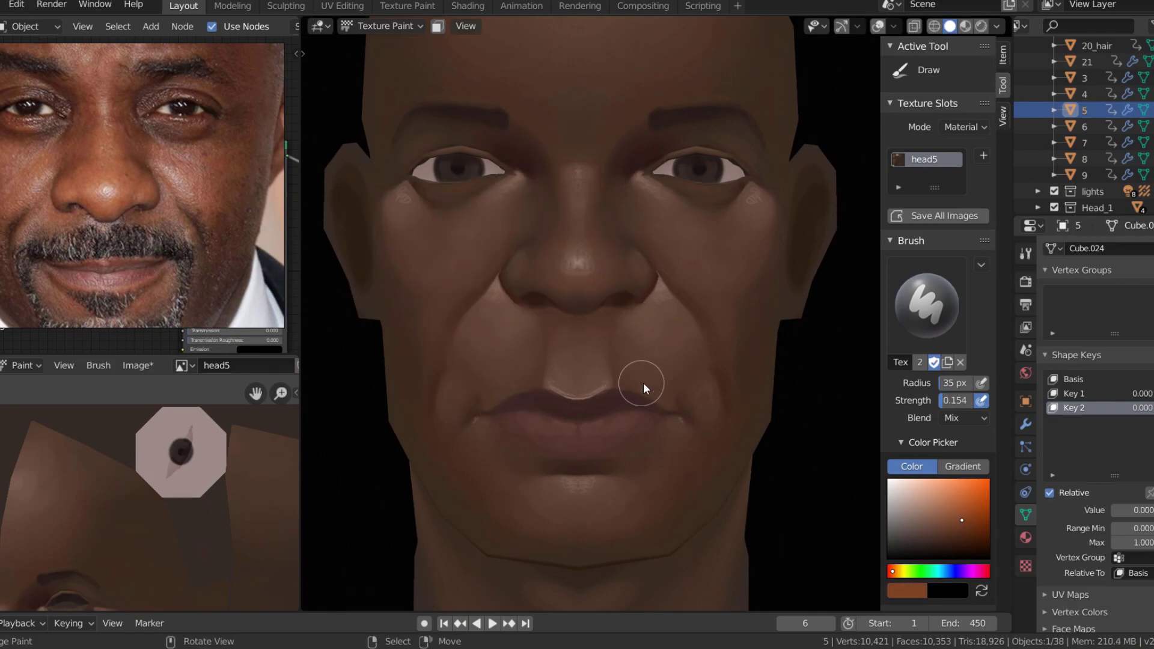
scroll(643, 383, down, 2)
mouse_move(700, 365)
middle_down()
mouse_move(552, 280)
mouse_move(697, 264)
middle_up()
click(974, 521)
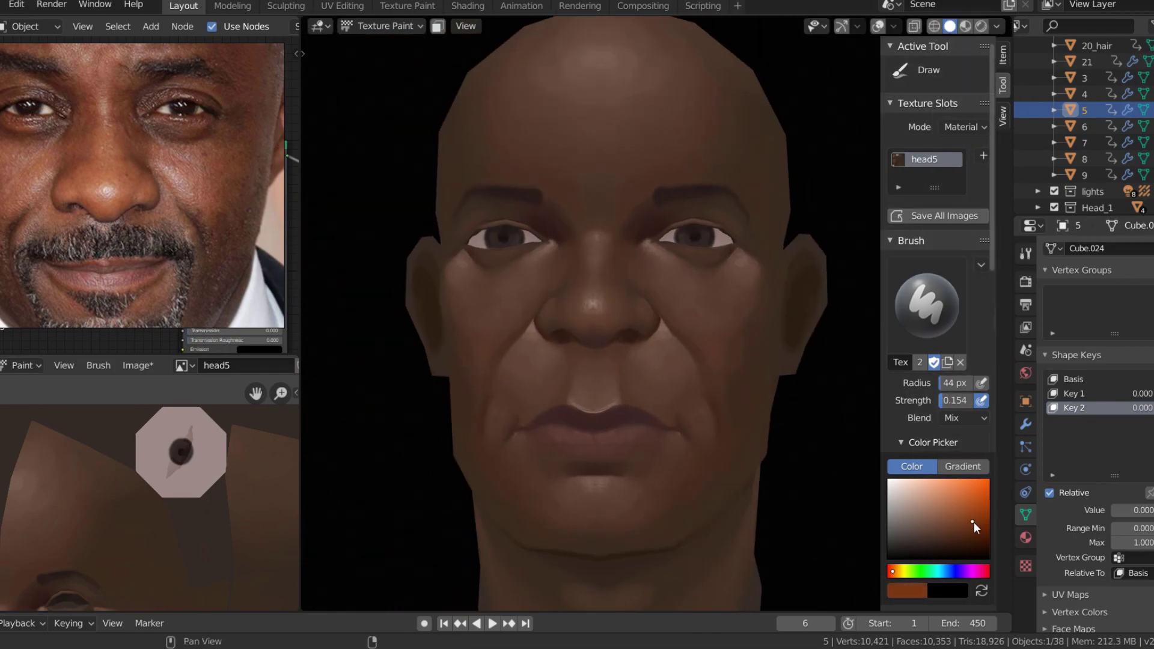
drag(974, 522, 976, 526)
From a three-quarter view, sample a lighter skin tone and shrink the brush to about 22 px
mouse_move(638, 232)
middle_down()
mouse_move(531, 181)
mouse_move(520, 307)
middle_up()
scroll(620, 230, down, 3)
scroll(531, 181, up, 2)
scroll(578, 313, down, 2)
key(s)
scroll(624, 230, up, 2)
key(f)
click(624, 229)
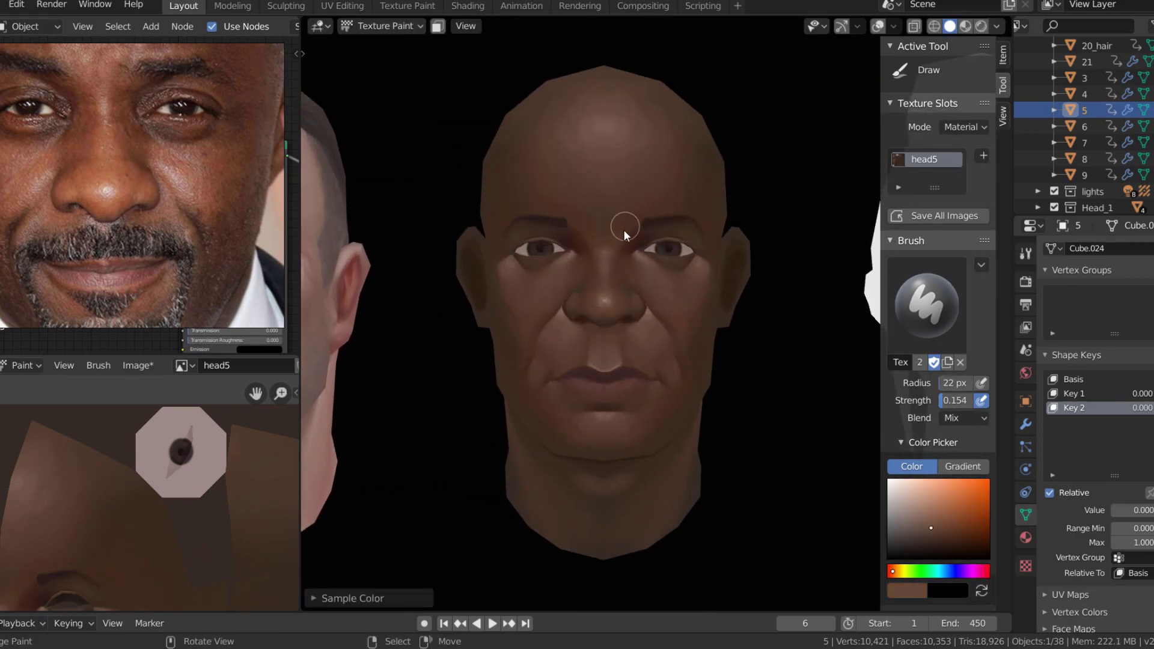
scroll(665, 304, down, 3)
scroll(707, 305, up, 3)
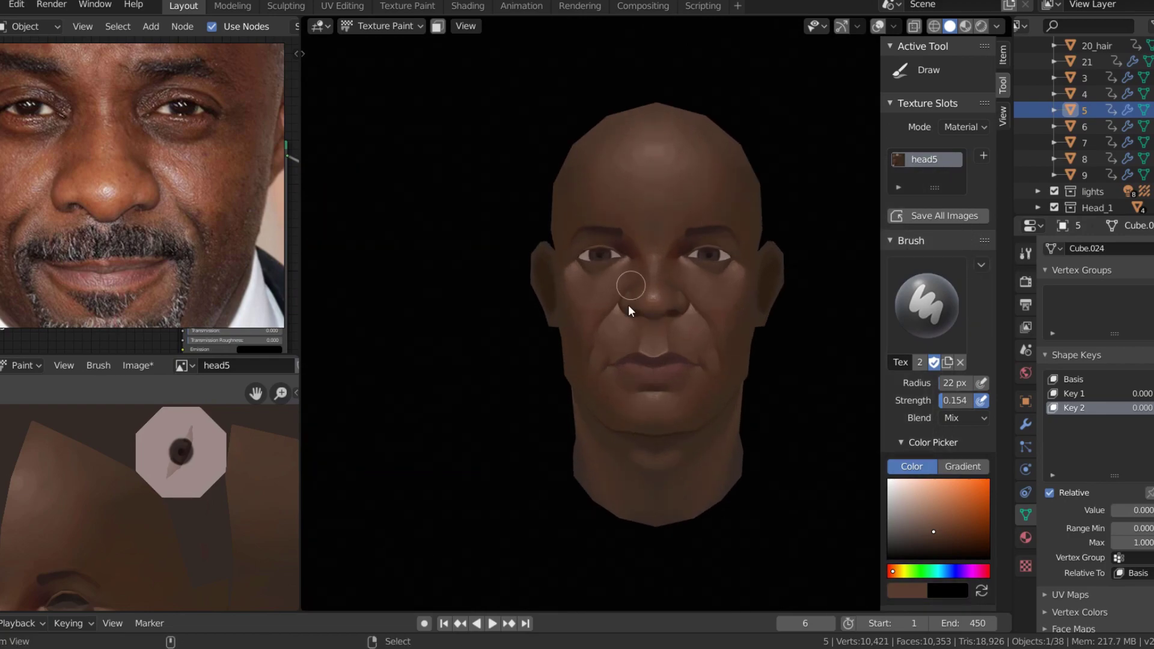
scroll(628, 305, up, 2)
scroll(644, 310, up, 2)
Sample lighter face tones while resizing the brush between about 47 px and 18 px
key(s)
key(f)
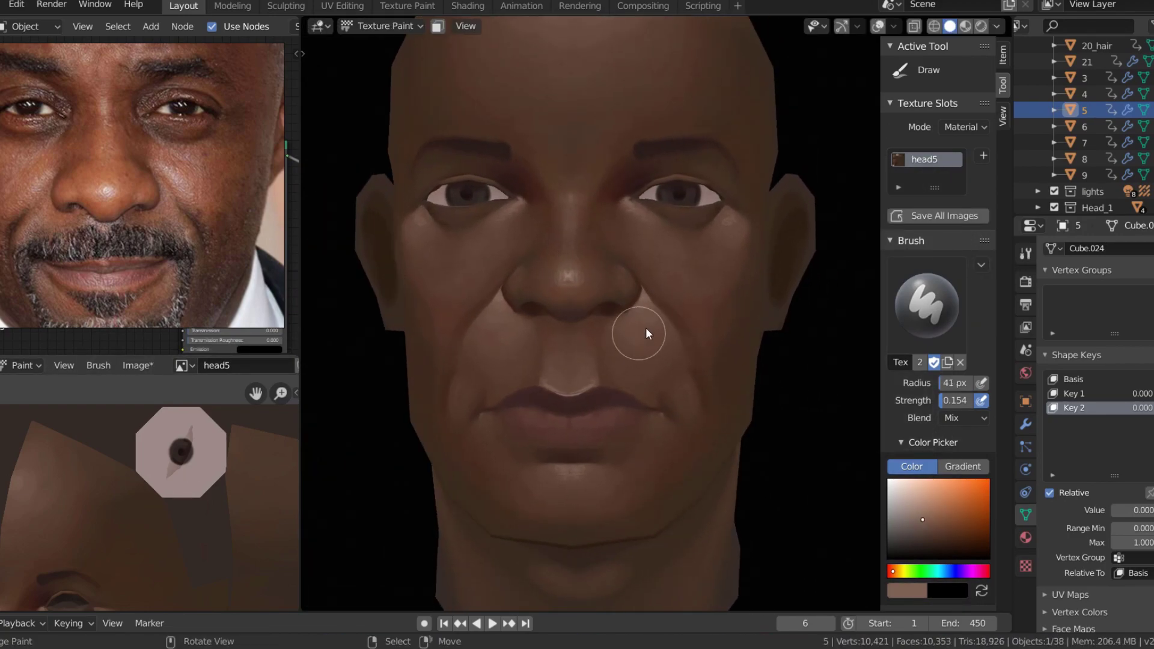
click(645, 327)
key(s)
click(692, 315)
key(f)
click(676, 286)
mouse_move(676, 285)
middle_down()
mouse_move(477, 290)
mouse_move(772, 284)
middle_up()
key(s)
key(f)
click(773, 284)
Switch to a darker, warmer orange-brown and set the brush radius to 49 px
scroll(773, 284, up, 2)
scroll(700, 300, up, 2)
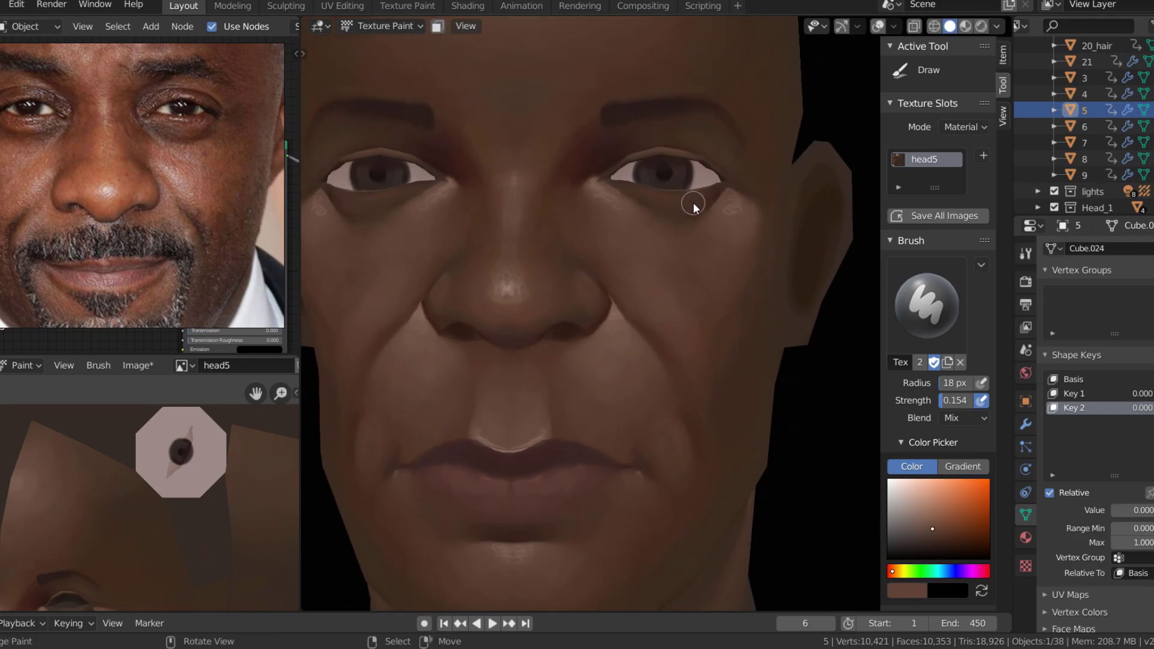
scroll(693, 203, up, 2)
key(s)
click(629, 235)
key(f)
click(630, 235)
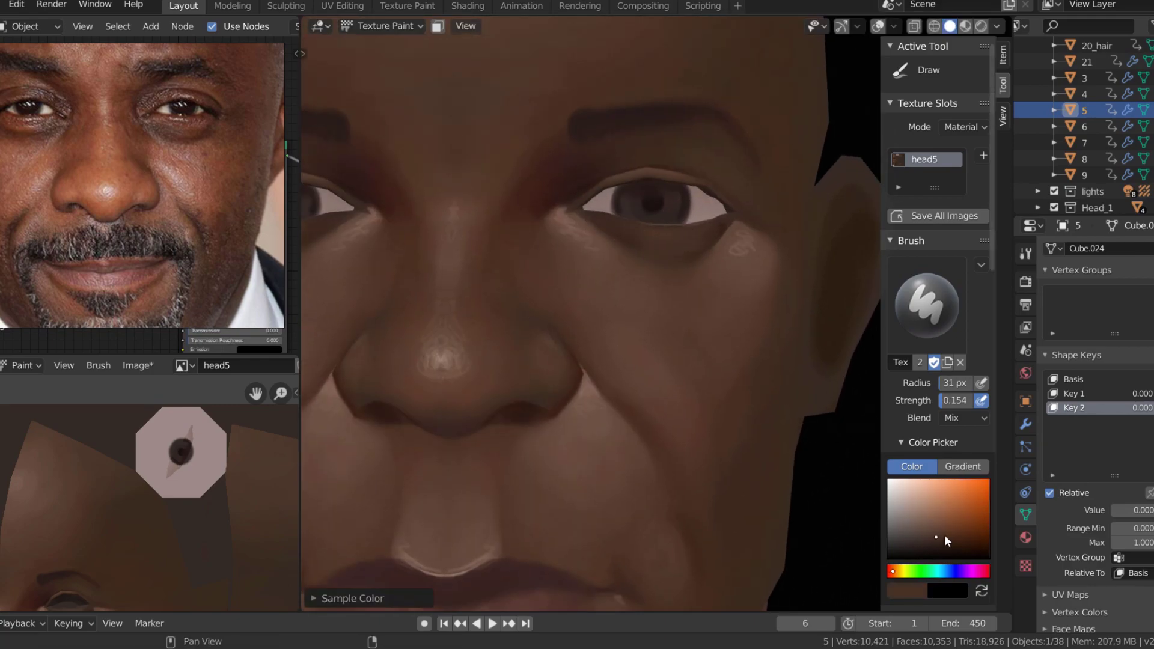
click(973, 522)
scroll(674, 233, down, 5)
key(f)
click(675, 324)
scroll(737, 225, down, 3)
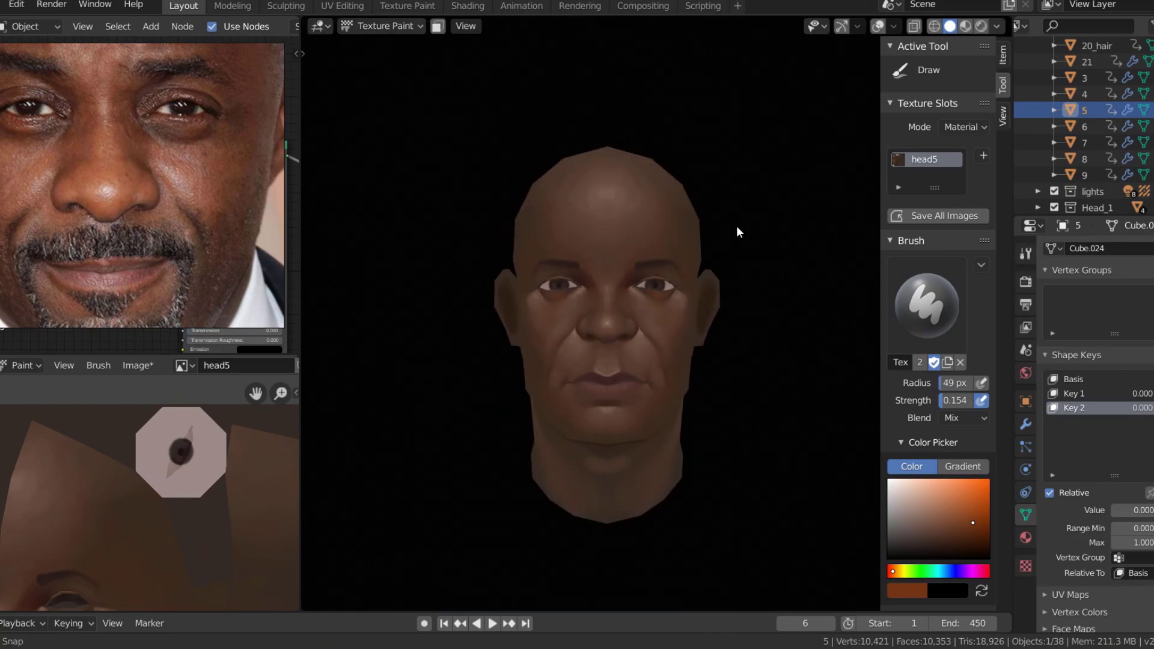
Toggle the face mask on for the lower eyelid face, then off again
mouse_move(737, 225)
middle_down()
mouse_move(672, 240)
mouse_move(691, 285)
middle_up()
scroll(692, 285, down, 2)
scroll(585, 304, up, 3)
scroll(587, 307, up, 5)
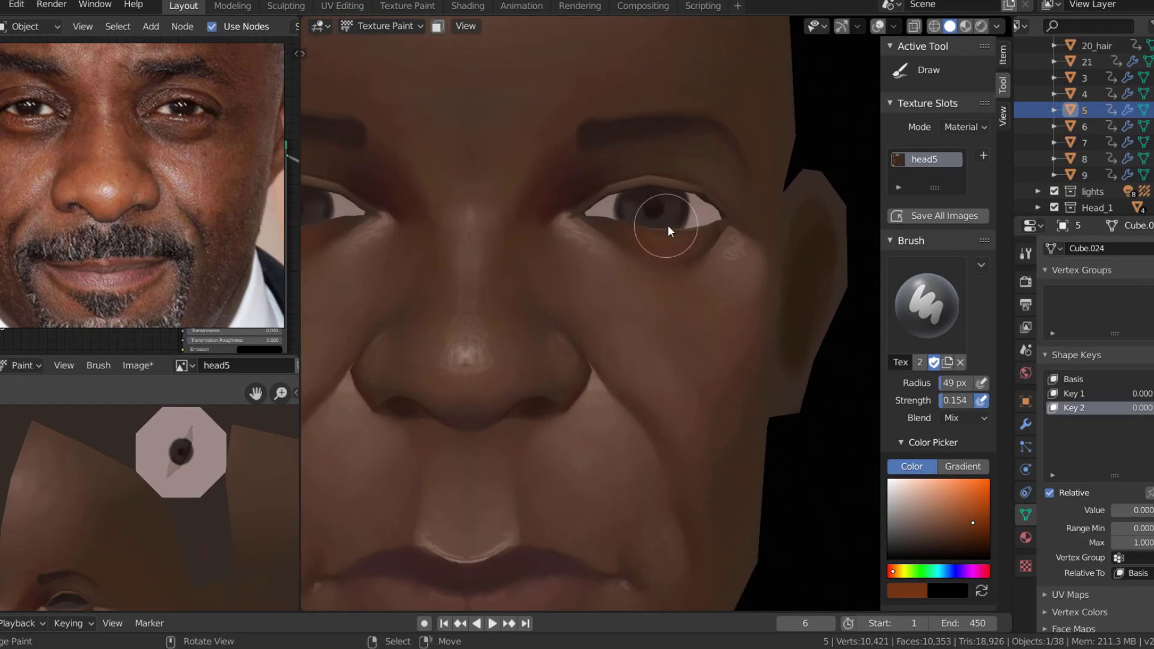
key(s)
click(437, 26)
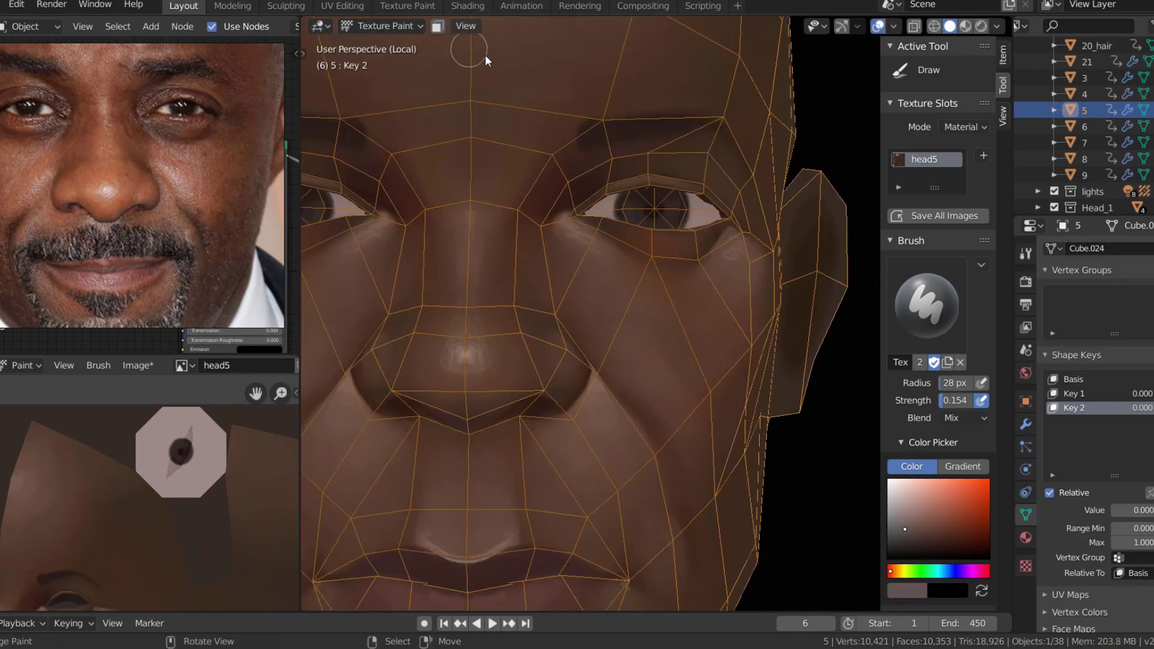
click(438, 26)
key(s)
Set the brush radius to 29 px and shift the colour hue toward red
key(f)
click(699, 240)
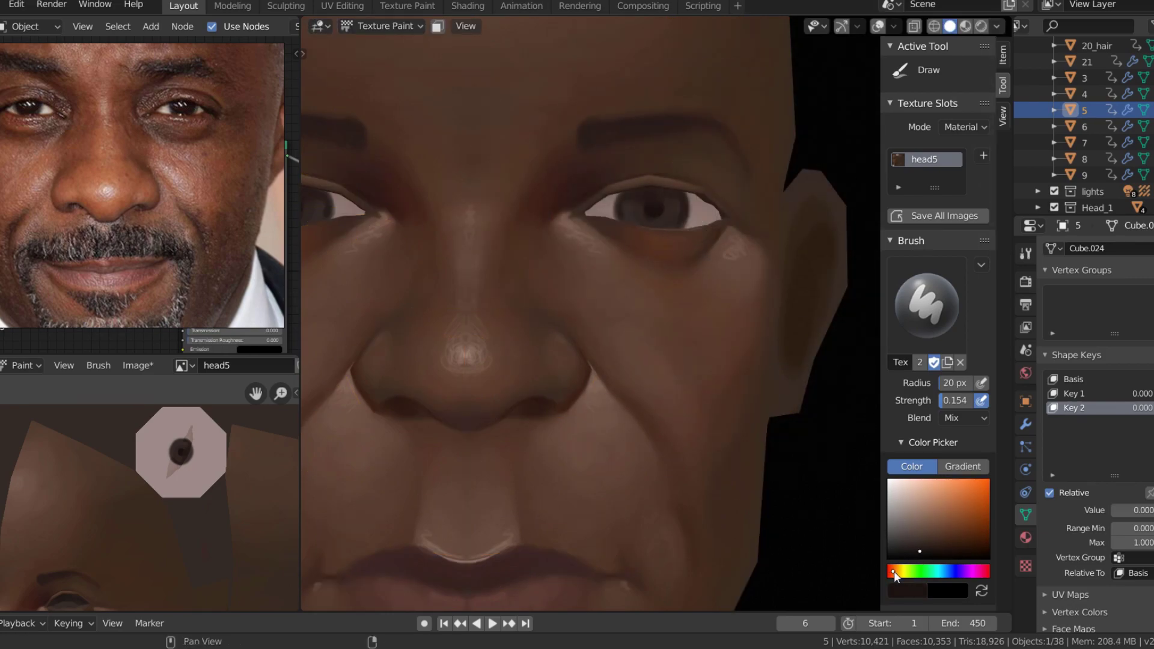
click(890, 570)
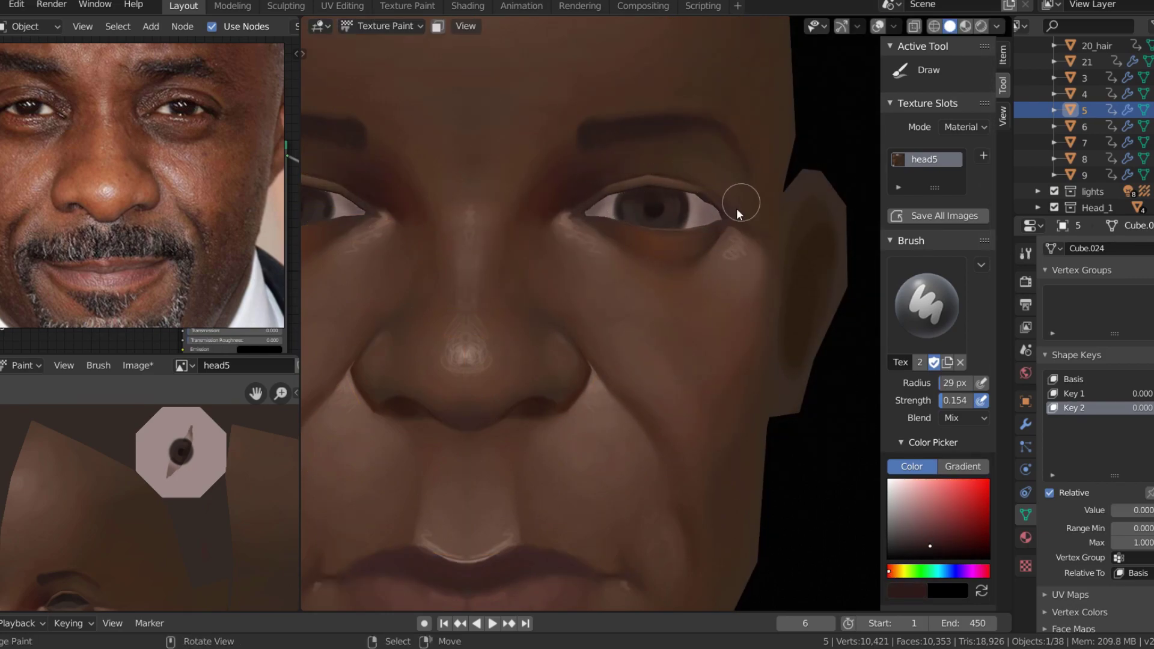
scroll(212, 432, up, 2)
scroll(210, 445, up, 2)
key(shift+space)
Smear and deepen the dark iris ring on the eye texture
click(173, 532)
drag(174, 532, 197, 545)
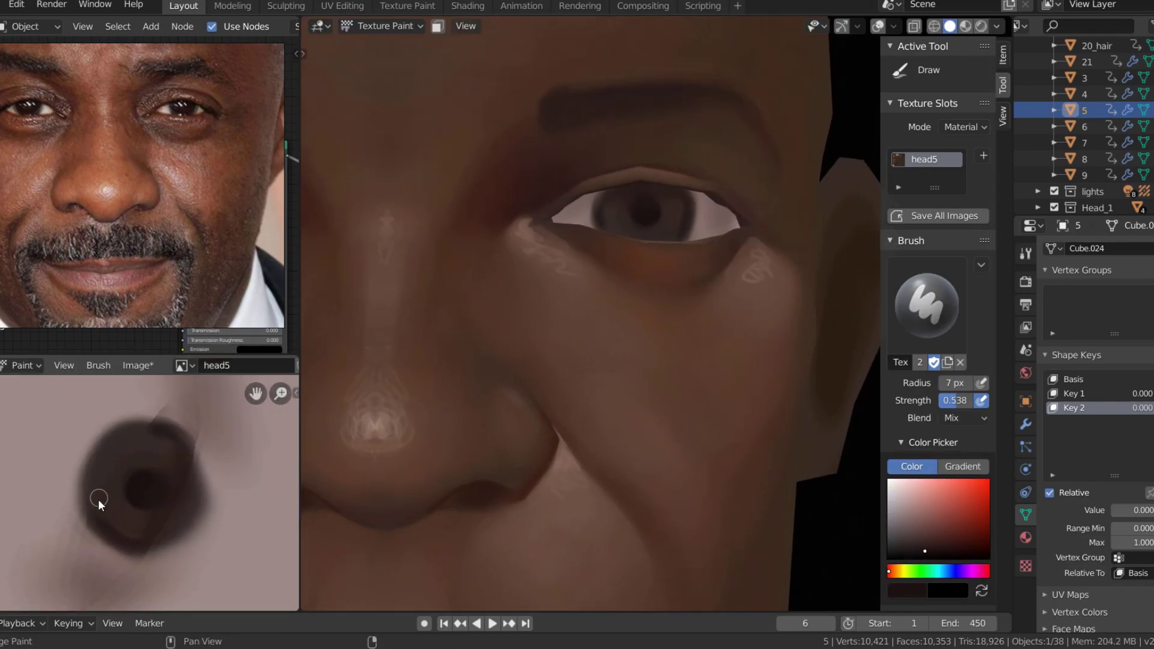
drag(94, 440, 86, 504)
drag(192, 426, 178, 535)
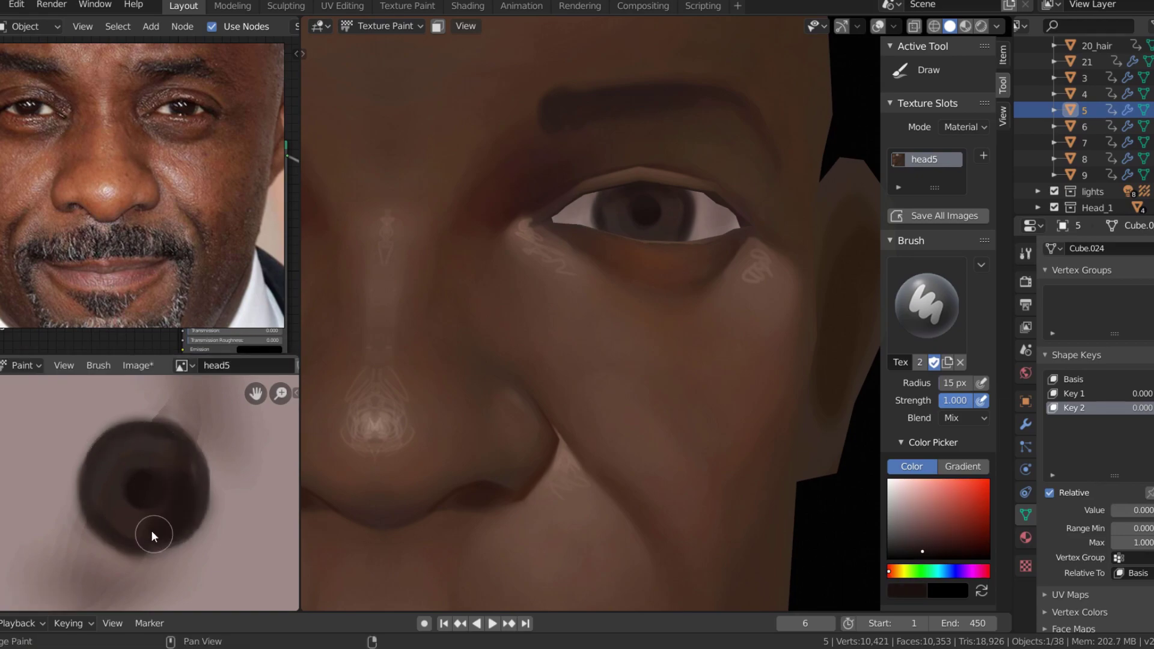
Sample a light colour, paint a small catchlight on the eye, and save head5.png
key(s)
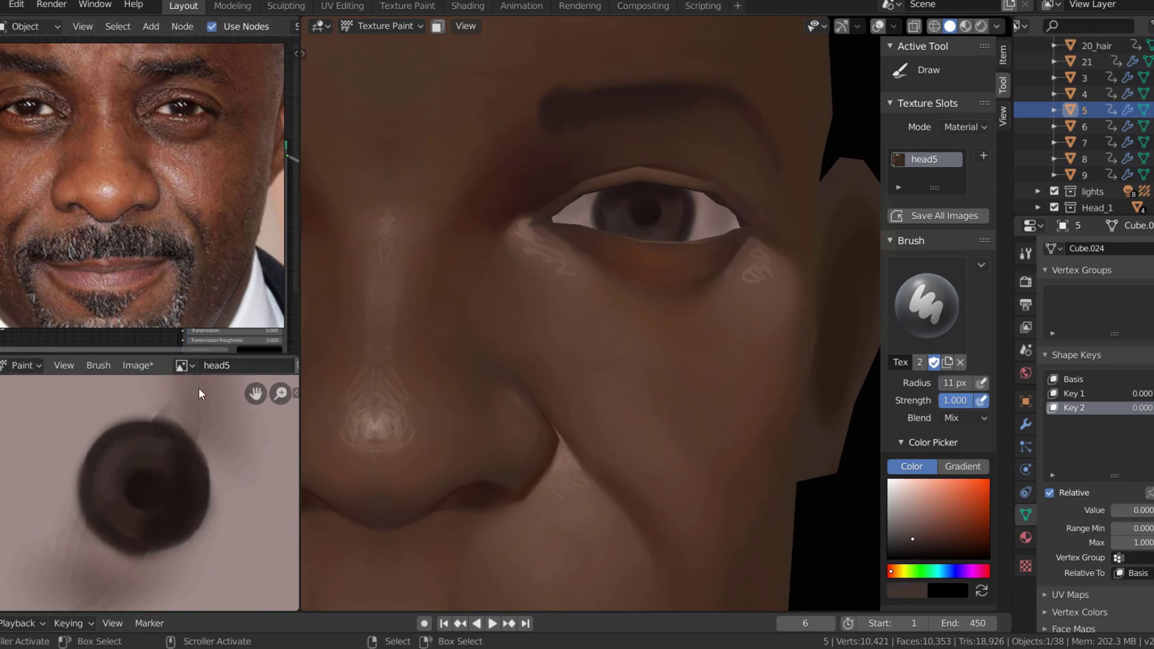
click(102, 458)
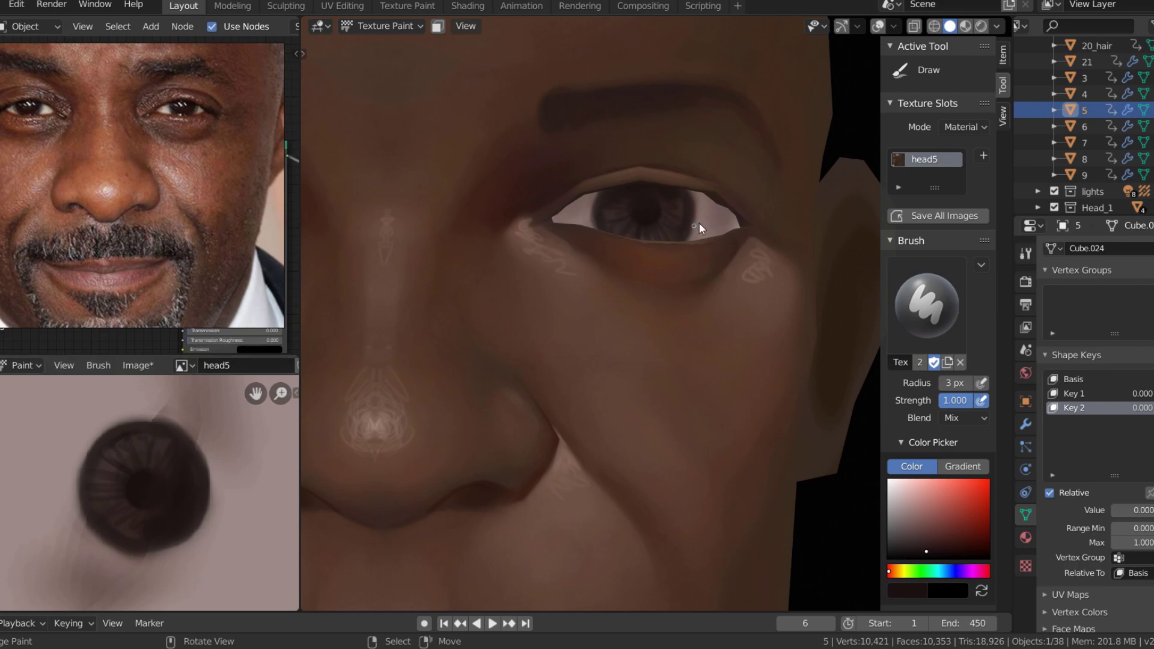
key(s)
click(630, 197)
scroll(627, 211, down, 6)
key(alt+s)
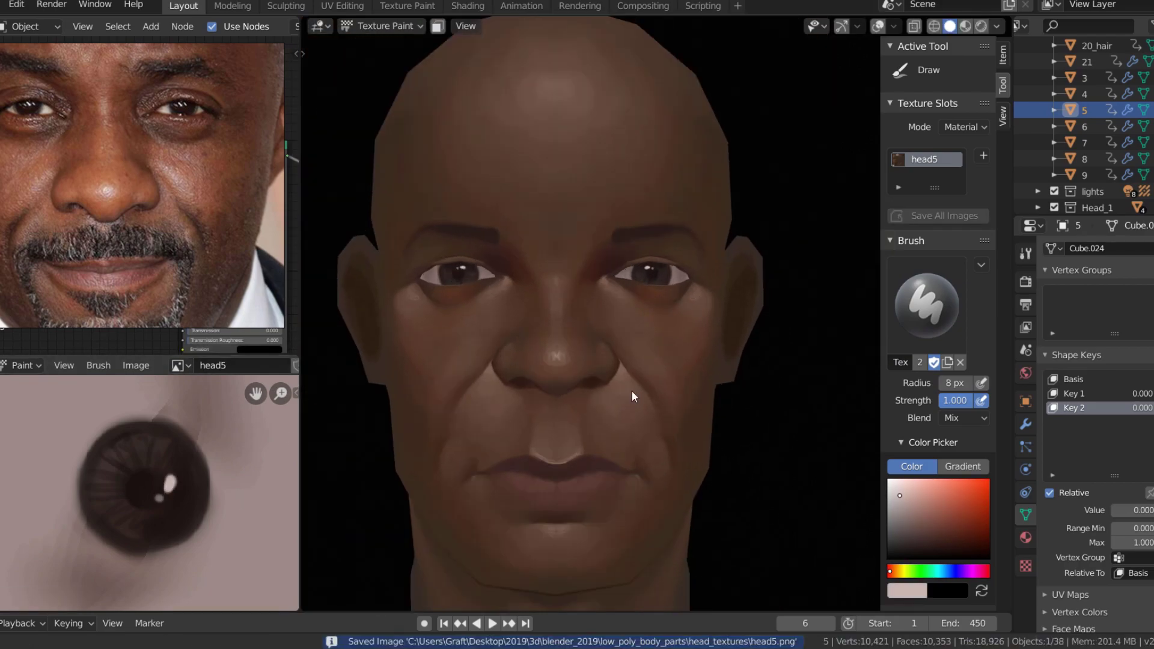
scroll(631, 391, up, 5)
key(shift+space)
Select the Smear brush and raise the Key 1 shape key to 1.000, opening the mouth
click(488, 443)
scroll(667, 286, down, 5)
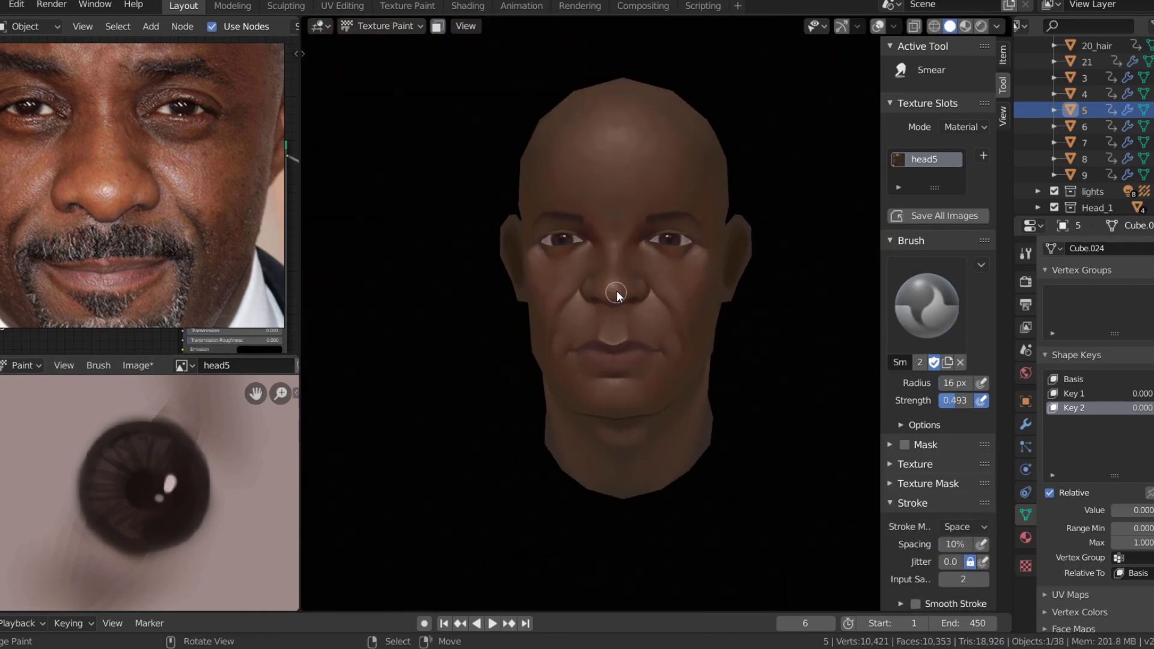
scroll(617, 290, down, 2)
mouse_move(725, 187)
middle_down()
mouse_move(693, 200)
mouse_move(657, 292)
middle_up()
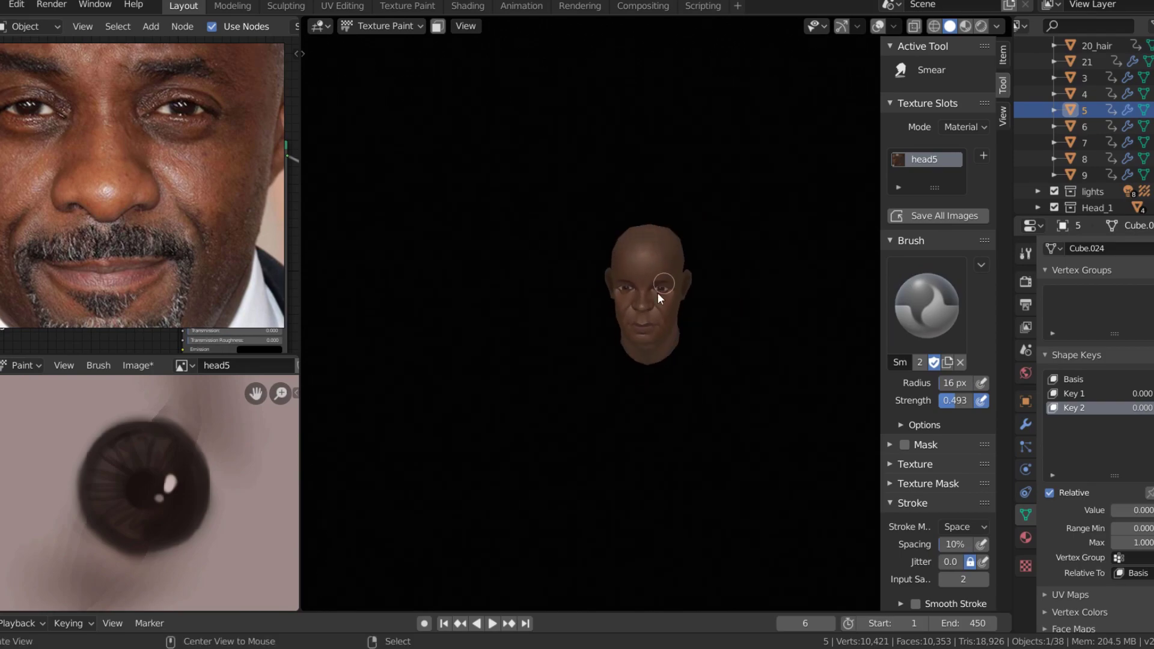
scroll(658, 293, up, 5)
drag(1119, 510, 1151, 509)
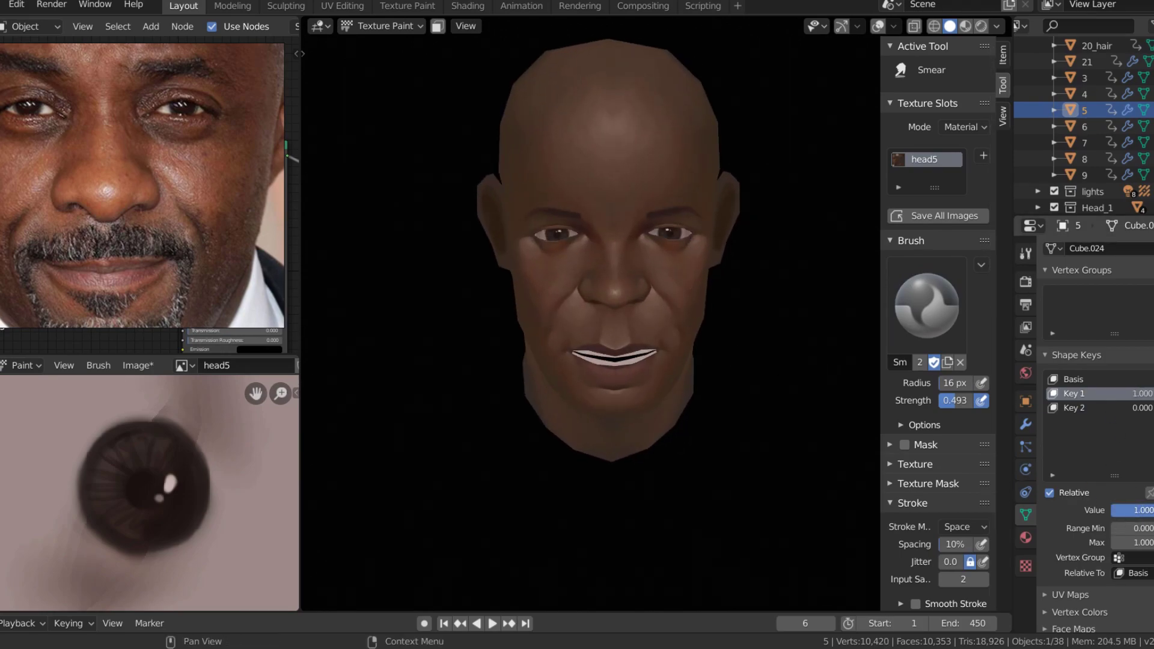
scroll(587, 360, up, 4)
Enable the face mask with wireframe, return to Draw, and sample a colour beside the mouth corner
key(shift+alt+z)
key(m)
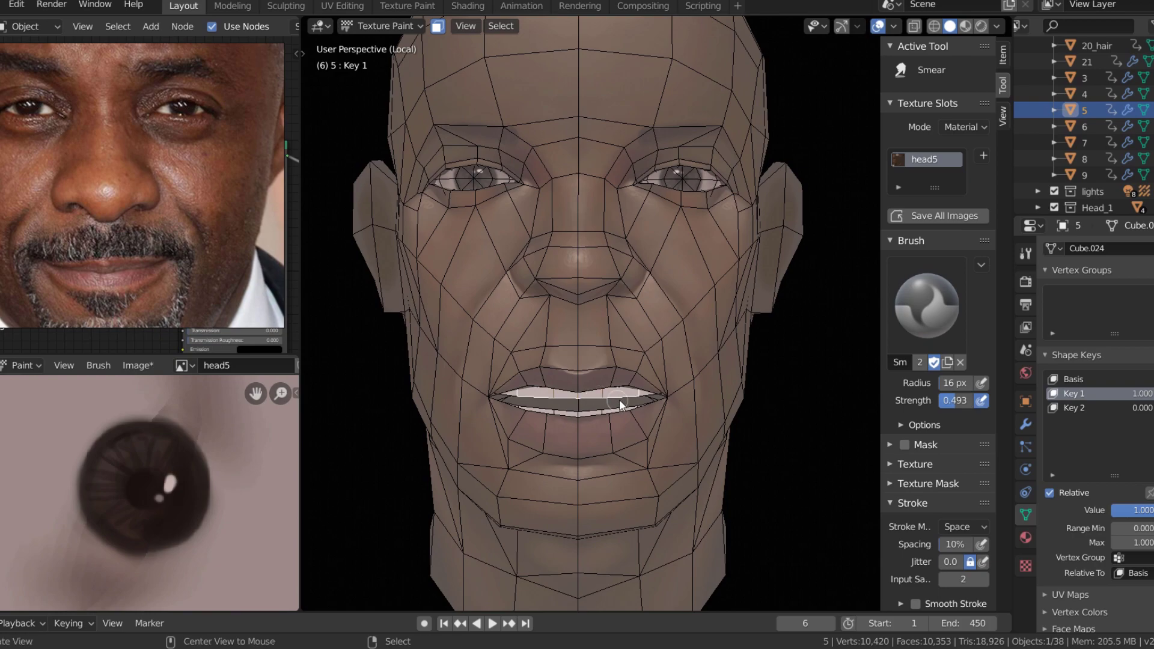
scroll(620, 400, up, 2)
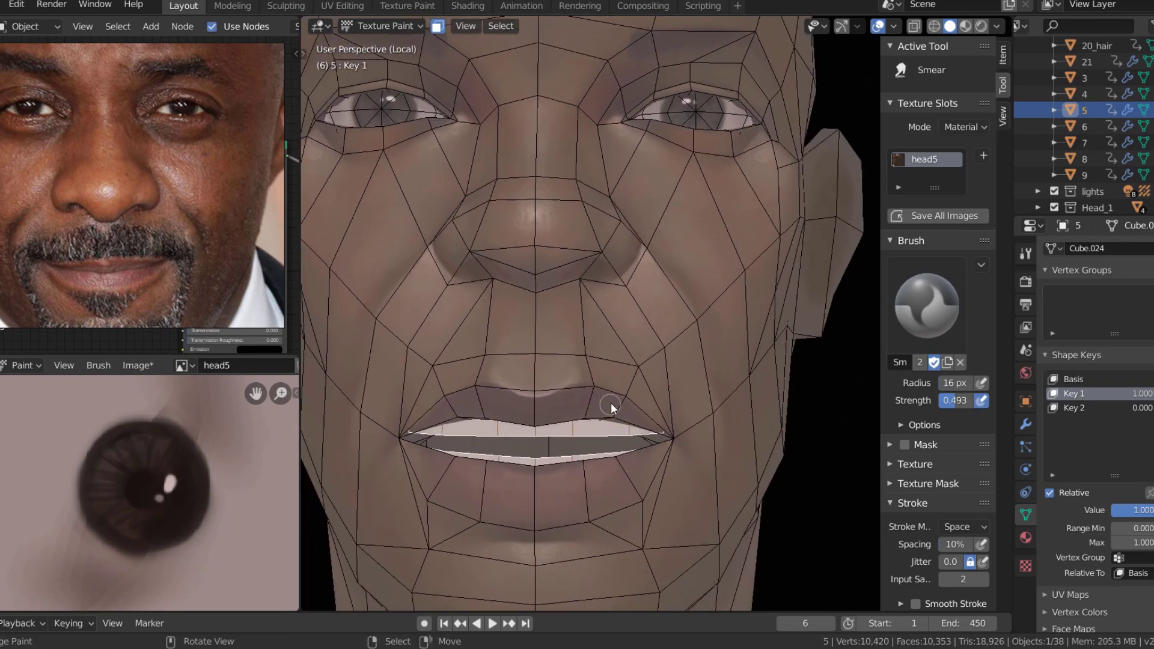
key(shift+space)
click(481, 314)
key(shift+alt+z)
key(s)
click(905, 517)
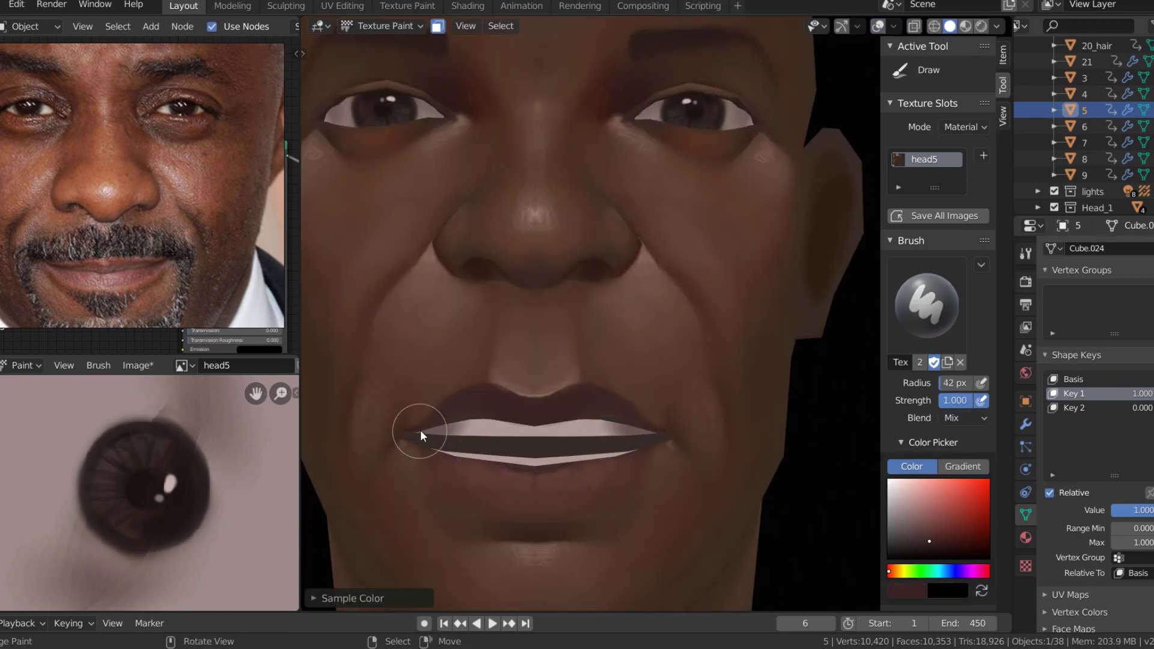
Switch to the Soften brush and soften the paint on the brow above the eye
scroll(457, 430, down, 1)
scroll(505, 442, down, 4)
mouse_move(527, 456)
middle_down()
mouse_move(550, 472)
mouse_move(575, 394)
middle_up()
key(shift+space)
click(637, 239)
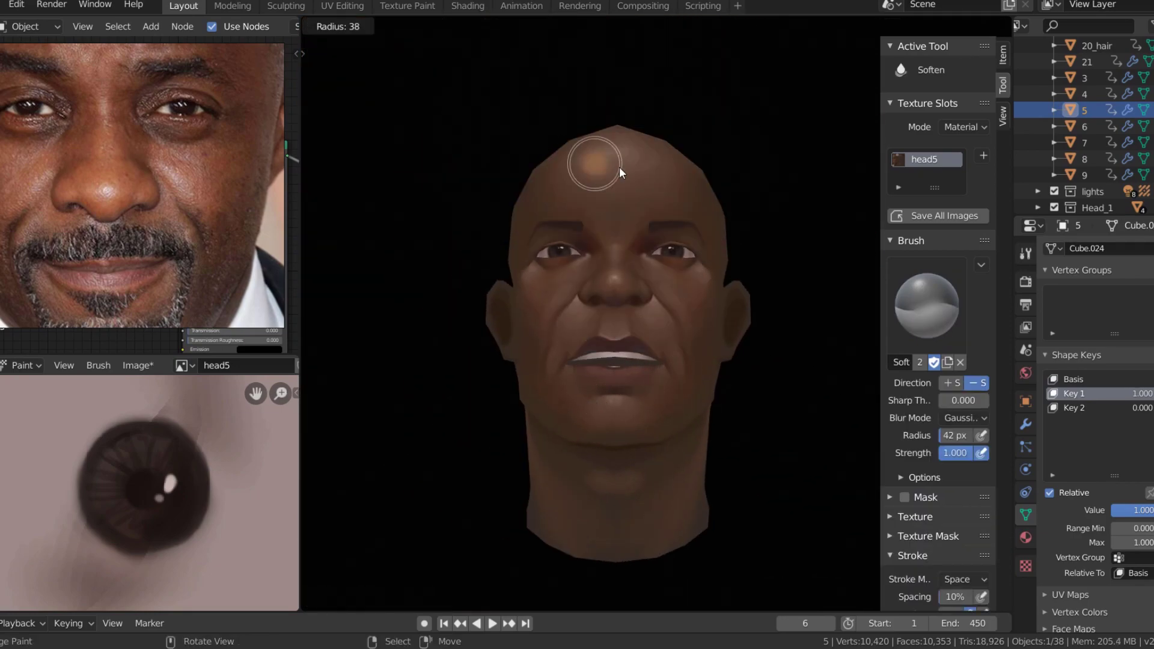
mouse_move(619, 167)
middle_down()
mouse_move(711, 304)
mouse_move(664, 198)
middle_up()
scroll(665, 197, down, 2)
scroll(664, 197, up, 5)
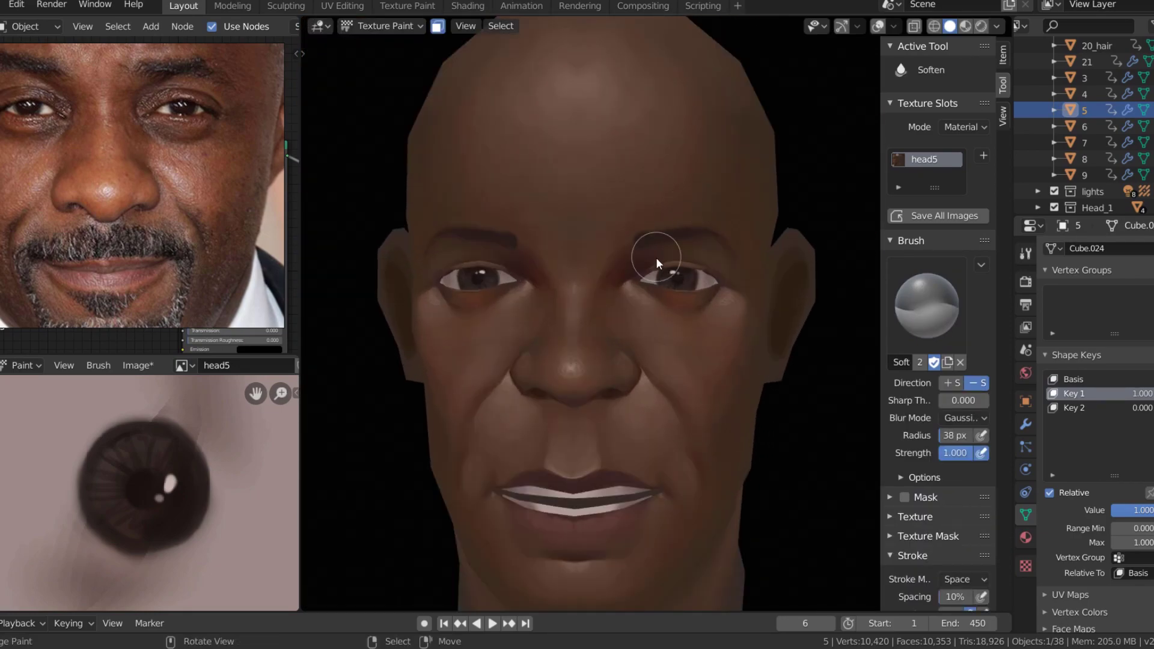
key(shift+space)
click(655, 256)
scroll(655, 212, up, 2)
key(shift+f)
Set the brush strength to about 0.284 and sample brown skin tones from the face
click(605, 207)
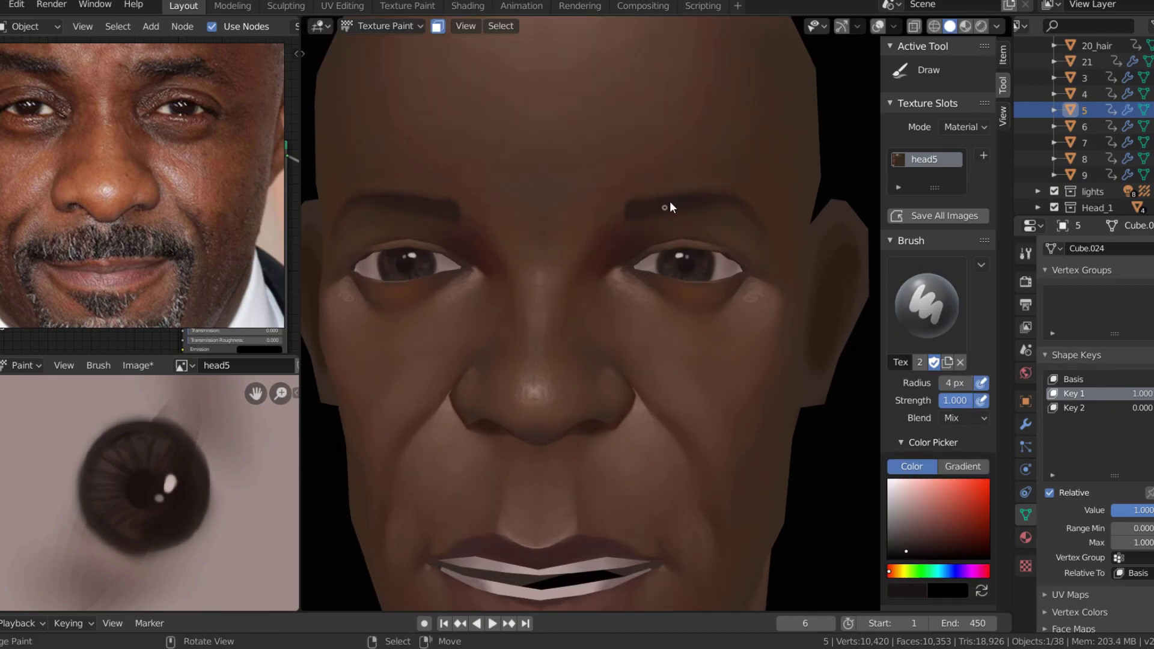
mouse_move(621, 209)
middle_down()
mouse_move(653, 200)
mouse_move(744, 214)
mouse_move(686, 234)
middle_up()
scroll(633, 277, up, 3)
key(s)
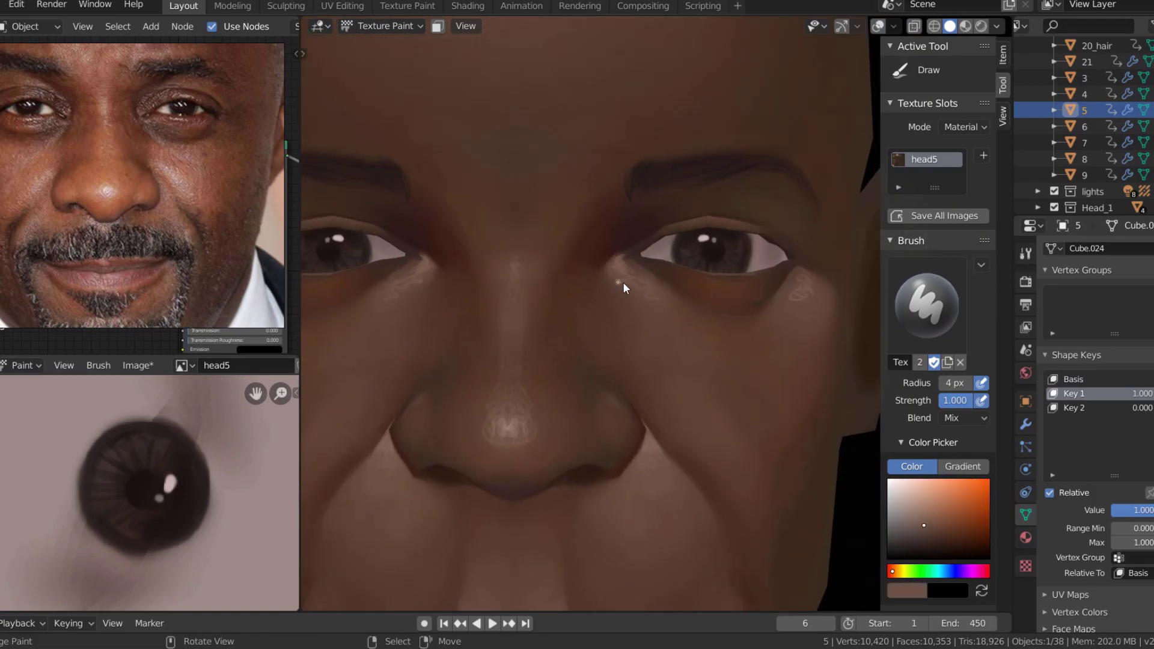
middle_drag(705, 329, 693, 383)
key(s)
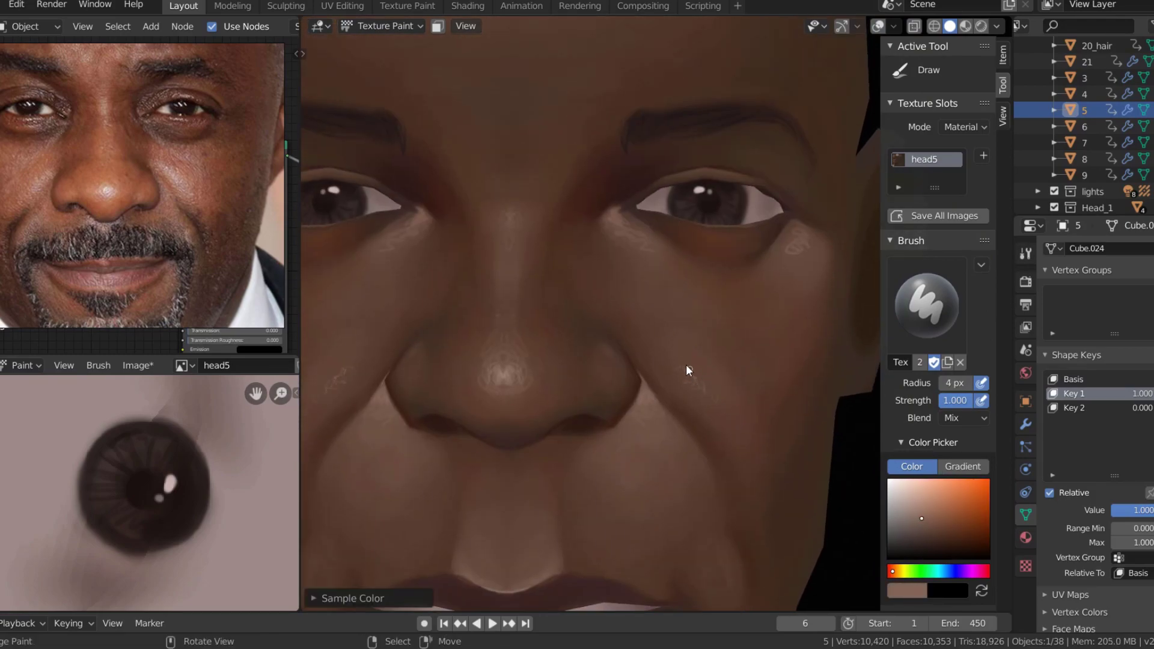
scroll(686, 365, down, 2)
scroll(437, 373, down, 3)
mouse_move(437, 373)
middle_down()
mouse_move(630, 398)
mouse_move(588, 358)
mouse_move(602, 342)
mouse_move(666, 328)
mouse_move(640, 292)
middle_up()
scroll(648, 231, up, 2)
scroll(663, 312, up, 2)
key(shift+f)
click(668, 303)
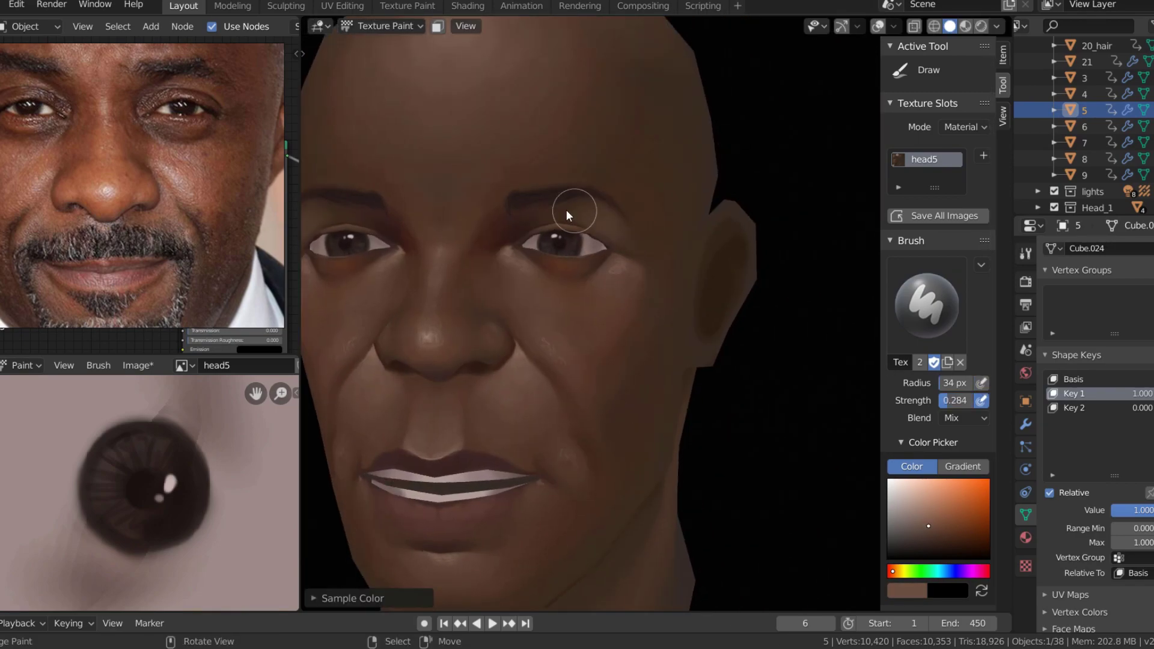
middle_drag(565, 209, 589, 232)
Resize the brush and sample darker skin colours to shade the eyes and cheeks
key(bracketleft)
key(bracketleft)
key(bracketleft)
key(s)
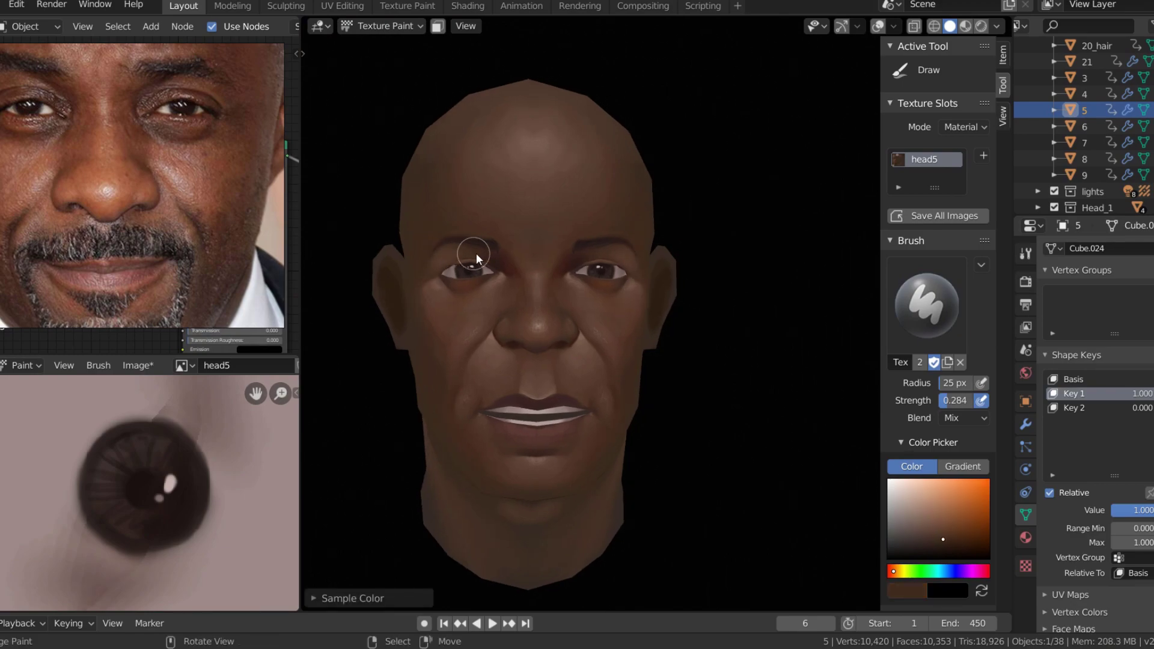
scroll(561, 286, up, 2)
key(bracketright)
key(bracketright)
key(bracketright)
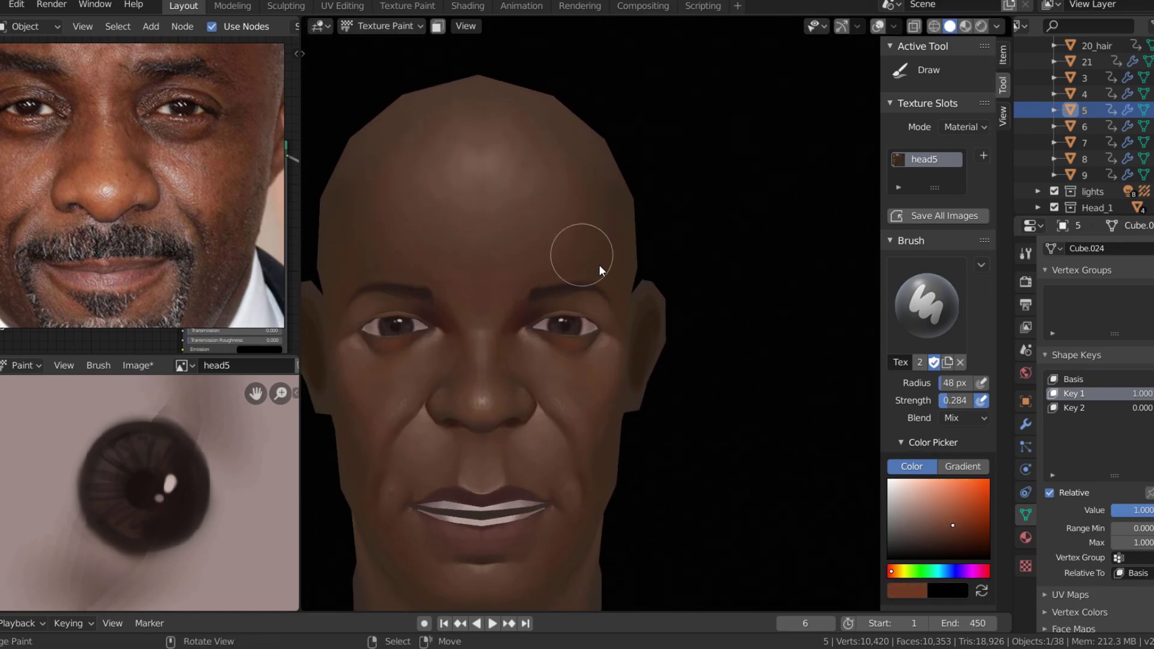
key(s)
key(bracketright)
key(bracketright)
key(bracketright)
key(s)
scroll(529, 241, down, 2)
mouse_move(556, 275)
middle_down()
mouse_move(783, 217)
mouse_move(672, 299)
mouse_move(639, 365)
middle_up()
scroll(672, 300, up, 3)
scroll(639, 365, up, 5)
scroll(569, 358, up, 3)
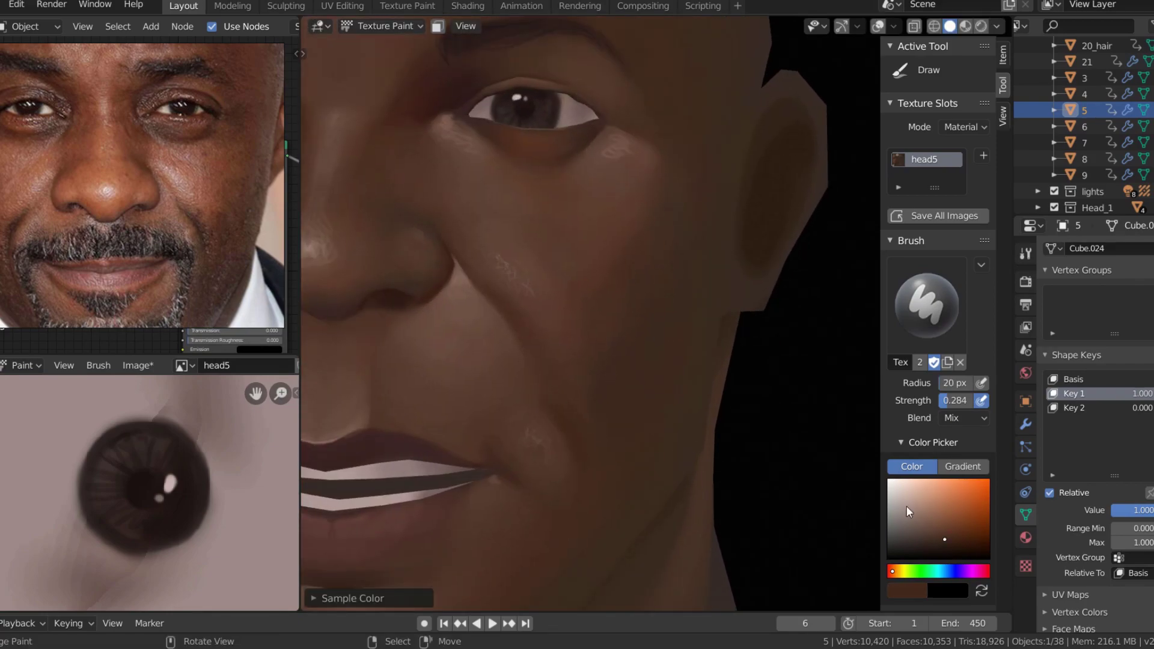
With a fine brush tip, paint darker creases around the mouth using sampled colours
key(bracketleft)
key(bracketleft)
key(bracketleft)
key(s)
key(bracketright)
key(bracketright)
key(bracketright)
scroll(565, 426, down, 5)
middle_drag(548, 324, 443, 497)
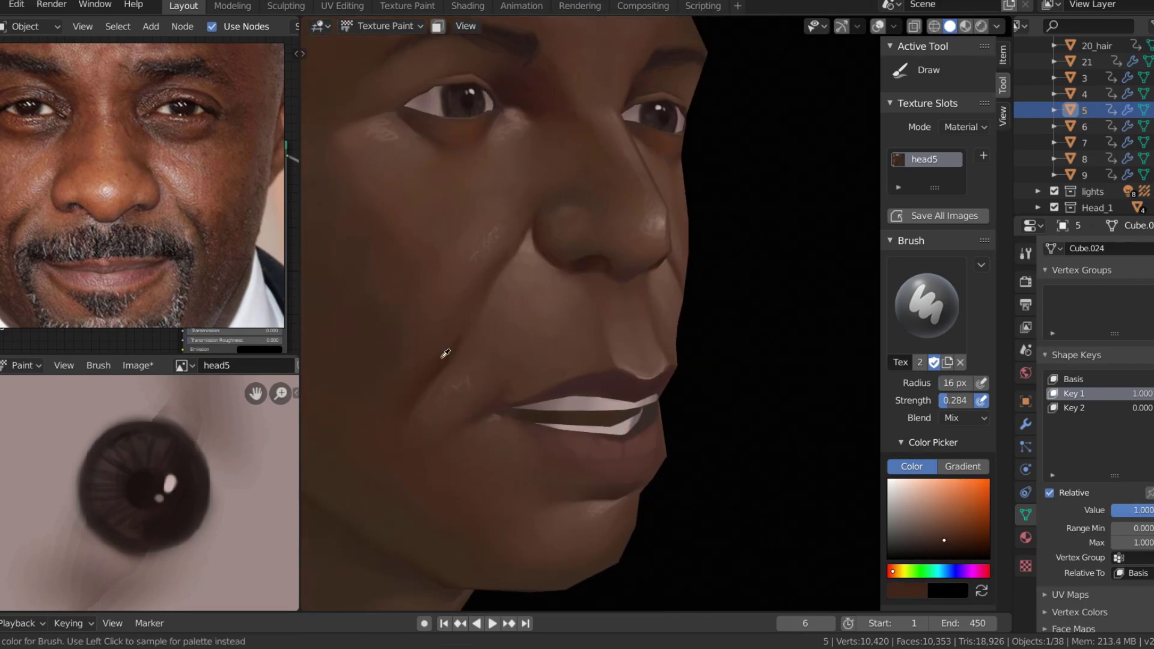
key(s)
scroll(466, 367, up, 3)
key(bracketright)
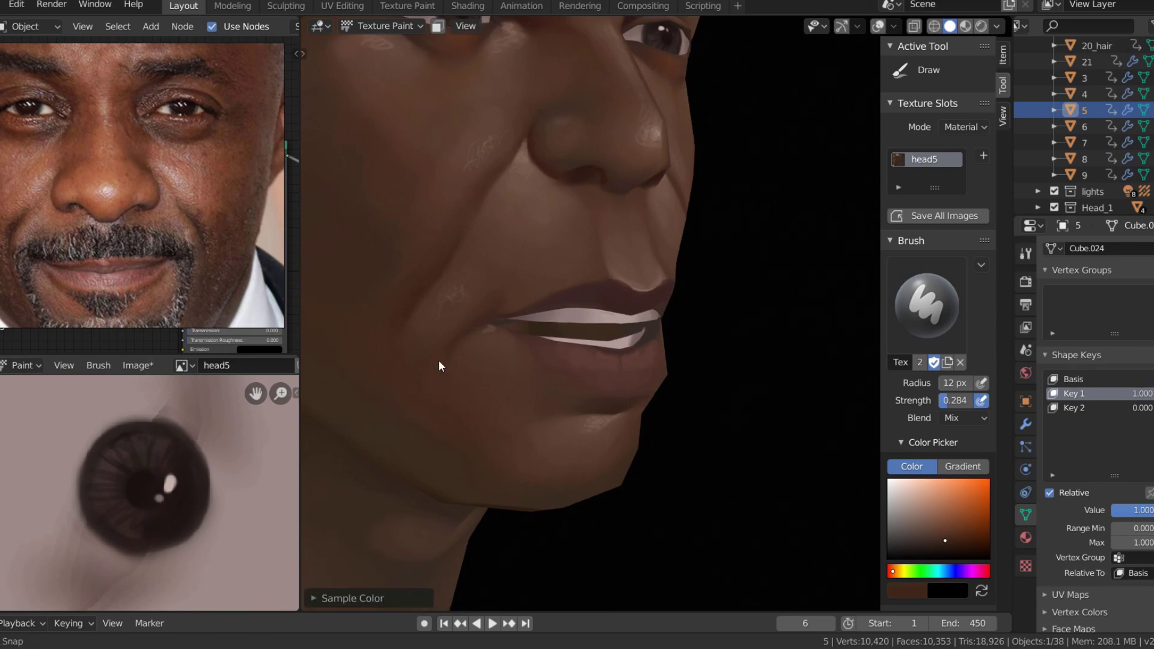
scroll(439, 332, up, 2)
key(s)
mouse_move(438, 360)
middle_down()
mouse_move(439, 332)
mouse_move(686, 297)
middle_up()
scroll(686, 297, down, 3)
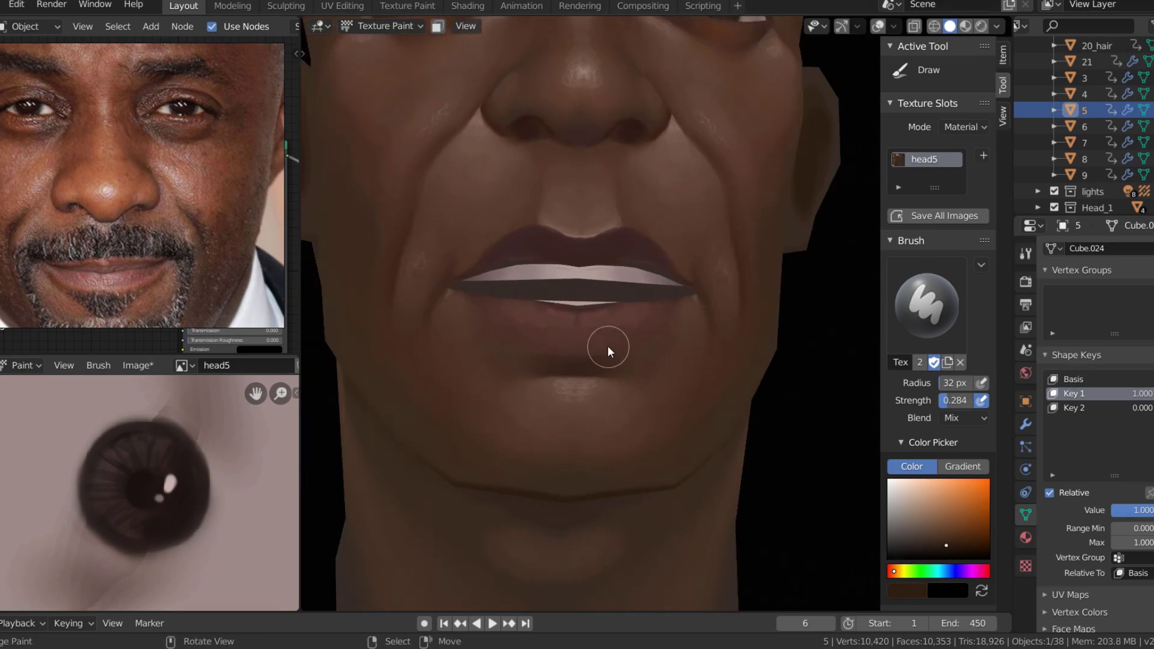
Shade the lips and area below them with reddish tones, then save head5.png
key(s)
scroll(623, 246, up, 3)
key(bracketleft)
key(bracketleft)
mouse_move(594, 242)
middle_down()
mouse_move(611, 213)
mouse_move(656, 225)
mouse_move(670, 255)
middle_up()
key(s)
key(bracketleft)
key(bracketleft)
key(bracketleft)
click(589, 235)
scroll(685, 241, down, 3)
key(alt+s)
scroll(593, 334, down, 2)
Resample cheek skin tones and enlarge the brush for facial touch-ups
click(592, 335)
key(f)
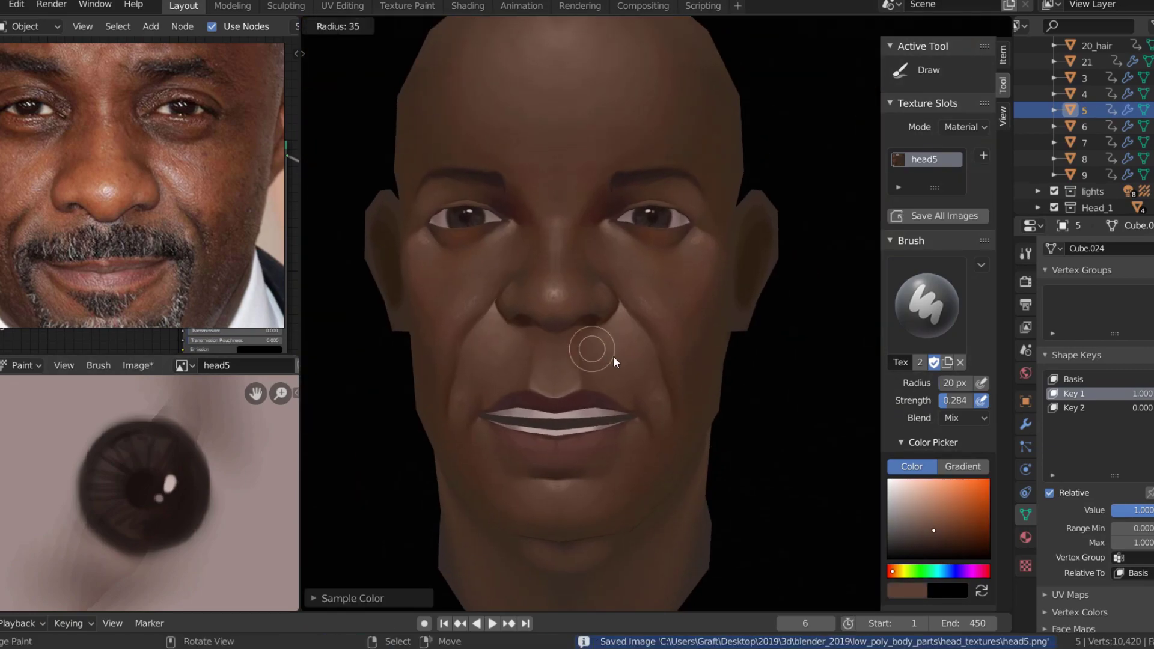
scroll(612, 356, down, 2)
key(s)
key(s)
mouse_move(602, 338)
middle_down()
mouse_move(690, 292)
mouse_move(658, 254)
mouse_move(582, 314)
middle_up()
scroll(582, 314, up, 2)
key(s)
key(f)
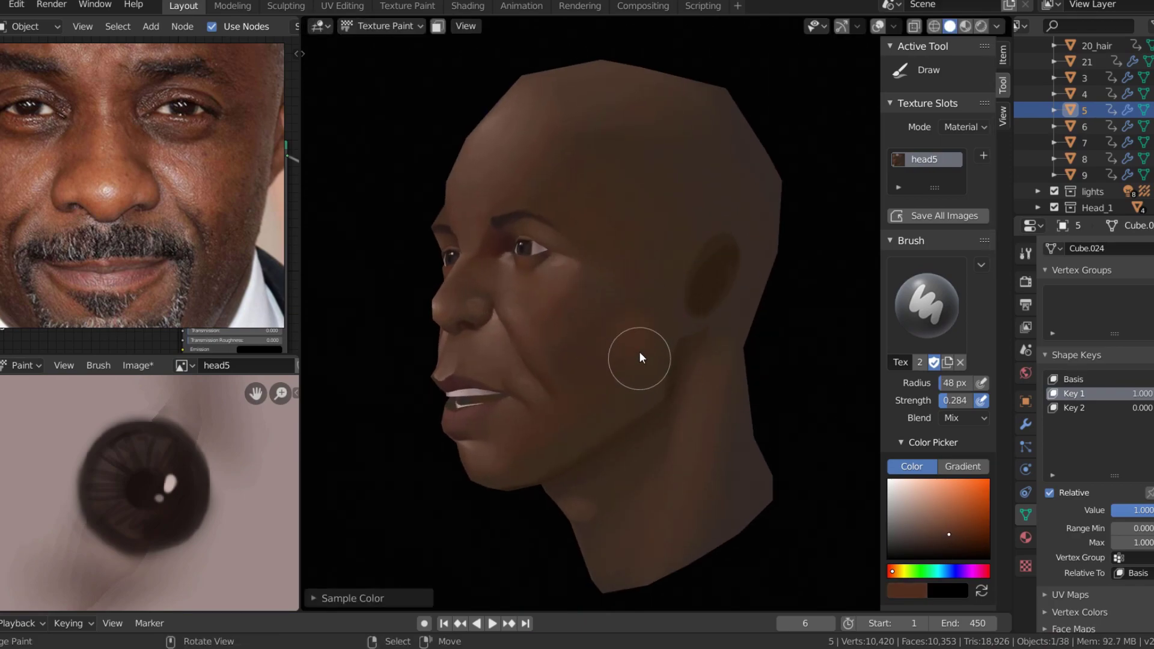
click(639, 350)
mouse_move(623, 382)
middle_down()
mouse_move(653, 299)
mouse_move(491, 319)
middle_up()
Touch up the scalp and side of the head, then save head5.png
key(s)
key(f)
click(485, 181)
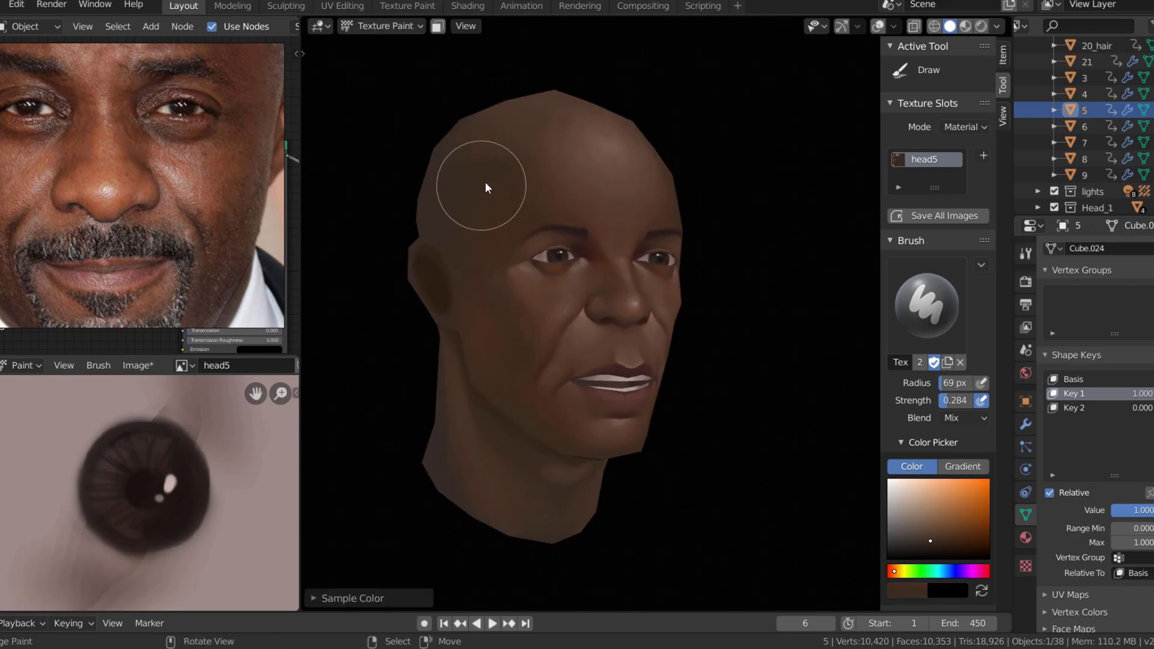
middle_drag(485, 181, 635, 327)
mouse_move(615, 166)
middle_down()
mouse_move(704, 238)
mouse_move(648, 235)
mouse_move(638, 168)
middle_up()
scroll(656, 215, down, 2)
key(s)
key(alt+s)
scroll(693, 262, down, 2)
Exit local view to compare against the other heads, then re-isolate the dark head
key(KP_Divide)
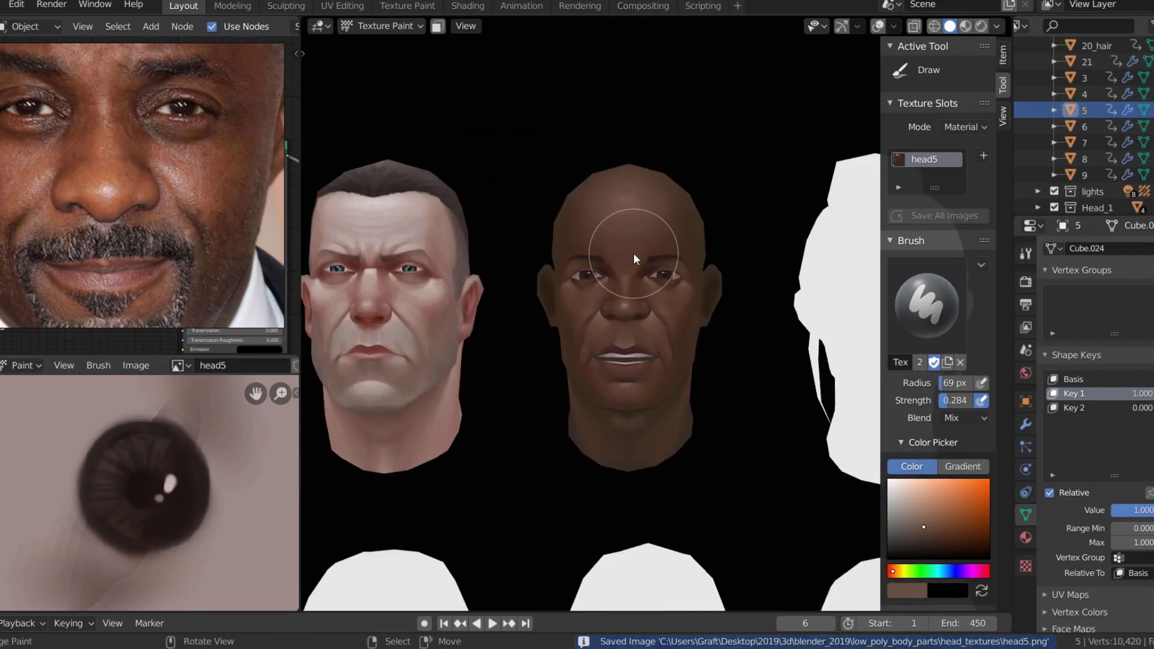
key(ctrl+space)
scroll(661, 337, down, 3)
scroll(750, 295, up, 3)
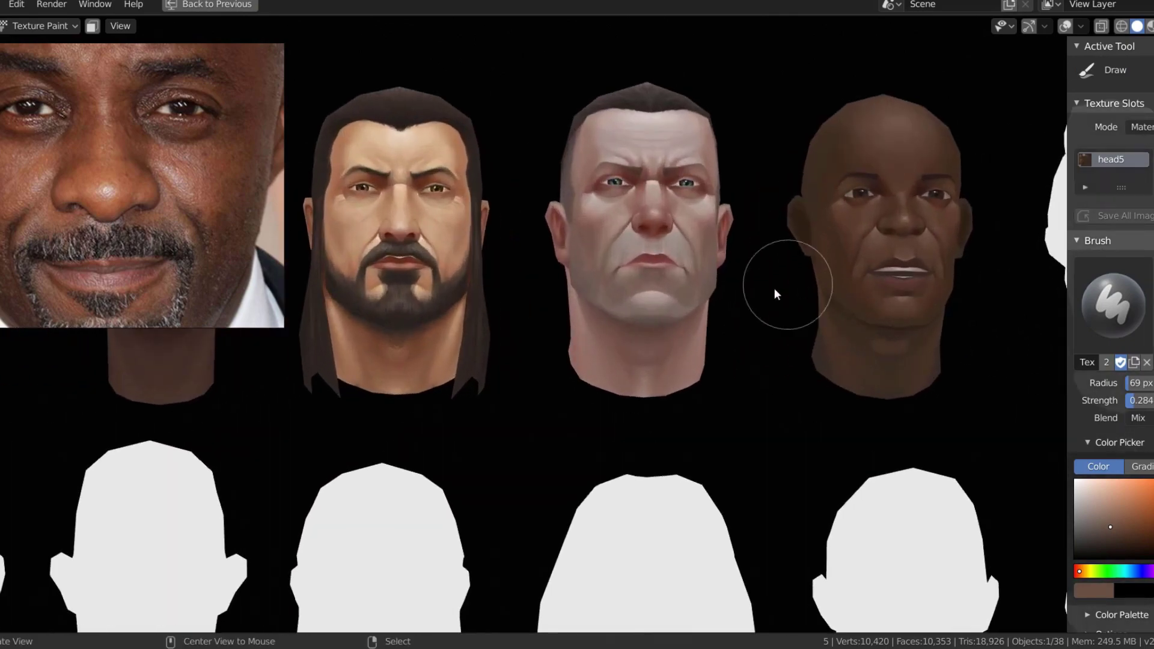
key(ctrl+space)
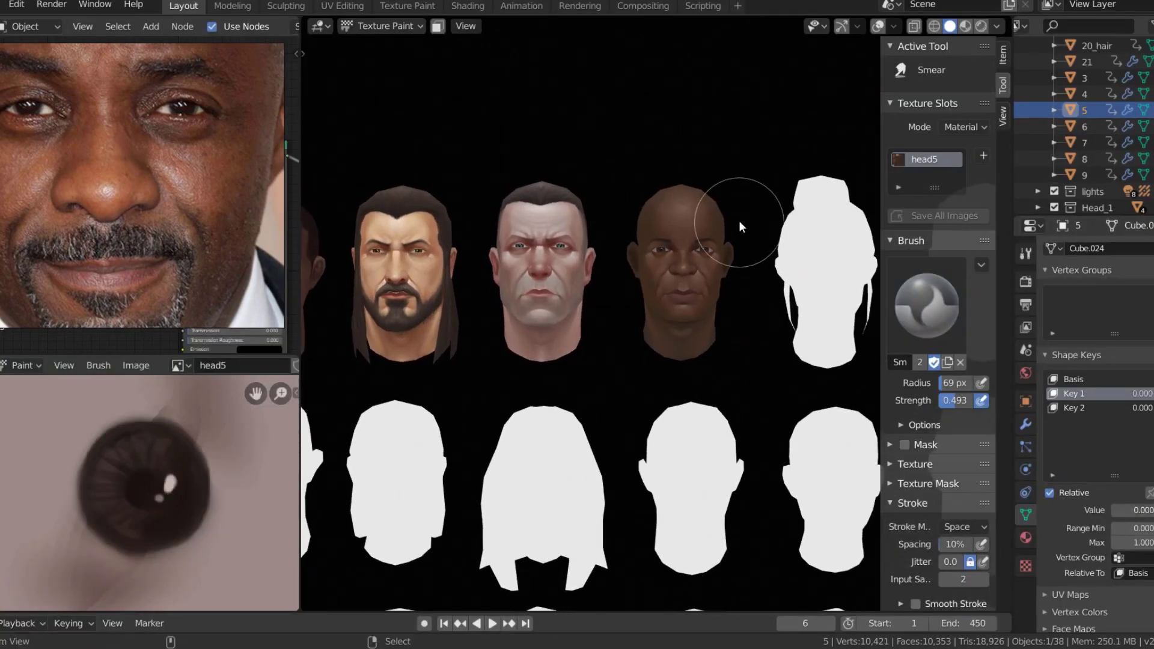
key(KP_Divide)
scroll(699, 385, up, 3)
Resize the brush, switch back to the normal Draw tool, and save head5.png
key(f)
click(667, 267)
key(shift+space)
click(691, 243)
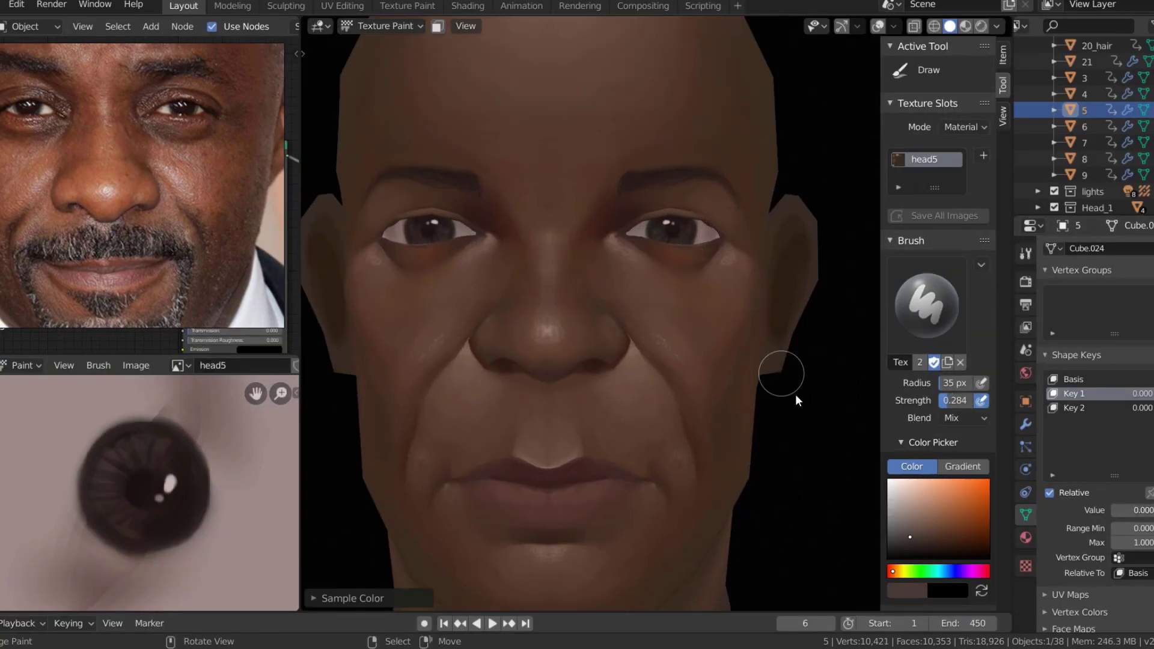
key(s)
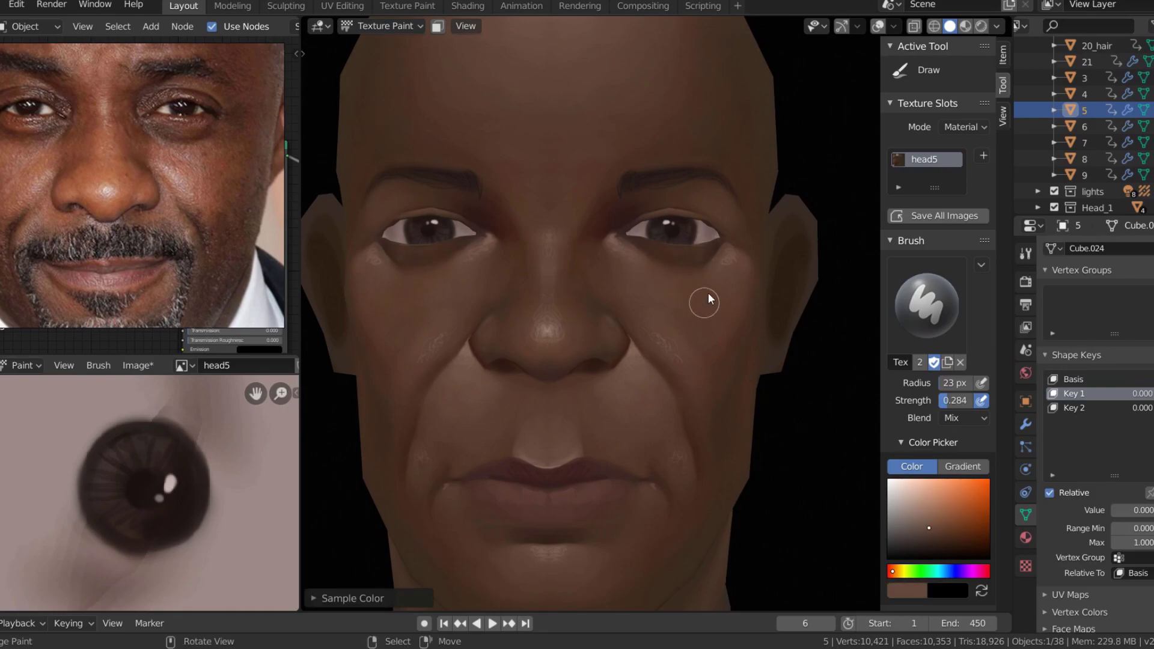
scroll(704, 302, down, 4)
scroll(148, 527, down, 2)
key(alt+s)
scroll(149, 532, down, 2)
Orbit to the side profile, sample skin tones, and set a 40 px brush
scroll(180, 481, down, 2)
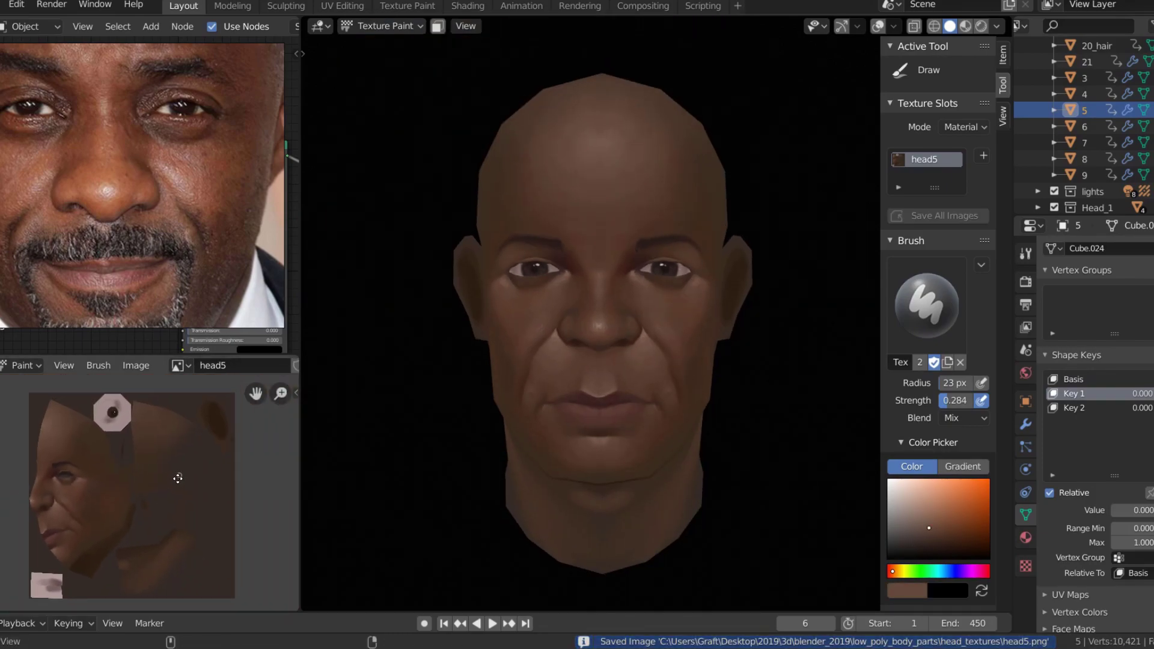
middle_drag(337, 354, 492, 350)
key(s)
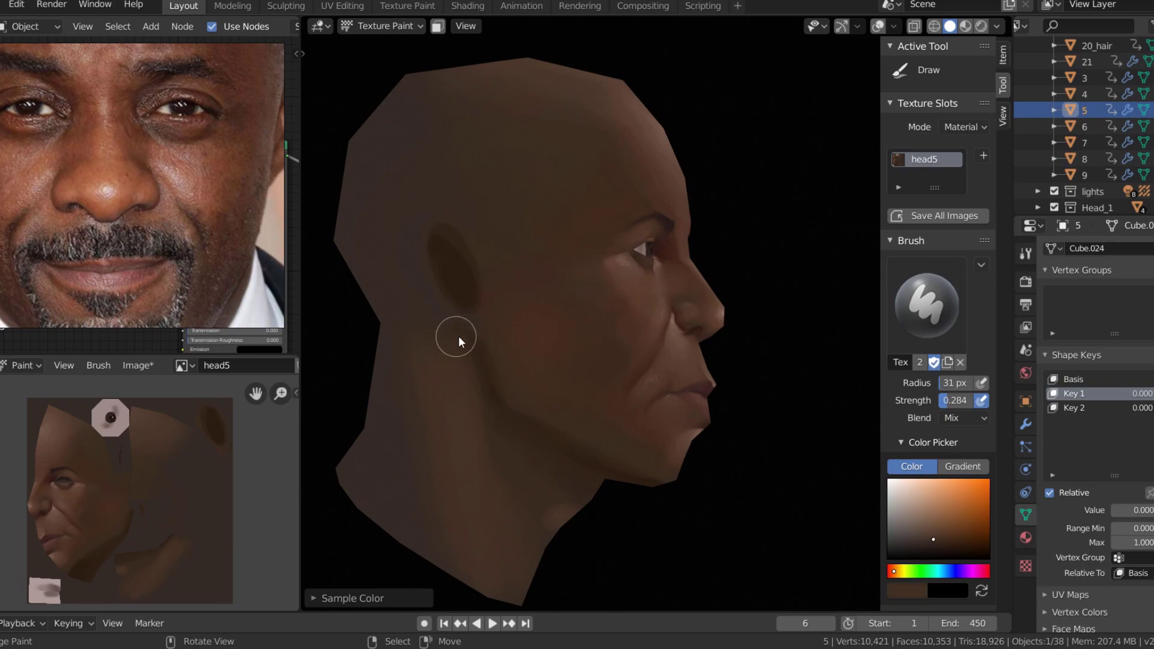
key(s)
mouse_move(524, 420)
middle_down()
mouse_move(448, 314)
mouse_move(521, 407)
mouse_move(588, 344)
mouse_move(743, 324)
mouse_move(617, 320)
middle_up()
key(f)
click(500, 383)
key(s)
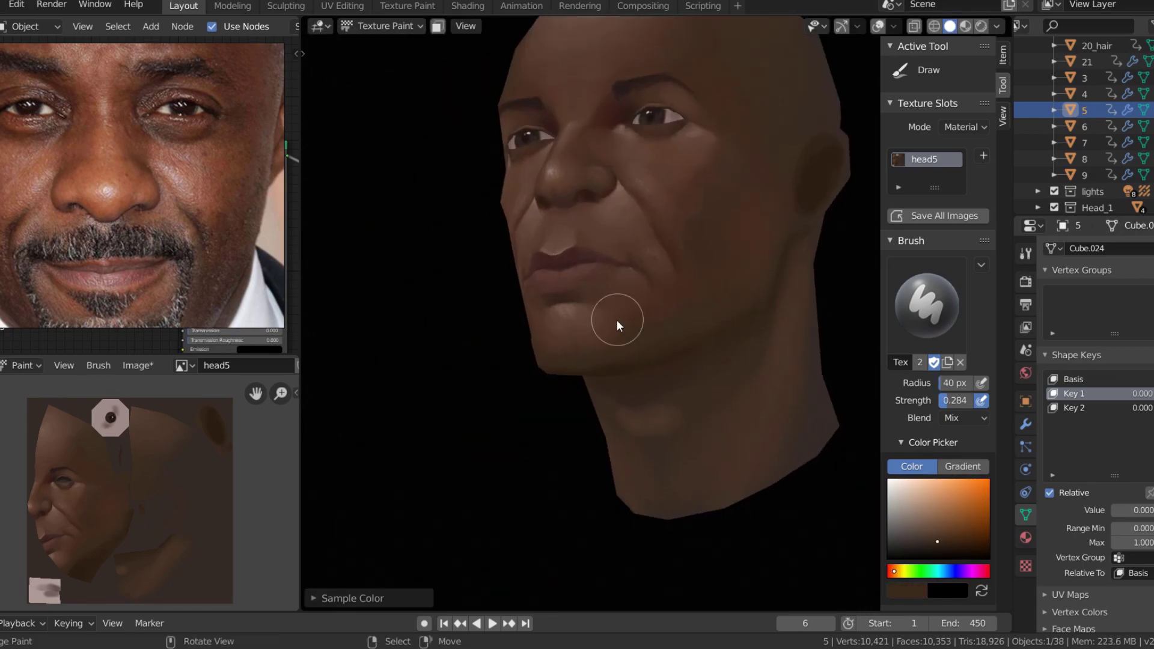
key(s)
Paint skin shading viewed from below the head and save head5.png
scroll(776, 258, down, 4)
mouse_move(778, 258)
middle_down()
mouse_move(631, 362)
mouse_move(656, 326)
mouse_move(670, 415)
mouse_move(674, 386)
mouse_move(645, 347)
mouse_move(692, 205)
middle_up()
scroll(640, 363, up, 4)
key(f)
click(676, 338)
key(s)
key(alt+s)
scroll(646, 347, up, 3)
Show the wireframe overlay and paint darker shading inside the ear hollow
key(z)
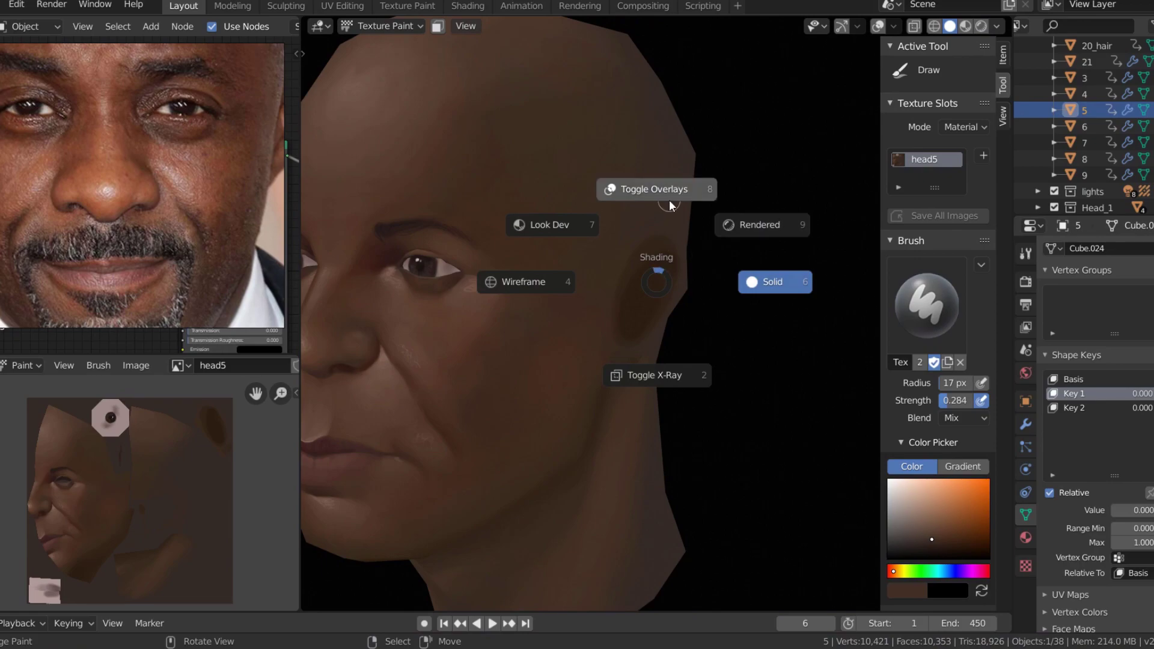
click(668, 199)
scroll(613, 289, up, 3)
drag(612, 289, 633, 279)
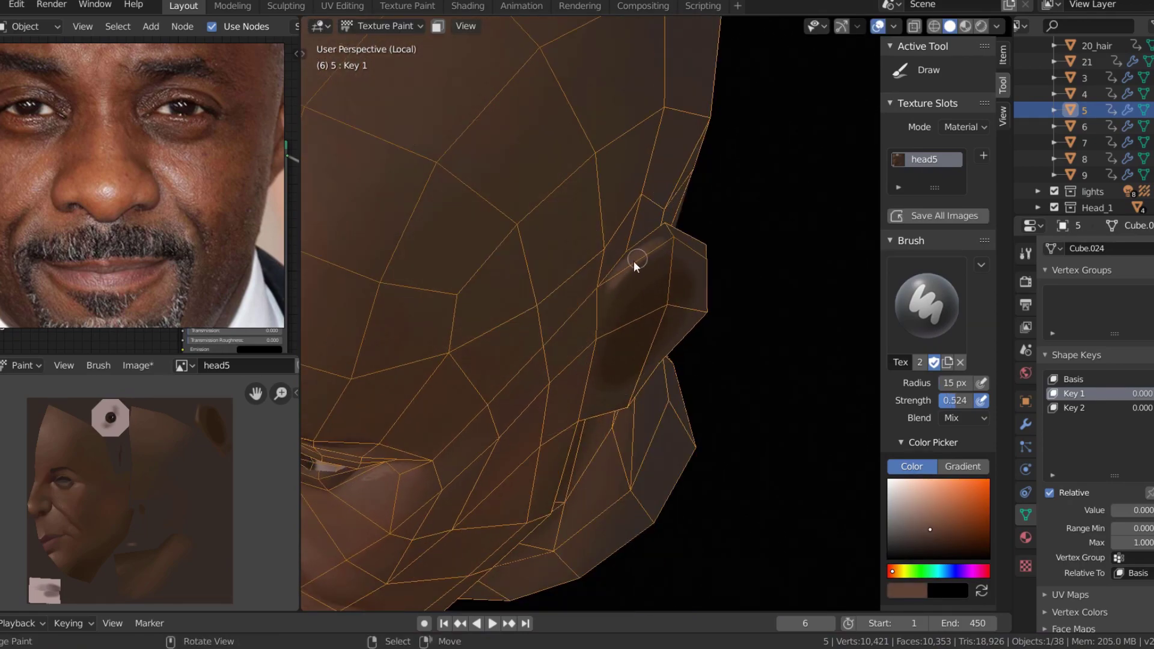
mouse_move(634, 260)
middle_down()
mouse_move(695, 290)
mouse_move(607, 291)
mouse_move(631, 287)
mouse_move(600, 340)
middle_up()
key(s)
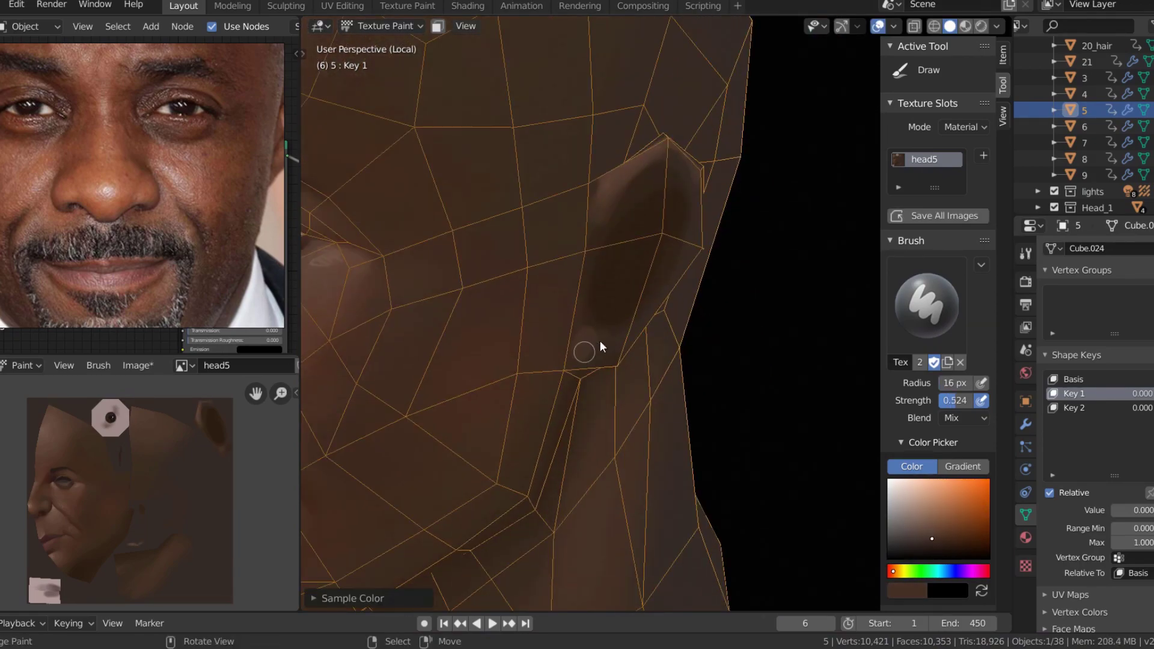
Enlarge the brush, hide the wireframe overlay, and save head5.png
key(f)
click(637, 302)
key(shift+alt+z)
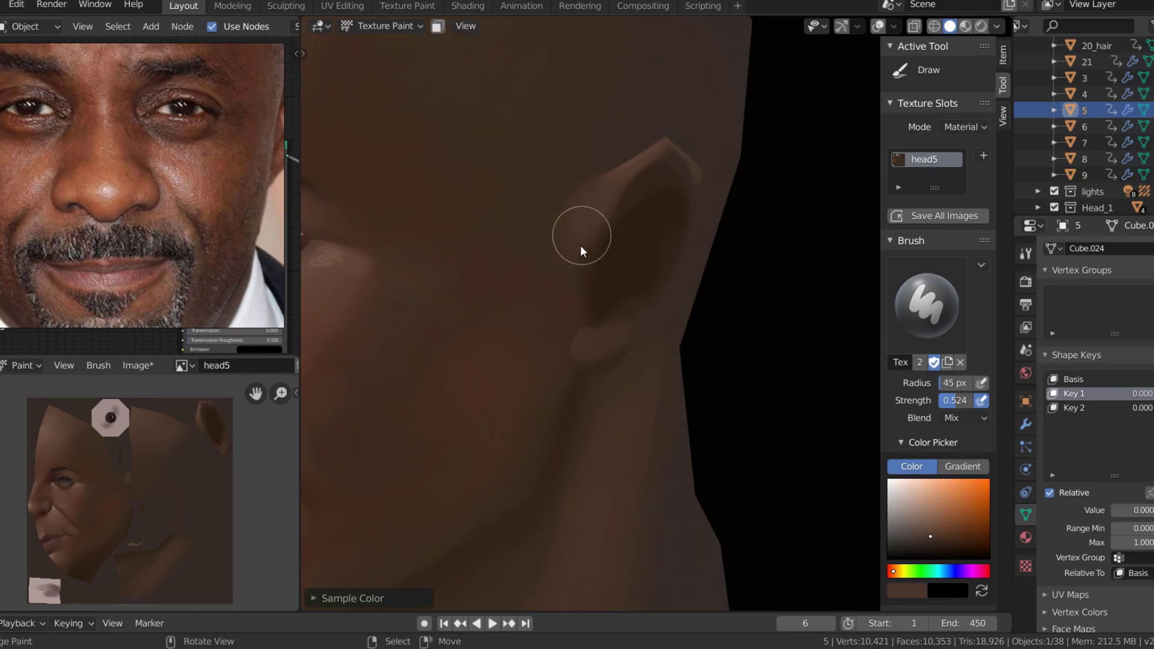
middle_drag(580, 246, 697, 223)
scroll(697, 223, down, 5)
scroll(661, 241, down, 2)
key(alt+s)
View the face from the front and shrink the brush to a tiny 3 px
scroll(478, 232, up, 7)
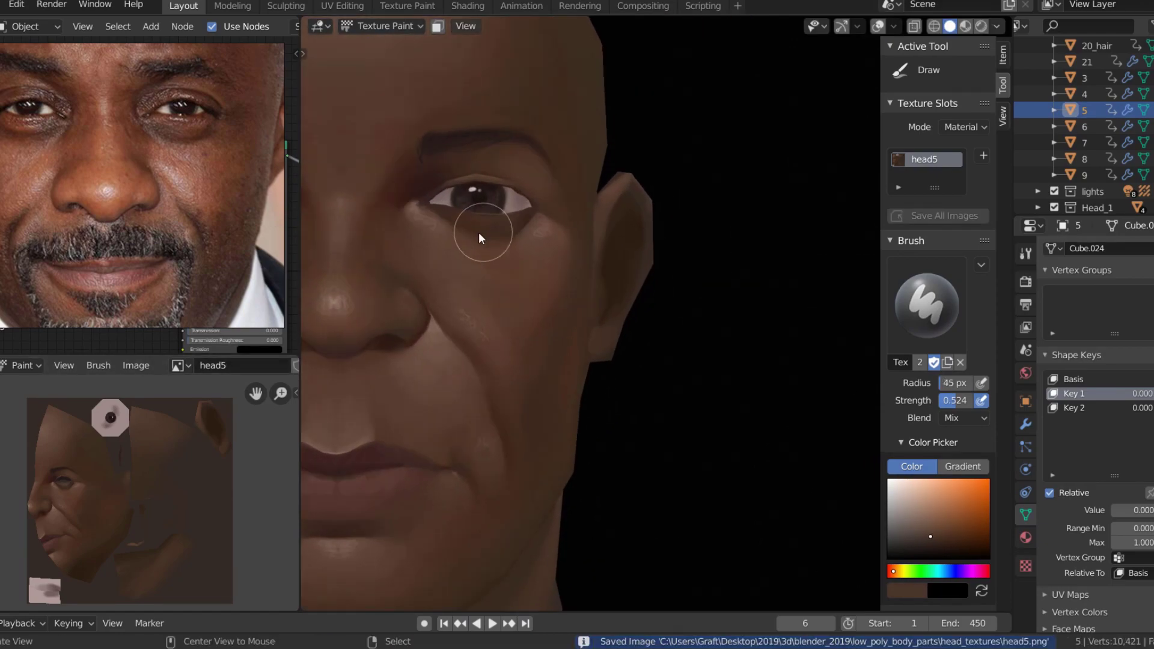
middle_drag(478, 232, 781, 393)
scroll(782, 393, down, 3)
key(s)
scroll(657, 310, up, 3)
scroll(662, 344, up, 2)
click(662, 343)
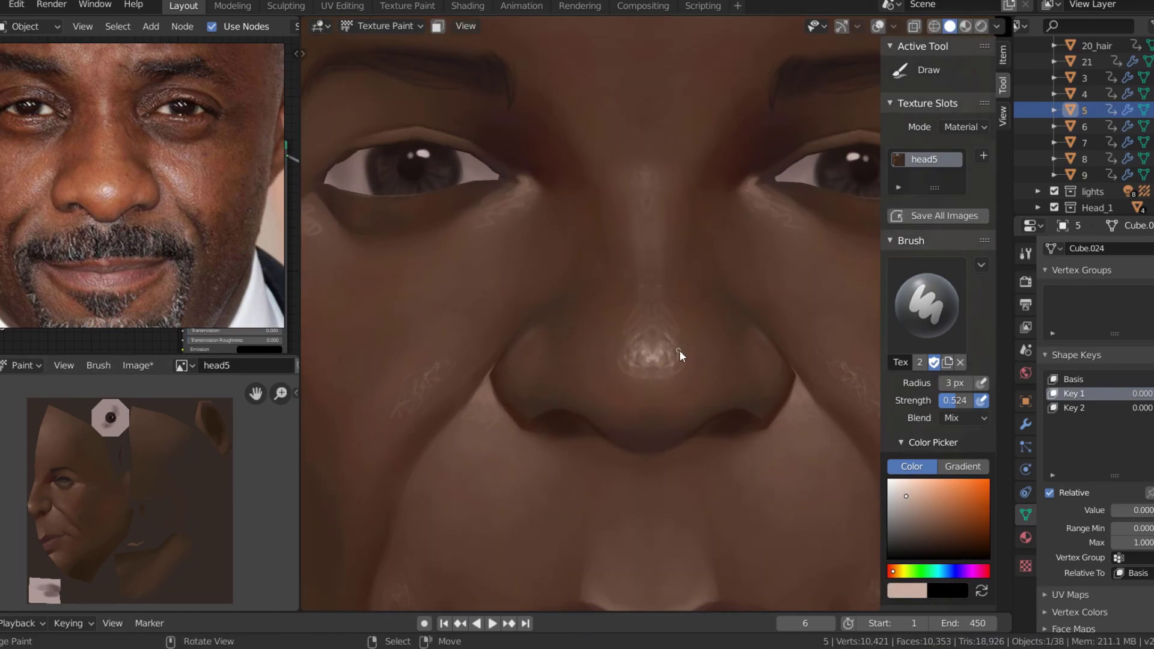
Orbit and zoom around the face and mouth to line up the highlight spots
scroll(501, 333, down, 2)
mouse_move(501, 333)
middle_down()
mouse_move(525, 378)
mouse_move(640, 230)
mouse_move(650, 249)
middle_up()
scroll(573, 249, up, 3)
scroll(440, 265, down, 3)
scroll(472, 278, up, 3)
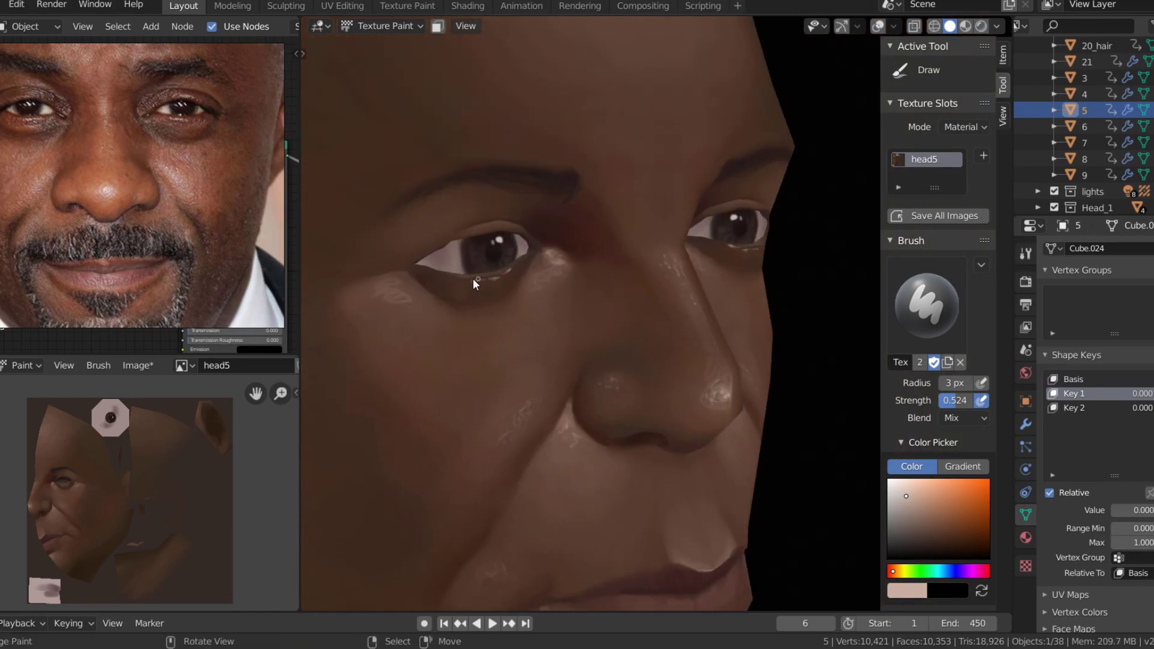
middle_drag(473, 279, 554, 254)
scroll(604, 251, down, 2)
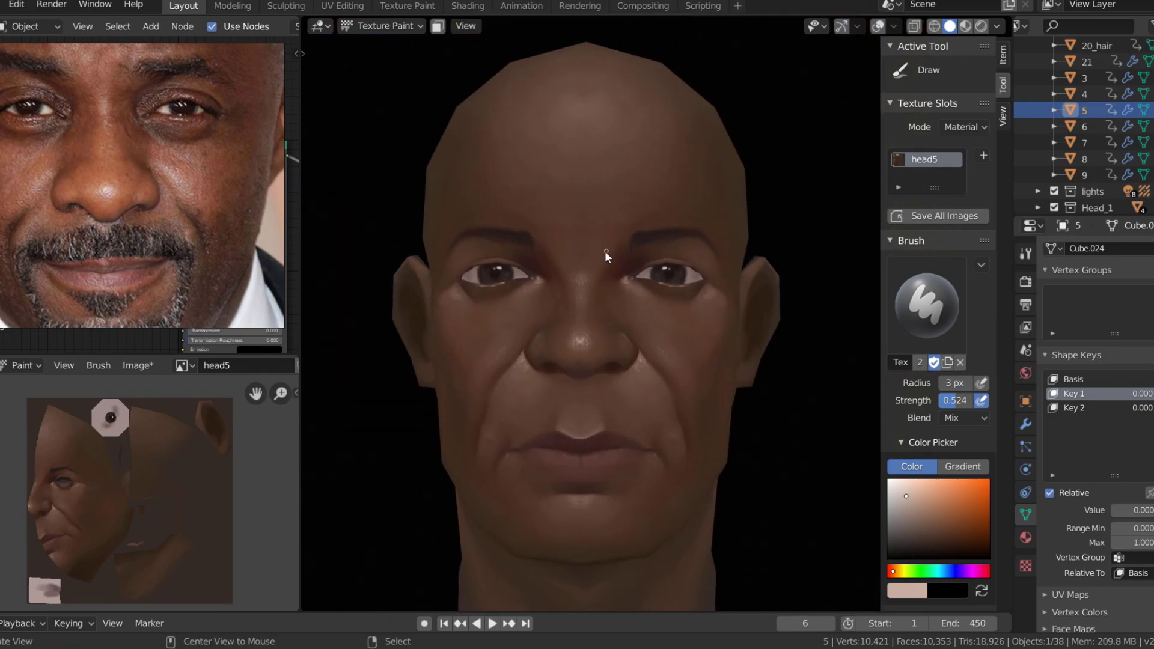
scroll(606, 250, up, 3)
scroll(578, 244, down, 3)
scroll(604, 284, up, 1)
scroll(567, 338, up, 3)
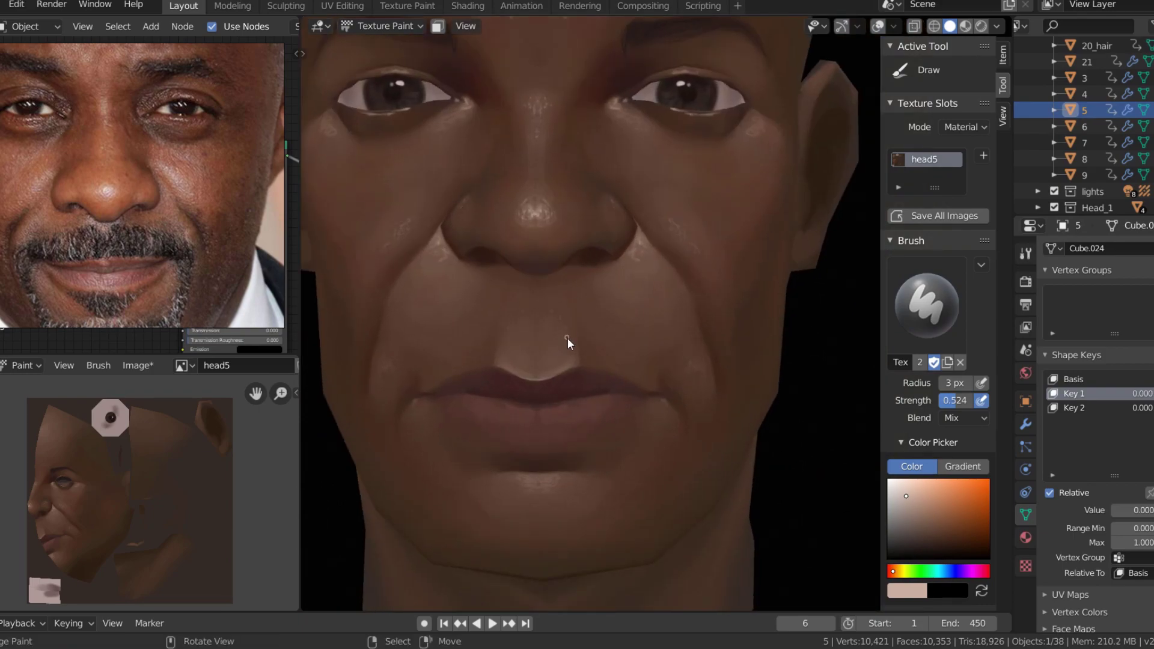
middle_drag(666, 405, 538, 376)
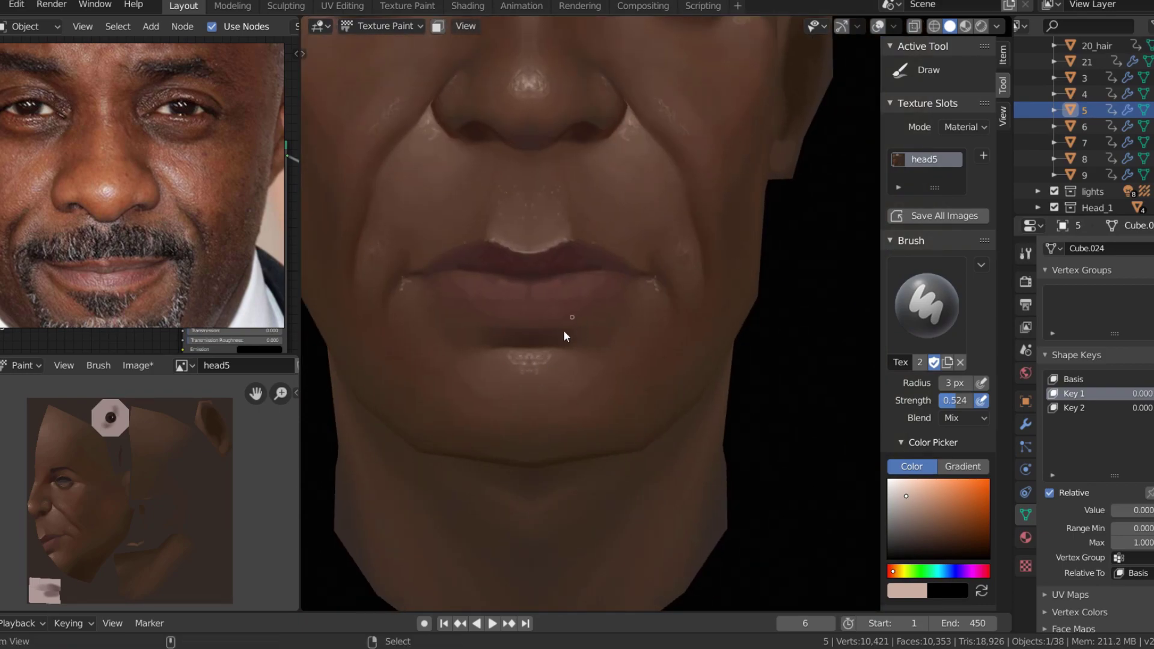
scroll(569, 327, down, 4)
Sample a tone from the face at the nose and save the head5 texture
mouse_move(569, 327)
middle_down()
mouse_move(691, 238)
mouse_move(626, 210)
middle_up()
scroll(626, 210, up, 4)
scroll(567, 194, up, 1)
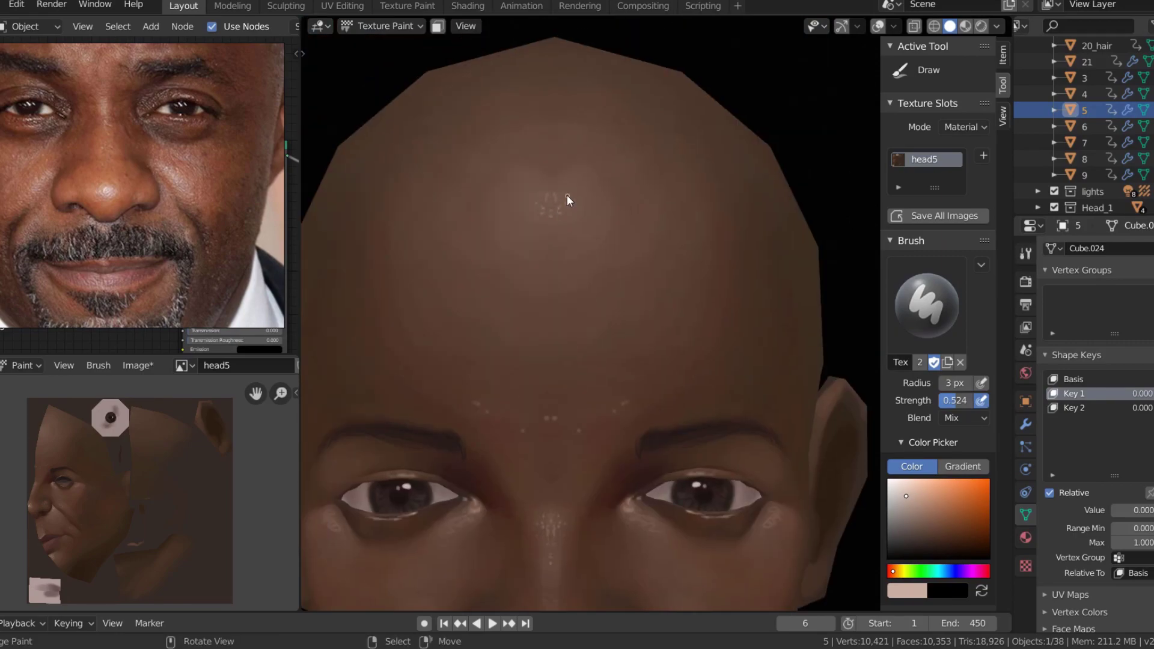
scroll(601, 246, down, 4)
scroll(556, 284, up, 2)
scroll(516, 338, up, 3)
key(s)
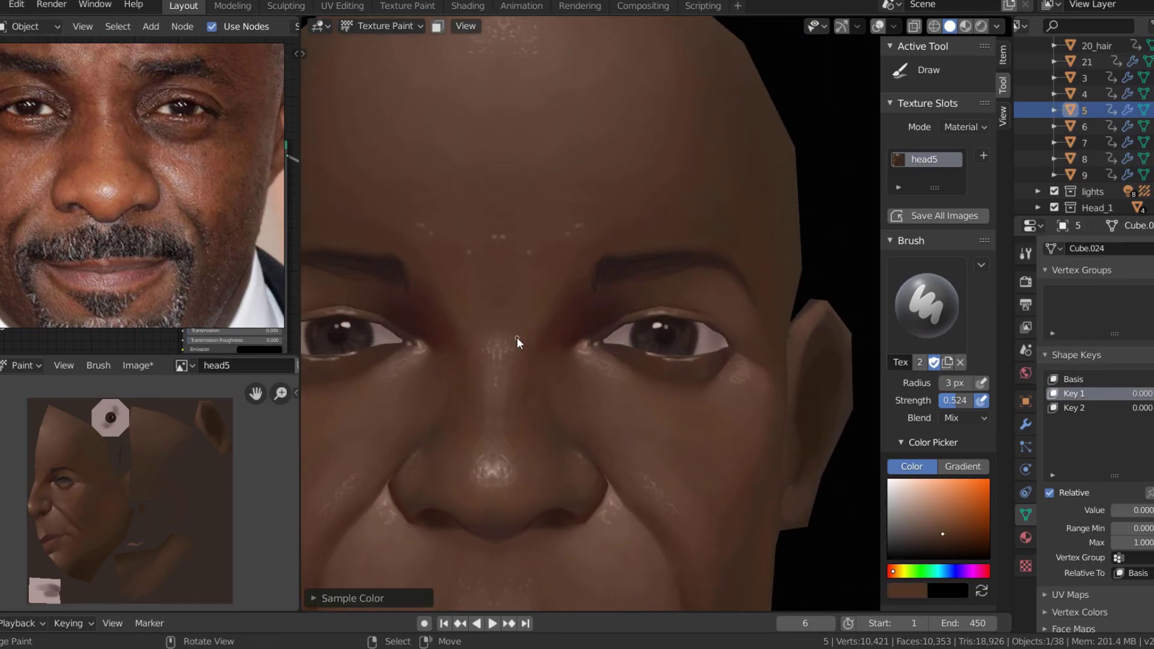
mouse_move(552, 298)
middle_down()
mouse_move(438, 252)
mouse_move(608, 286)
mouse_move(565, 264)
middle_up()
key(alt+s)
Sample a new skin colour and view the head at a three-quarter angle
scroll(716, 287, down, 2)
key(s)
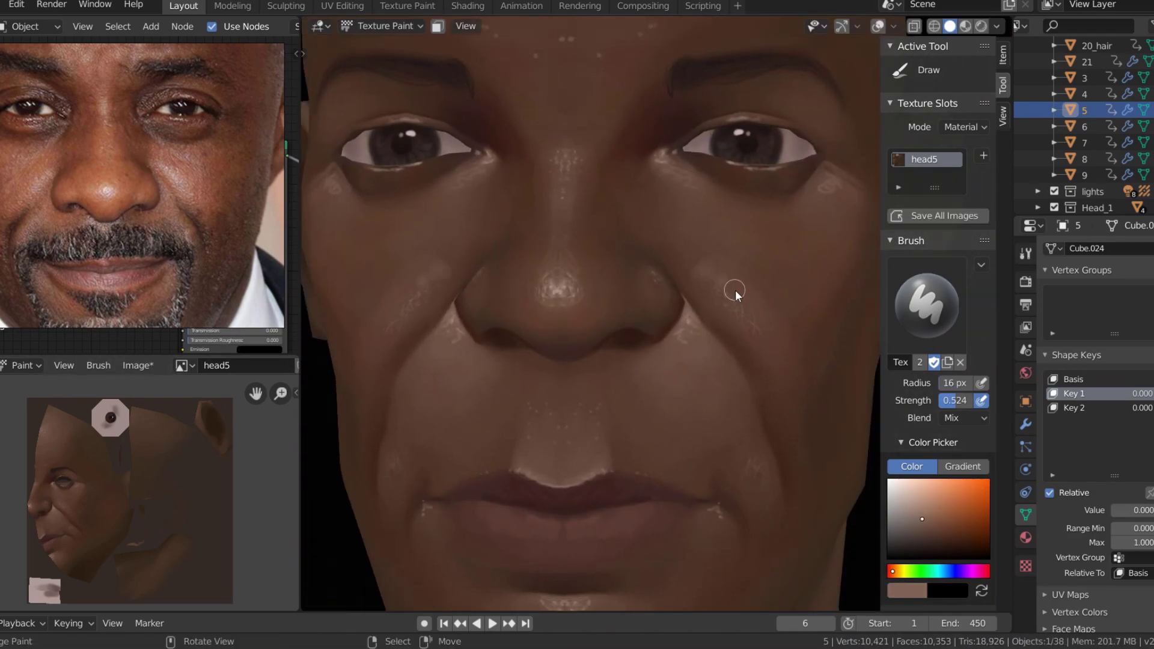
scroll(659, 267, down, 3)
scroll(673, 303, down, 1)
scroll(673, 309, down, 1)
middle_drag(740, 329, 631, 207)
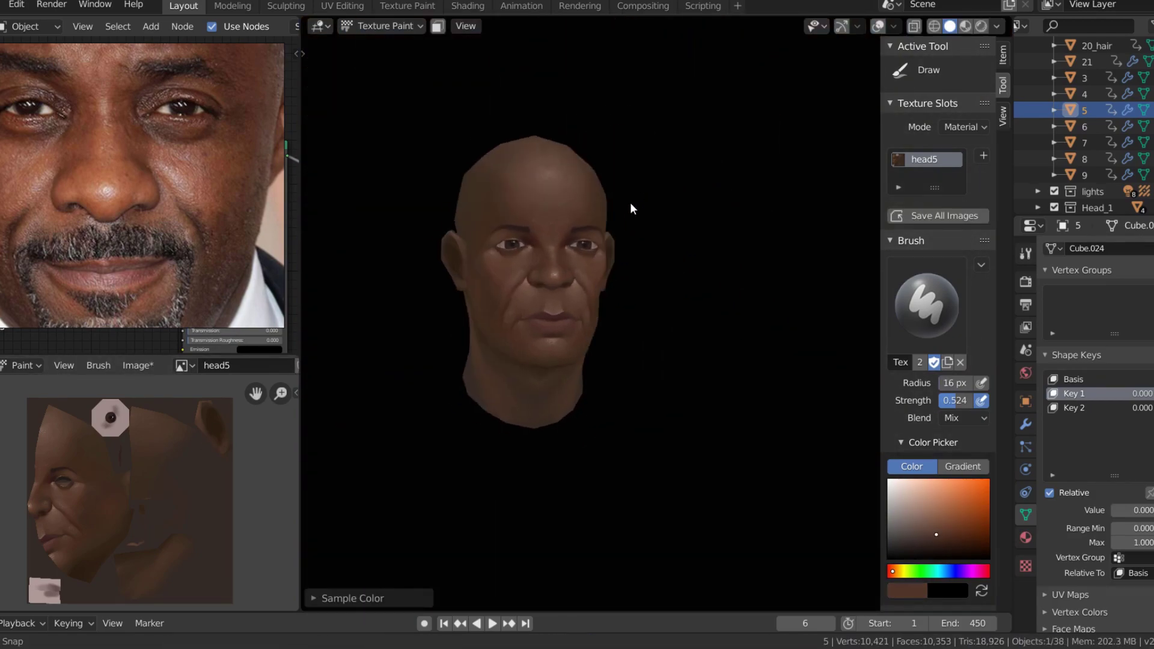
scroll(683, 249, down, 3)
scroll(716, 217, up, 5)
scroll(715, 217, up, 3)
Close in on the mouth with a 17 px brush, painting limited to selected faces
mouse_move(650, 321)
middle_down()
mouse_move(586, 340)
mouse_move(614, 392)
middle_up()
scroll(613, 391, up, 2)
scroll(680, 353, up, 2)
scroll(510, 342, down, 2)
key(f)
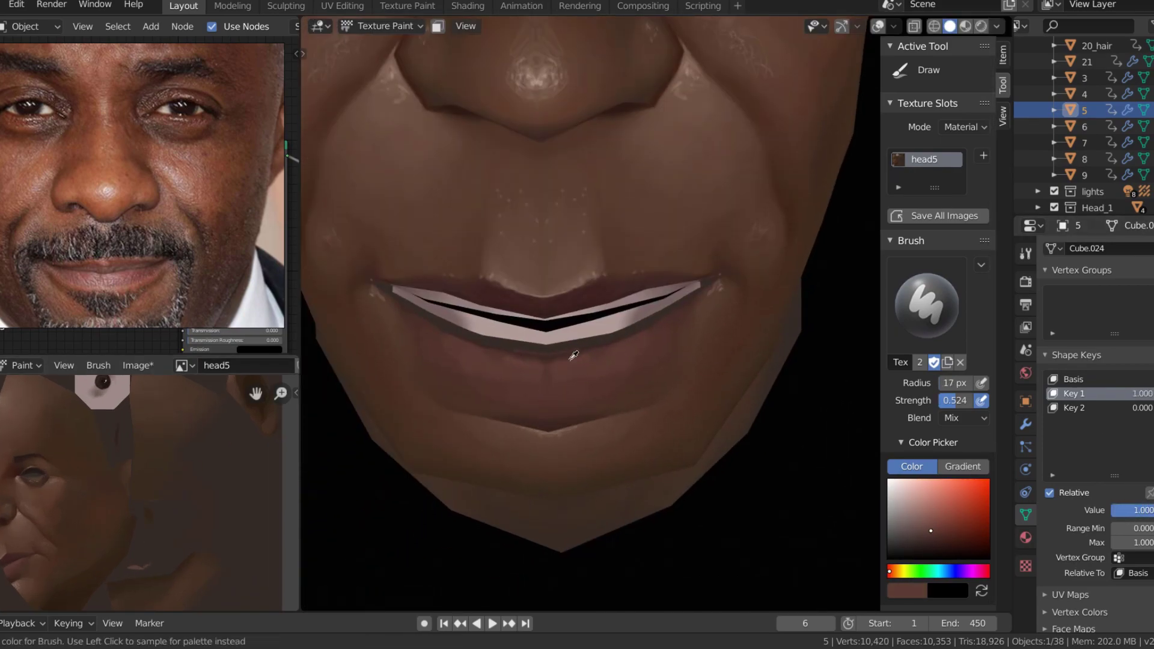
click(572, 354)
click(438, 27)
key(shift+alt+z)
Turn overlays off at the lip corner and sample the lip colour with a 30 px brush
middle_drag(620, 340, 611, 333)
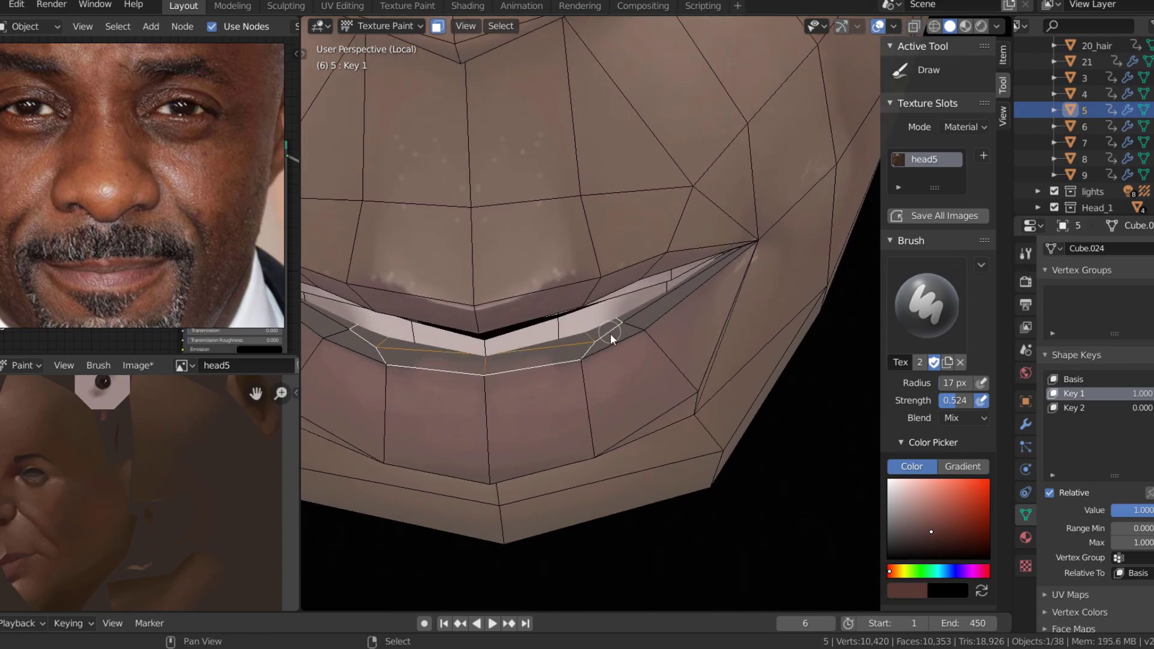
scroll(629, 222, up, 3)
shift+middle_drag(630, 223, 676, 373)
scroll(670, 361, down, 2)
key(z)
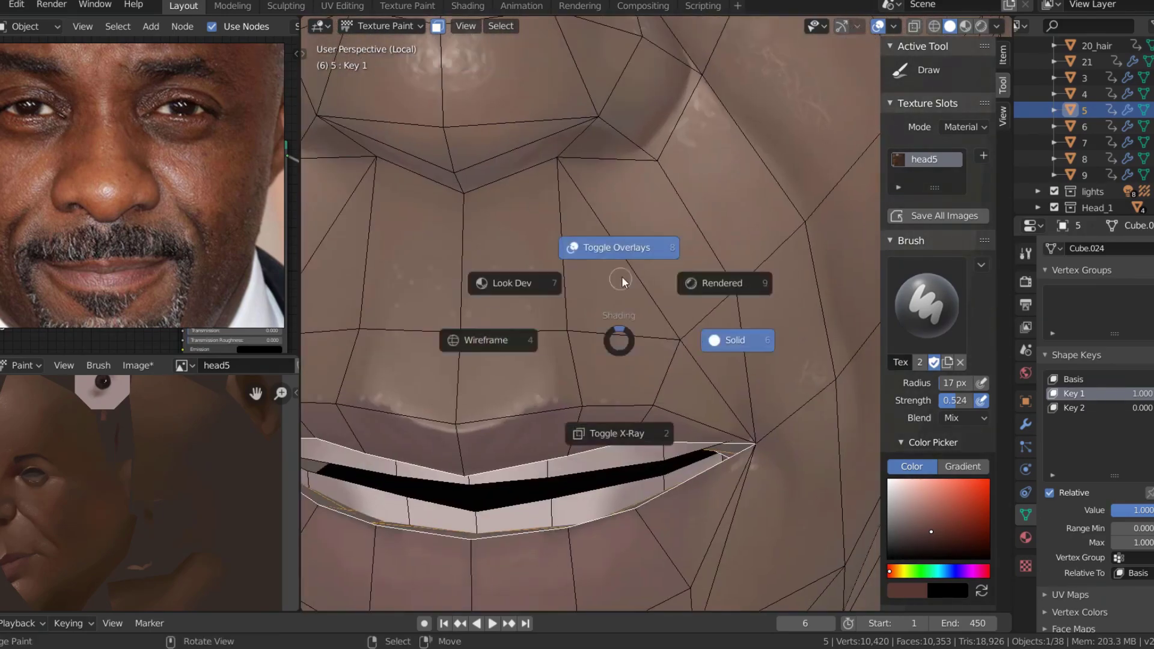
click(621, 276)
scroll(580, 255, up, 2)
key(f)
click(727, 286)
scroll(728, 286, down, 3)
key(s)
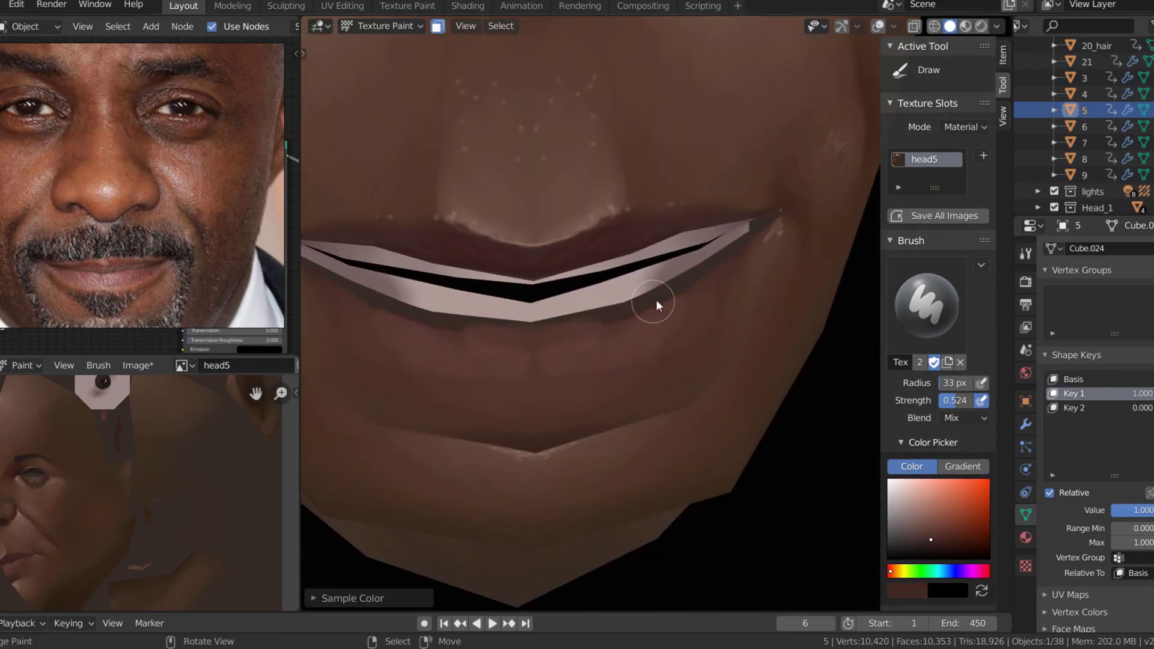
Toggle the wireframe overlay and switch the paint tool to Smear
key(shift+alt+z)
scroll(762, 215, up, 2)
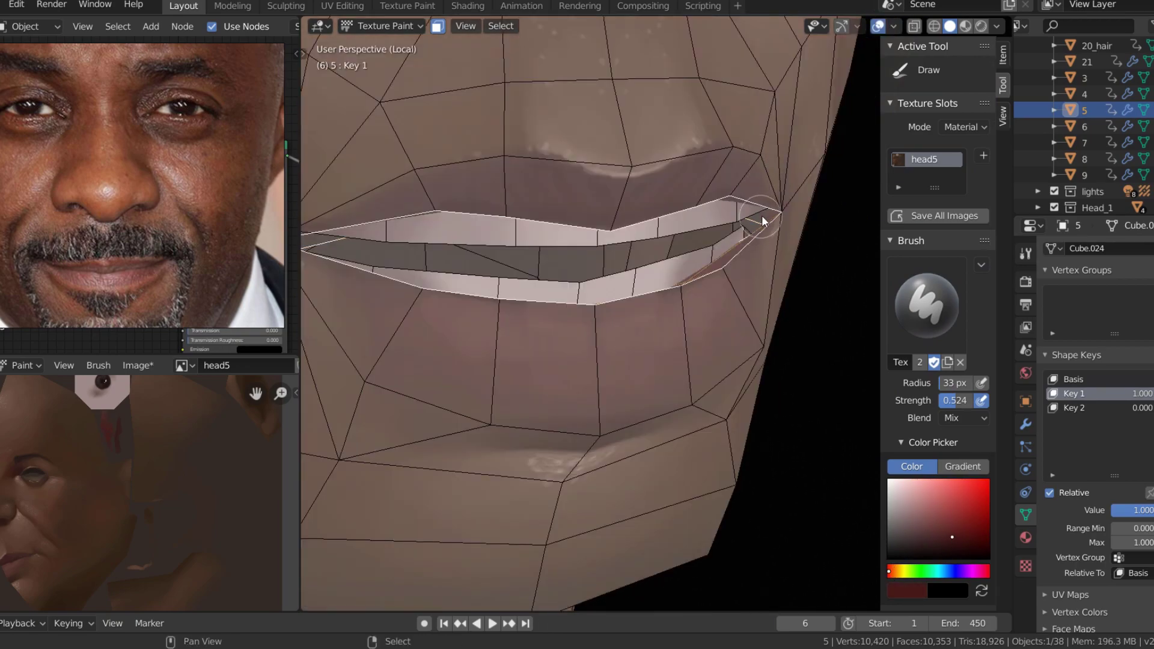
key(shift+alt+z)
scroll(765, 223, down, 3)
scroll(722, 241, down, 2)
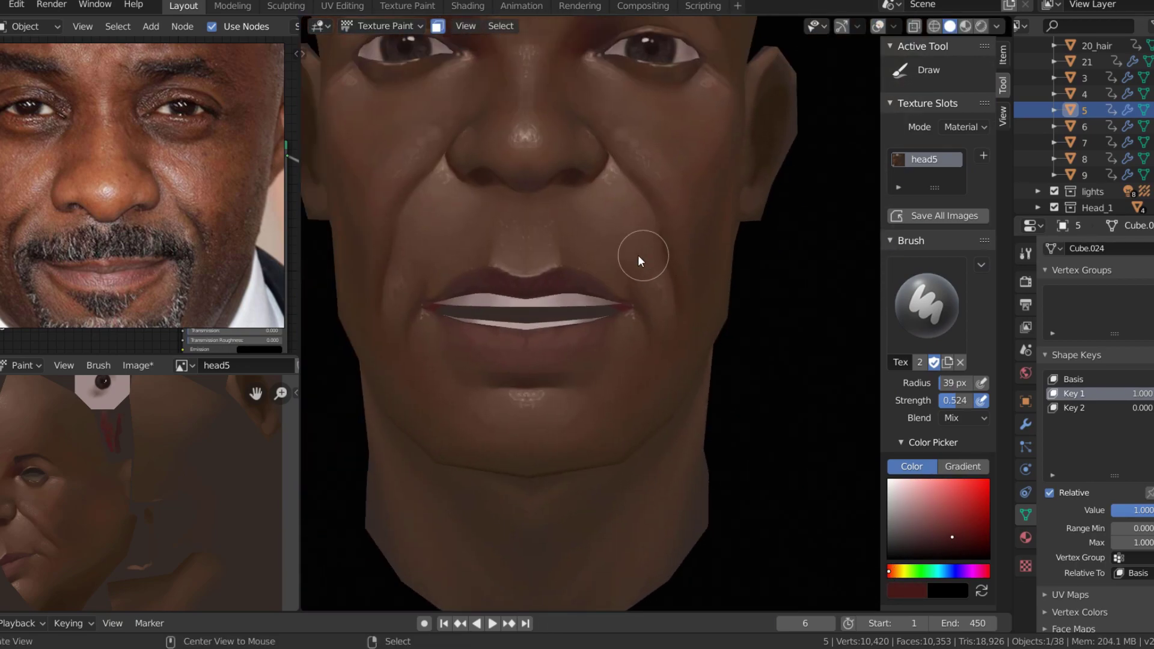
scroll(601, 313, up, 4)
scroll(549, 382, up, 1)
key(shift+space)
key(shift+alt+z)
scroll(488, 70, down, 3)
scroll(553, 401, up, 3)
key(shift+alt+z)
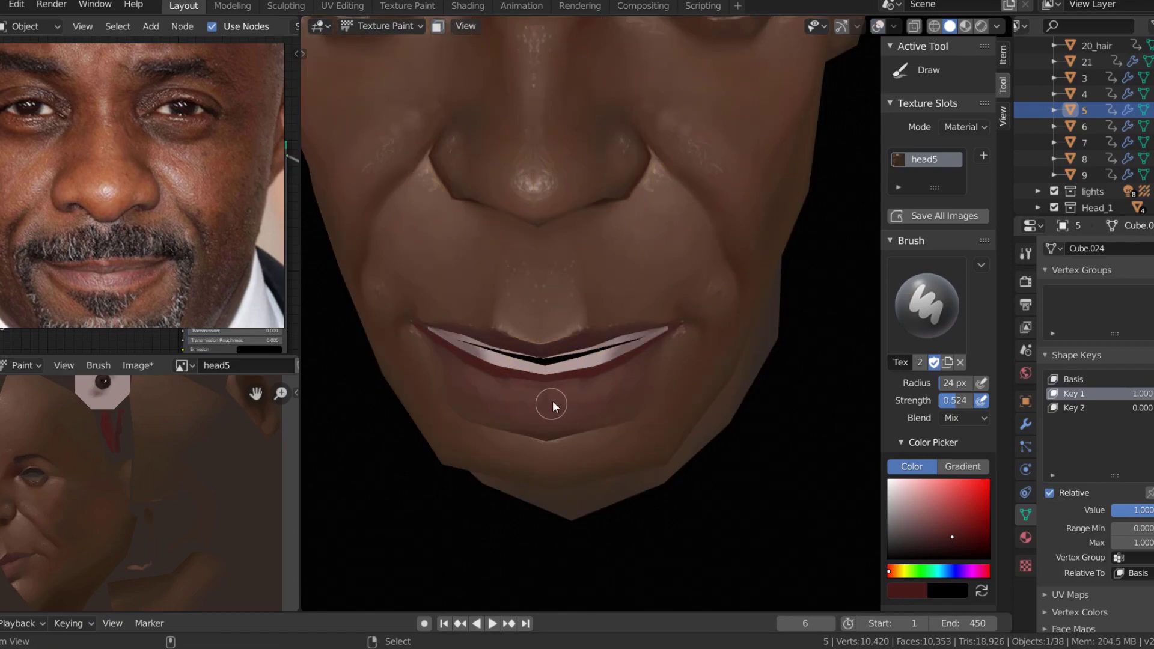
key(shift+space)
click(480, 435)
Smear the lips with an 18 px brush and save the head5 texture
mouse_move(533, 419)
middle_down()
mouse_move(669, 321)
mouse_move(534, 335)
mouse_move(676, 415)
middle_up()
key(bracketleft)
key(bracketleft)
key(bracketleft)
scroll(686, 395, down, 3)
scroll(686, 396, down, 3)
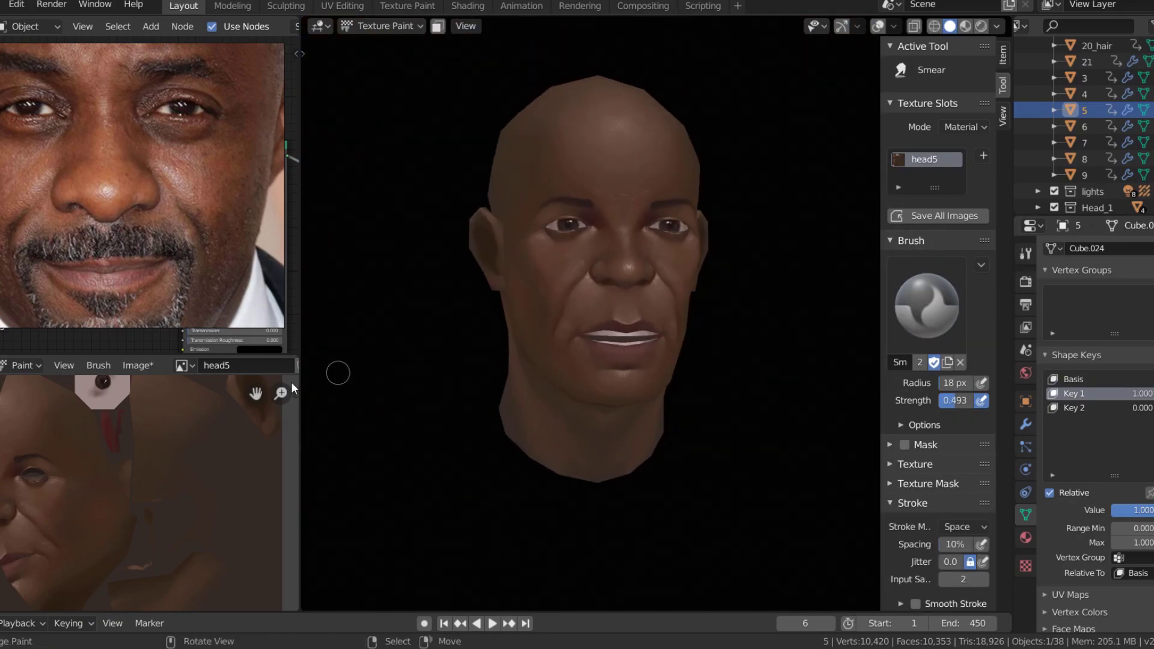
key(alt+s)
middle_drag(734, 280, 664, 325)
scroll(662, 322, up, 2)
Return to the Draw brush, paint a skin-tone stroke, and pick a darker tone at 10 px
key(1)
key(e)
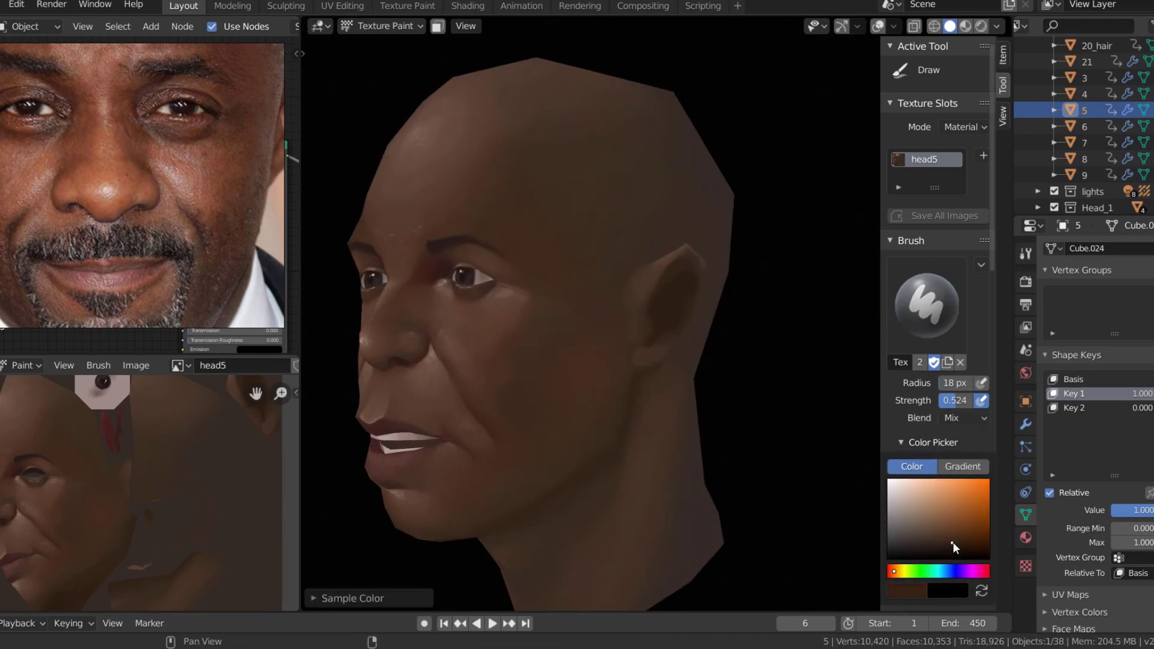
click(489, 330)
mouse_move(700, 288)
middle_down()
mouse_move(691, 270)
mouse_move(625, 381)
mouse_move(692, 288)
mouse_move(742, 270)
middle_up()
key(s)
key(f)
click(687, 255)
Paint face shading with a 45 px brush, drop to 23 px, and save the texture
key(s)
key(f)
click(623, 300)
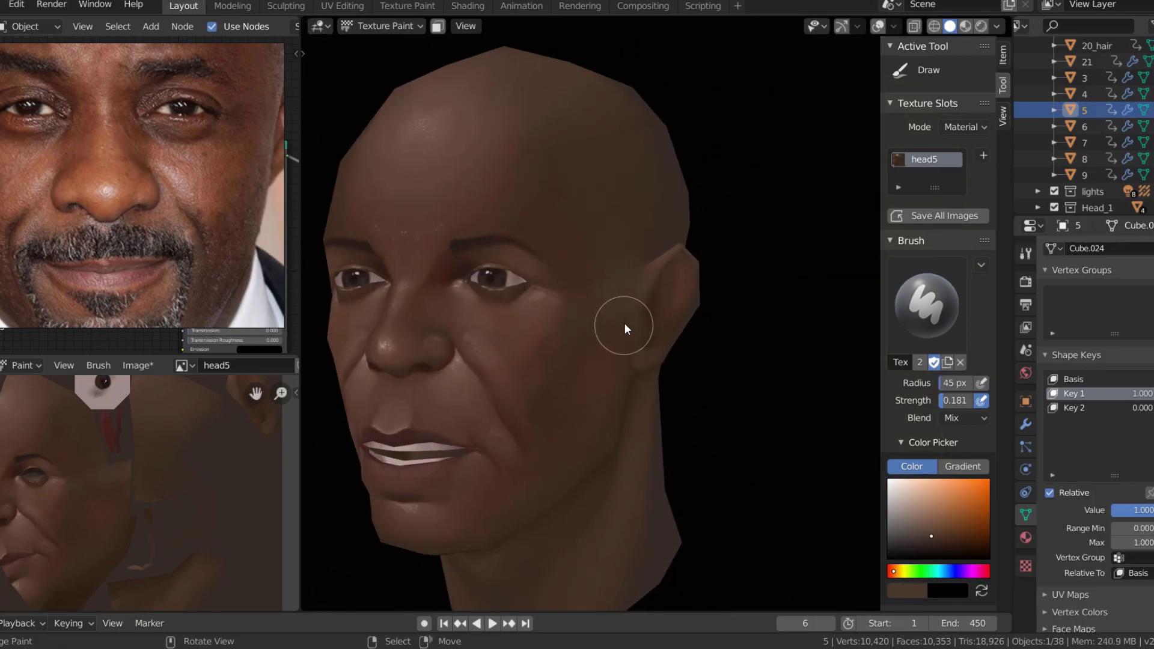
middle_drag(625, 328, 703, 298)
key(s)
mouse_move(724, 258)
middle_down()
mouse_move(670, 280)
mouse_move(657, 307)
middle_up()
key(f)
click(657, 307)
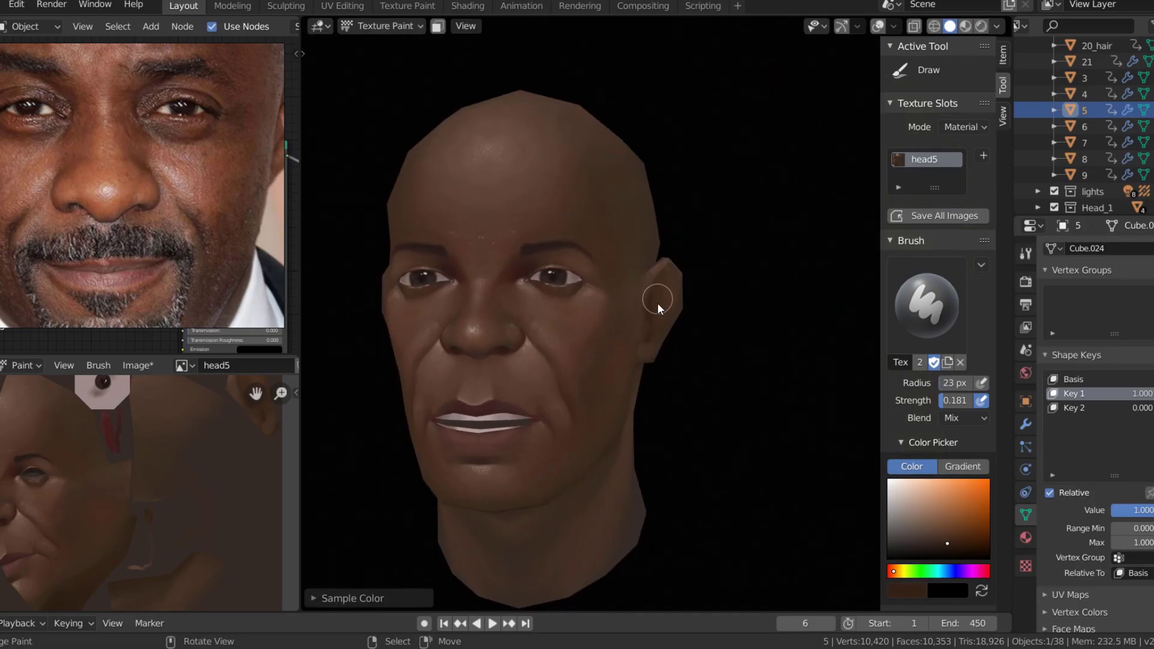
scroll(658, 303, down, 4)
scroll(720, 276, down, 1)
key(alt+s)
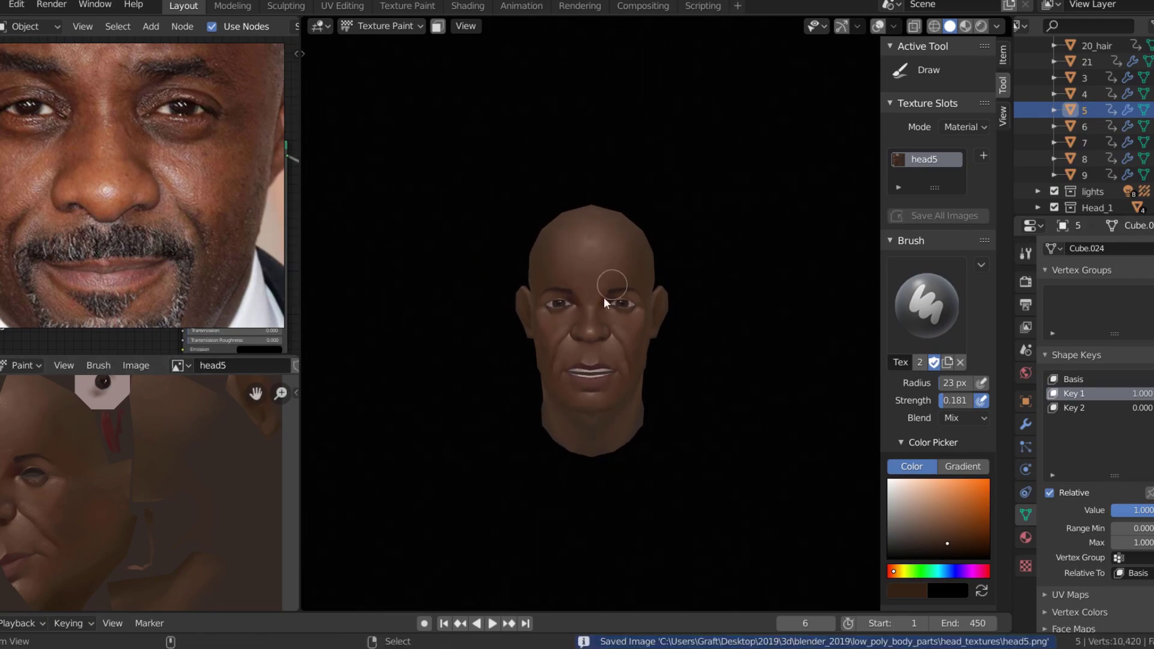
Paint the brow, then darken the lips red-brown with a 19 px brush at 0.388 strength
scroll(603, 297, up, 4)
scroll(569, 263, up, 3)
click(597, 185)
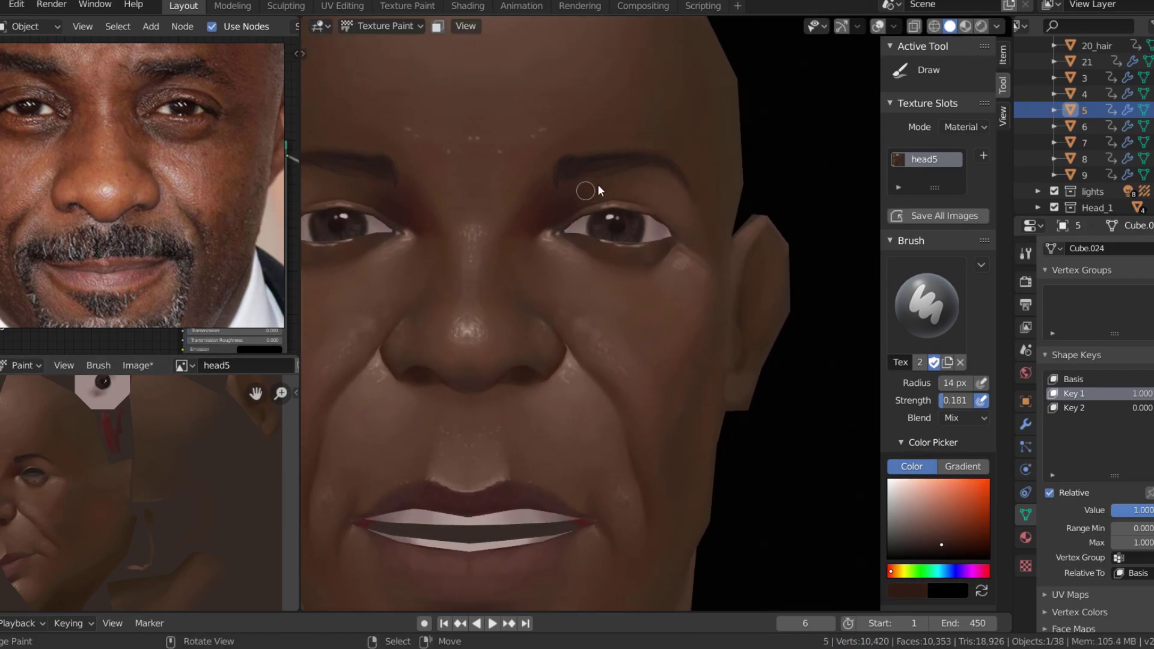
key(s)
middle_drag(593, 181, 564, 262)
key(f)
click(581, 266)
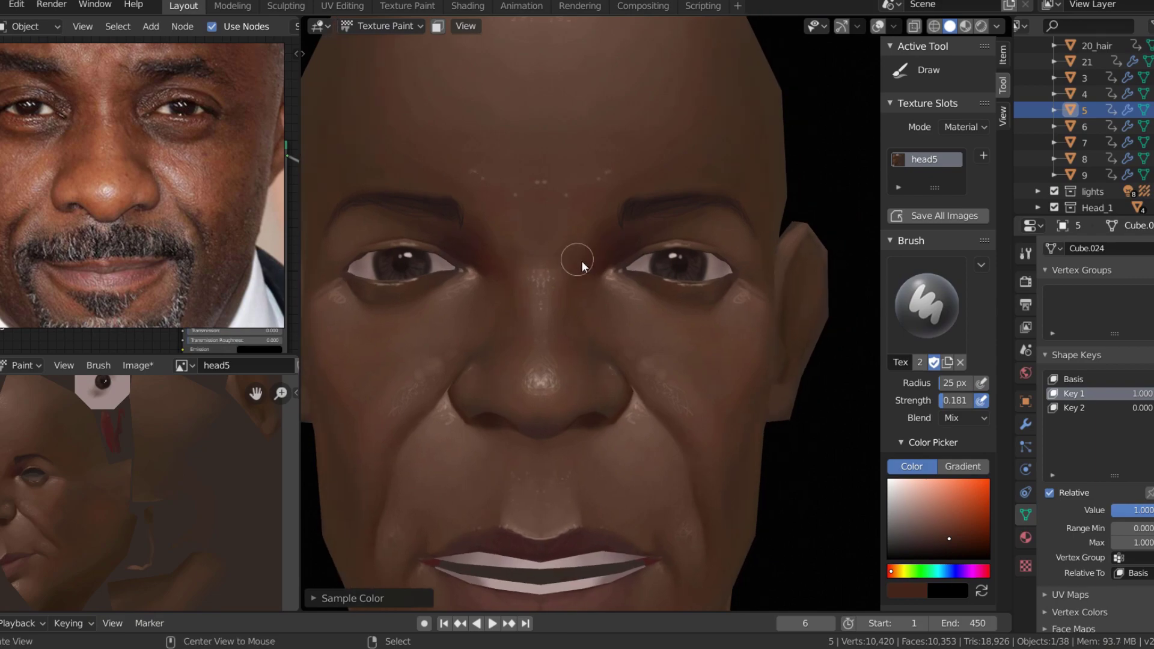
click(975, 536)
key(f)
middle_drag(694, 474, 592, 379)
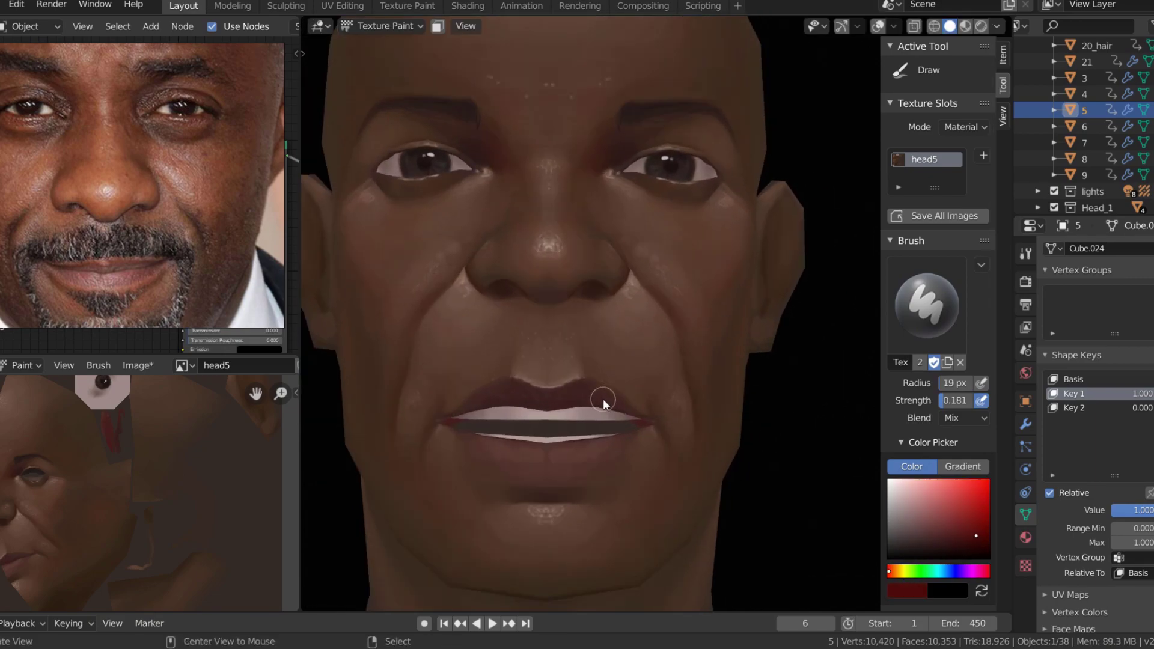
scroll(603, 398, up, 2)
click(933, 529)
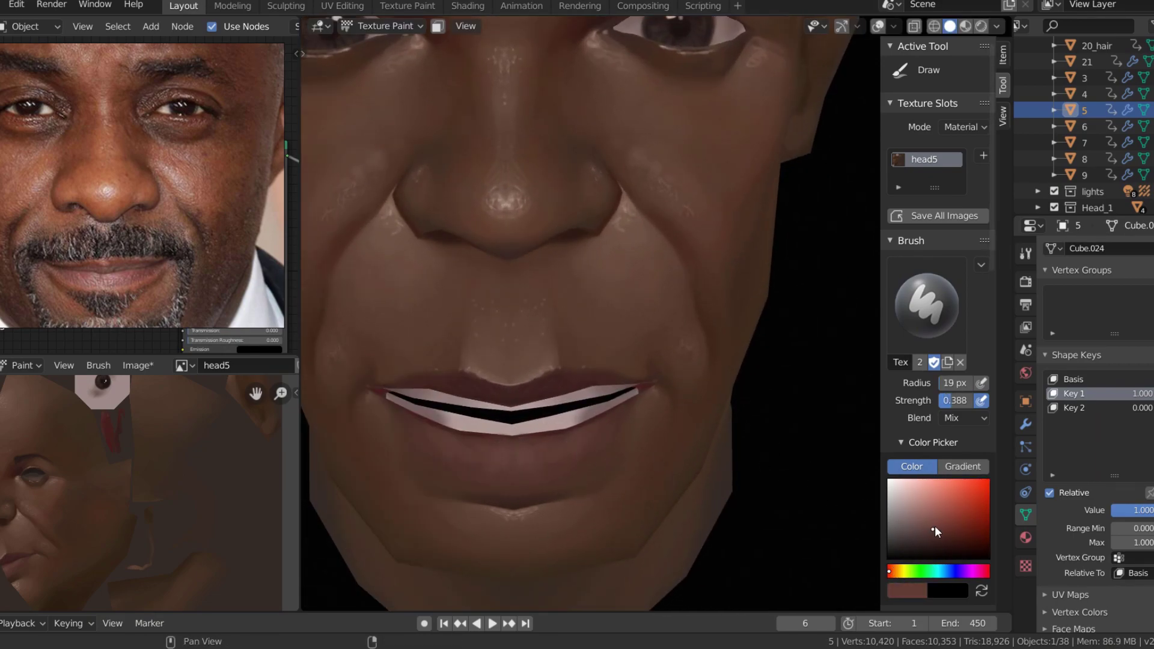
Sample a lip colour and shrink the brush to a fine 3 px for detail work
scroll(562, 454, down, 4)
scroll(561, 421, up, 5)
key(f)
click(561, 403)
key(s)
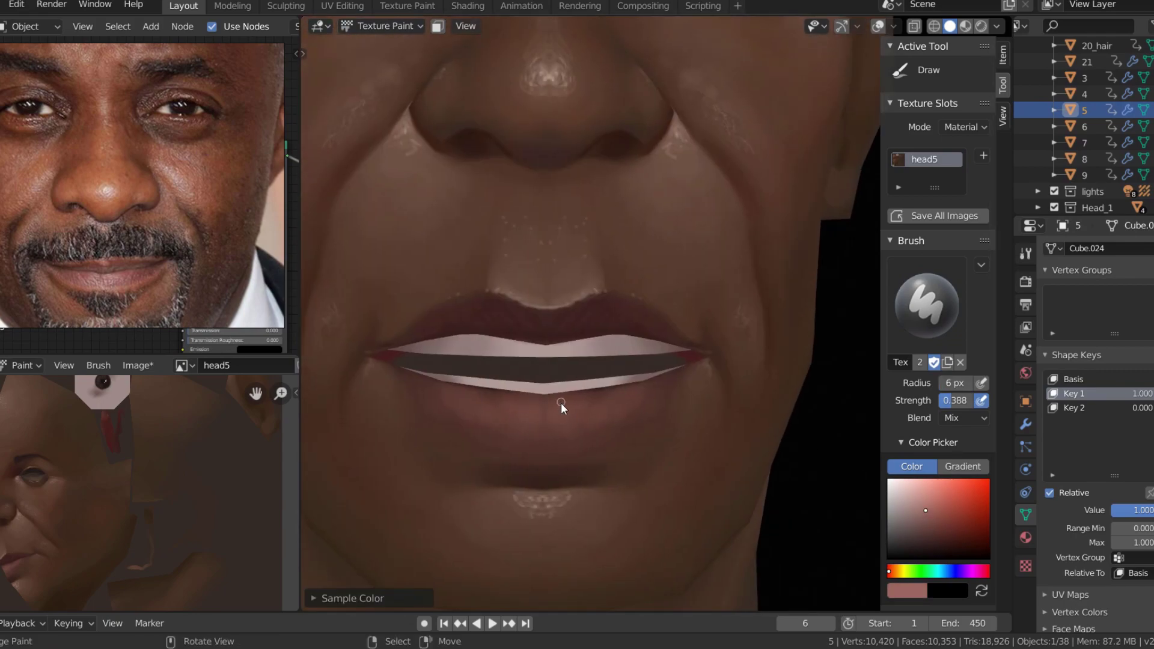
key(f)
key(f)
click(591, 404)
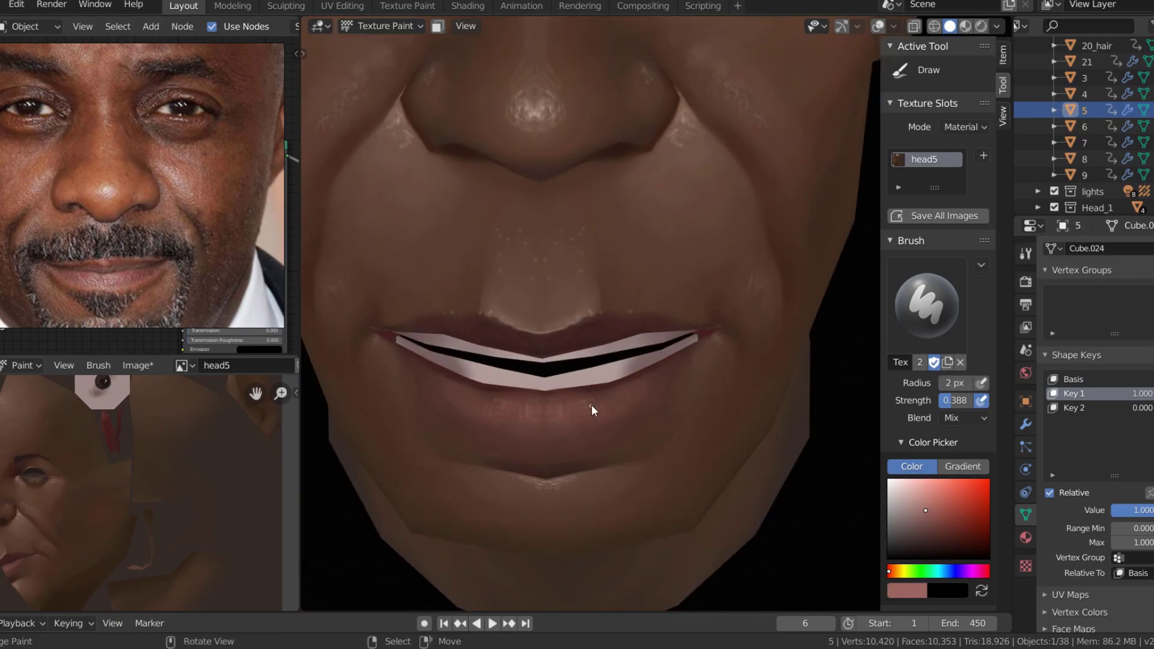
key(Home)
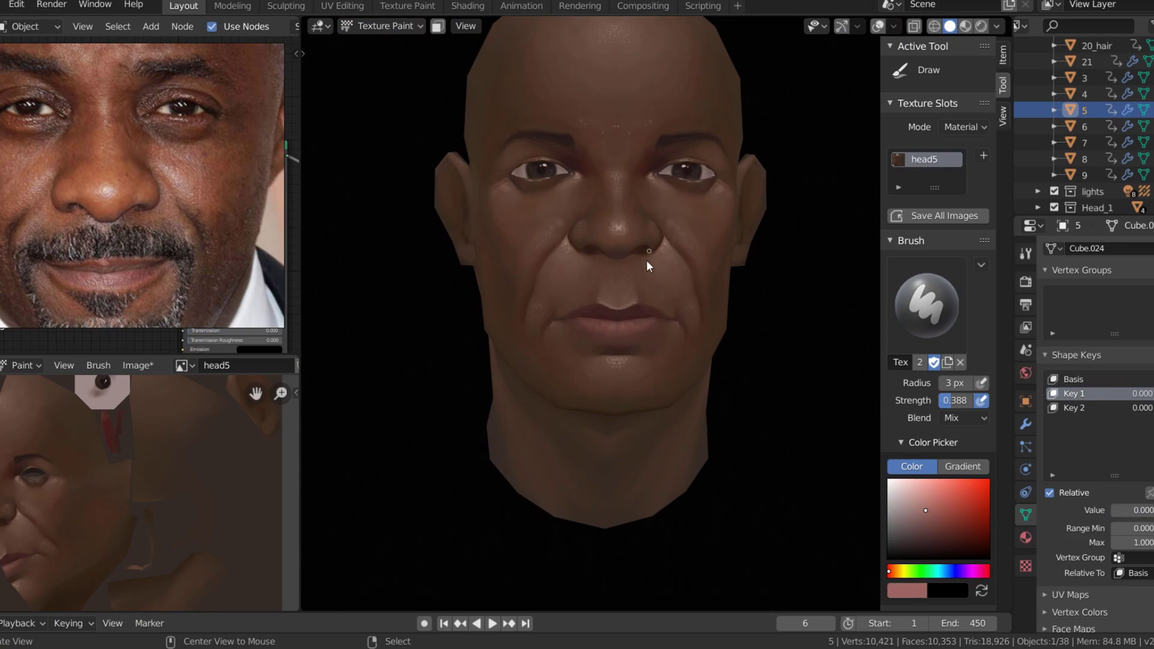
Close the mouth with shape key Key 1 at 0, sample skin at 21 px, save head5
scroll(646, 260, up, 4)
key(s)
key(f)
click(642, 286)
scroll(643, 286, down, 2)
key(s)
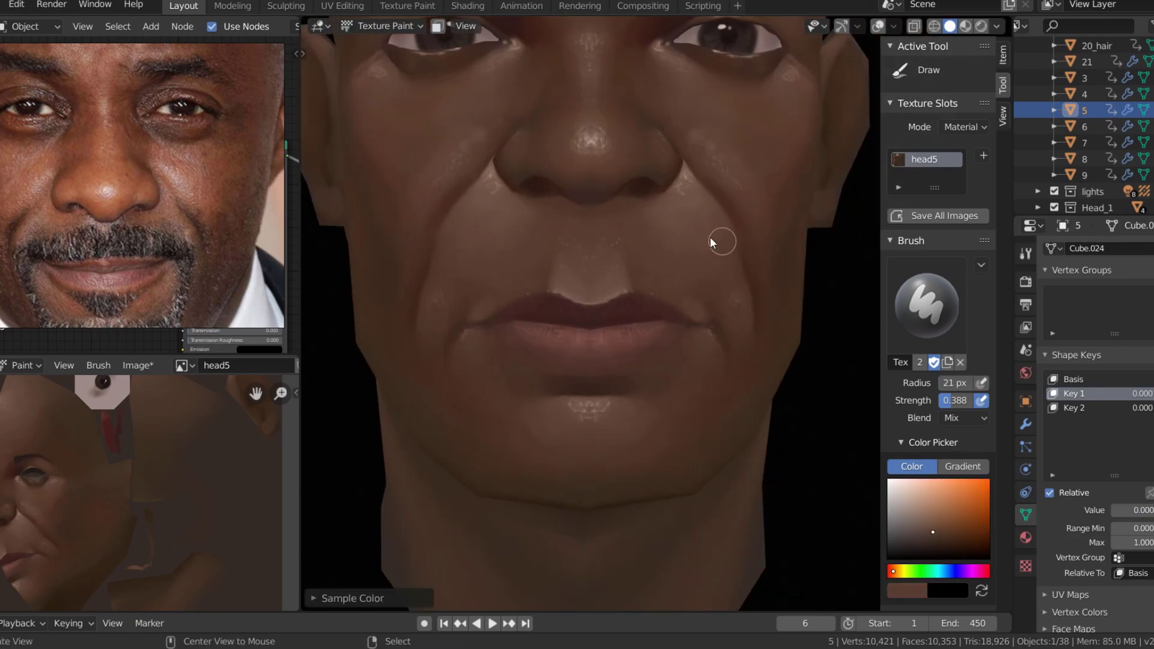
scroll(476, 308, down, 2)
scroll(525, 347, down, 3)
scroll(690, 304, down, 2)
key(alt+s)
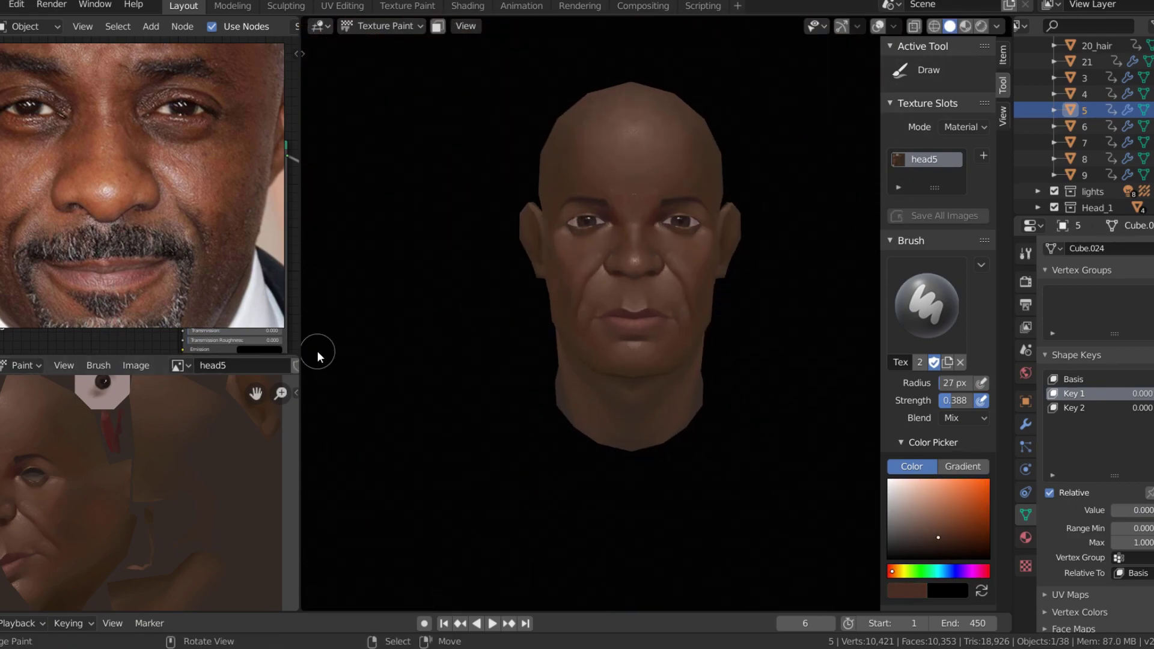
Sample a face skin colour from above, frame the eyes up close, and save head5
mouse_move(319, 354)
middle_down()
mouse_move(681, 244)
mouse_move(648, 354)
mouse_move(743, 219)
mouse_move(530, 251)
mouse_move(683, 274)
mouse_move(451, 346)
middle_up()
scroll(649, 350, up, 3)
key(s)
scroll(682, 277, down, 1)
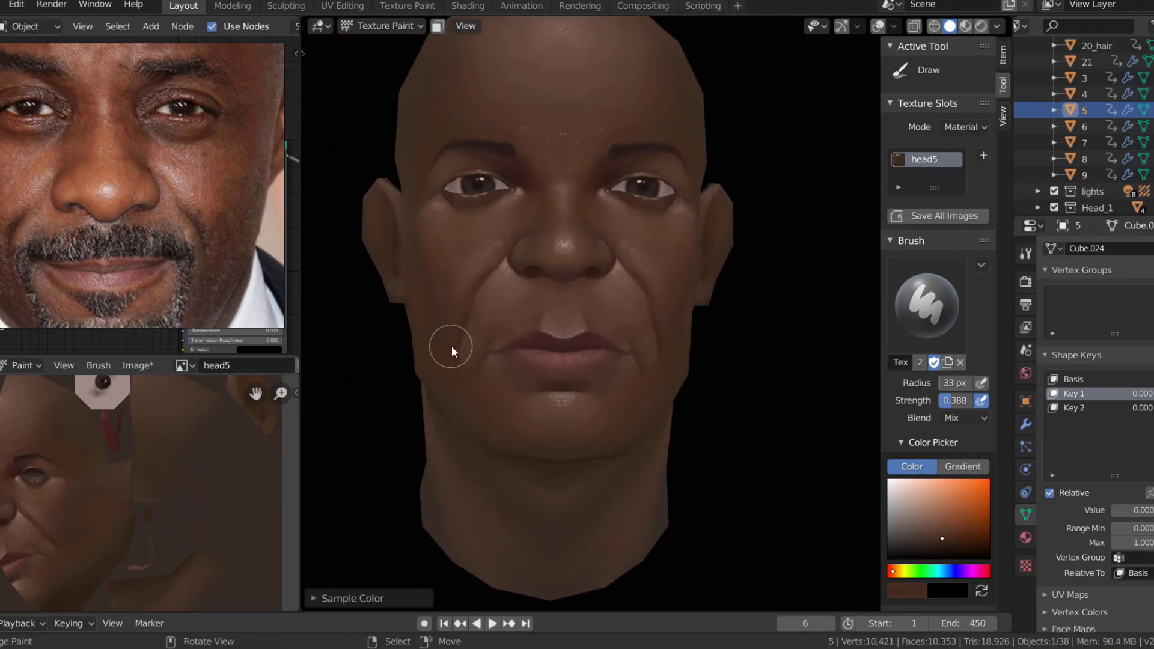
scroll(625, 270, down, 2)
scroll(685, 379, up, 4)
middle_drag(684, 380, 589, 253)
key(alt+s)
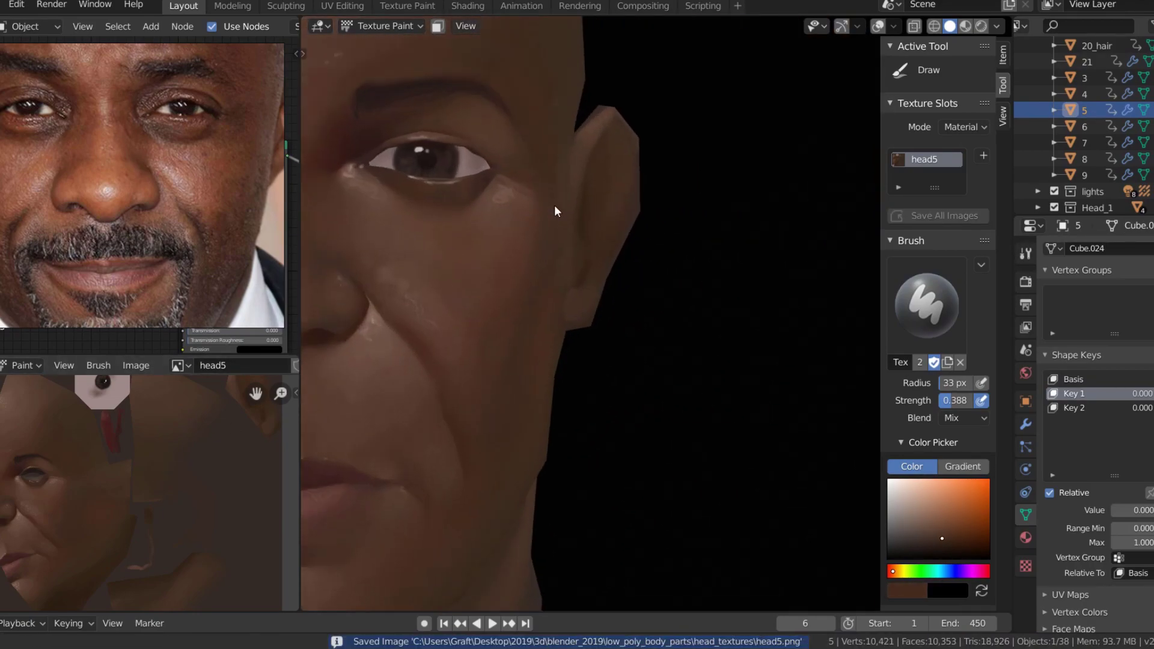
Paint shading on the cheek beside the eye, resizing the brush to 12 then 34 px
mouse_move(554, 204)
middle_down()
mouse_move(670, 288)
mouse_move(639, 274)
mouse_move(619, 322)
middle_up()
key(s)
key(f)
click(649, 279)
key(s)
Paint a soft tone over the back of the head with a 42 px brush at 0.106 strength
key(s)
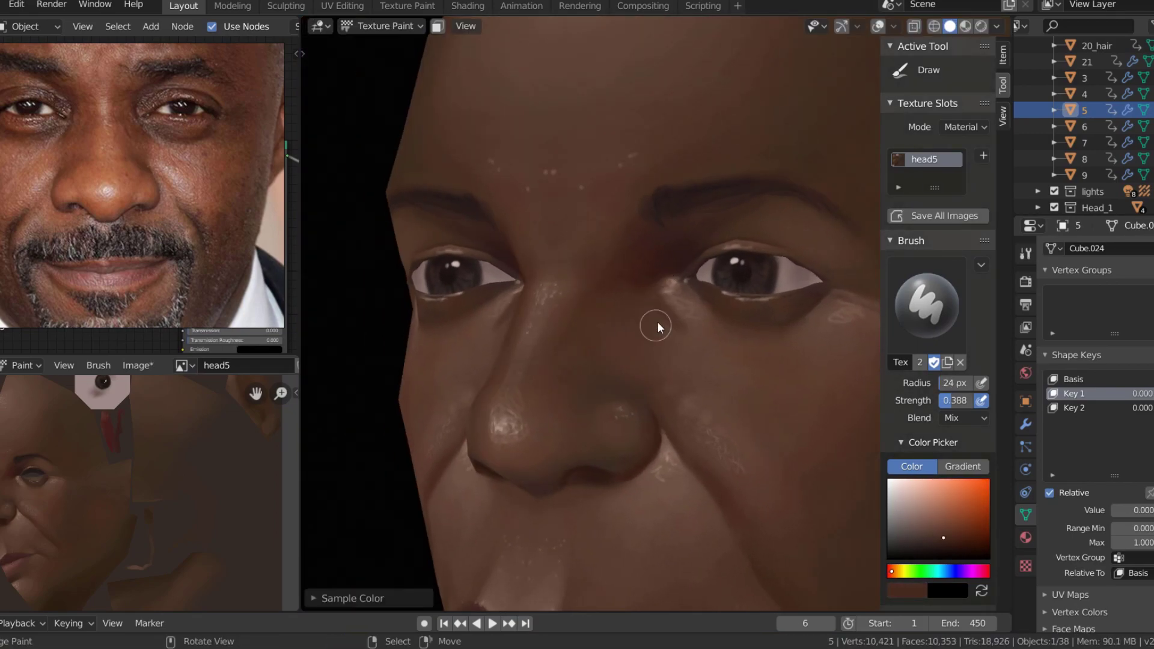
key(f)
click(651, 314)
scroll(472, 331, down, 1)
key(s)
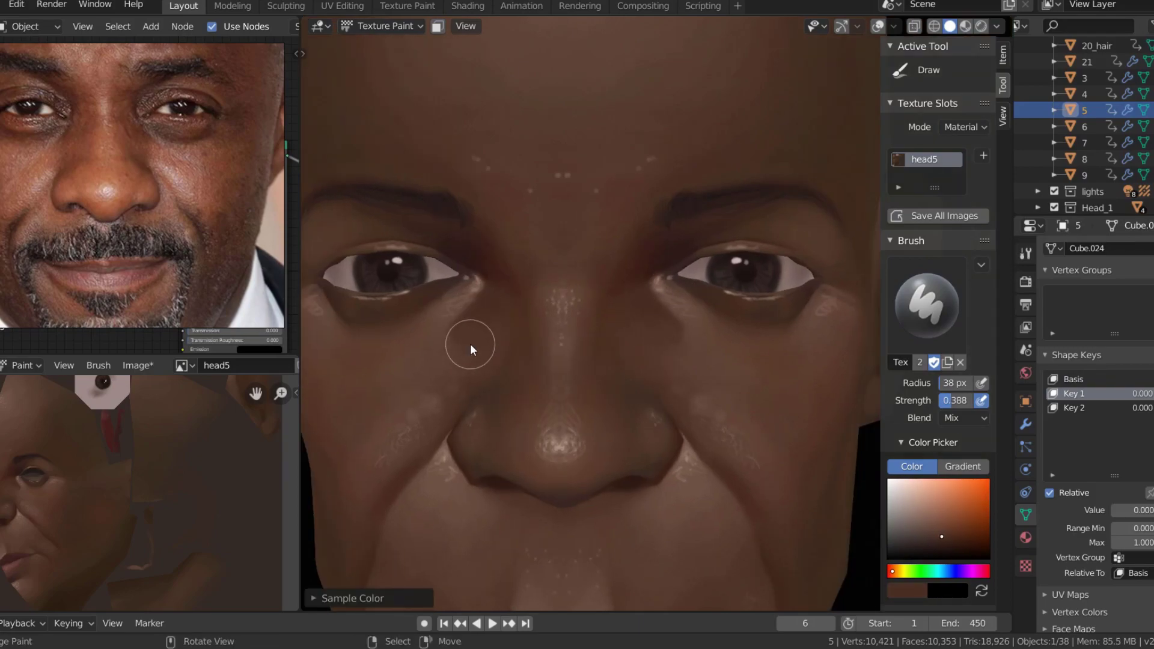
scroll(661, 342, down, 3)
scroll(680, 271, down, 2)
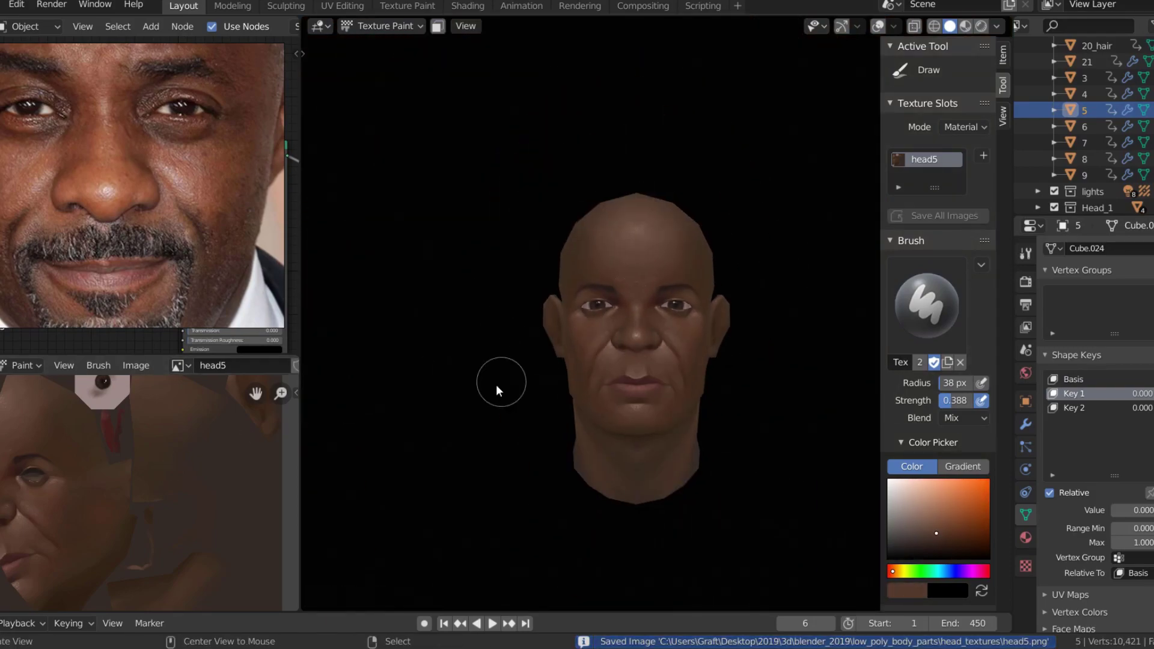
mouse_move(496, 384)
middle_down()
mouse_move(511, 408)
mouse_move(522, 392)
mouse_move(570, 411)
mouse_move(558, 335)
middle_up()
key(s)
key(f)
click(644, 435)
key(shift+f)
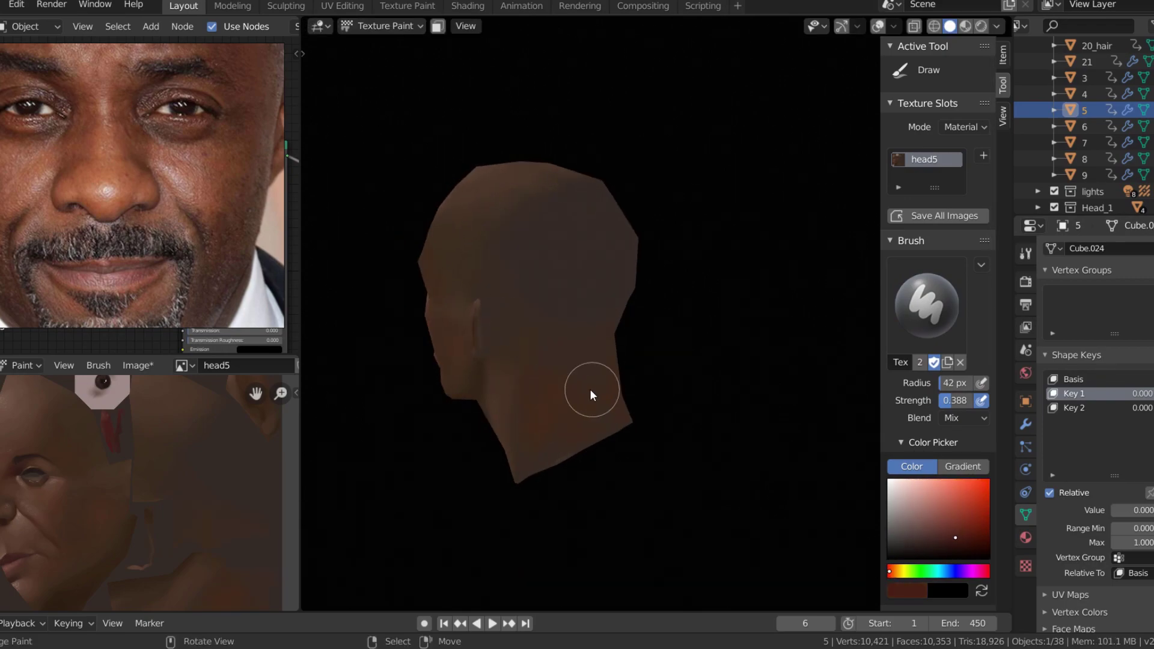
click(590, 389)
middle_drag(590, 388, 630, 372)
Sample a head colour, enlarge the brush to 59 px, and save head5
key(s)
middle_drag(591, 437, 577, 371)
key(shift+f)
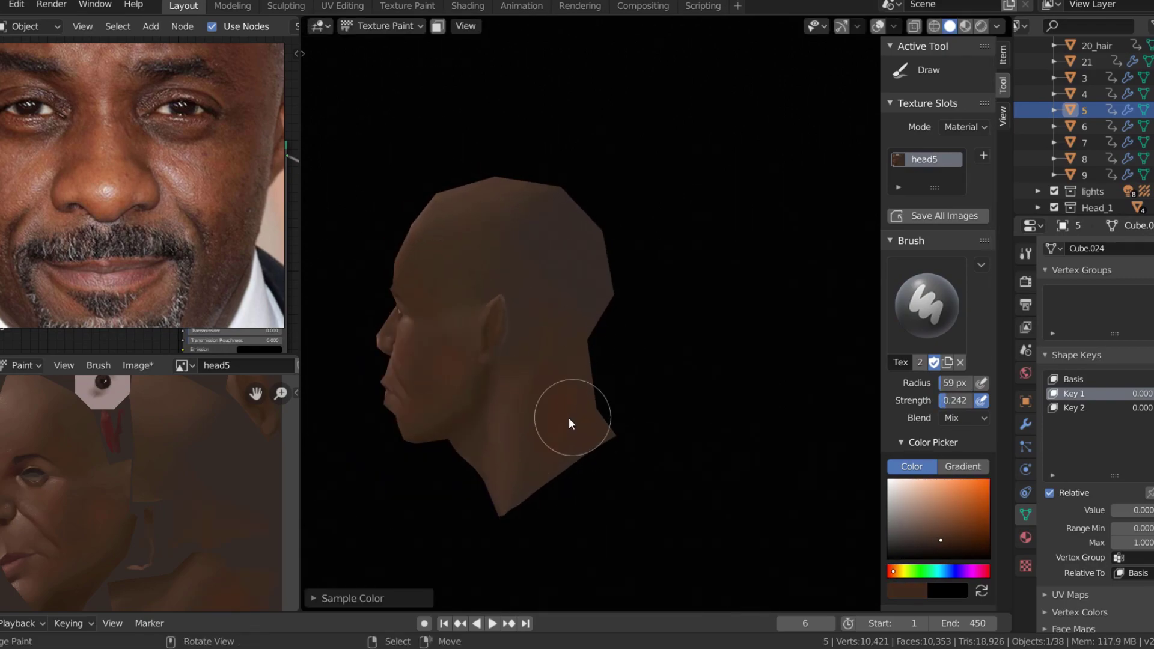
middle_drag(569, 417, 541, 394)
key(f)
middle_drag(540, 282, 736, 286)
key(alt+s)
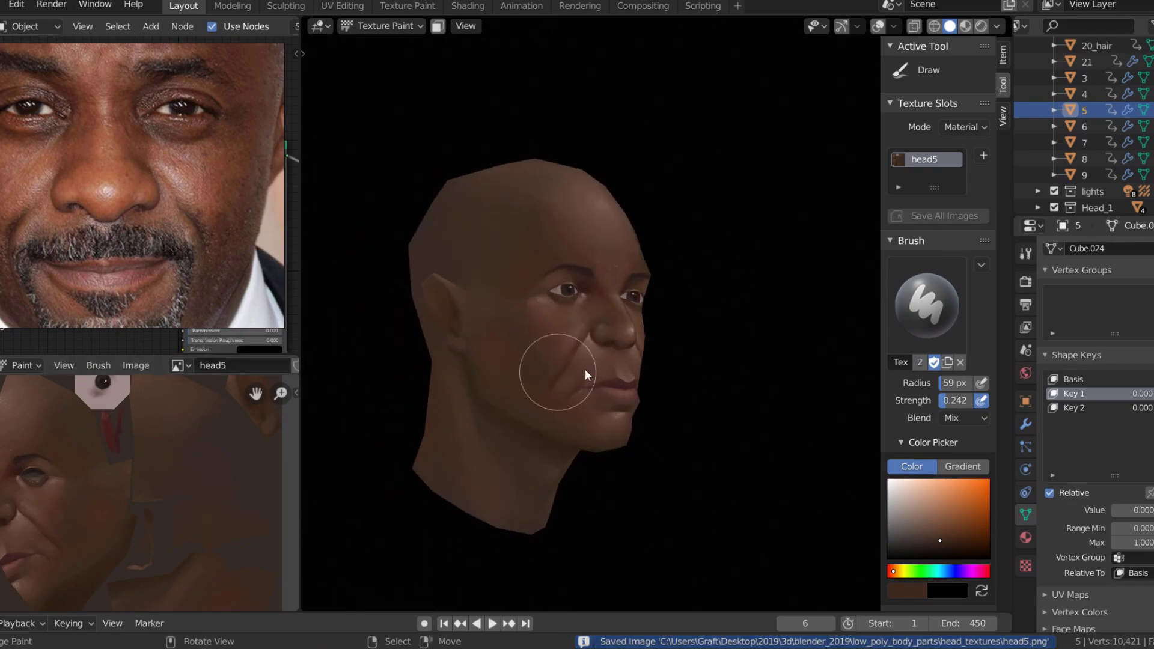
Paint soft shading on the cheek and around the chin, then save head5
alt+middle_drag(585, 369, 635, 328)
scroll(709, 248, down, 2)
scroll(727, 339, down, 2)
scroll(660, 409, up, 2)
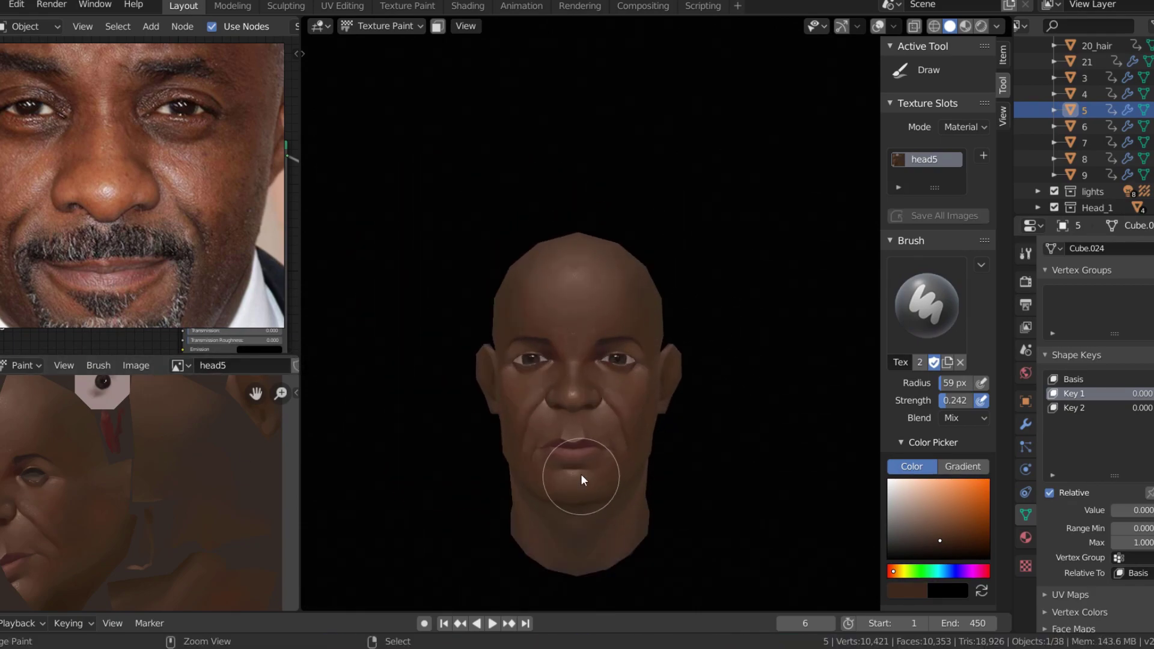
drag(581, 473, 634, 392)
scroll(684, 274, down, 3)
key(alt+s)
Sample a face colour and paint fine detail near the chin, then enlarge the brush
middle_drag(683, 274, 672, 328)
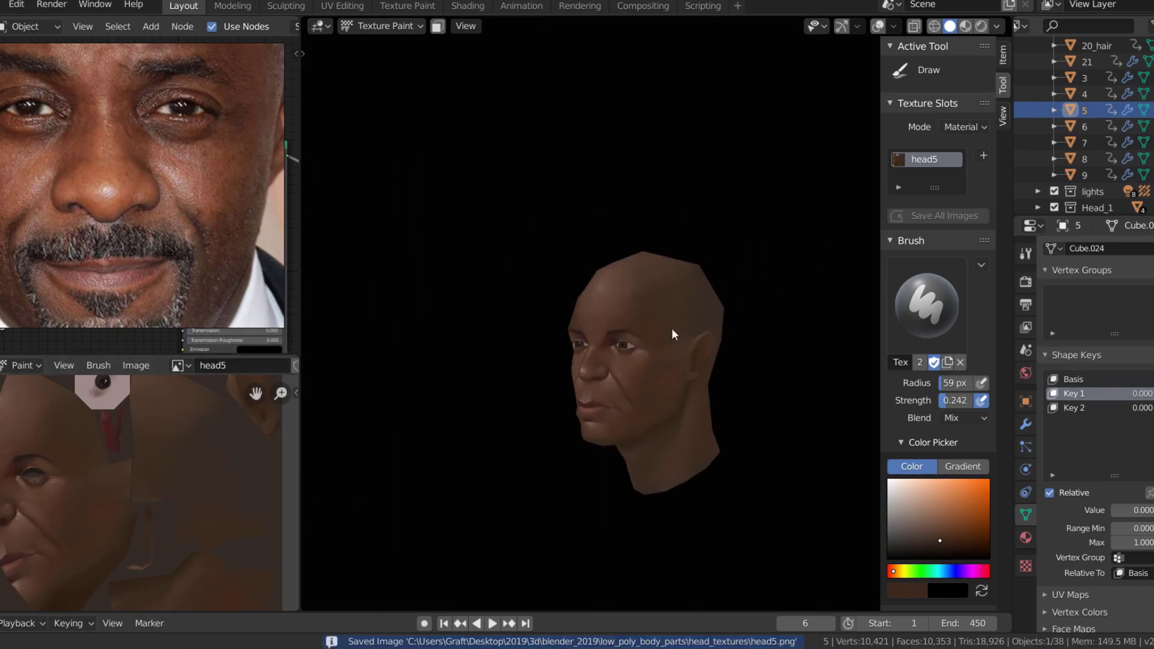
scroll(609, 346, up, 3)
scroll(473, 342, up, 3)
key(s)
drag(493, 481, 506, 475)
middle_drag(505, 476, 558, 421)
scroll(570, 410, down, 2)
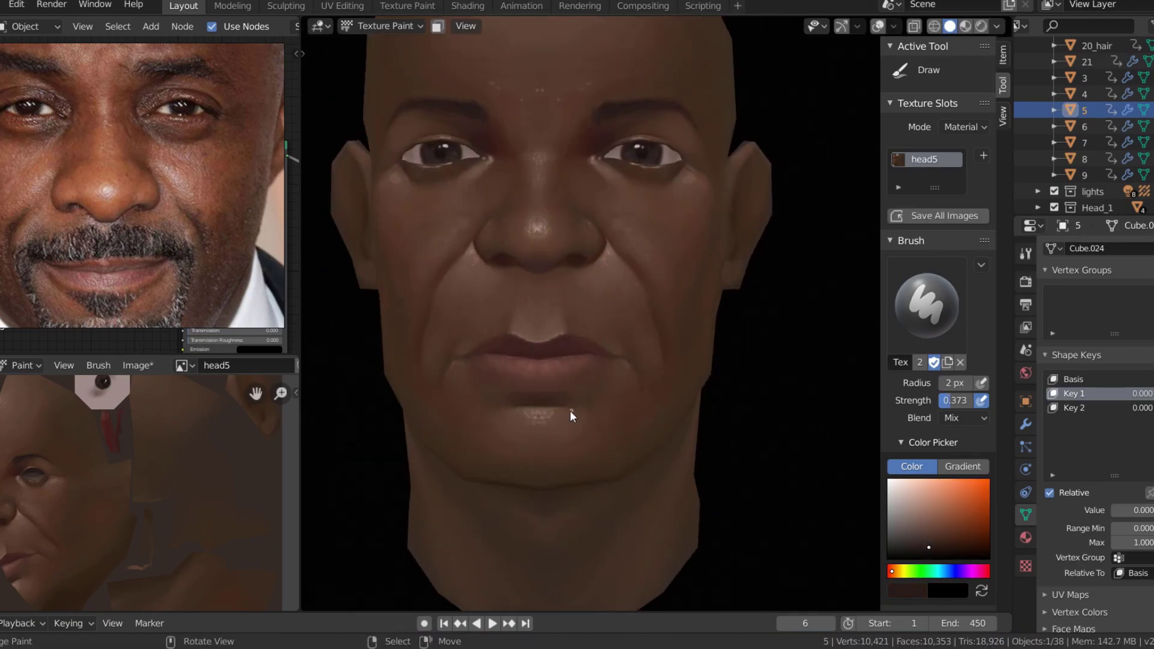
key(f)
click(562, 439)
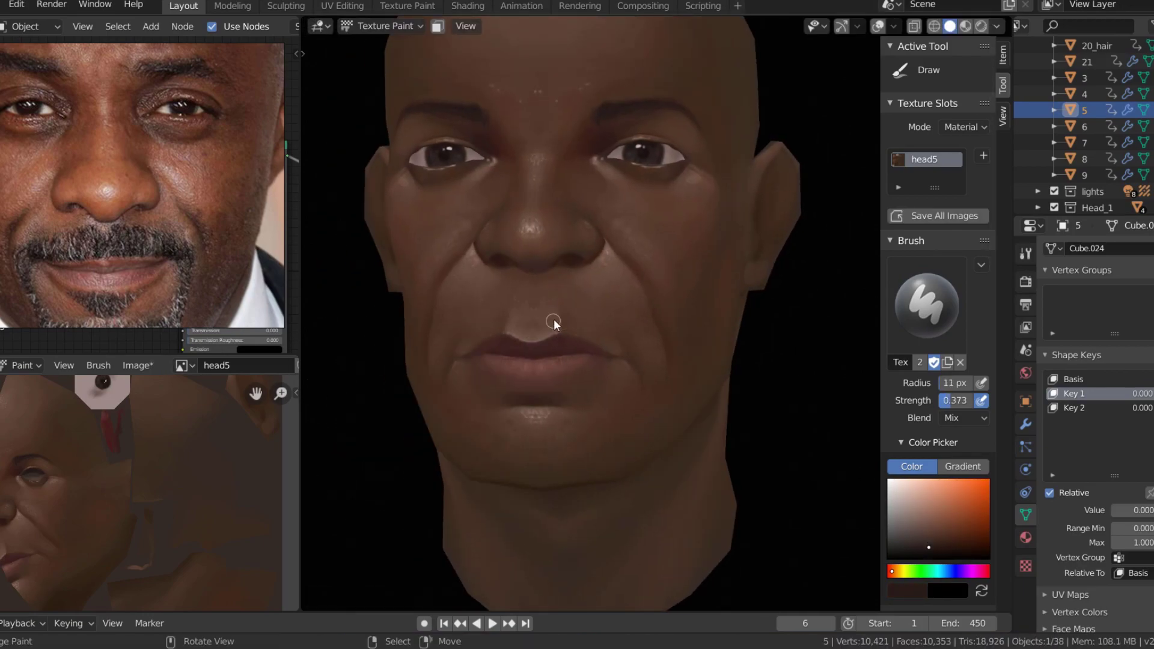
Set the brush to 67 px and raise its strength from 0.106 to 0.635
key(shift+f)
click(583, 320)
key(f)
mouse_move(582, 305)
middle_down()
mouse_move(445, 432)
mouse_move(566, 425)
mouse_move(579, 327)
middle_up()
key(f)
click(579, 327)
middle_drag(791, 317, 740, 273)
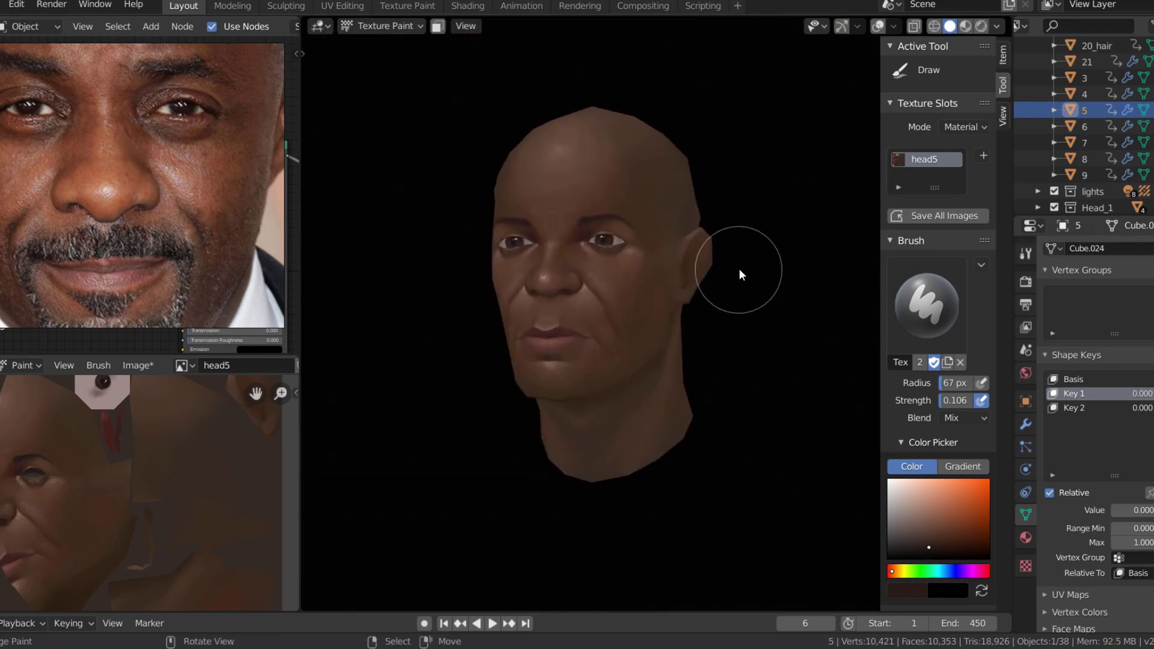
scroll(652, 201, up, 5)
key(shift+f)
click(539, 275)
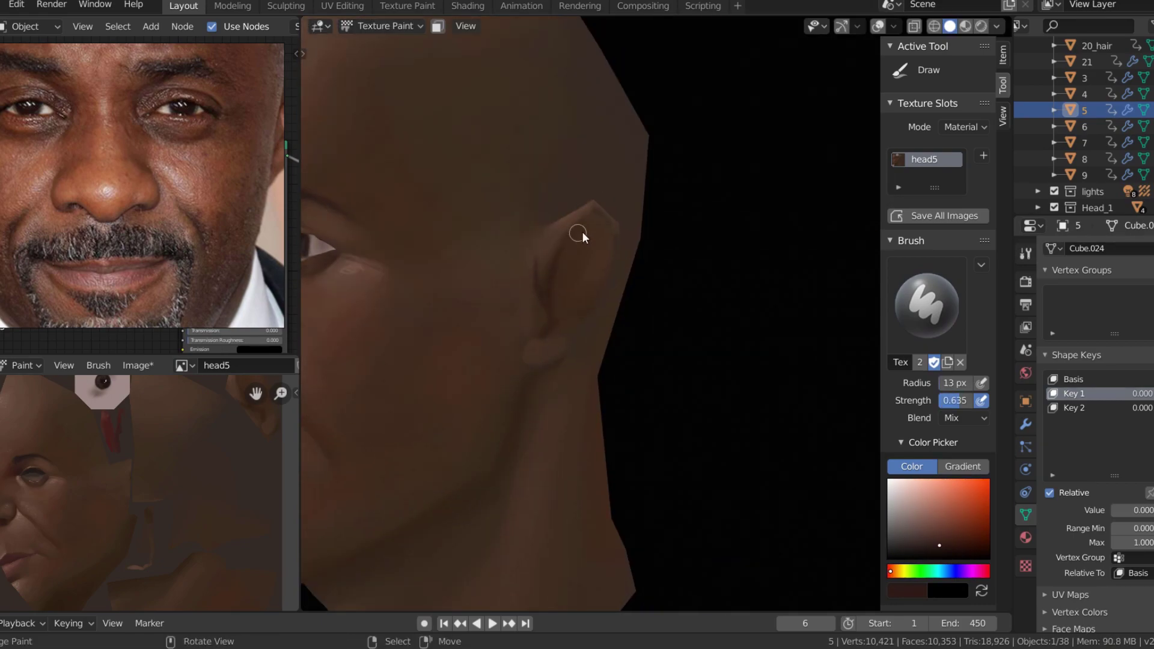
Resize the brush to 21 px and sample skin from a left three-quarter view
scroll(568, 313, down, 3)
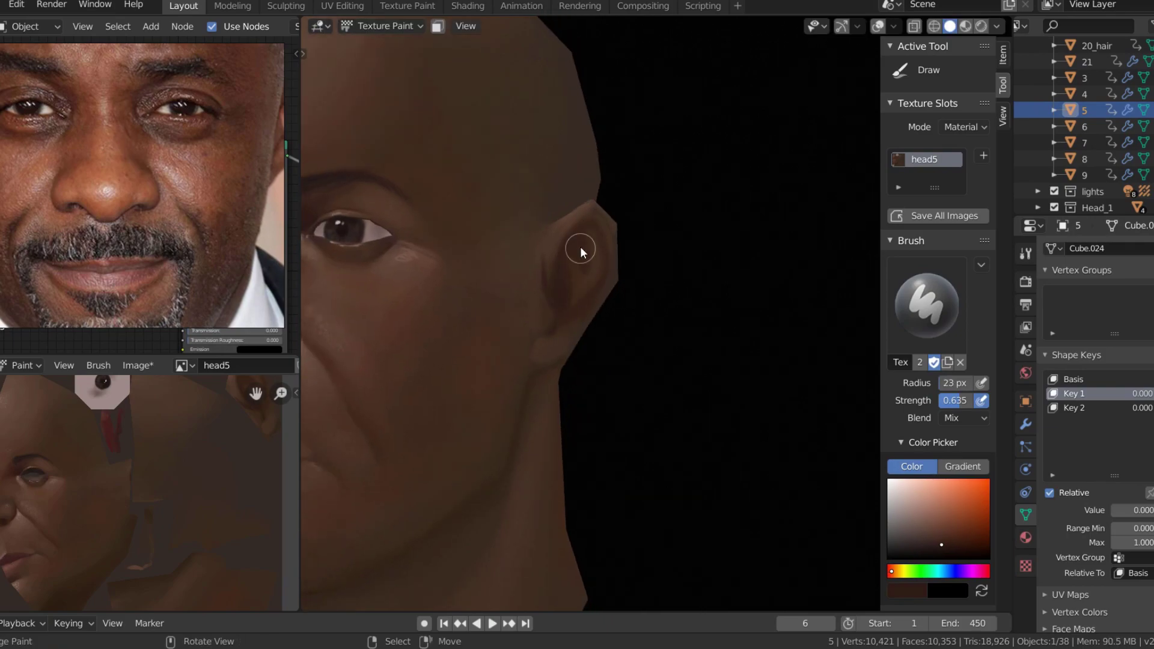
key(KP_1)
scroll(649, 264, up, 3)
scroll(691, 246, down, 2)
scroll(657, 322, up, 4)
mouse_move(728, 261)
middle_down()
mouse_move(657, 323)
mouse_move(637, 420)
middle_up()
key(bracketleft)
key(bracketleft)
key(bracketleft)
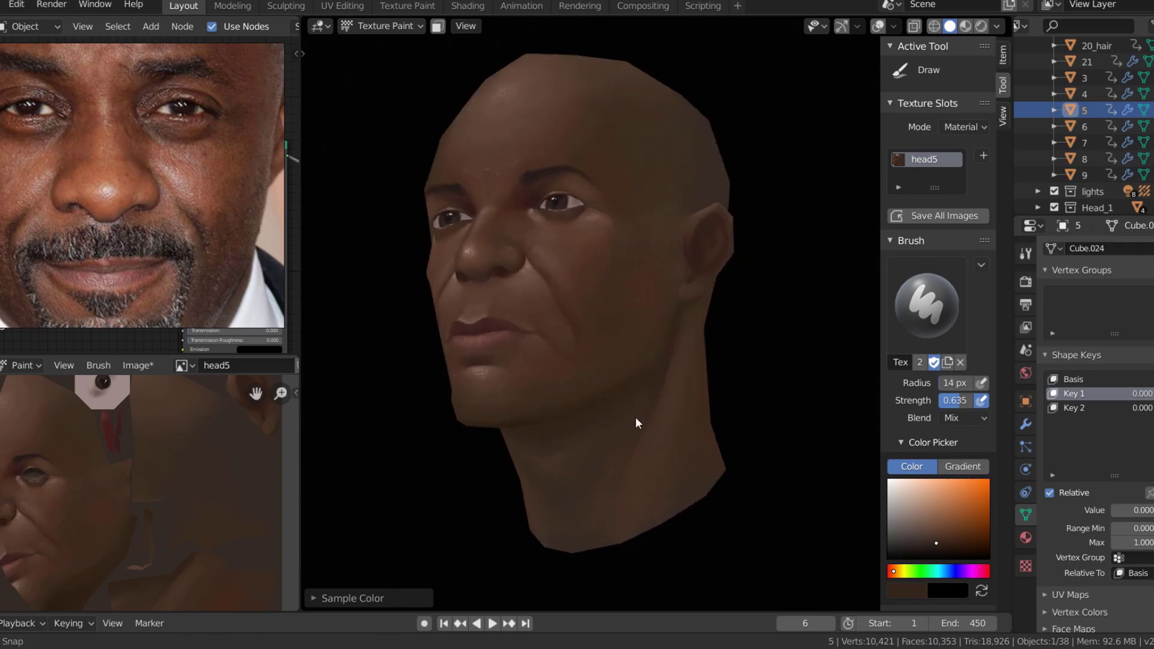
key(bracketright)
key(bracketright)
key(bracketright)
key(s)
Preview the head front-on with material shading, then return to solid shading
key(KP_1)
key(z)
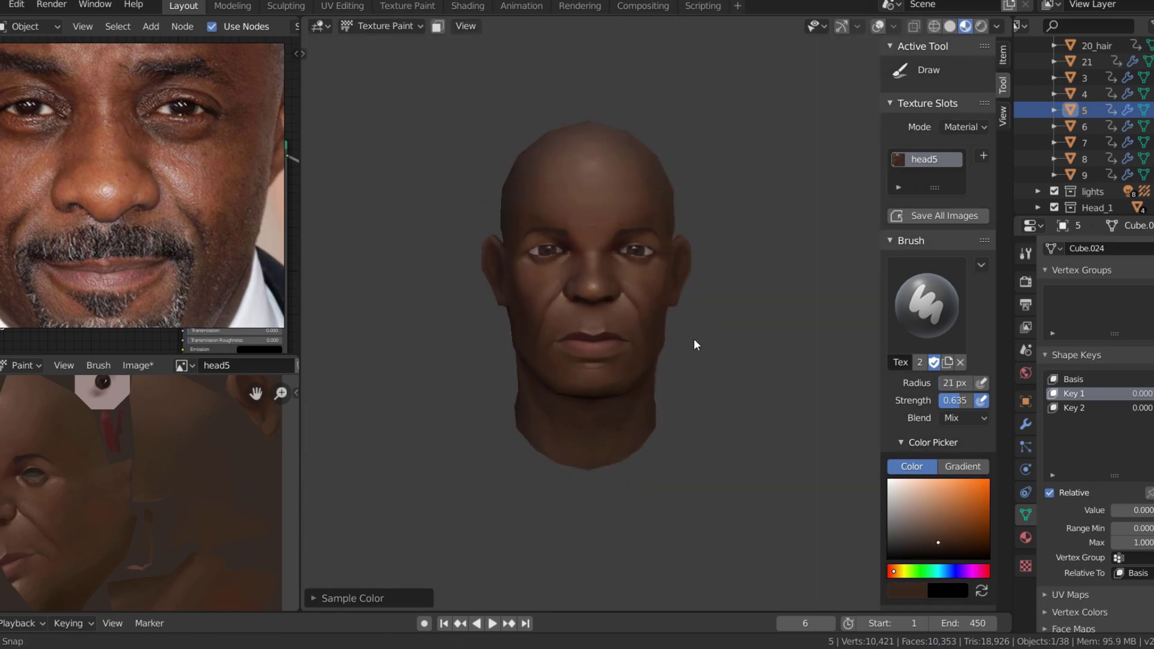
key(z)
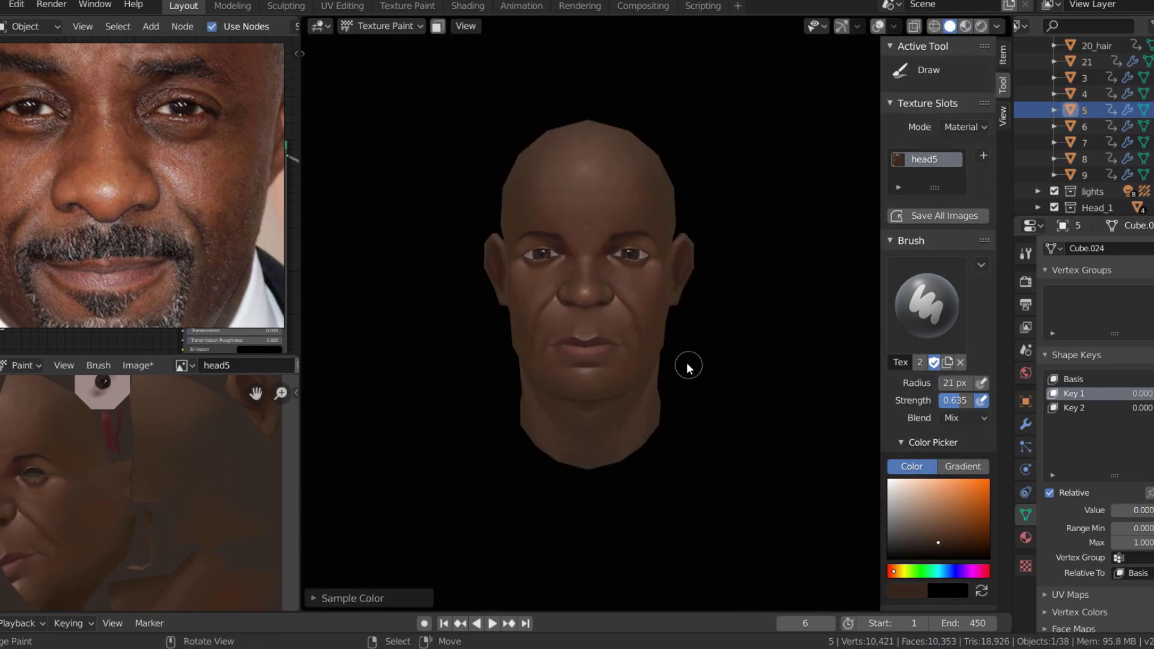
middle_drag(686, 363, 382, 260)
Save head5 and paint a dark dab on the scalp with a 35 px brush
key(alt+s)
scroll(191, 263, down, 3)
scroll(191, 262, down, 2)
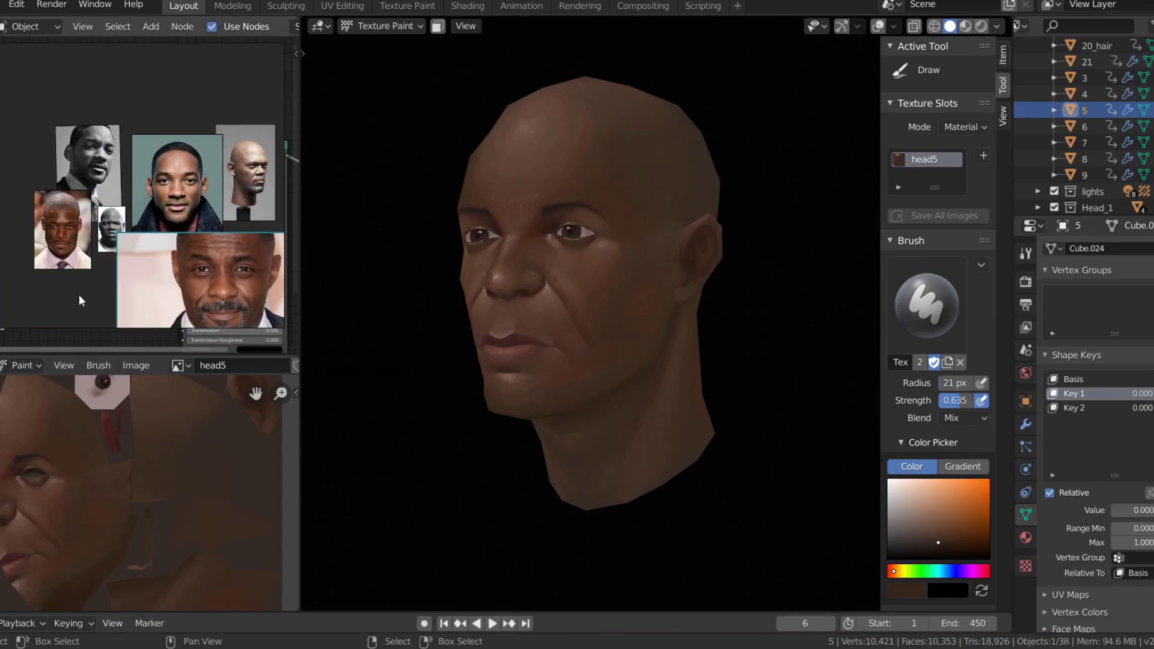
scroll(150, 235, up, 3)
scroll(116, 207, down, 2)
scroll(116, 207, down, 2)
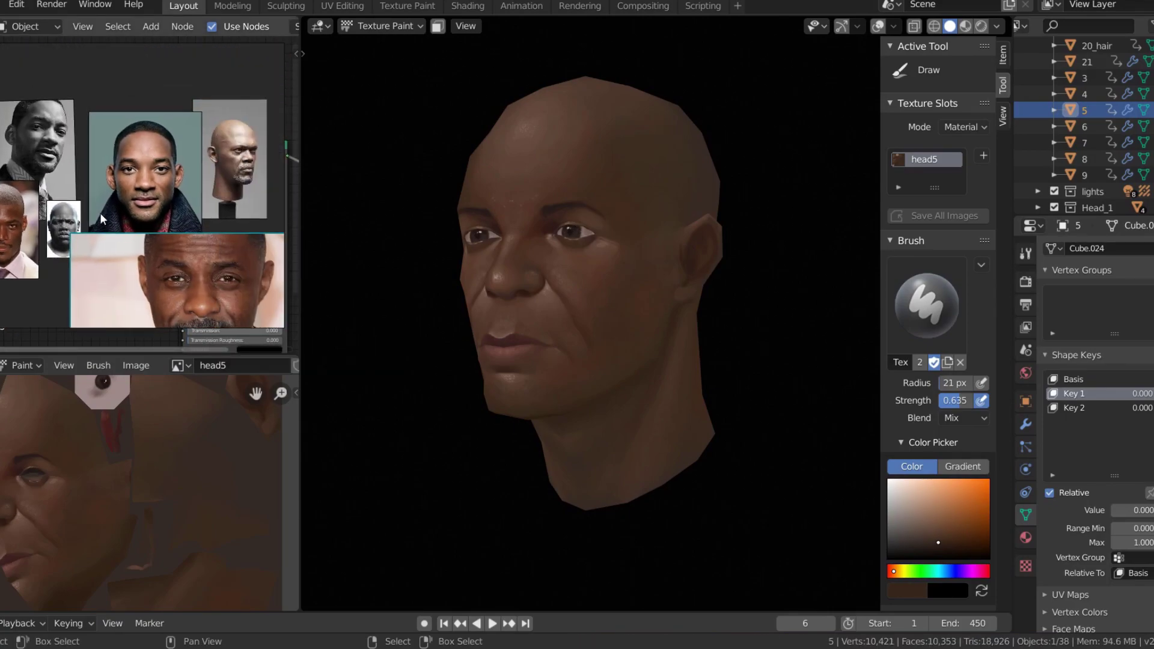
scroll(91, 228, up, 2)
mouse_move(577, 301)
middle_down()
mouse_move(617, 244)
mouse_move(566, 271)
mouse_move(675, 237)
mouse_move(665, 250)
middle_up()
click(541, 268)
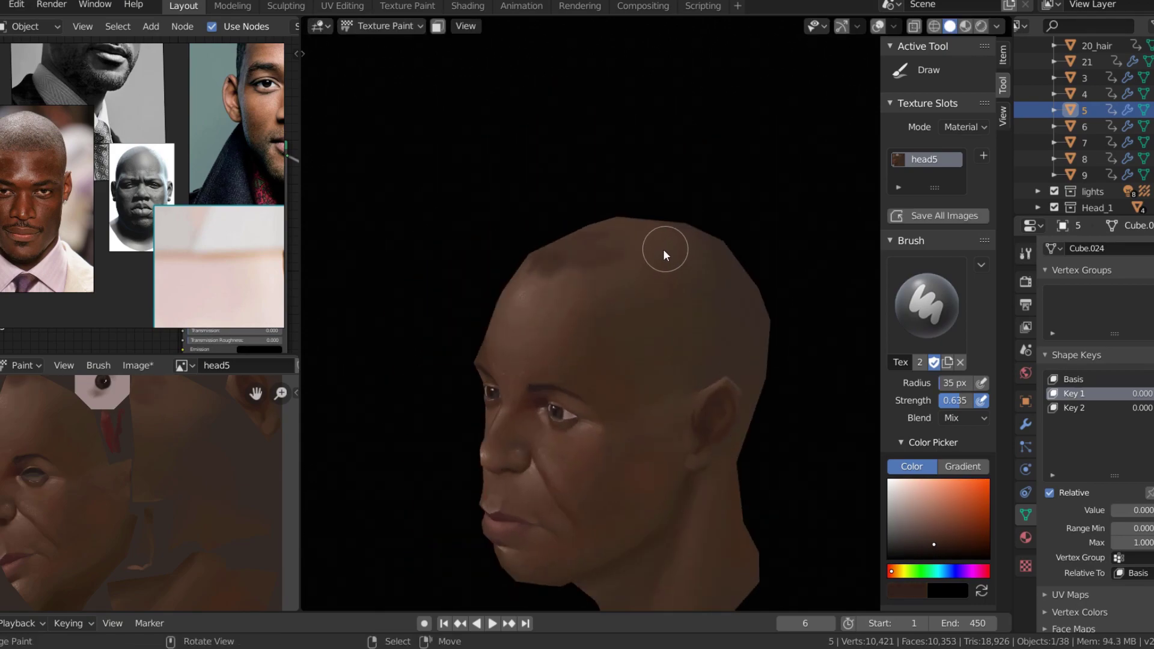
From the left profile, lower brush strength to 0.159 and set size to 40 px
mouse_move(589, 313)
middle_down()
mouse_move(562, 258)
mouse_move(606, 266)
mouse_move(687, 349)
middle_up()
mouse_move(644, 232)
middle_down()
mouse_move(623, 273)
mouse_move(603, 260)
mouse_move(670, 283)
mouse_move(733, 212)
middle_up()
key(shift+f)
click(609, 268)
key(f)
key(shift+f)
Resize the brush from 83 to 37 px and sample a colour from the scalp
mouse_move(646, 239)
middle_down()
mouse_move(703, 445)
mouse_move(785, 237)
mouse_move(616, 259)
mouse_move(647, 287)
mouse_move(592, 134)
middle_up()
key(f)
click(638, 265)
key(f)
click(593, 135)
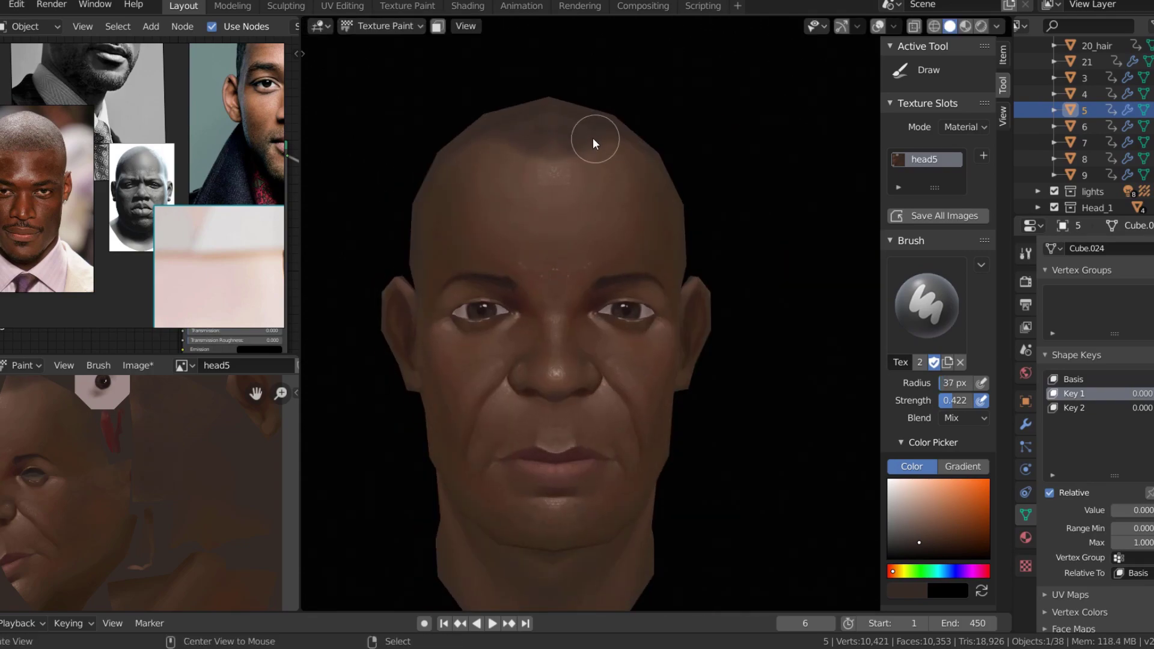
key(s)
Sample a skin tone from above and enlarge the brush to 54 px
middle_drag(649, 180, 596, 226)
key(s)
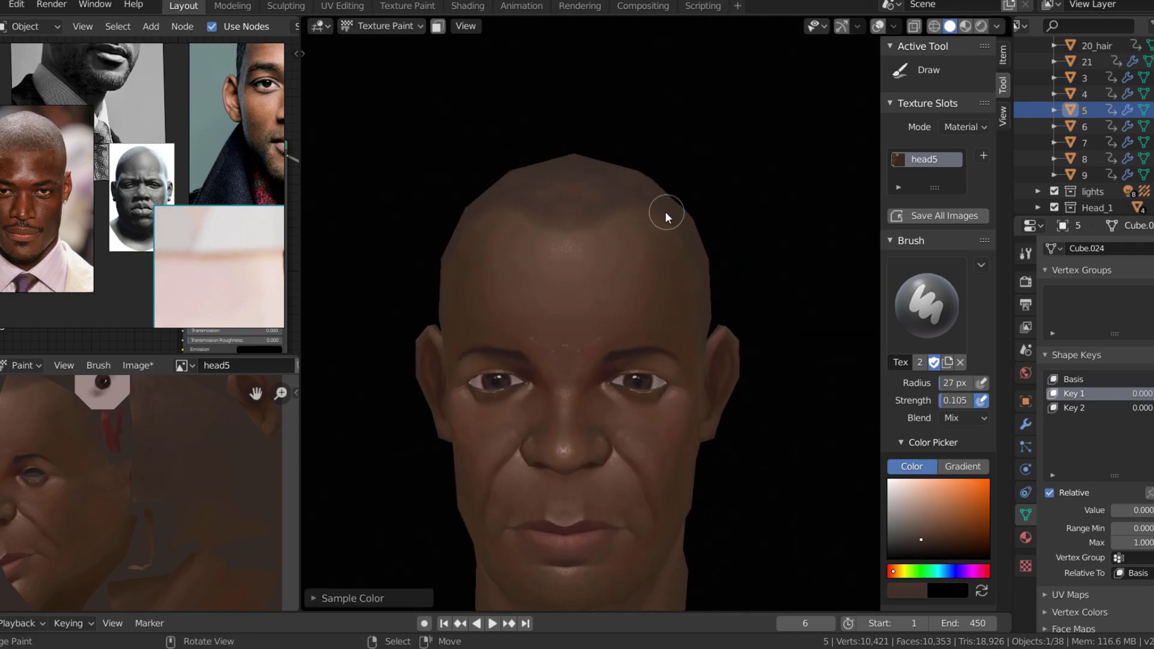
middle_drag(664, 214, 590, 161)
key(f)
click(590, 162)
scroll(595, 163, down, 5)
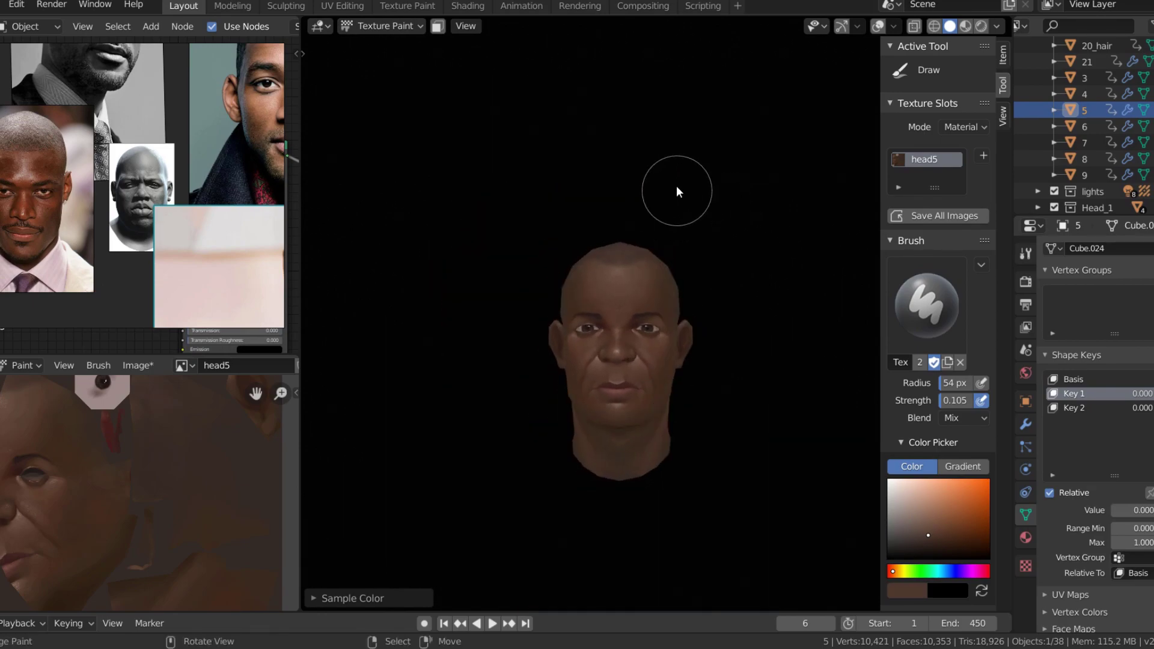
mouse_move(678, 188)
middle_down()
mouse_move(643, 289)
mouse_move(541, 322)
mouse_move(616, 252)
mouse_move(678, 154)
middle_up()
scroll(679, 303, up, 6)
scroll(544, 301, down, 5)
Shrink the brush to 6 px, pick a new skin colour for detail, and save
key(s)
click(570, 309)
key(f)
click(579, 316)
scroll(545, 244, up, 2)
scroll(683, 168, down, 3)
key(alt+s)
Sample a head colour, view the head from the rear three-quarter, and set a 31 px brush
scroll(607, 392, up, 3)
key(s)
mouse_move(606, 393)
middle_down()
mouse_move(612, 347)
mouse_move(587, 435)
middle_up()
mouse_move(648, 307)
middle_down()
mouse_move(646, 278)
mouse_move(690, 271)
middle_up()
key(f)
mouse_move(670, 313)
middle_down()
mouse_move(706, 347)
mouse_move(661, 283)
mouse_move(525, 271)
mouse_move(674, 251)
middle_up()
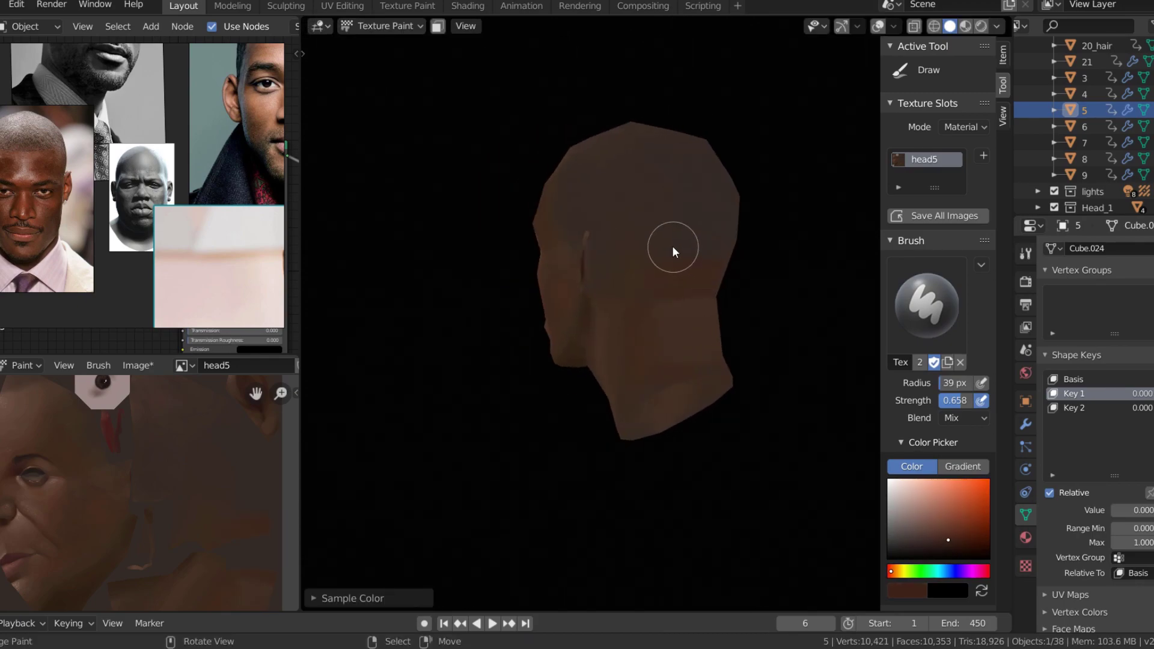
Paint the head's left profile at 22–36 px, sampling a skin colour from the face
key(f)
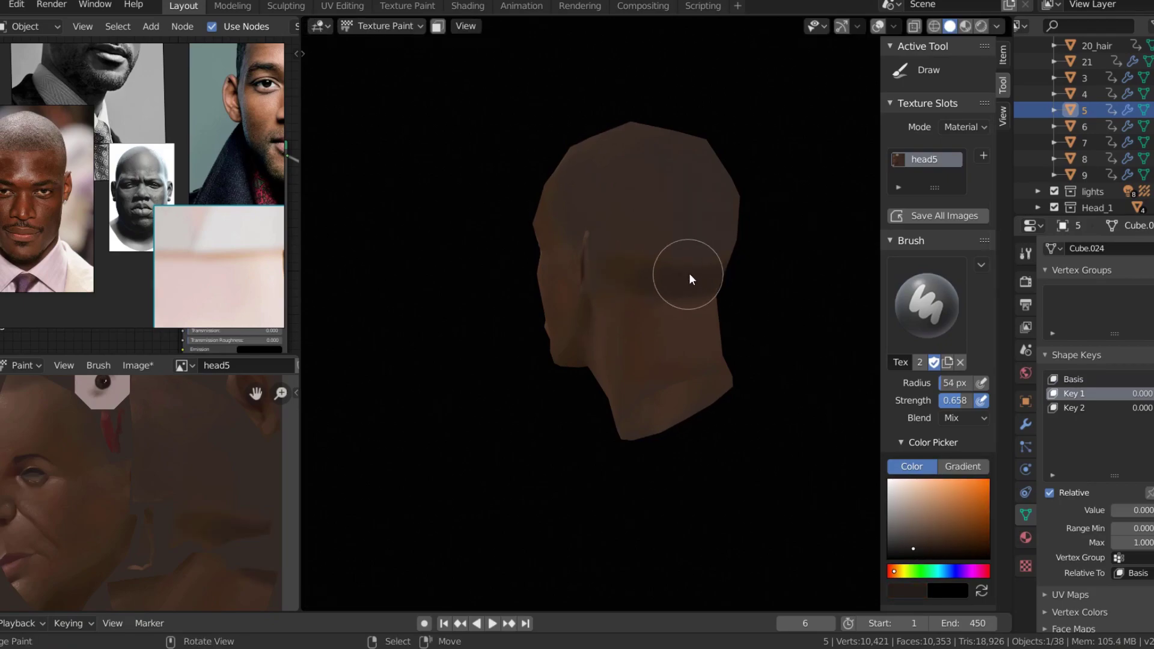
middle_drag(663, 212, 585, 219)
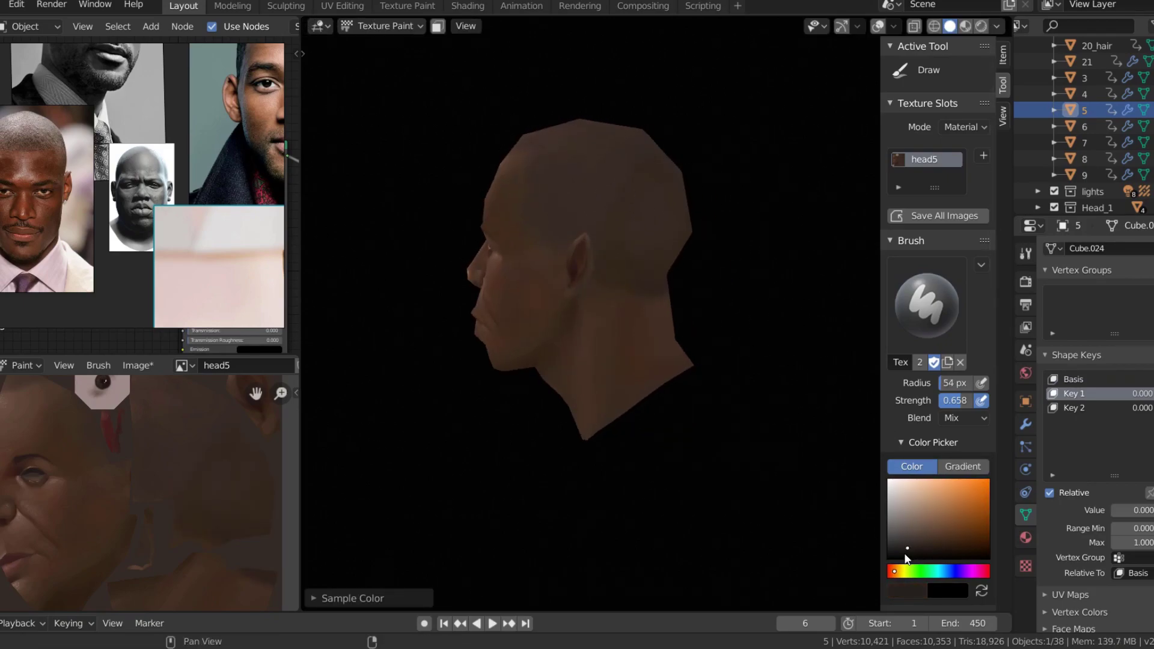
key(f)
mouse_move(664, 301)
middle_down()
mouse_move(653, 276)
mouse_move(678, 330)
middle_up()
key(s)
key(f)
click(655, 265)
Sample another head colour, touch up the front of the face and save Head5.png
key(s)
scroll(611, 262, up, 1)
scroll(548, 352, up, 2)
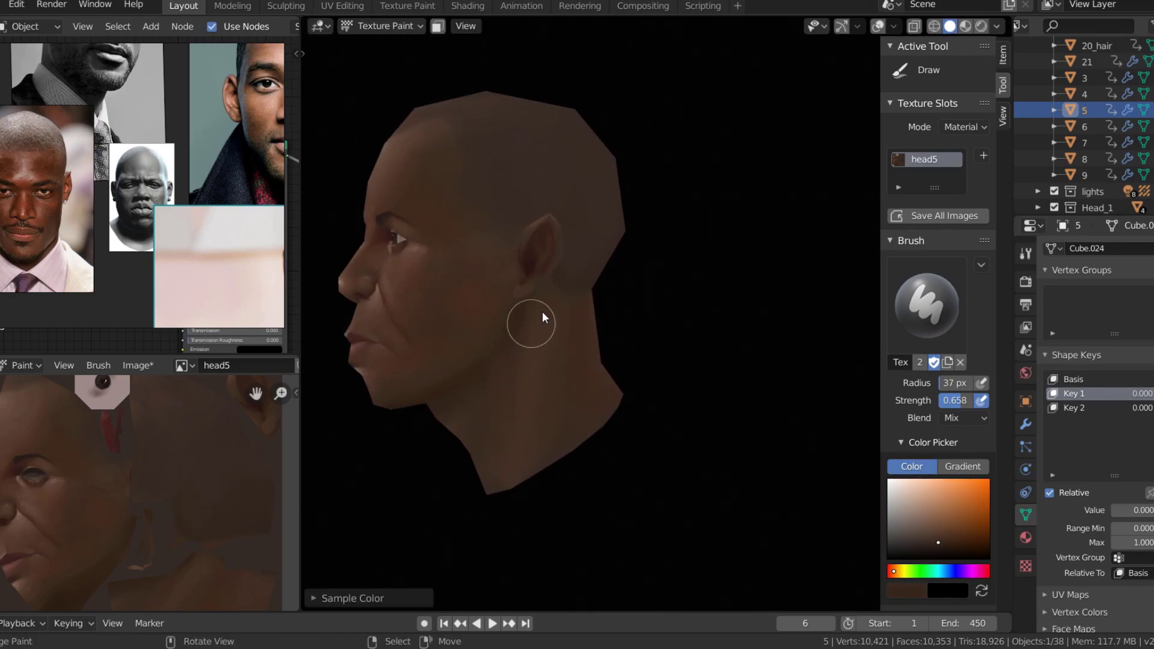
scroll(665, 221, down, 3)
key(KP_1)
scroll(561, 371, up, 4)
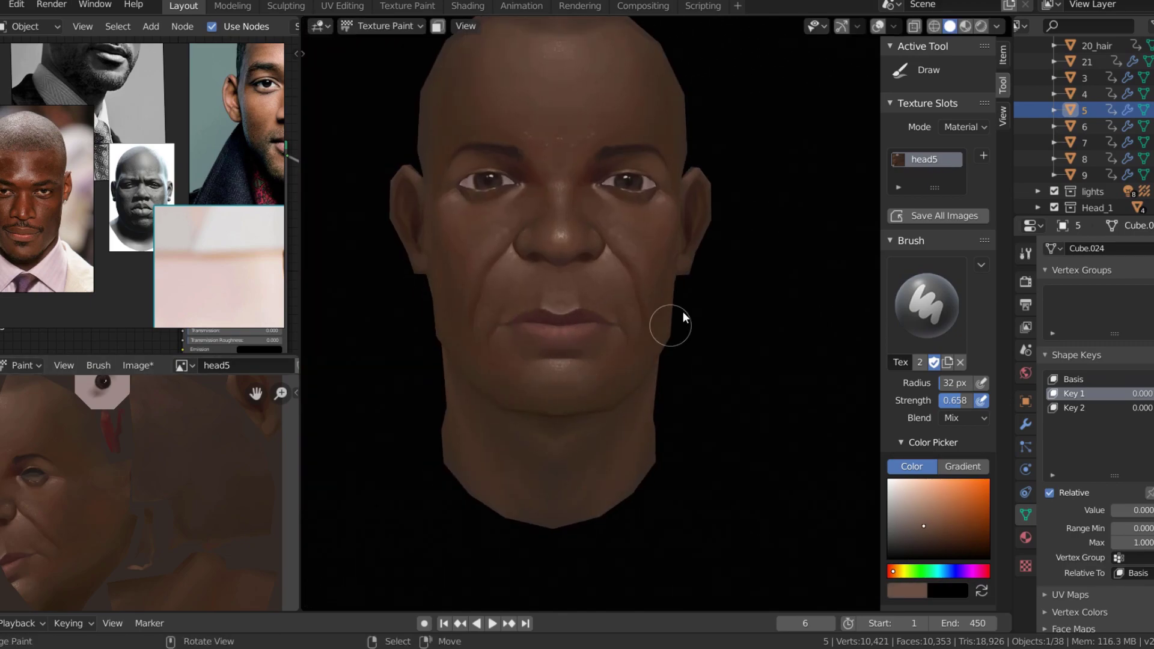
key(alt+s)
Paint the right profile and around the eye with a 7 px brush, then save Head5.png again
scroll(715, 253, down, 4)
mouse_move(747, 188)
middle_down()
mouse_move(634, 175)
mouse_move(748, 160)
middle_up()
scroll(545, 264, up, 4)
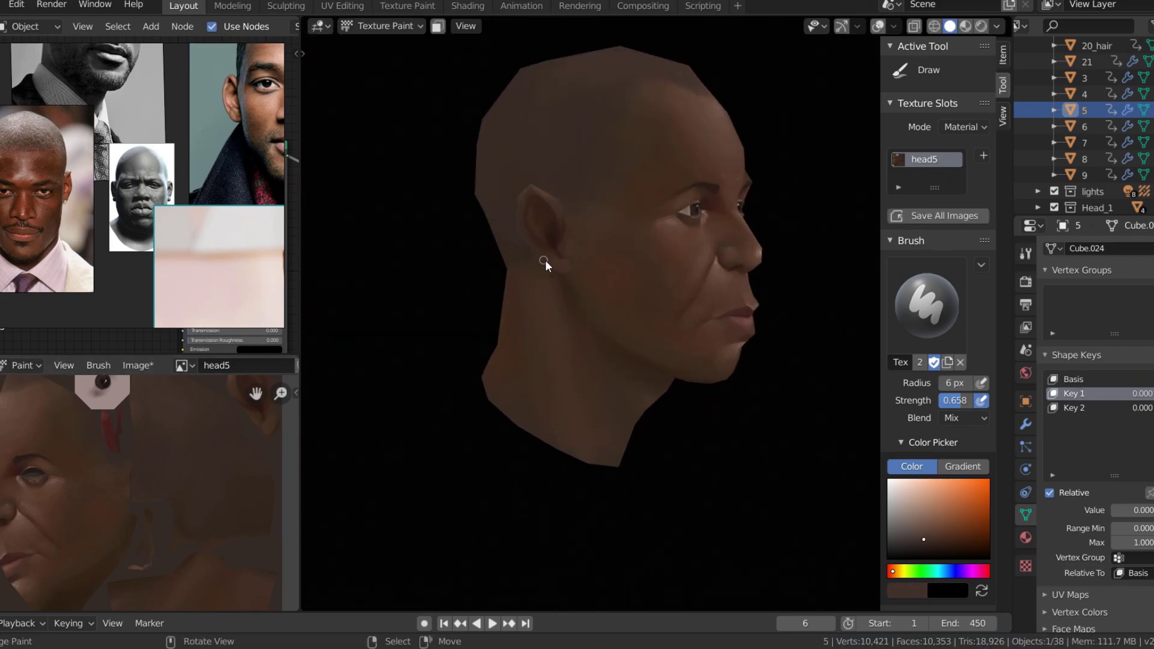
key(s)
mouse_move(545, 264)
middle_down()
mouse_move(642, 230)
mouse_move(644, 180)
mouse_move(675, 190)
middle_up()
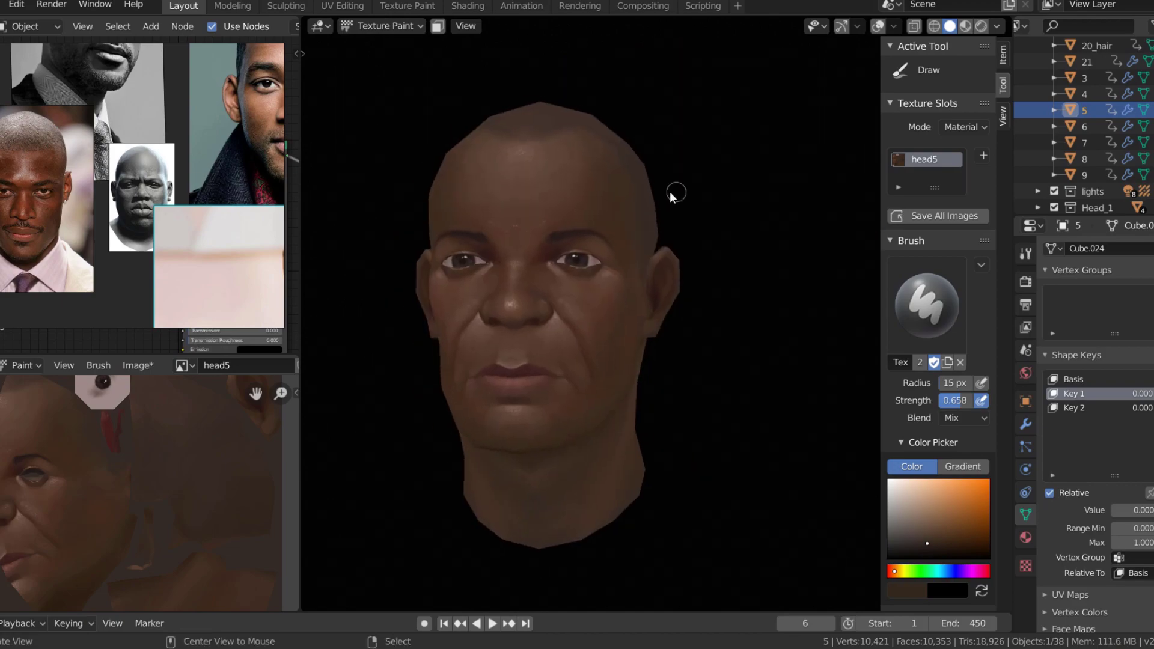
scroll(675, 191, up, 6)
key(s)
click(543, 230)
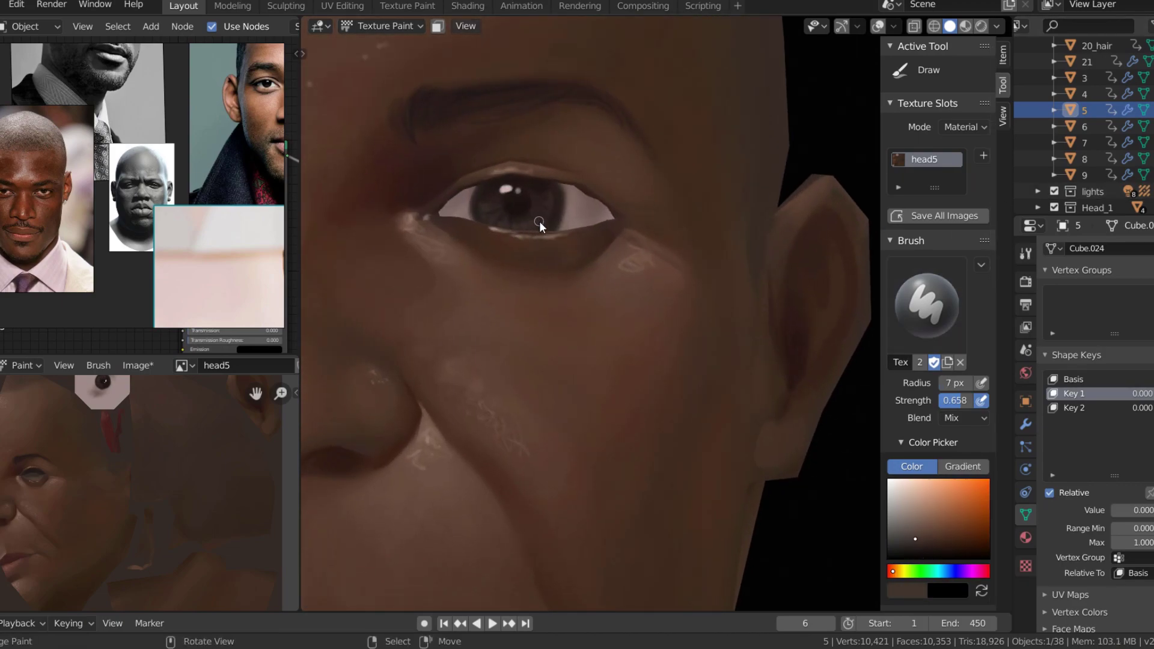
scroll(544, 230, down, 5)
key(alt+s)
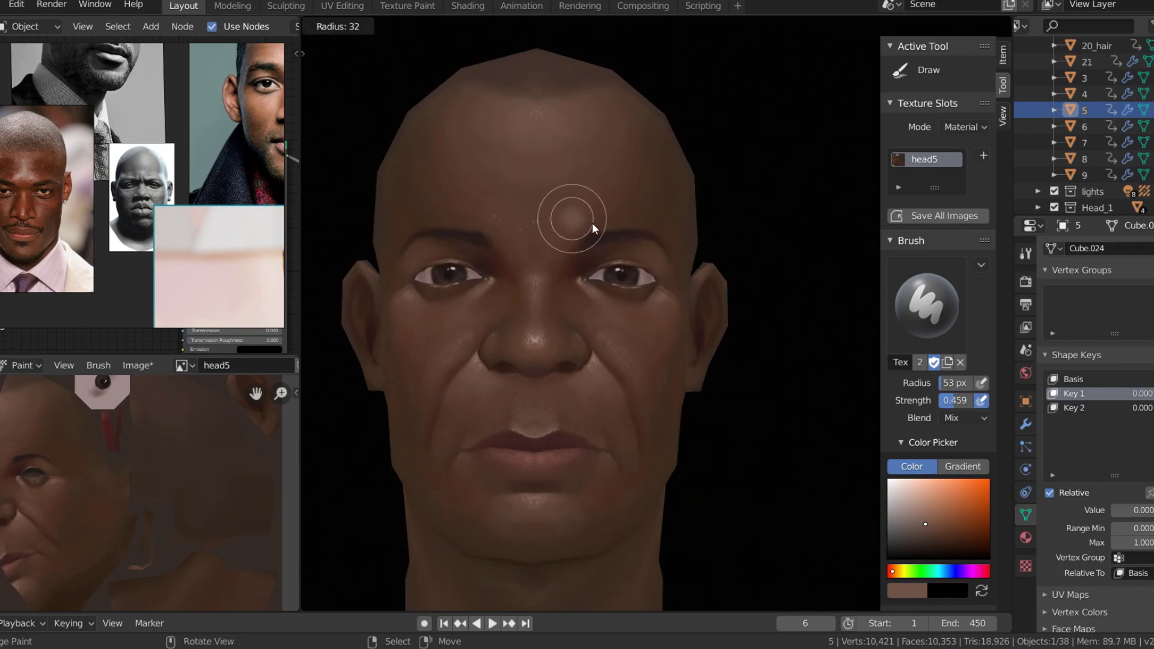
Save the texture, then paint the three-quarter side with sampled skin at 46 px
scroll(587, 232, down, 5)
key(alt+s)
mouse_move(682, 168)
middle_down()
mouse_move(695, 258)
mouse_move(793, 198)
middle_up()
scroll(695, 257, up, 4)
key(s)
key(f)
click(709, 240)
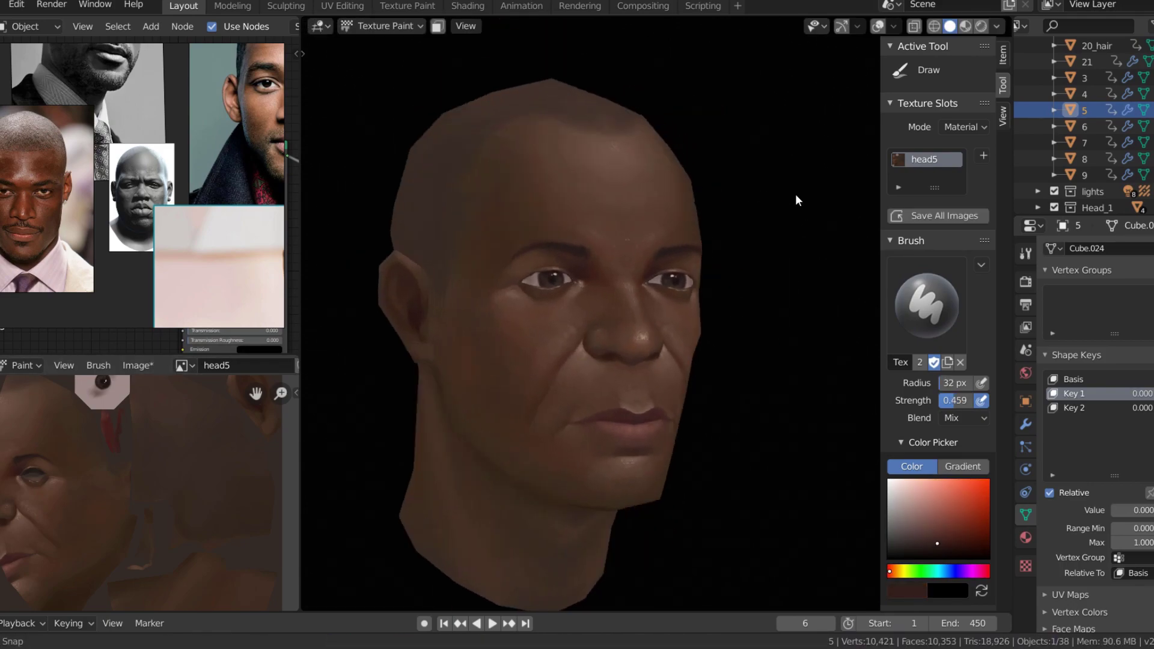
Paint the front of the face at 17 px with new colours sampled from the face
mouse_move(450, 282)
middle_down()
mouse_move(742, 299)
mouse_move(729, 358)
middle_up()
key(s)
key(f)
click(730, 356)
scroll(713, 335, down, 2)
scroll(733, 327, up, 3)
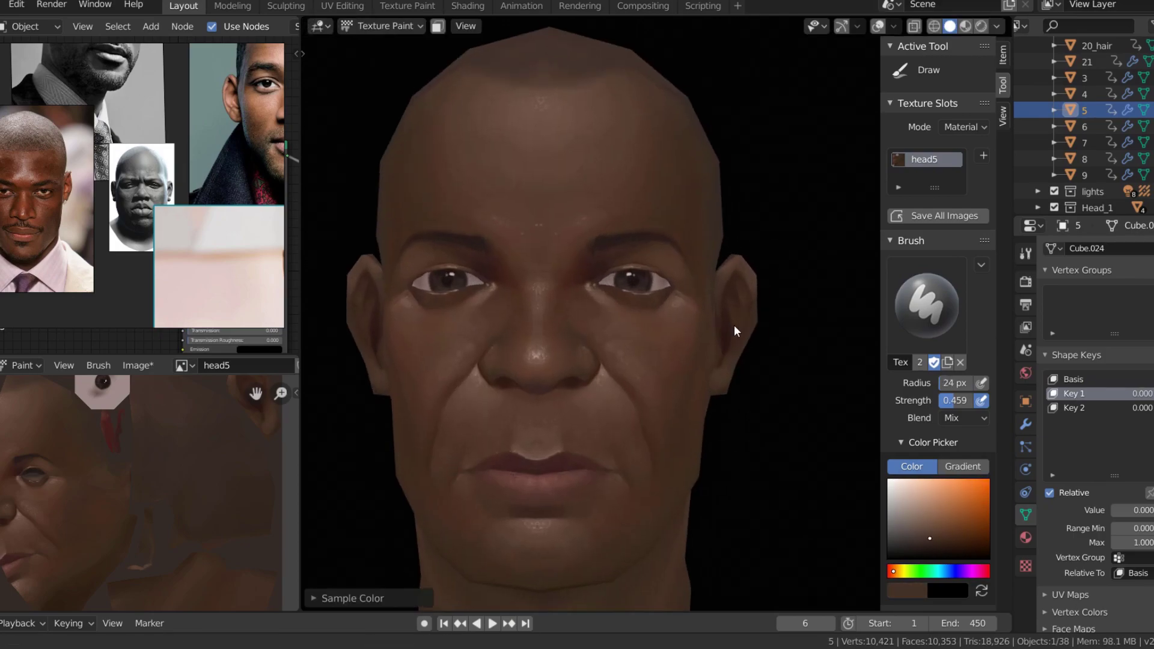
scroll(733, 327, up, 2)
key(s)
scroll(689, 263, down, 3)
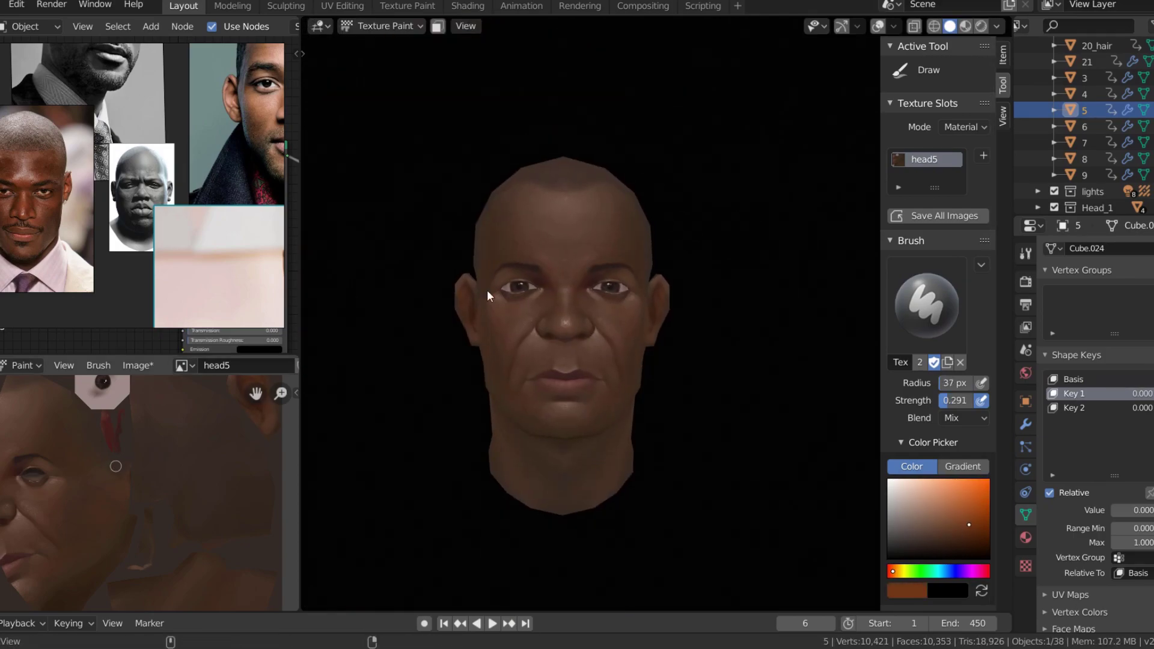
Save the texture and paint the lips and brow using colours sampled near the mouth
middle_drag(489, 301, 632, 343)
key(ctrl+s)
scroll(602, 318, up, 4)
scroll(579, 229, down, 1)
key(s)
middle_drag(578, 230, 514, 338)
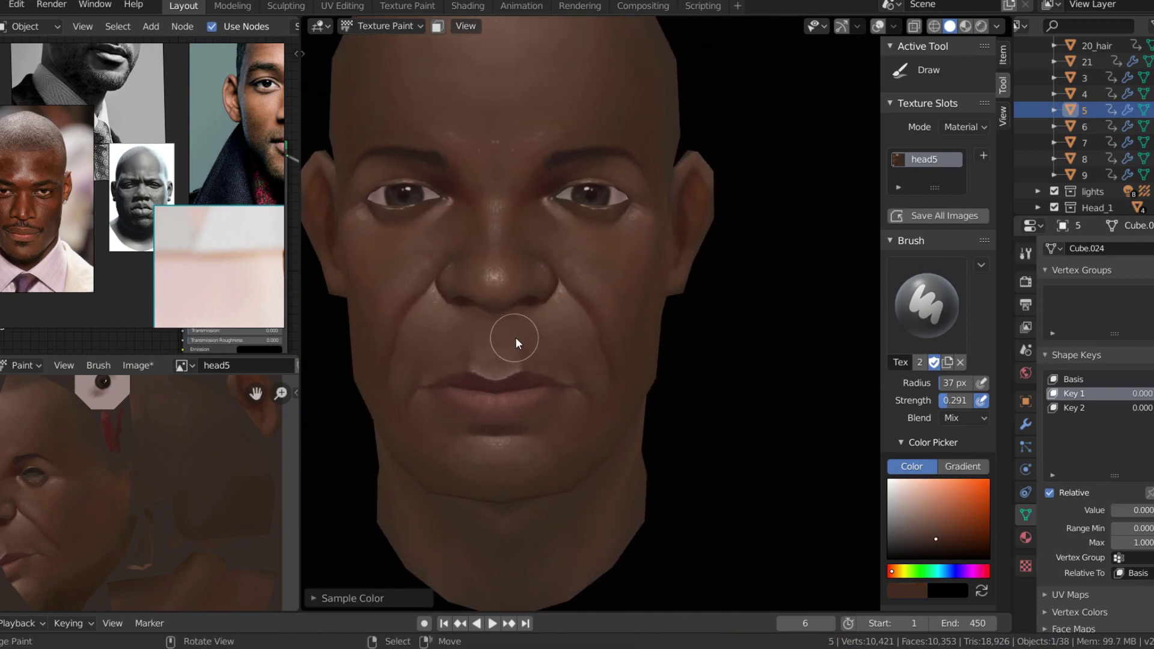
scroll(502, 372, up, 2)
scroll(542, 376, up, 3)
key(s)
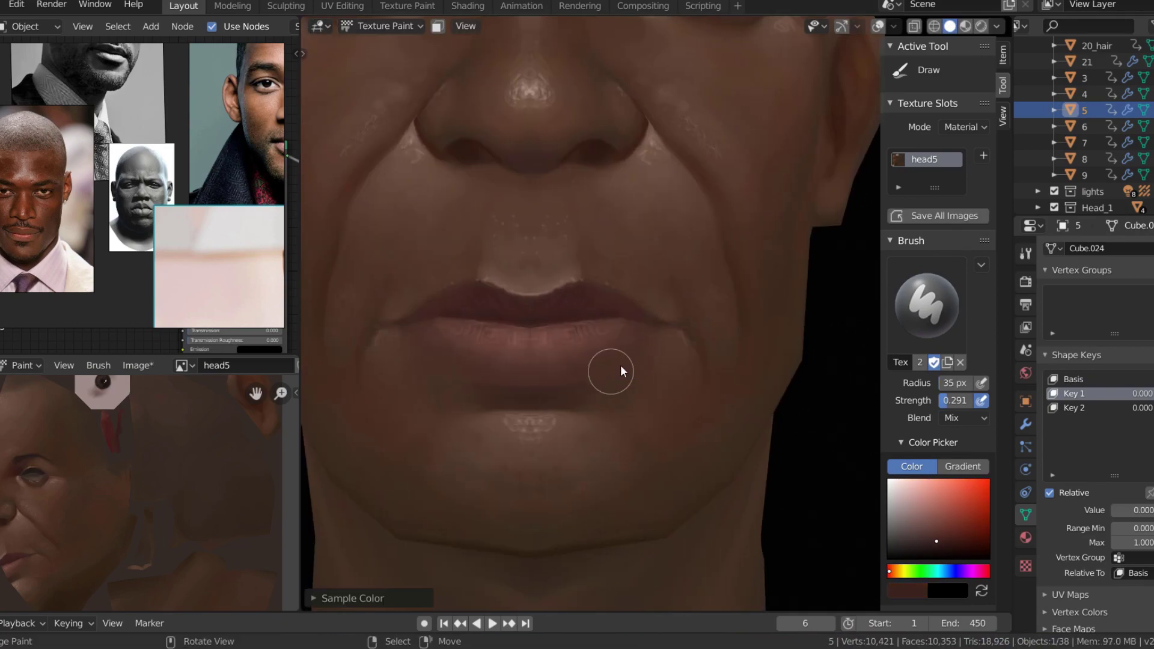
scroll(601, 331, down, 3)
scroll(726, 276, down, 3)
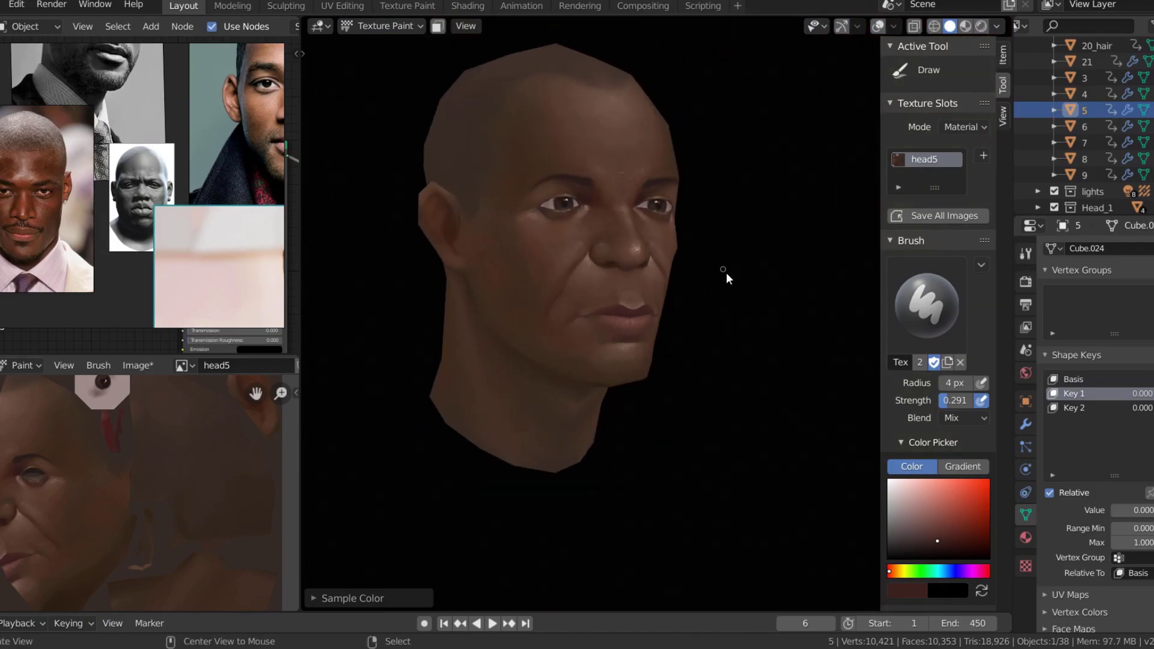
Blend paint near the ear with Smear in a maximised view, then return to Draw
key(ctrl+space)
middle_drag(725, 276, 747, 244)
scroll(714, 332, down, 1)
key(ctrl+space)
middle_drag(781, 278, 717, 288)
scroll(716, 288, up, 2)
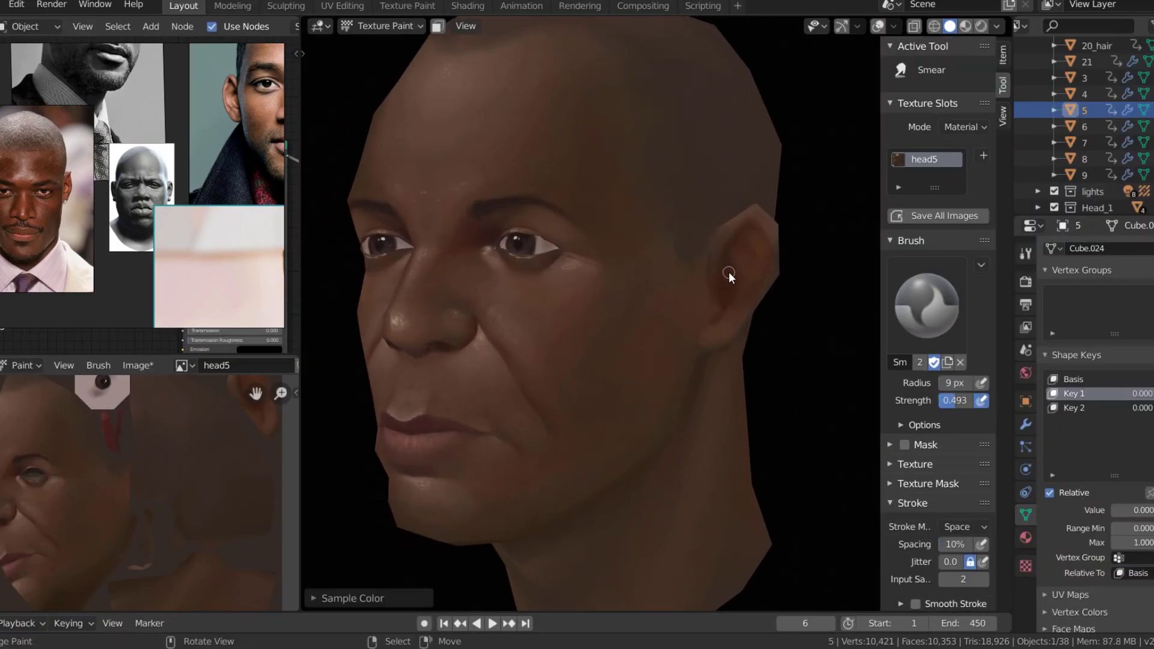
key(d)
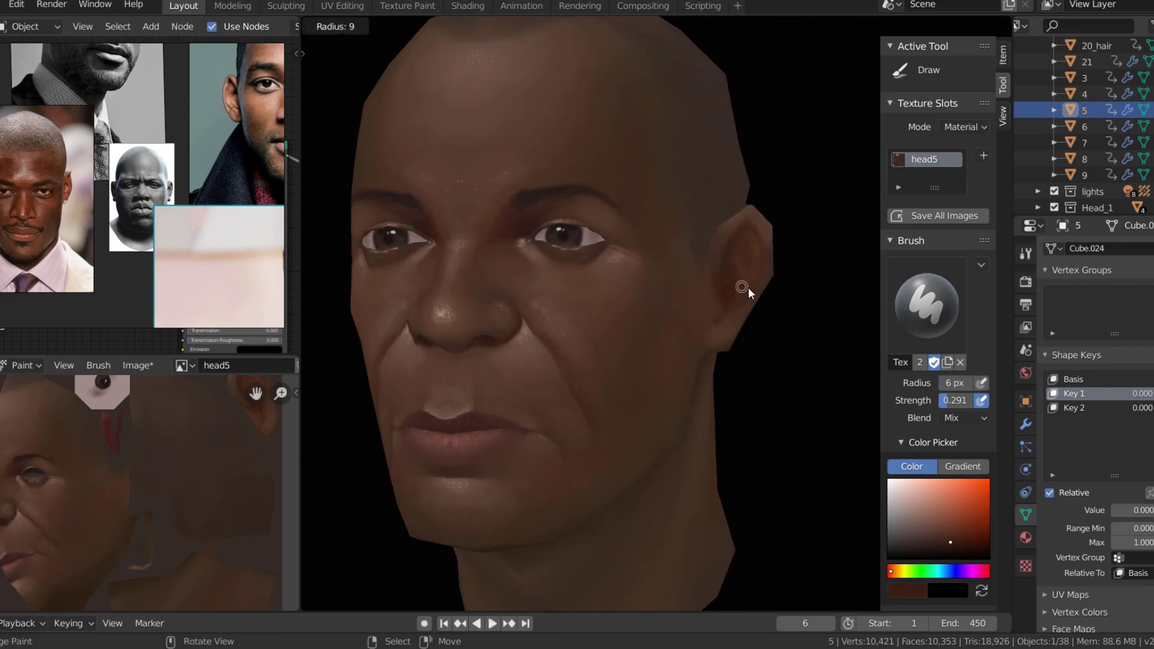
middle_drag(751, 270, 732, 318)
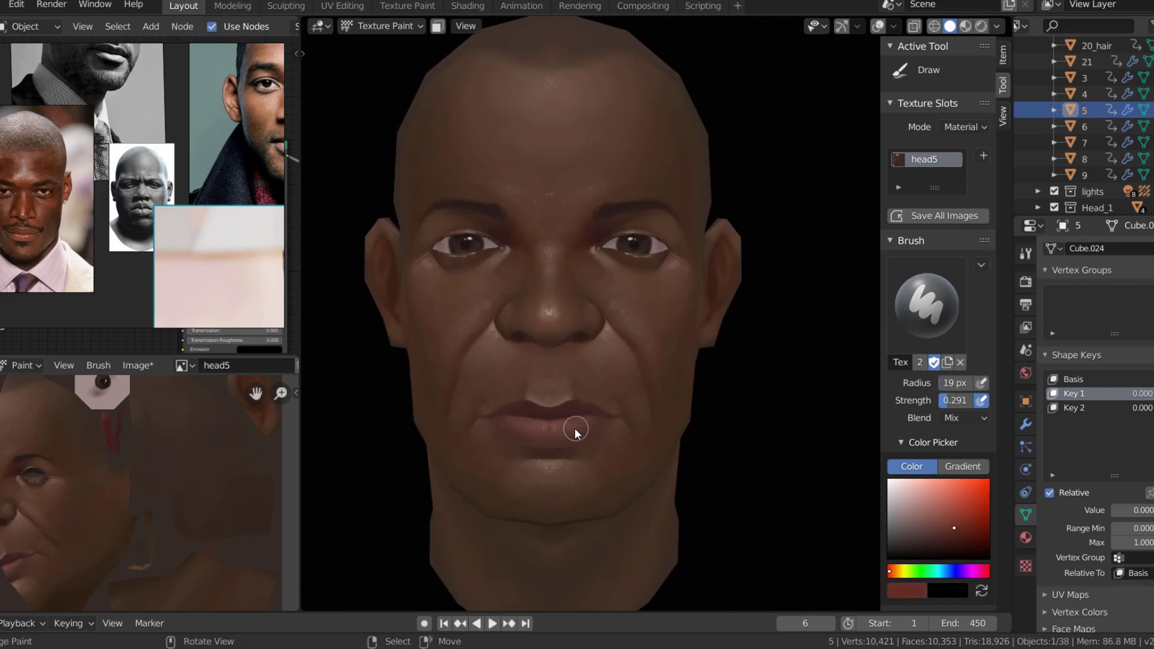
scroll(560, 208, down, 5)
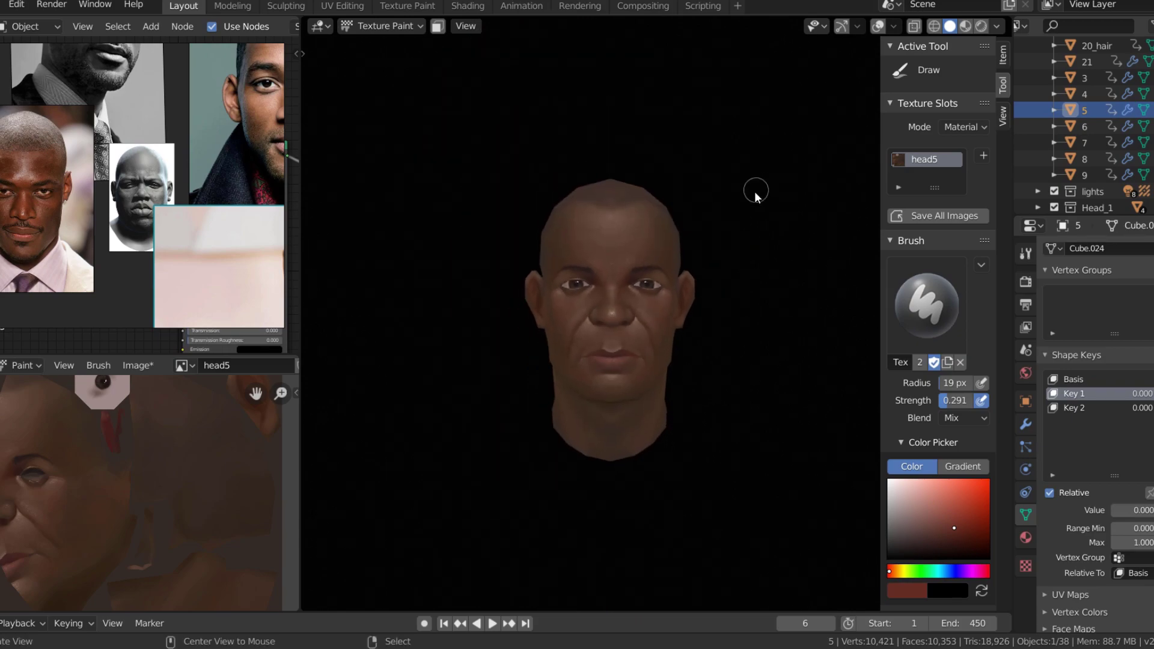
scroll(754, 188, up, 1)
scroll(760, 271, up, 2)
Switch Head5 to Object Mode, maximise the viewport and exit Local View to show all heads
key(ctrl+Tab)
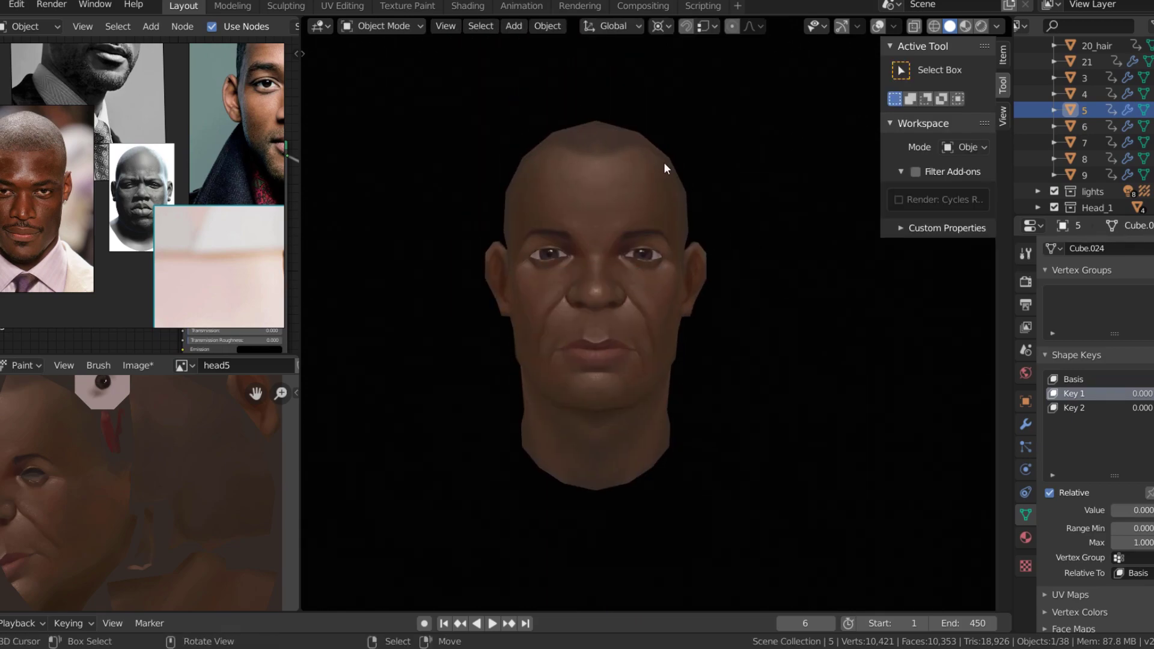
key(ctrl+alt+space)
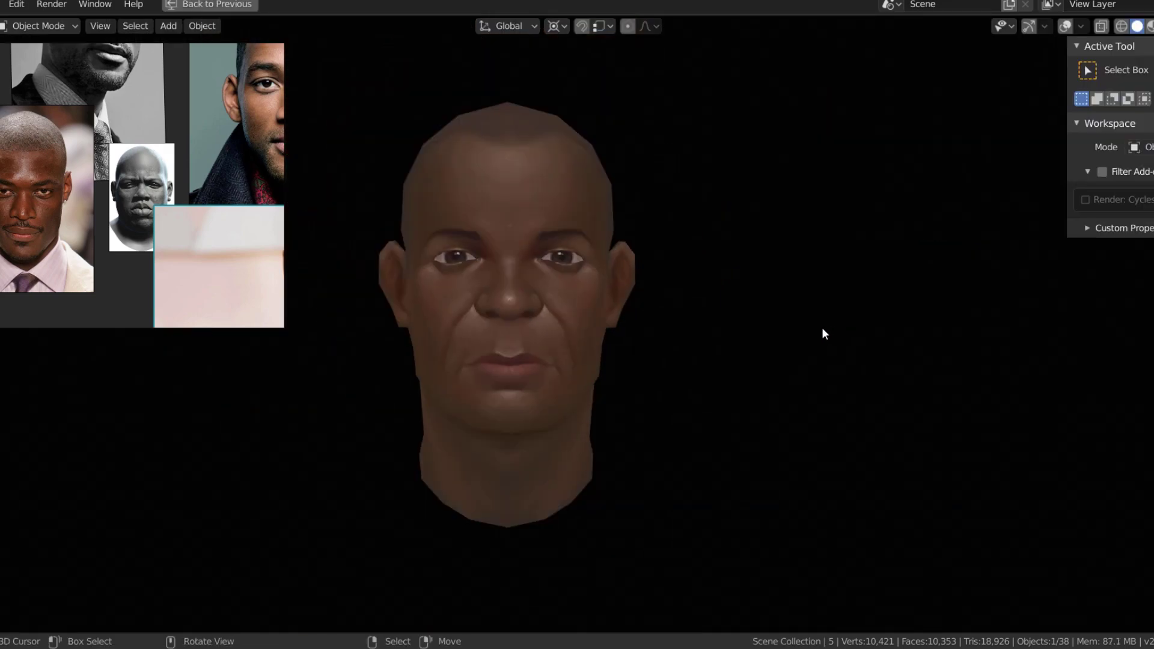
key(KP_Divide)
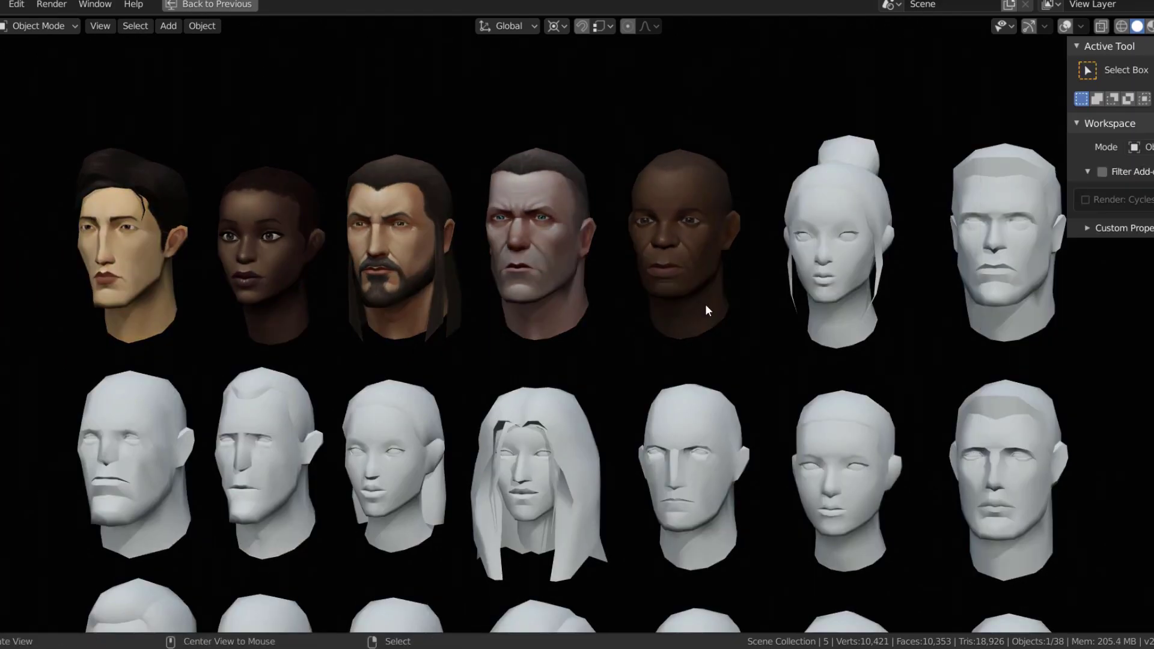
Orbit across the lineup and in on the painted head for a close three-quarter view
middle_drag(705, 304, 738, 294)
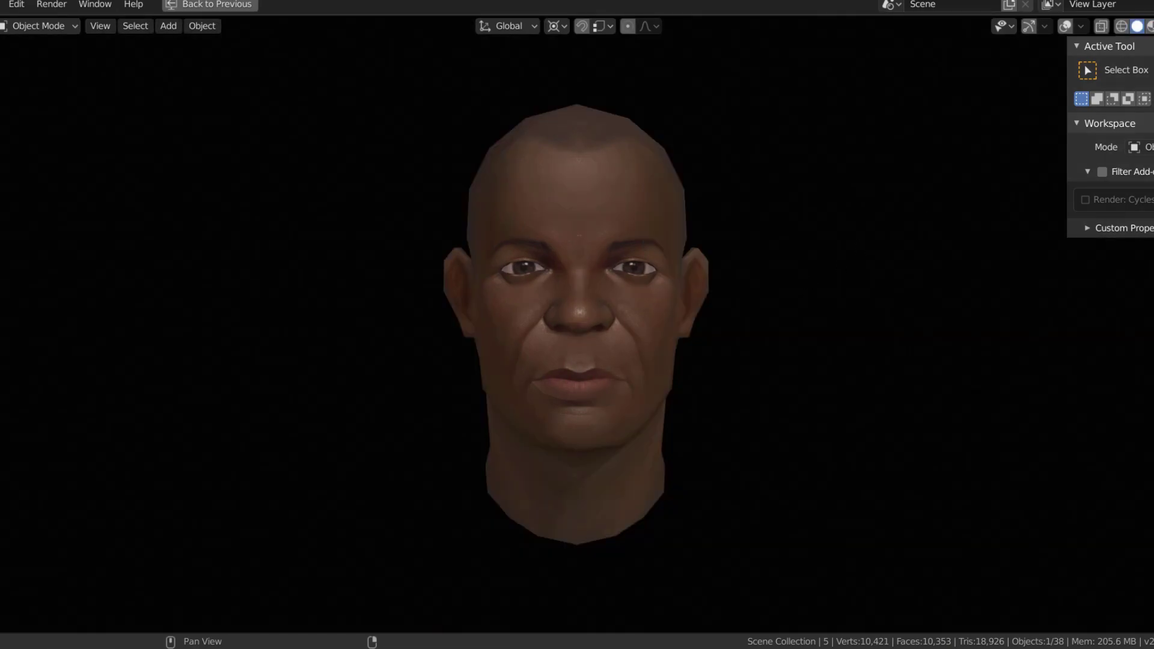
middle_drag(736, 359, 1092, 317)
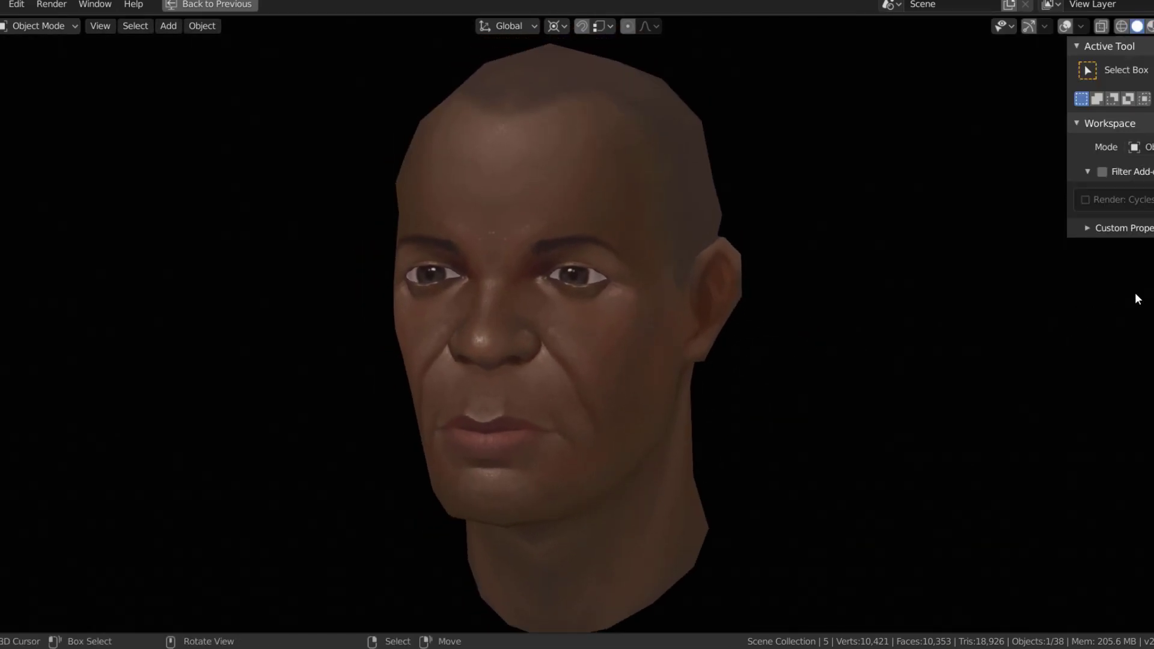